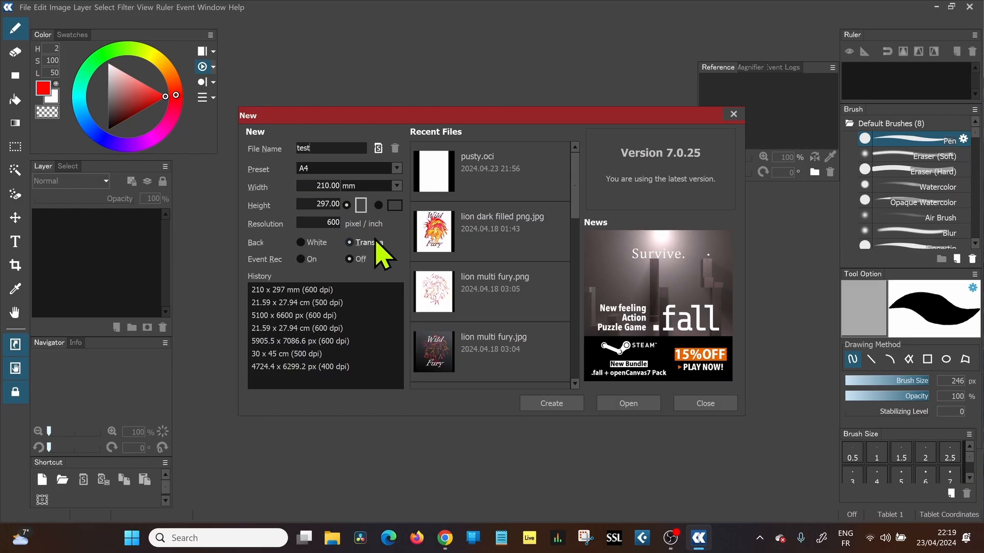
Change the new canvas's size unit to centimetres, then to pixels
click(396, 185)
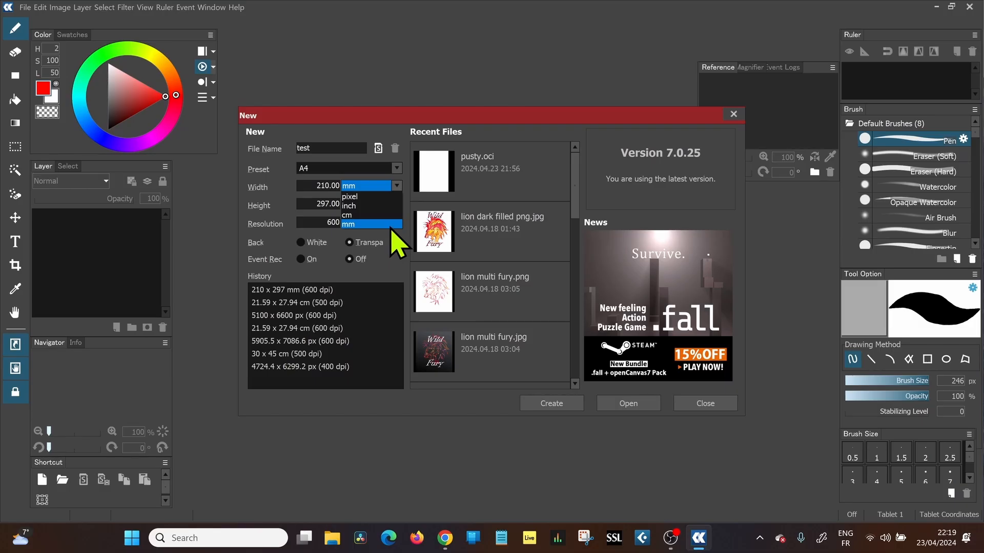
click(397, 187)
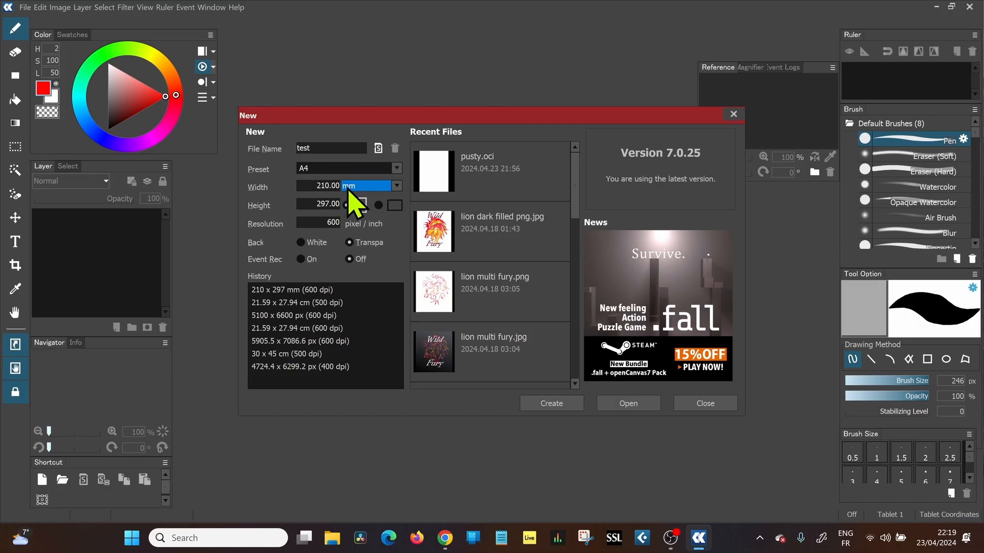
click(396, 186)
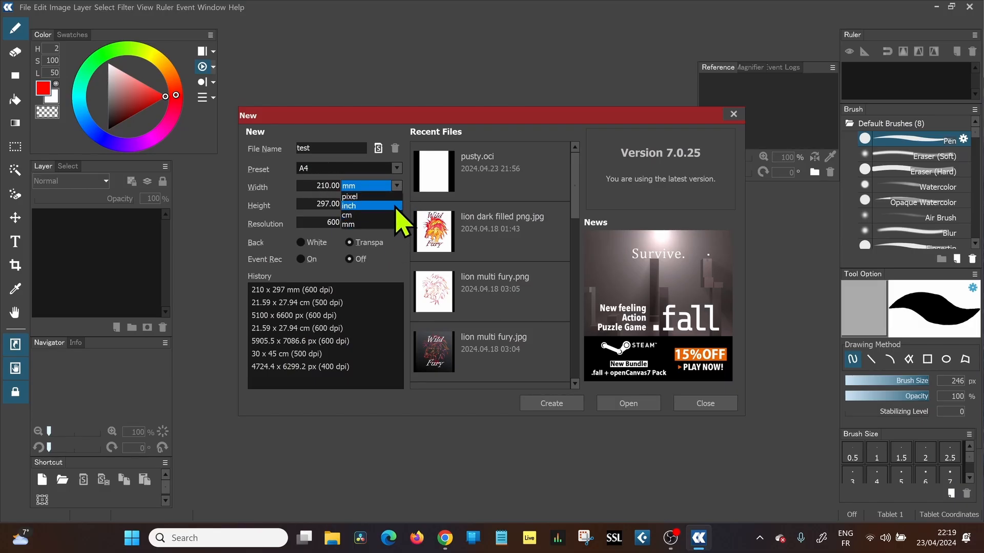
click(389, 215)
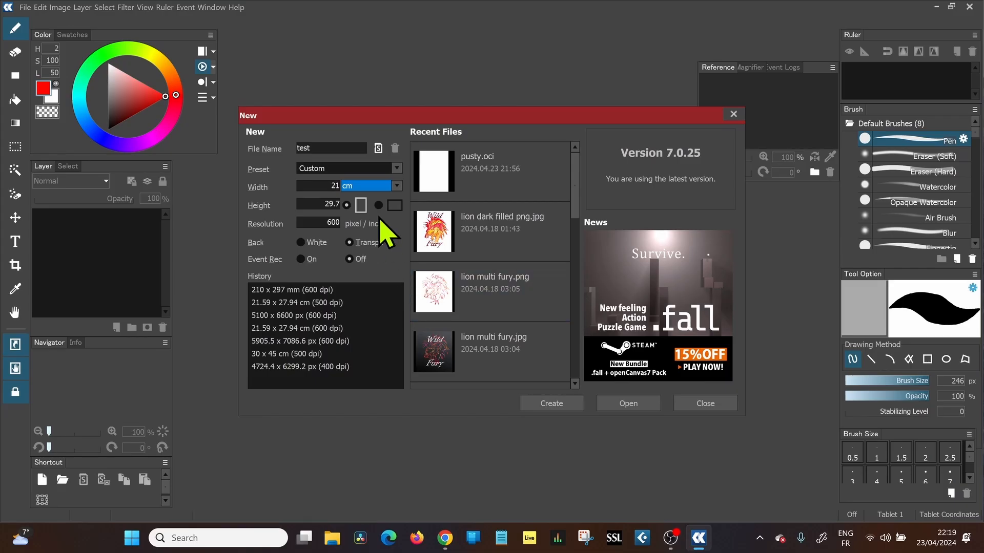
click(396, 186)
click(394, 197)
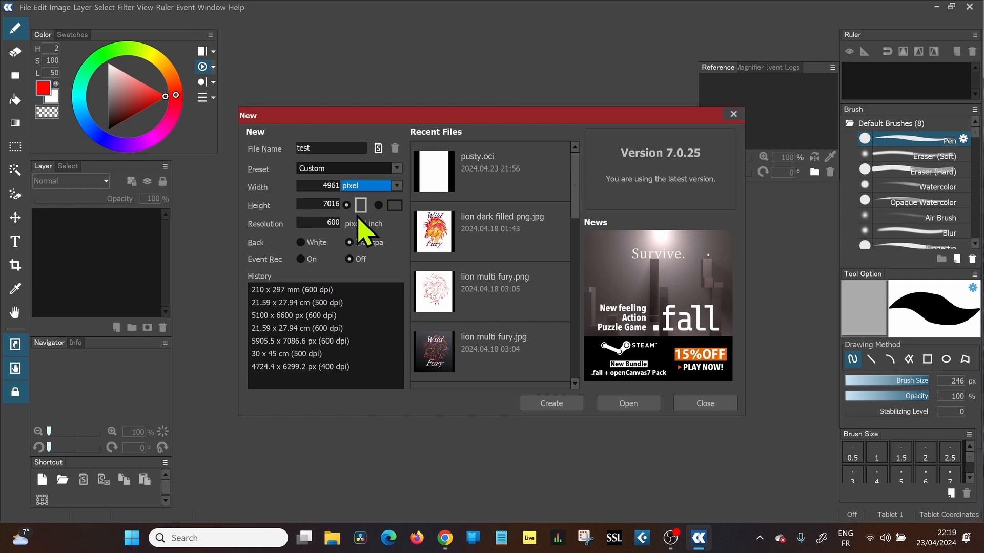
Set the new canvas's width to 5000 pixels and its resolution to 5000 pixels per inch
double_click(331, 186)
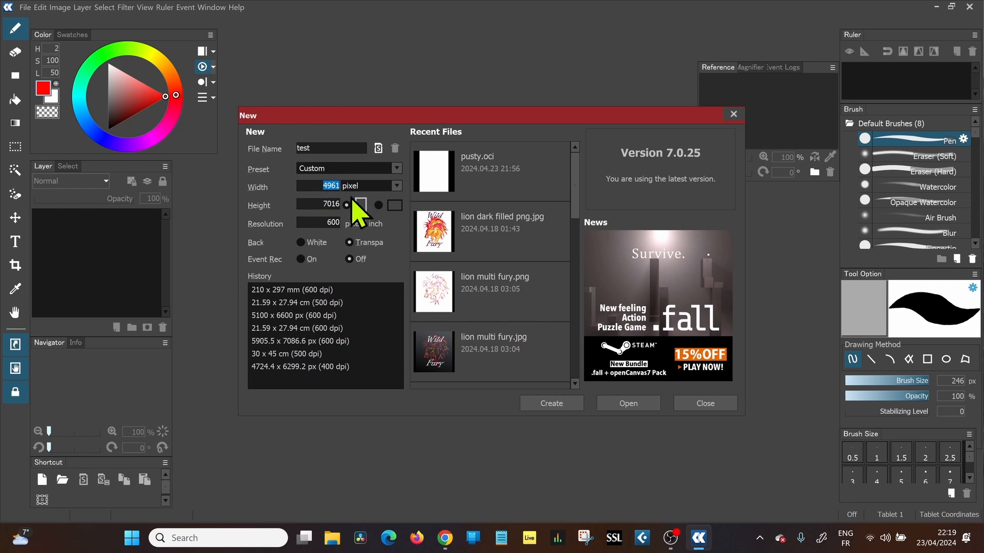
text(5000)
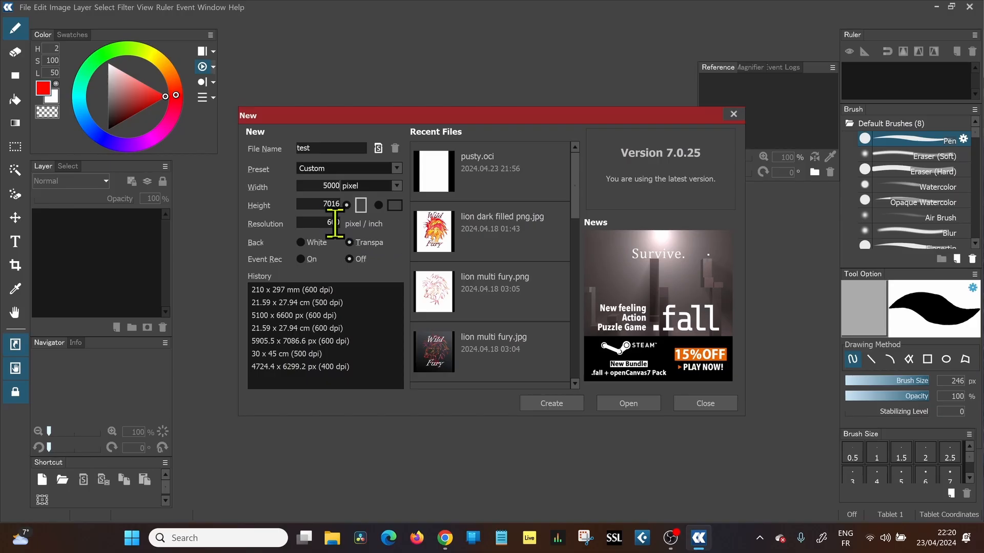
double_click(335, 222)
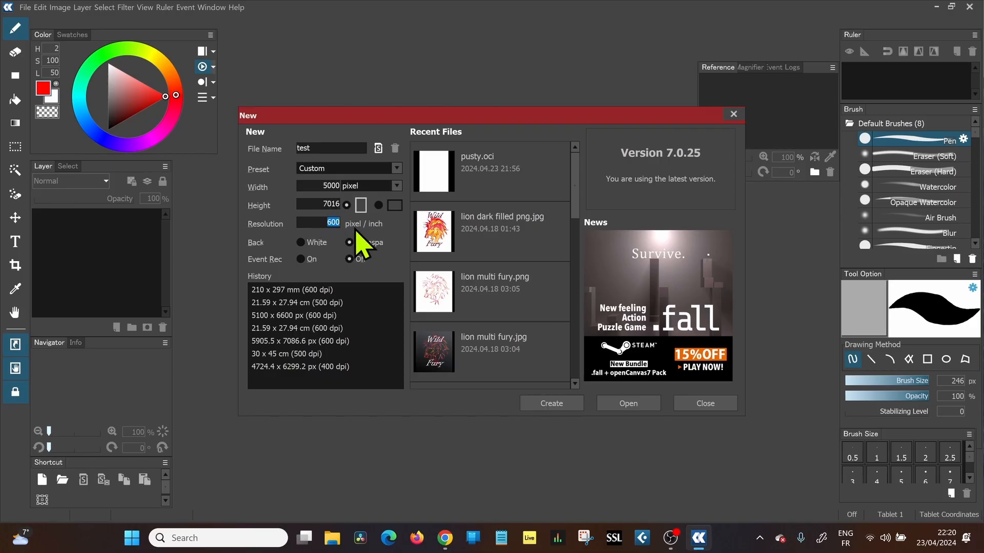
text(5000)
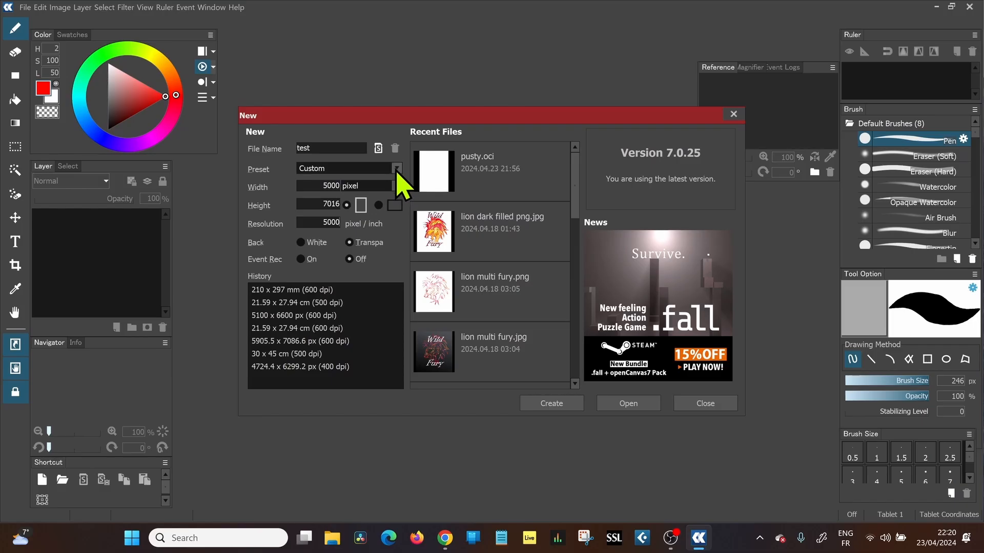
Apply the Letter size preset to the new canvas and set its resolution to 300 pixels per inch
click(396, 169)
drag(393, 179, 401, 241)
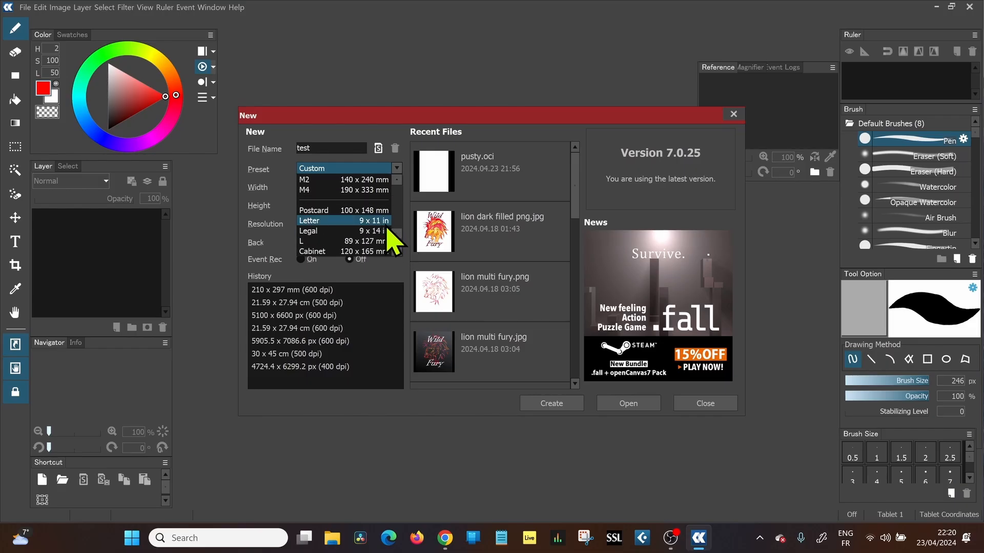
click(386, 221)
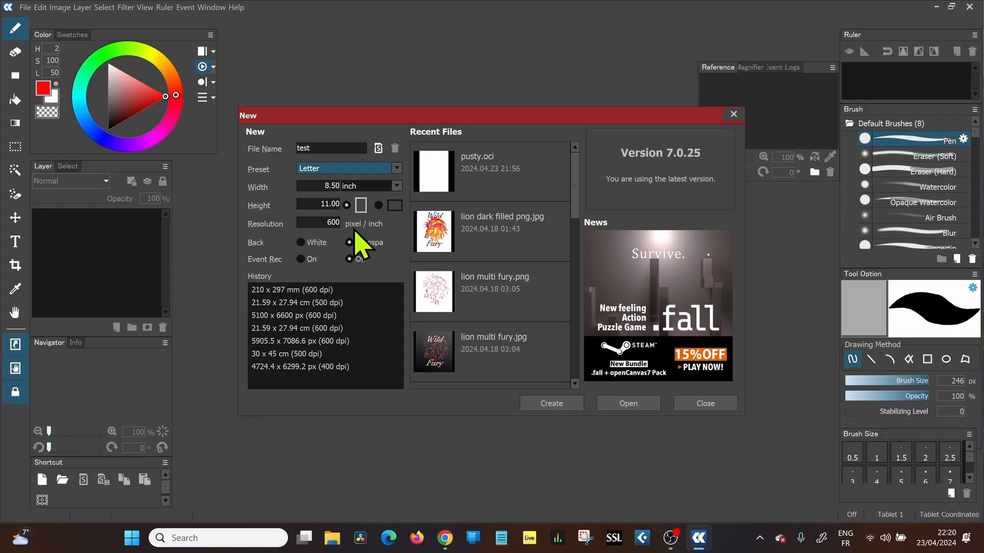
double_click(330, 222)
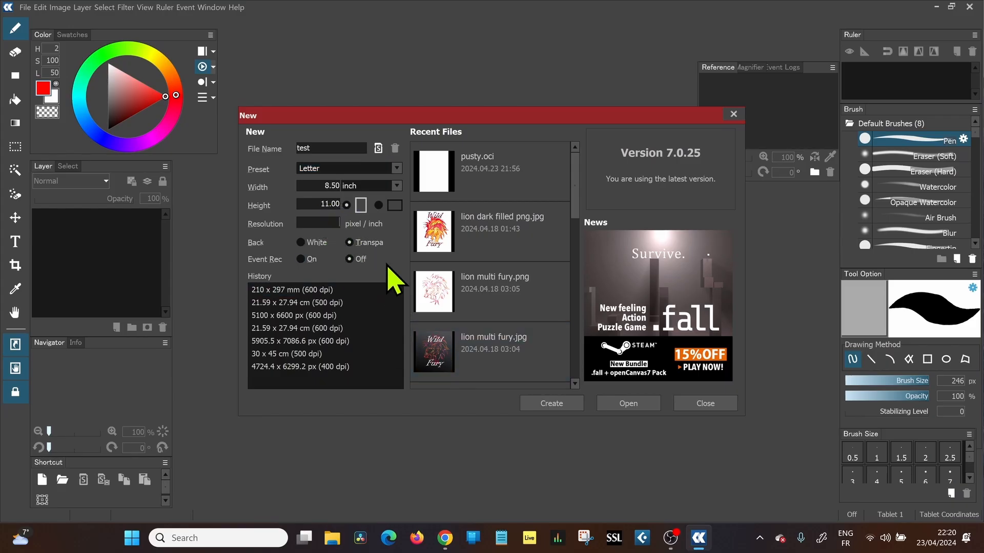
text(300)
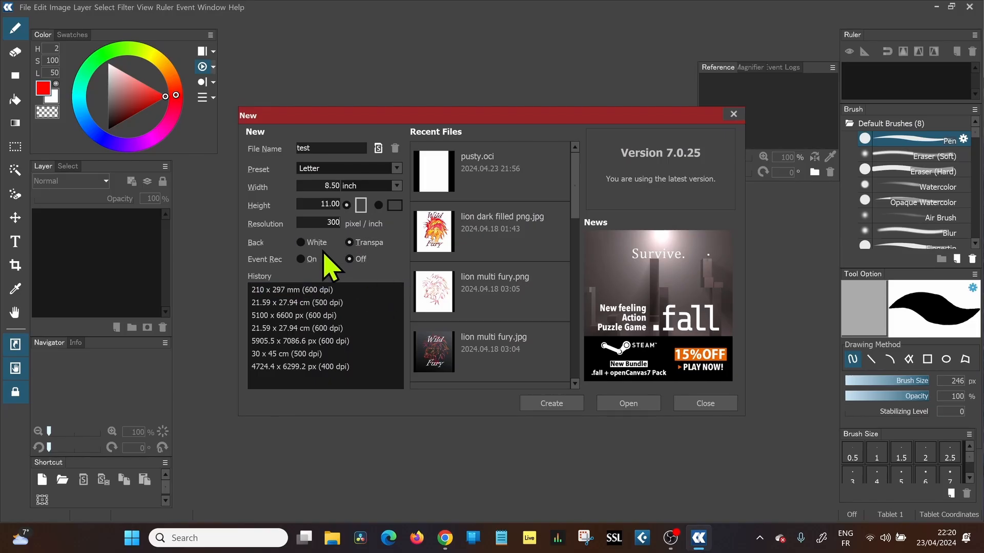
Create the canvas with a transparent background and event recording off
click(301, 242)
click(350, 243)
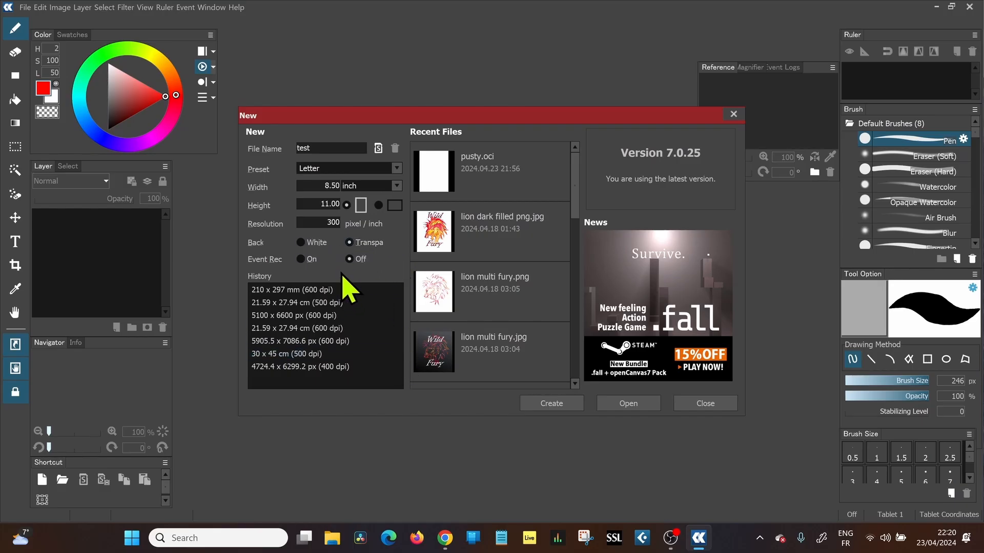
click(320, 242)
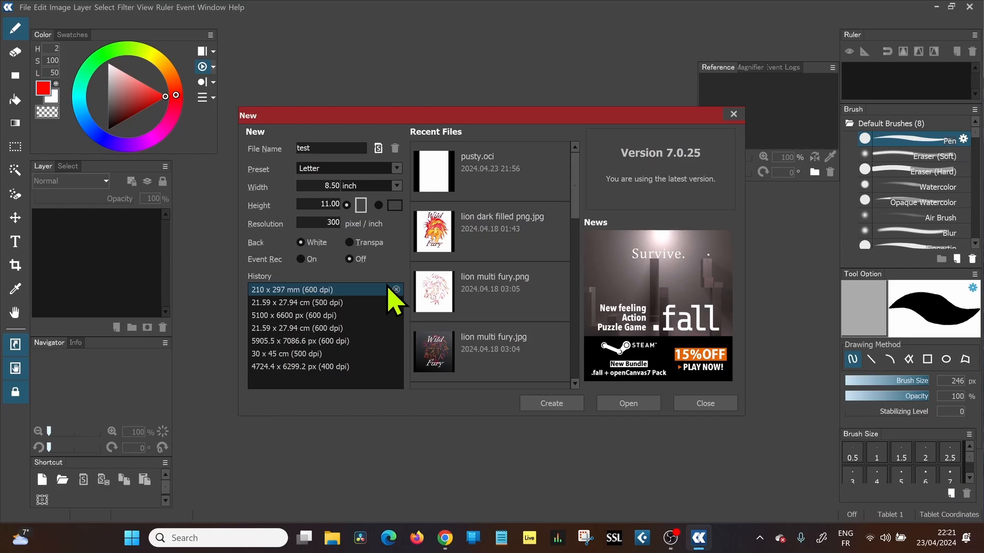
click(349, 242)
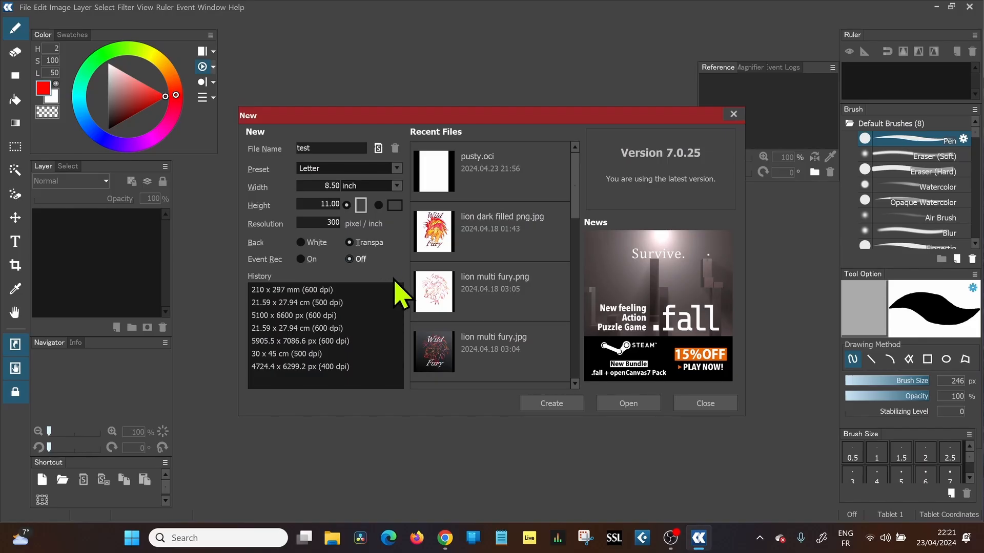
click(301, 259)
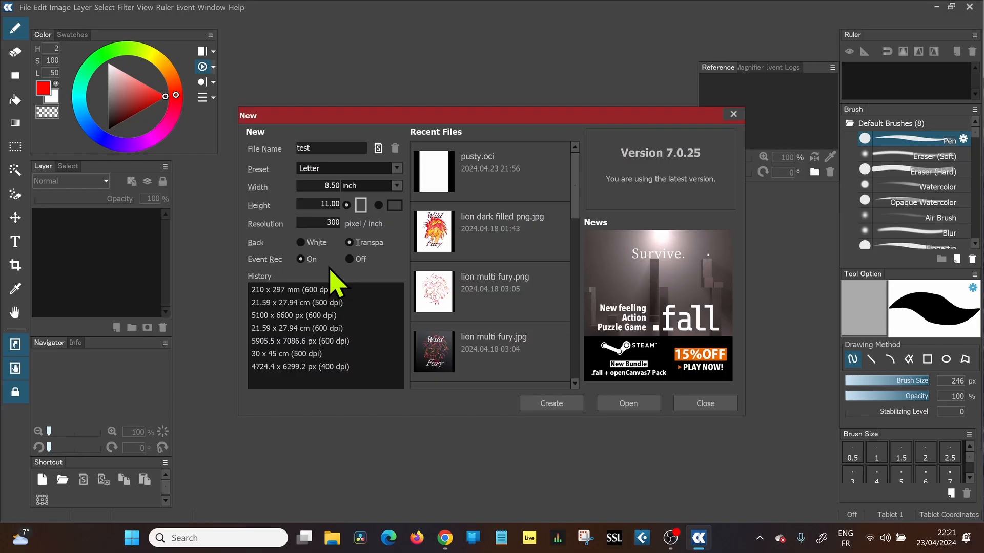
click(359, 260)
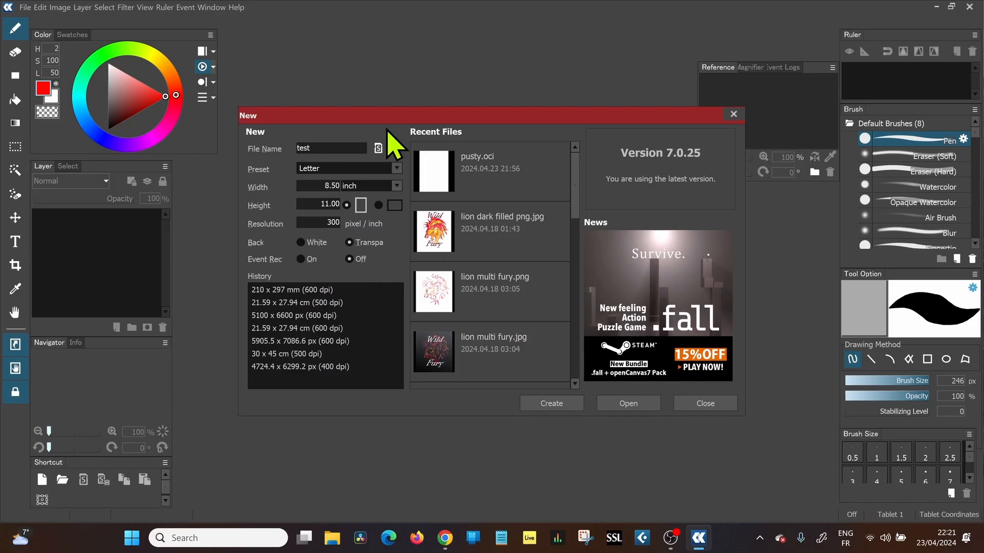
click(546, 404)
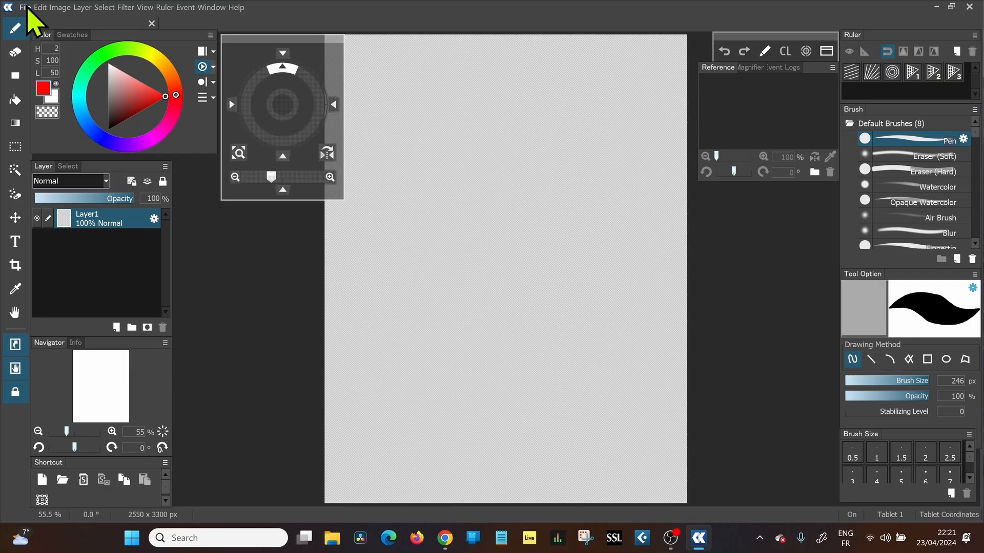
click(25, 8)
click(62, 19)
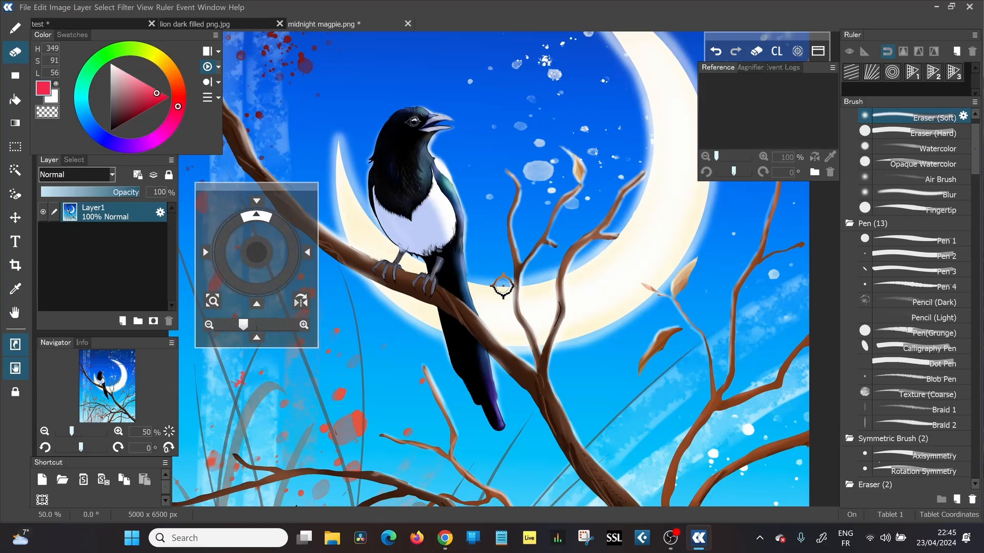
Rotate the magpie painting's view to 270°, 90° and 180° with Hand Control, and return it upright
scroll(503, 287, down, 1)
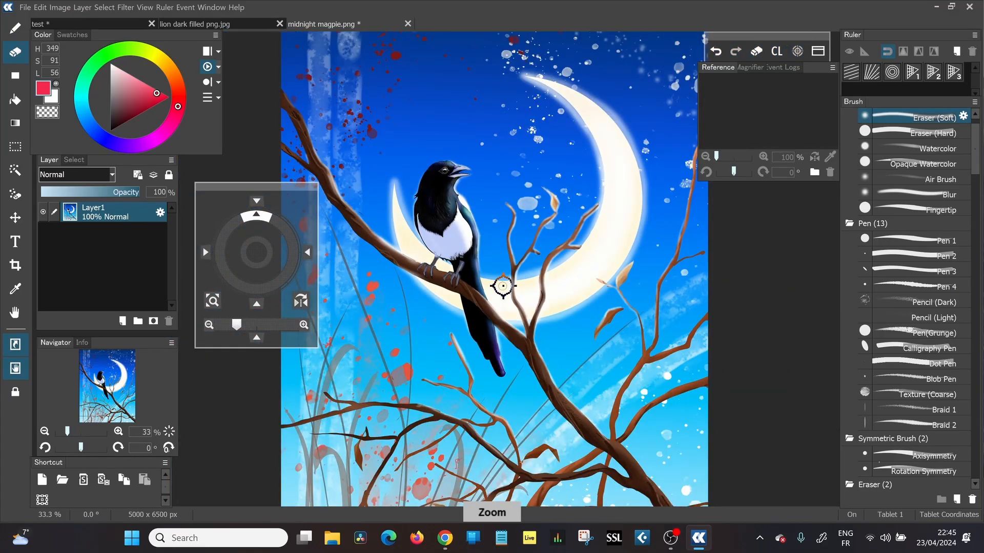
drag(286, 185, 220, 267)
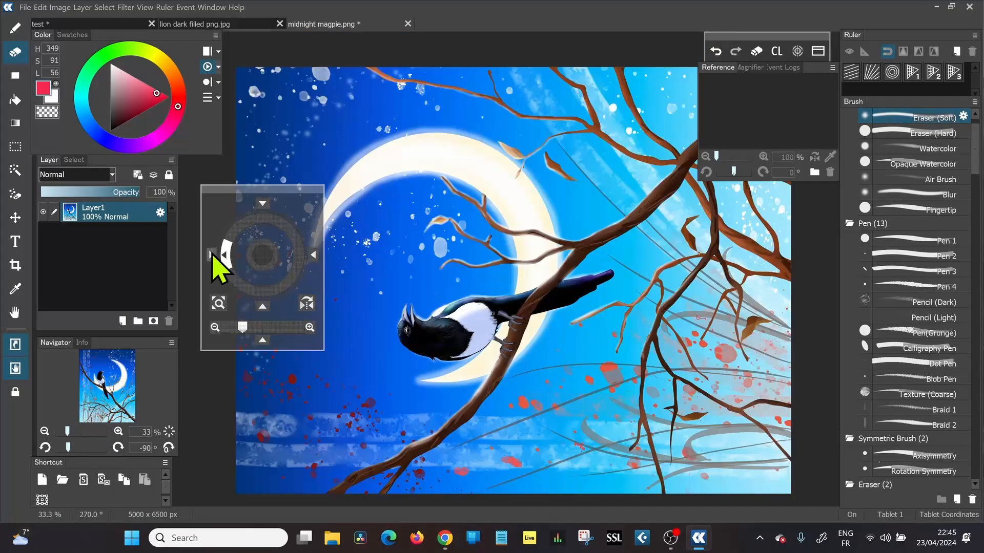
click(313, 254)
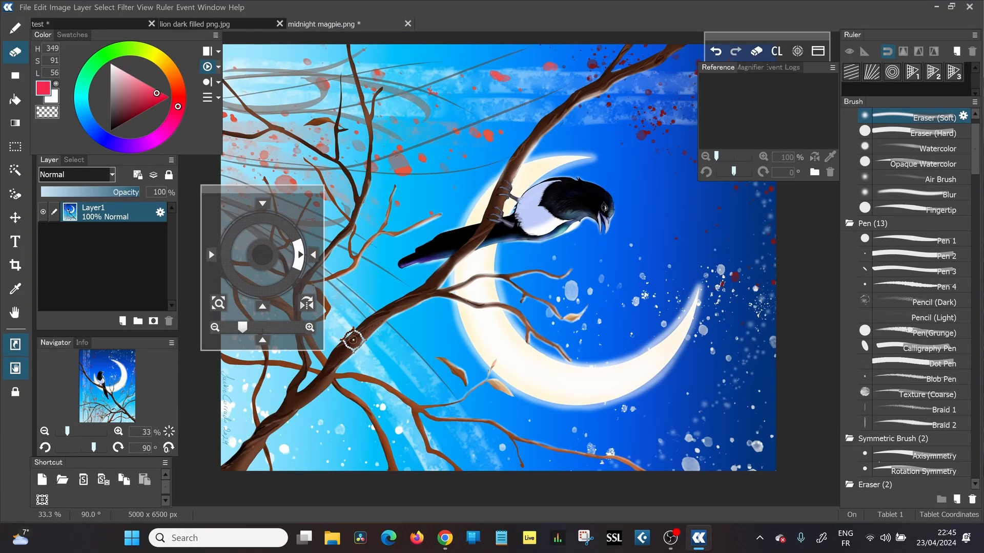
click(262, 306)
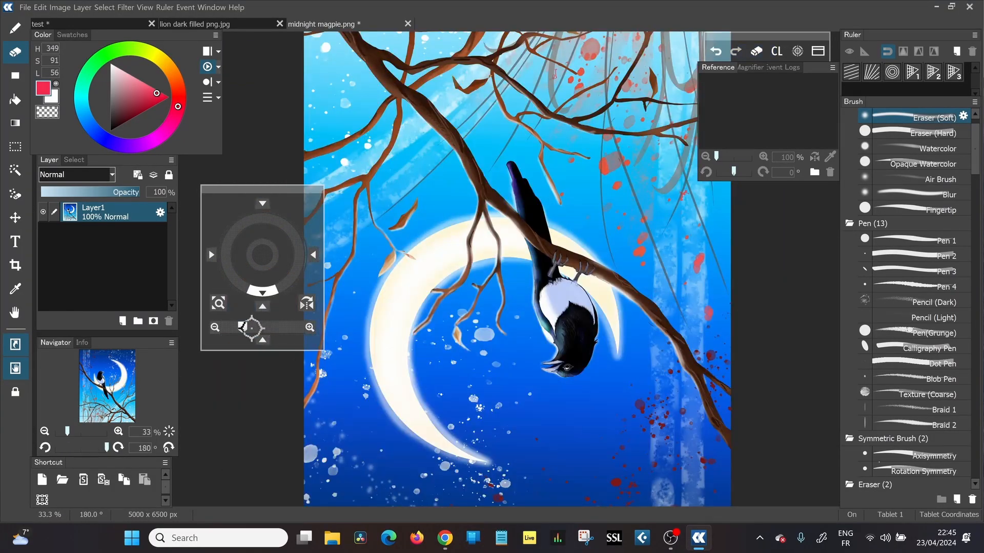
click(262, 204)
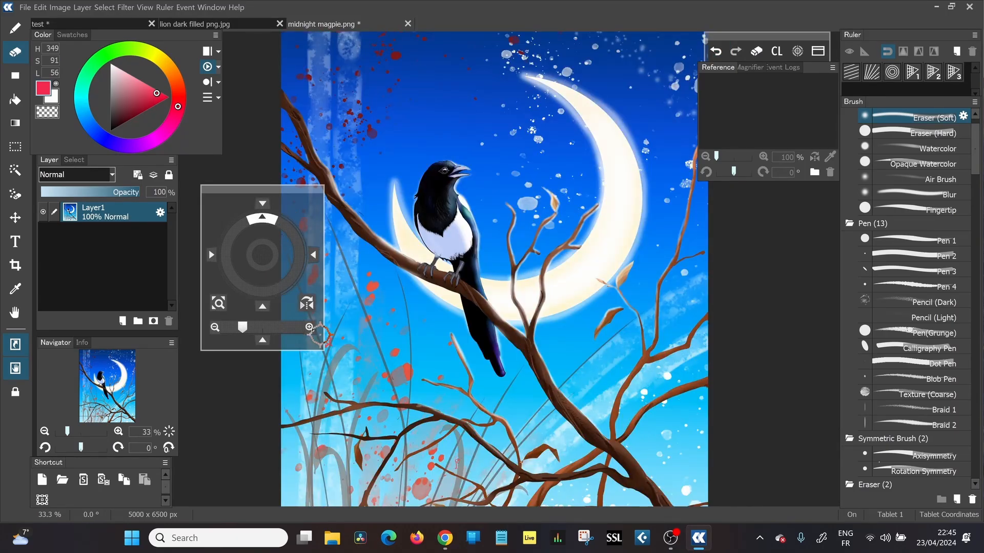
Mirror the painting's view horizontally and back, and zoom to about 41% with Hand Control
click(306, 303)
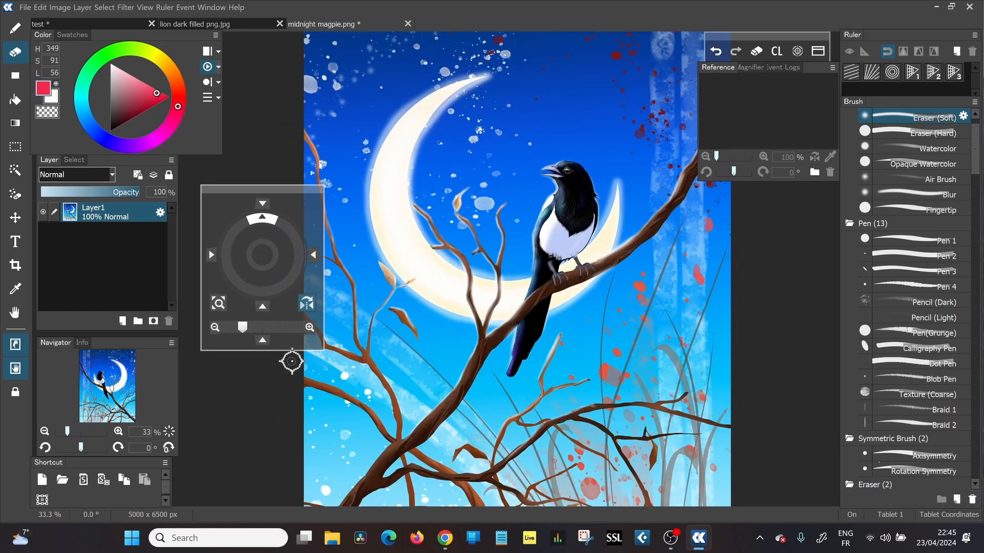
click(307, 304)
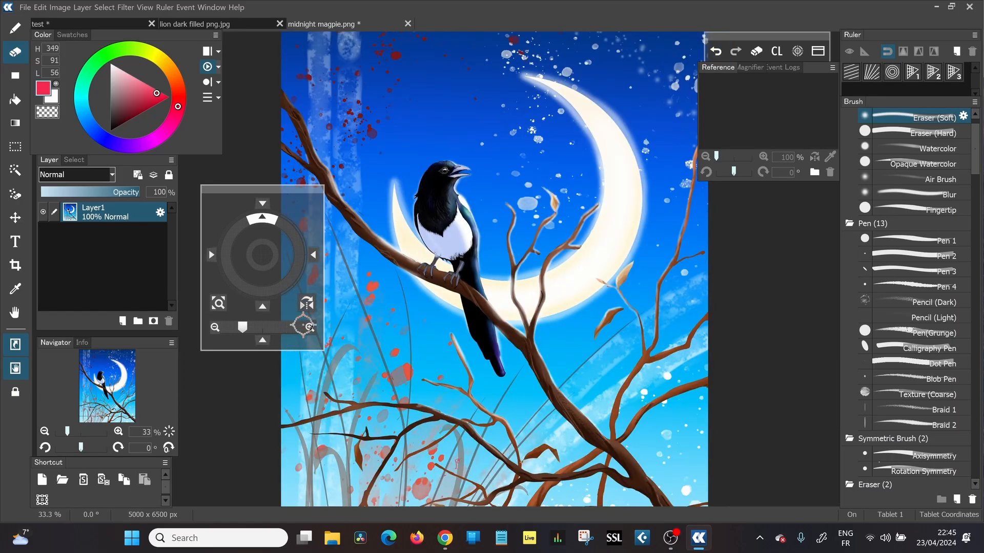
drag(244, 330, 245, 328)
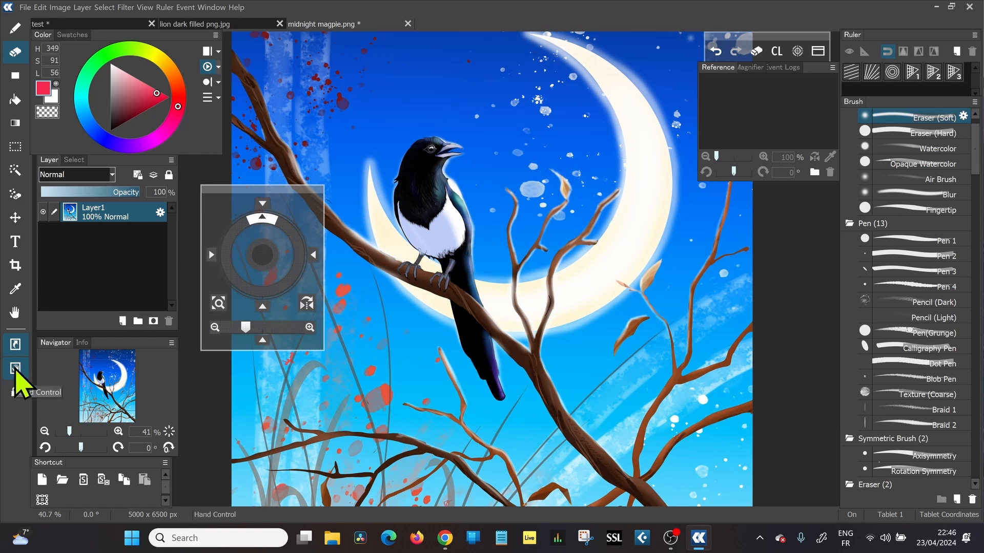
Hide the Hand Control overlay and show it again
click(15, 369)
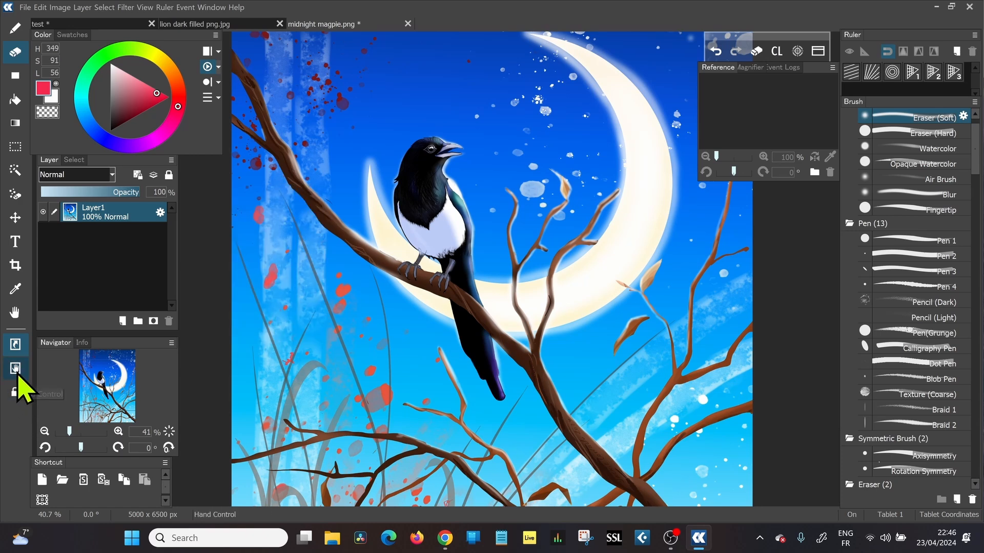
click(16, 369)
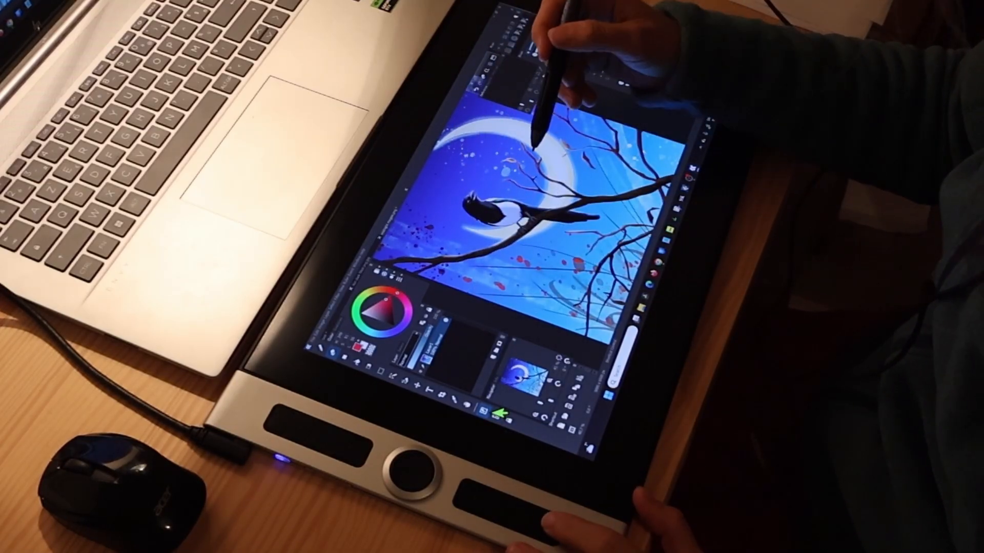
mouse_move(548, 209)
mouse_down()
mouse_move(533, 157)
mouse_move(510, 201)
mouse_up()
drag(507, 179, 551, 192)
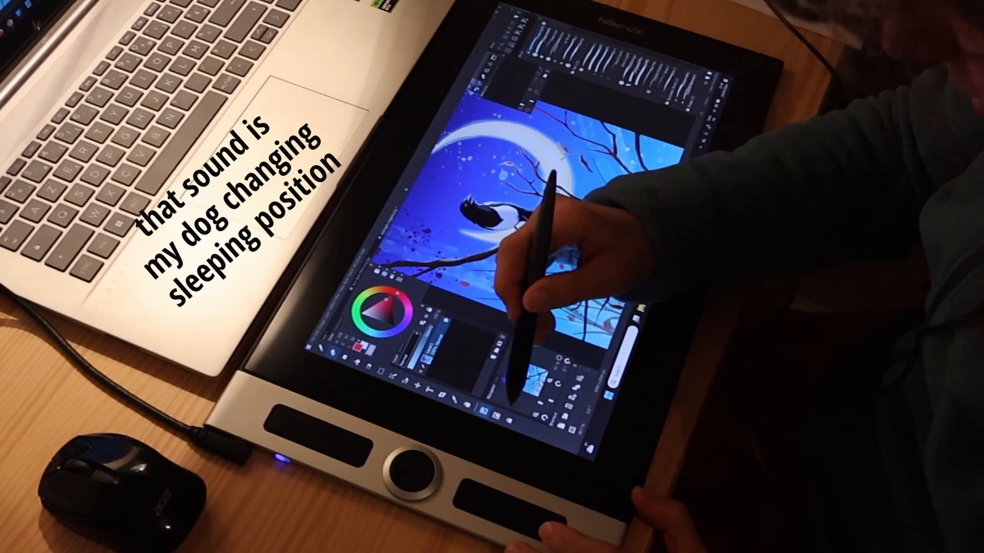
click(496, 415)
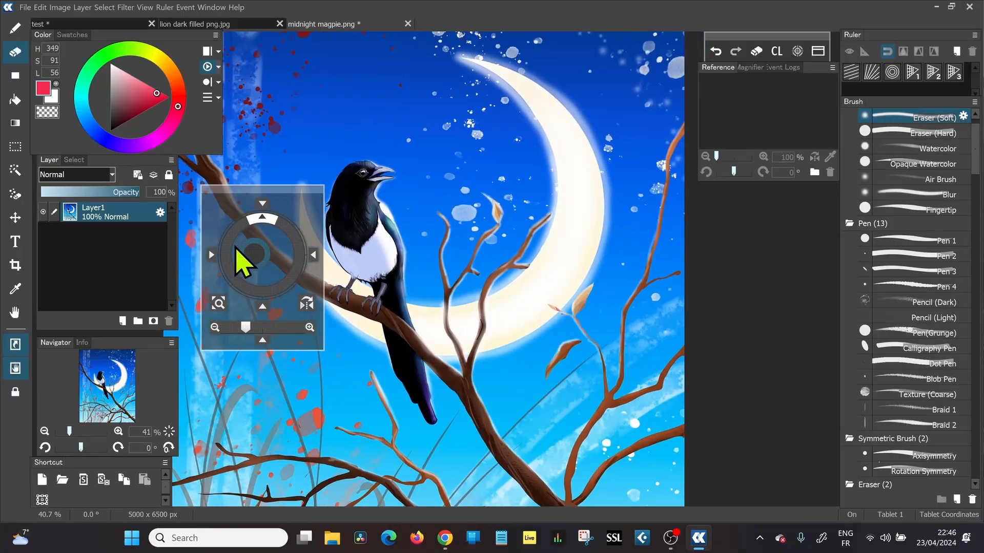
Pan the magpie painting's view with Hand Control, and zoom in and back out to about 33%
mouse_move(241, 260)
mouse_down()
mouse_move(272, 239)
mouse_move(303, 259)
mouse_move(290, 271)
mouse_move(239, 253)
mouse_up()
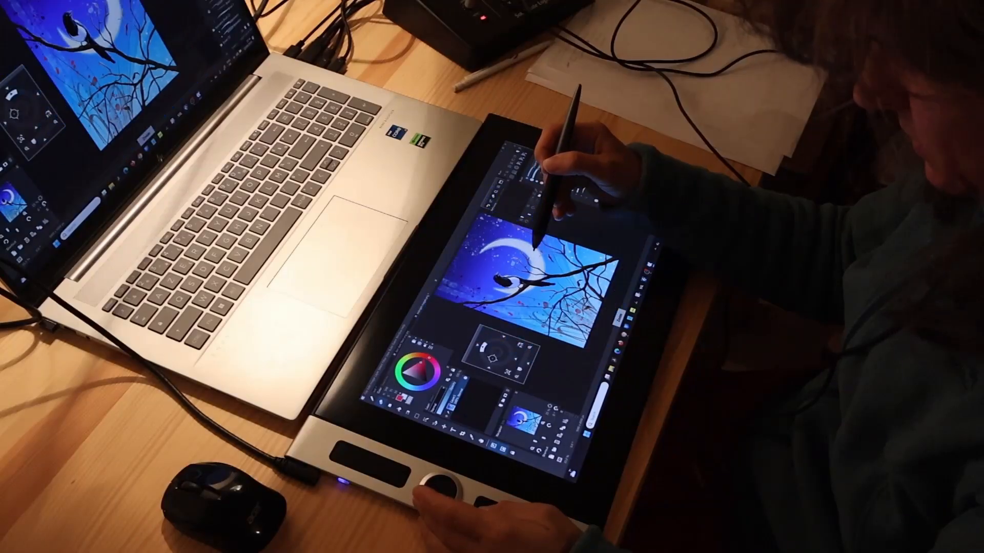
scroll(533, 287, up, 4)
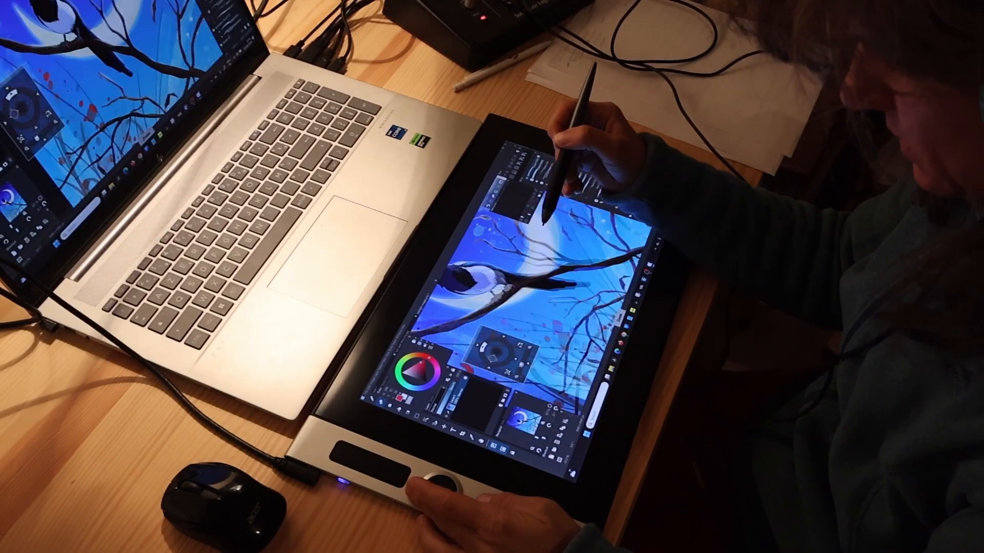
scroll(533, 286, down, 3)
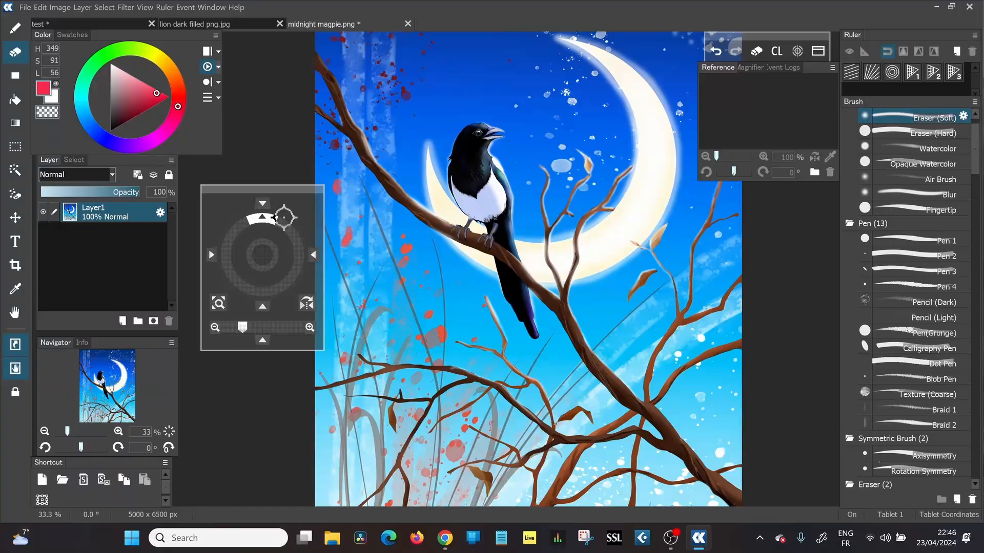
Turn off the Hand Control overlay and move the floating control bar beside the magpie painting, next to the Layer palette
click(15, 368)
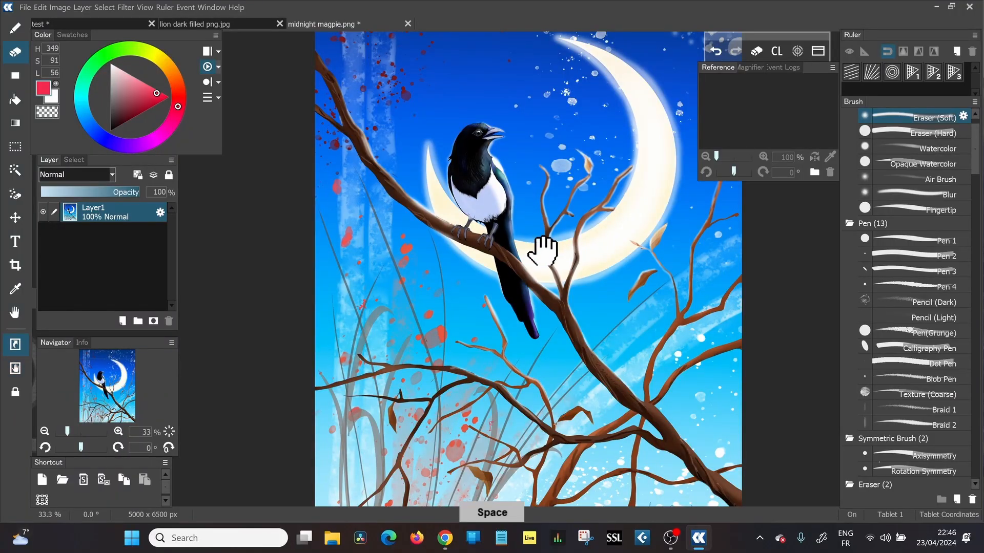
drag(538, 253, 487, 279)
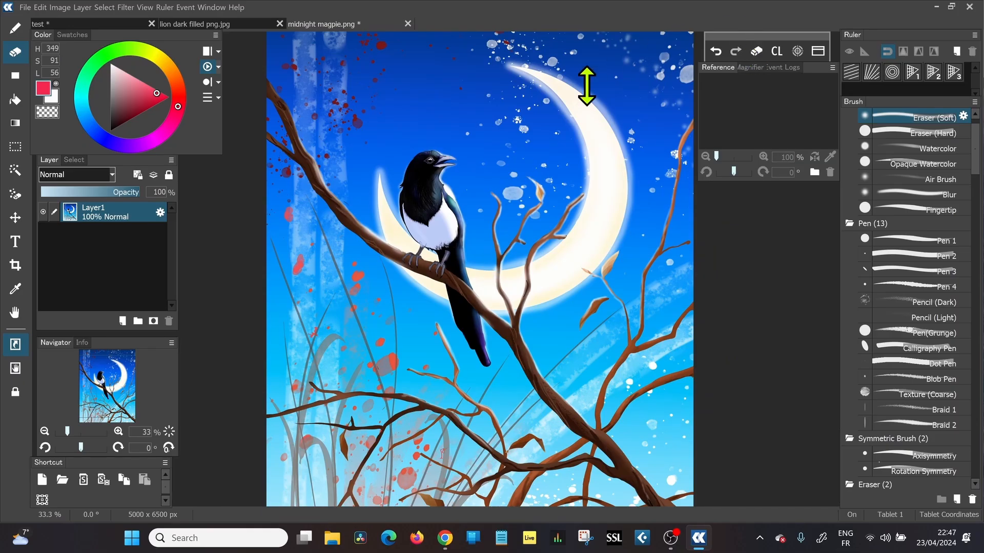
mouse_move(778, 39)
mouse_down()
mouse_move(713, 53)
mouse_move(474, 204)
mouse_move(475, 253)
mouse_move(272, 297)
mouse_up()
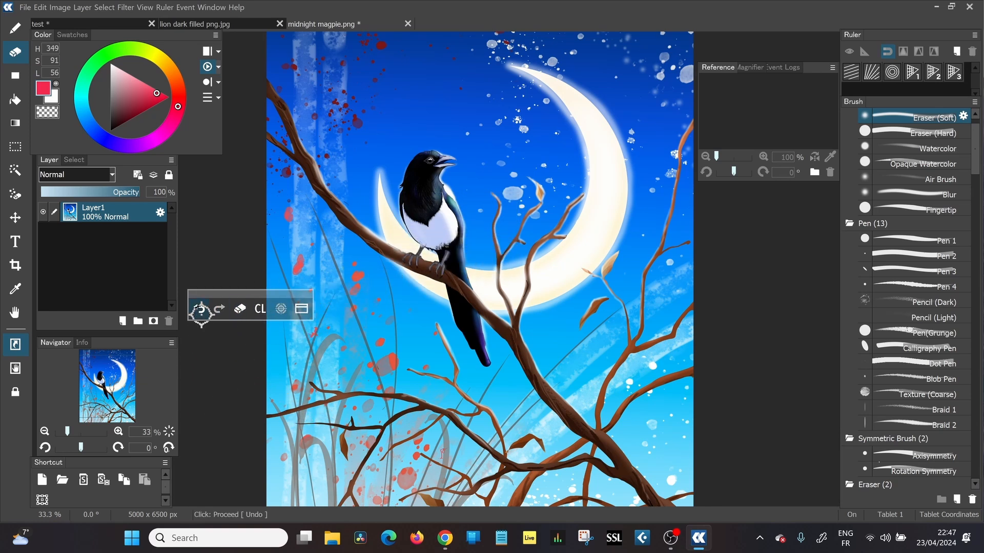
Draw a pink-red zigzag stroke with Crayon 4 on the test canvas, and undo and redo it from the control bar
click(100, 24)
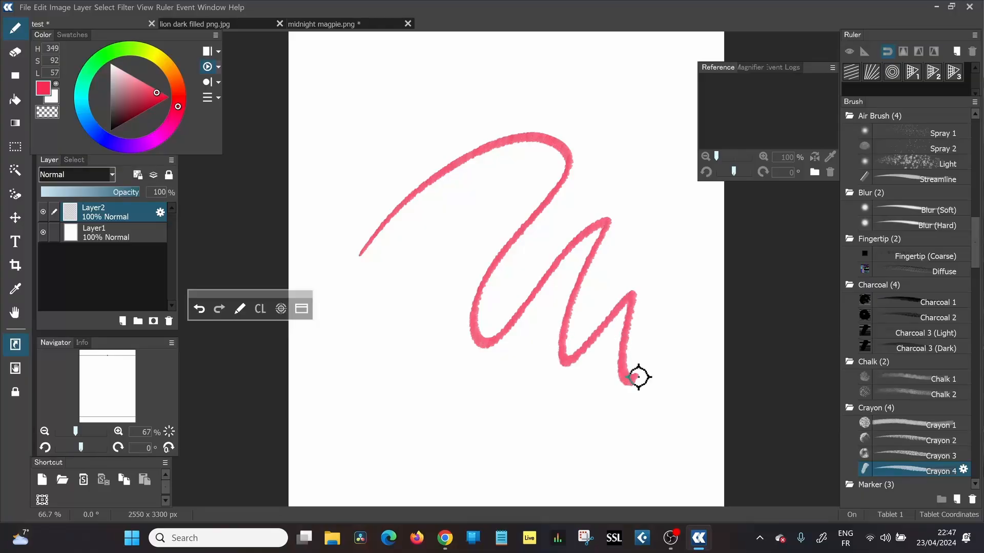
drag(637, 376, 699, 372)
click(199, 309)
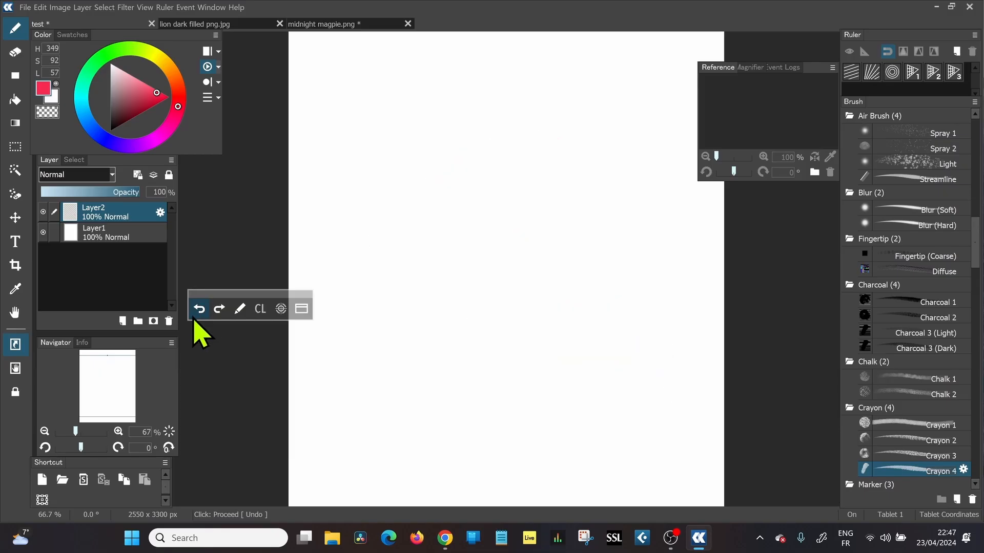
click(219, 309)
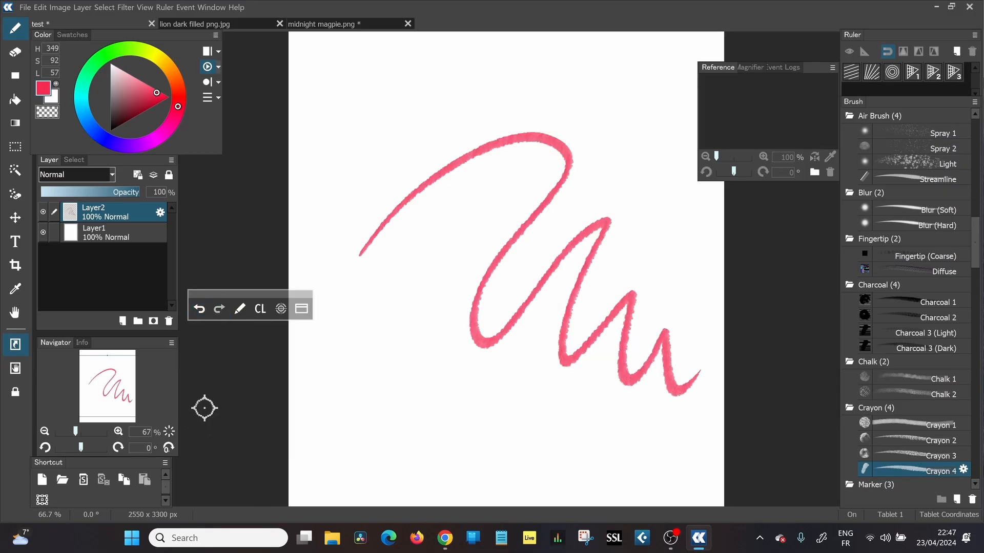
Erase parts of the zigzag with Eraser (Soft), and clear all of Layer2 after switching back to the pen
click(240, 310)
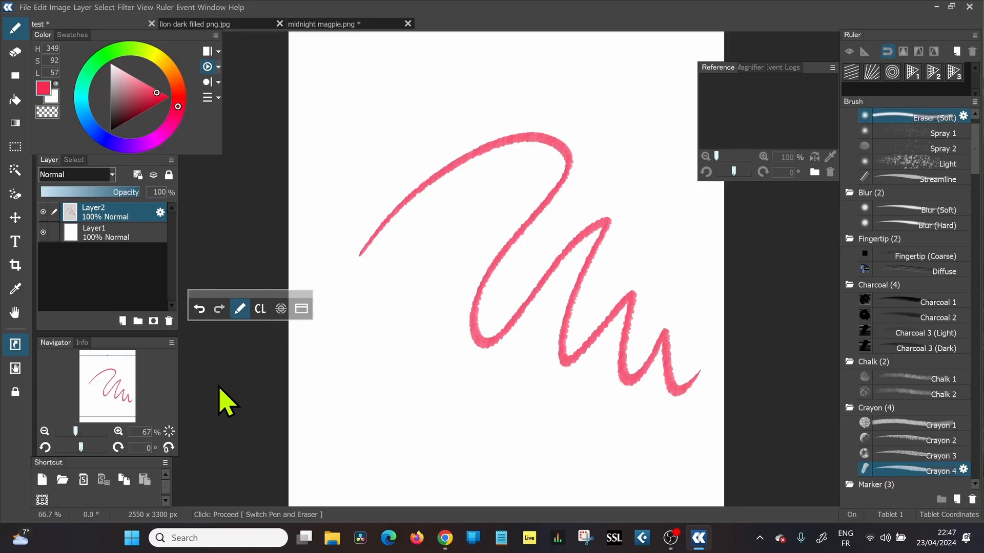
mouse_move(544, 120)
mouse_down()
mouse_move(523, 192)
mouse_move(539, 226)
mouse_move(568, 196)
mouse_move(488, 351)
mouse_move(596, 221)
mouse_move(595, 277)
mouse_move(664, 334)
mouse_up()
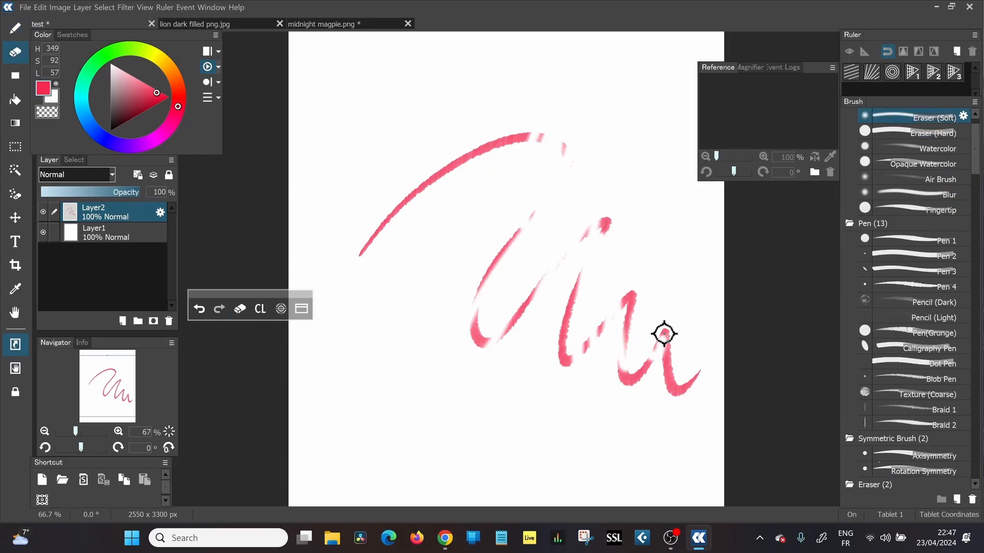
click(240, 309)
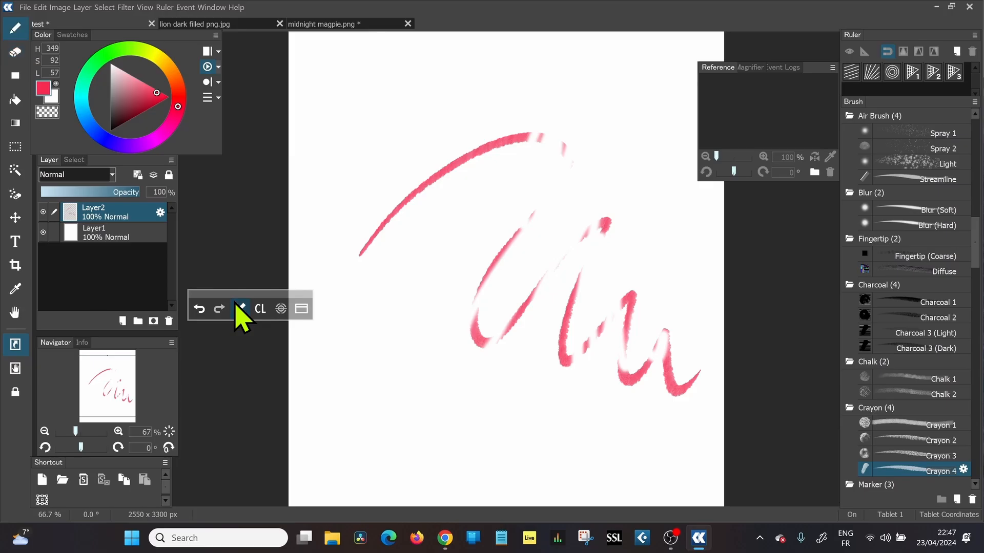
click(261, 315)
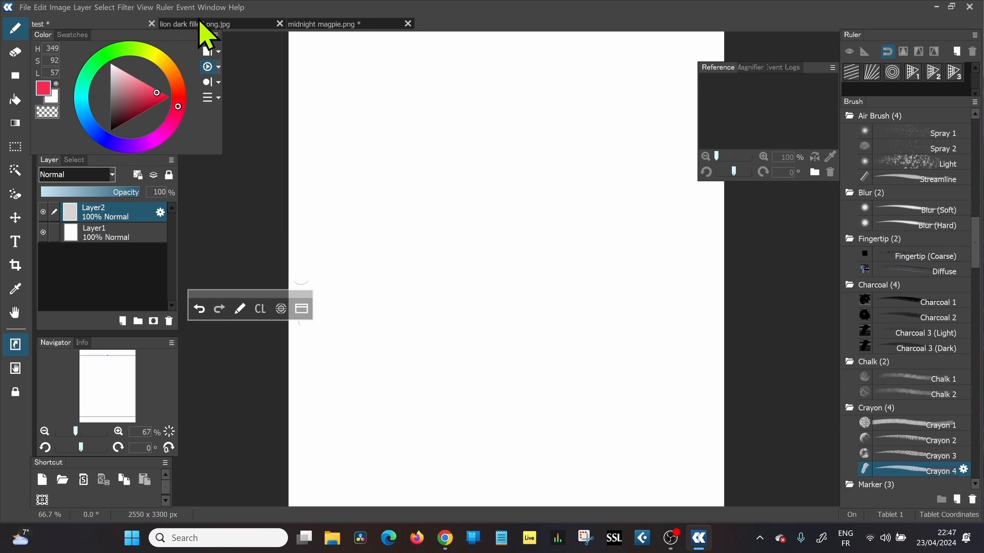
Hide and redisplay all palettes around the midnight magpie painting, and return the control bar to its place near the Ruler palette
click(321, 24)
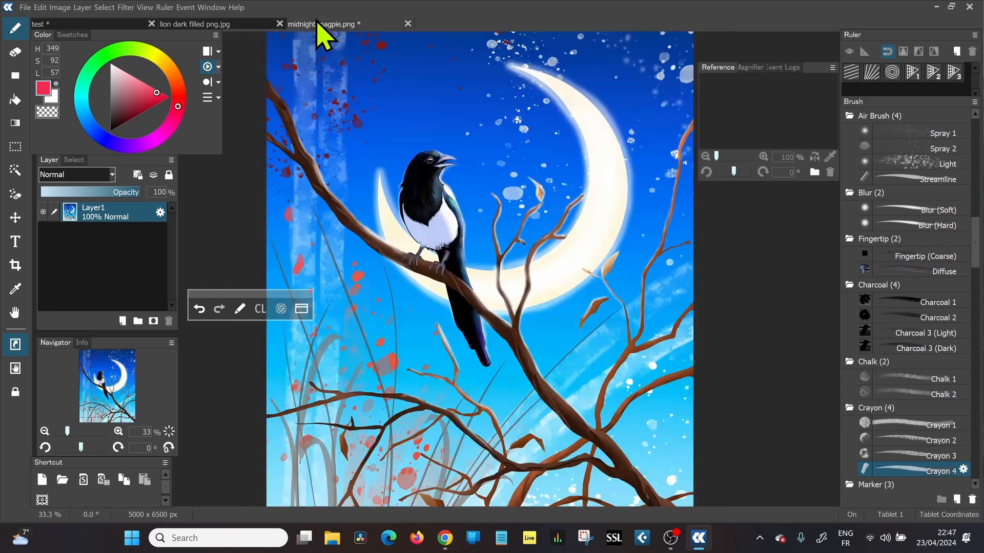
click(301, 309)
key(minus)
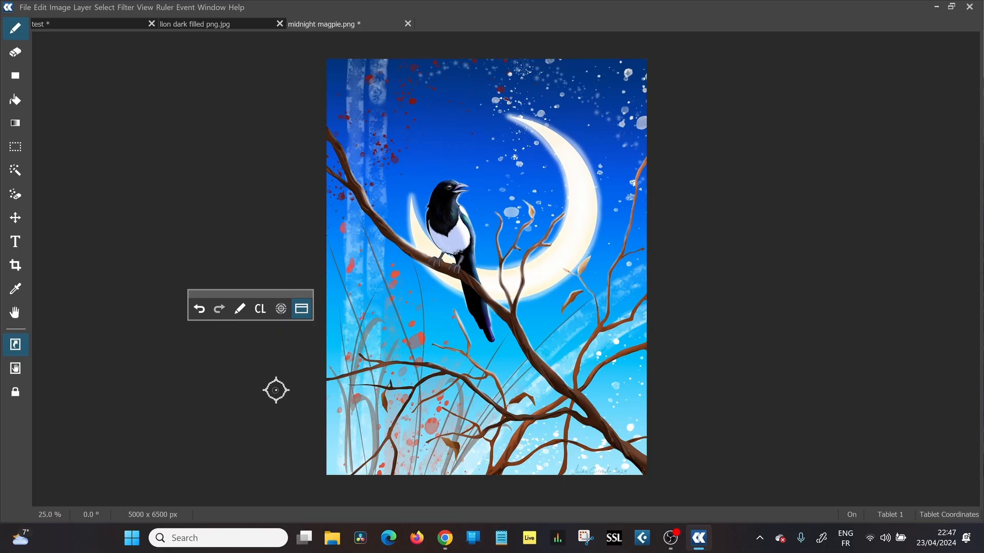
click(301, 309)
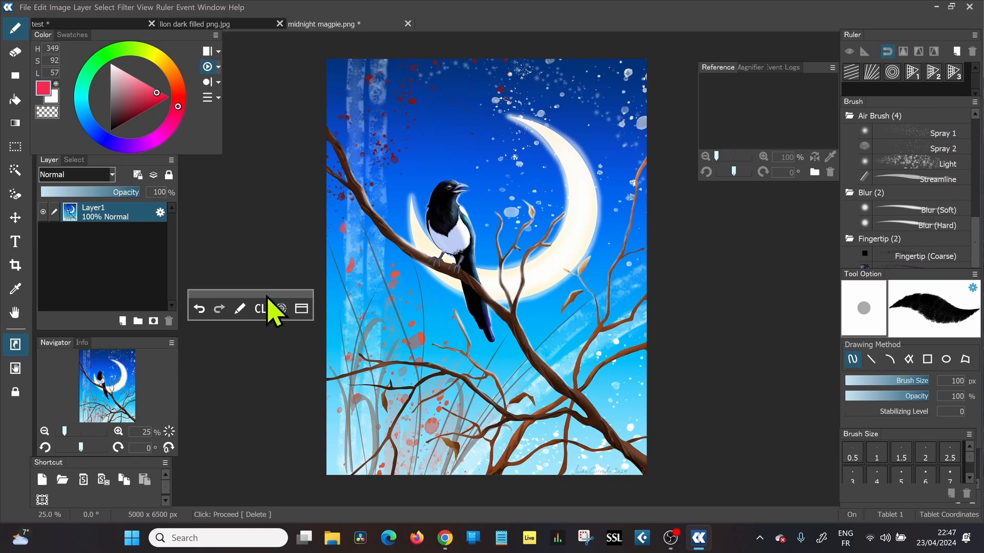
drag(277, 314, 794, 49)
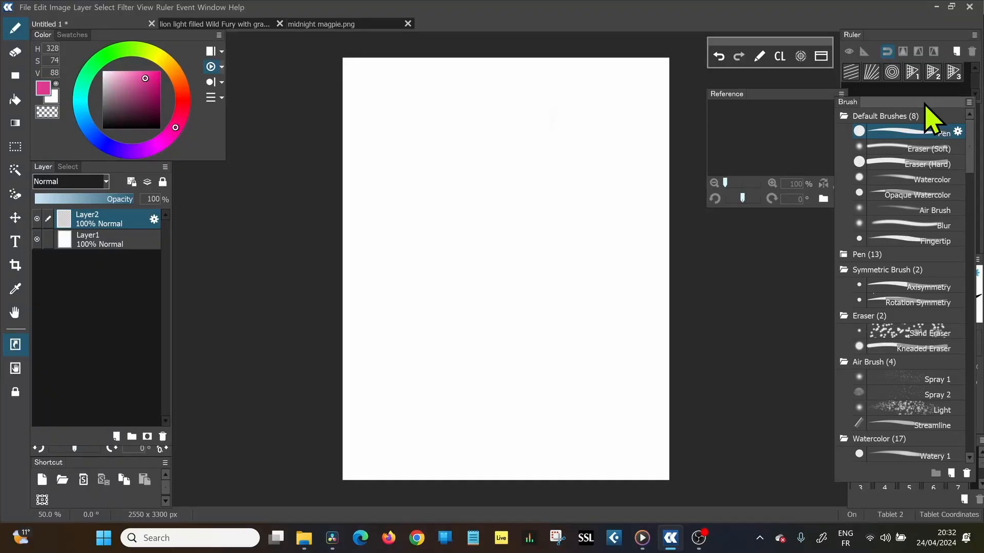
Undock the Brush palette onto the blank canvas, and nudge the Tool Option, Layer and Color palettes
mouse_move(926, 103)
mouse_down()
mouse_move(704, 118)
mouse_move(450, 106)
mouse_move(425, 81)
mouse_up()
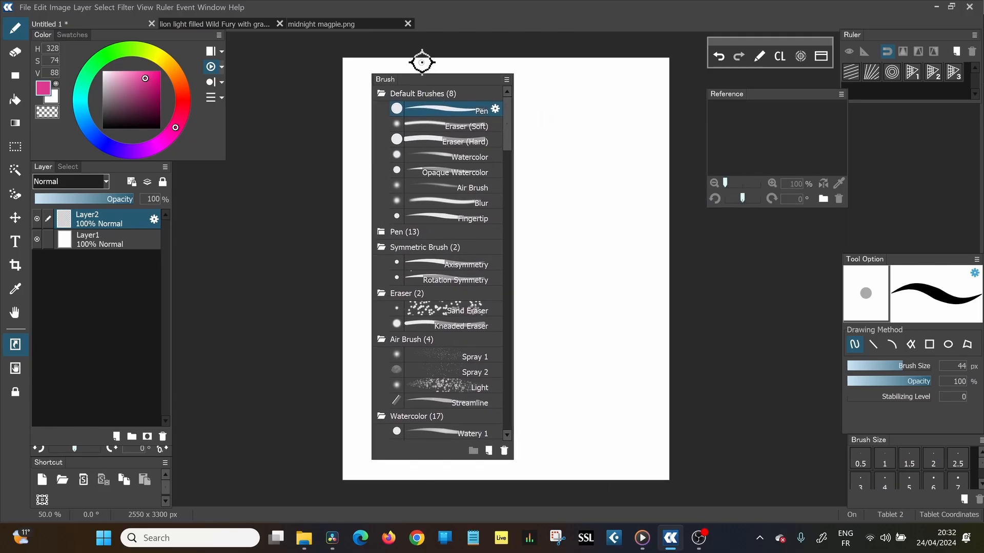
drag(846, 257, 915, 260)
drag(129, 169, 132, 193)
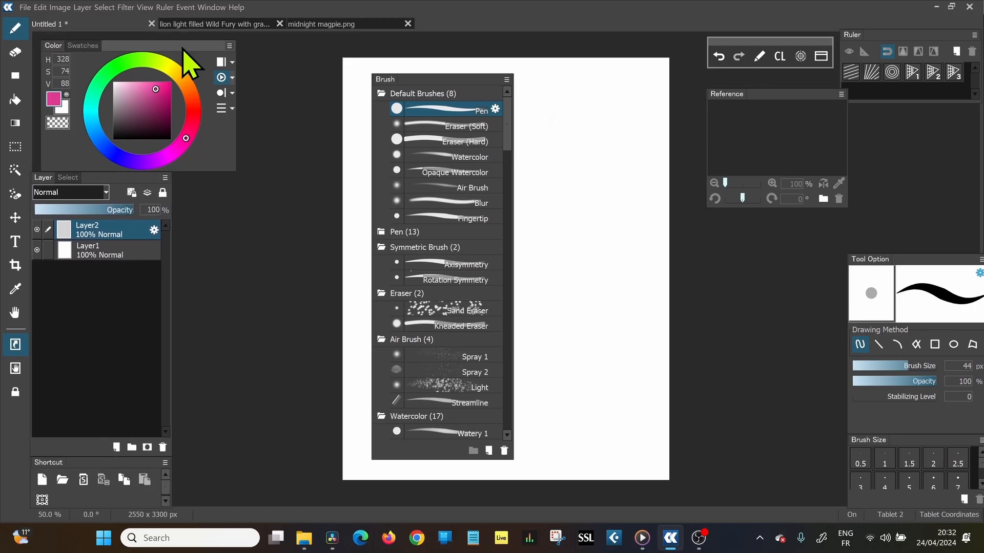
mouse_move(183, 48)
mouse_down()
mouse_move(270, 183)
mouse_move(321, 175)
mouse_move(305, 248)
mouse_move(718, 84)
mouse_move(900, 76)
mouse_move(309, 97)
mouse_move(171, 40)
mouse_move(180, 55)
mouse_up()
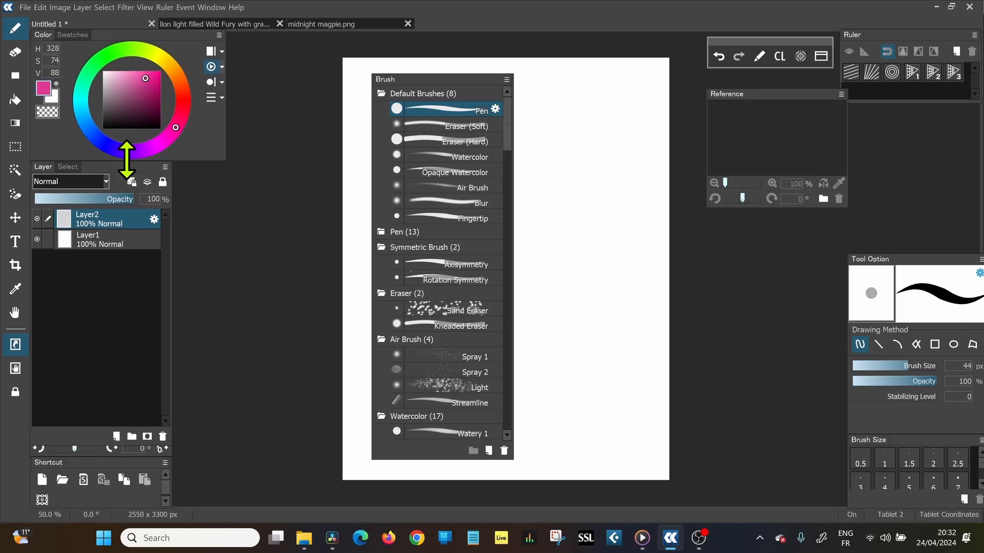
Close the Reference palette and display it again
click(842, 94)
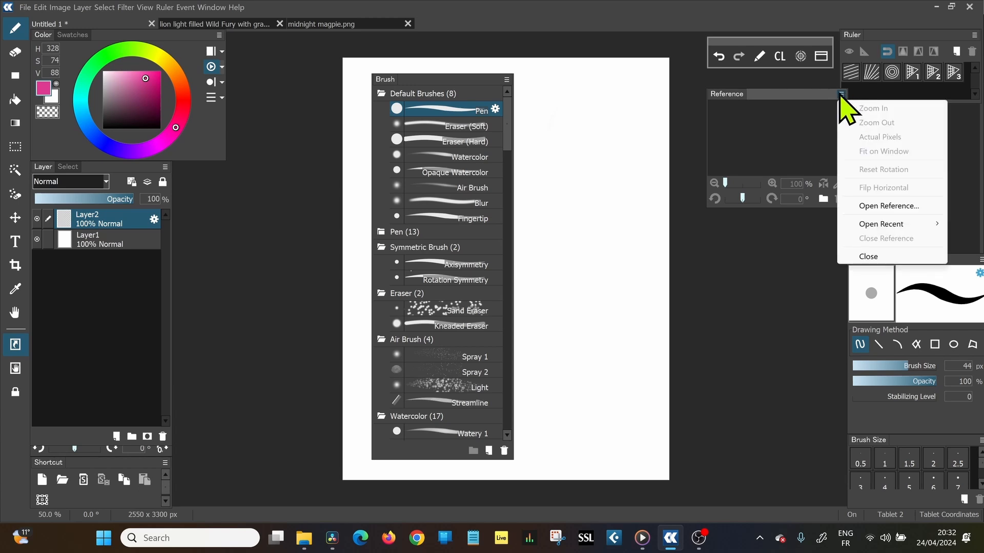
click(883, 255)
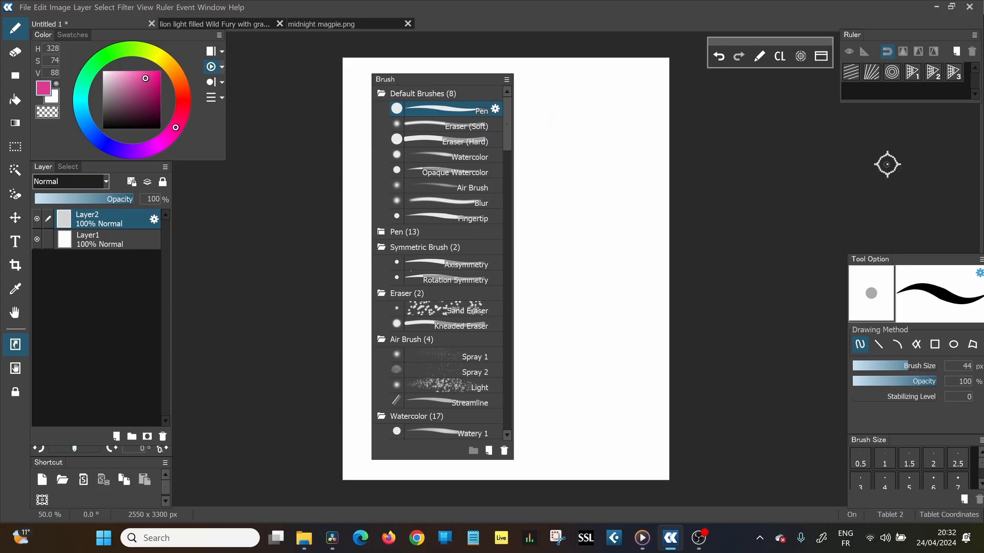
click(212, 7)
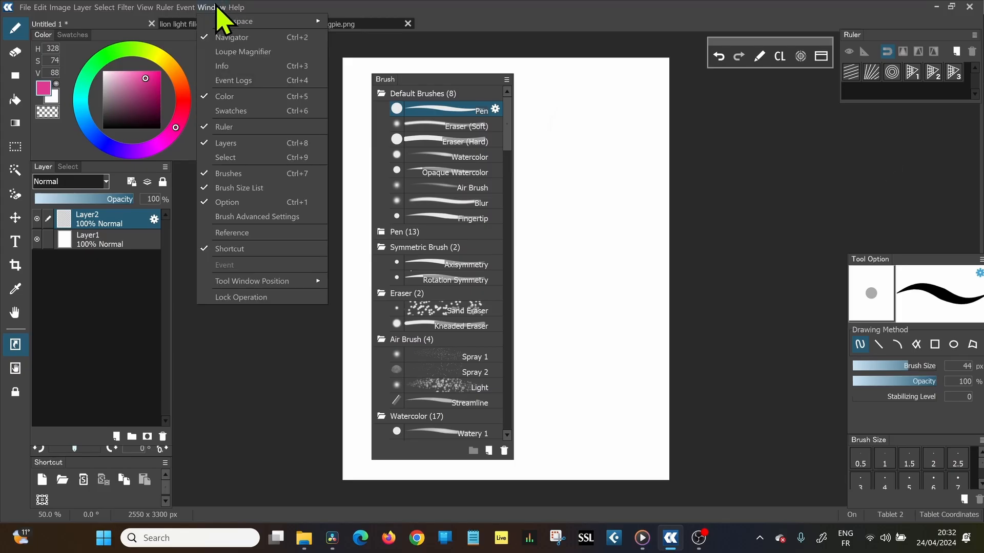
click(231, 233)
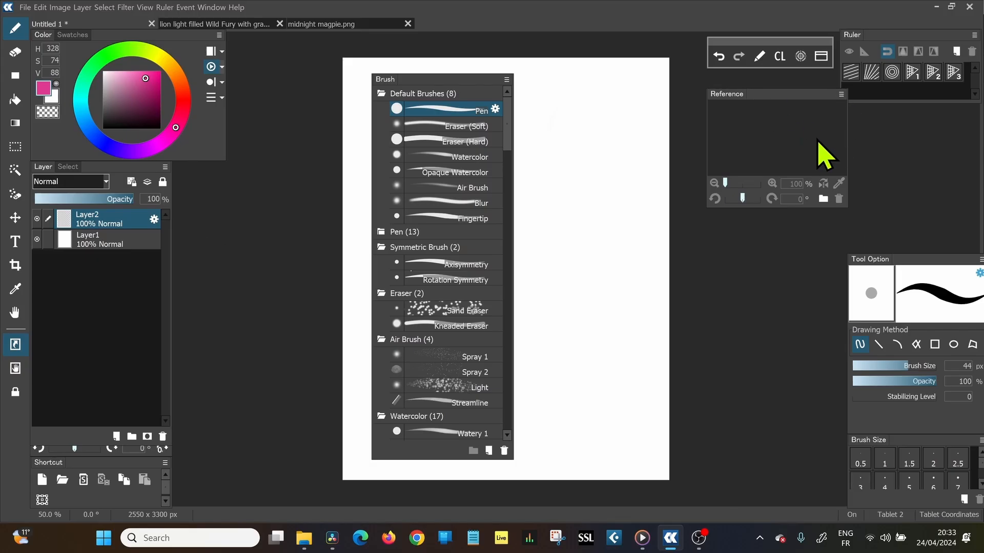
Lock the palettes in place and try to move the Brush palette
click(15, 393)
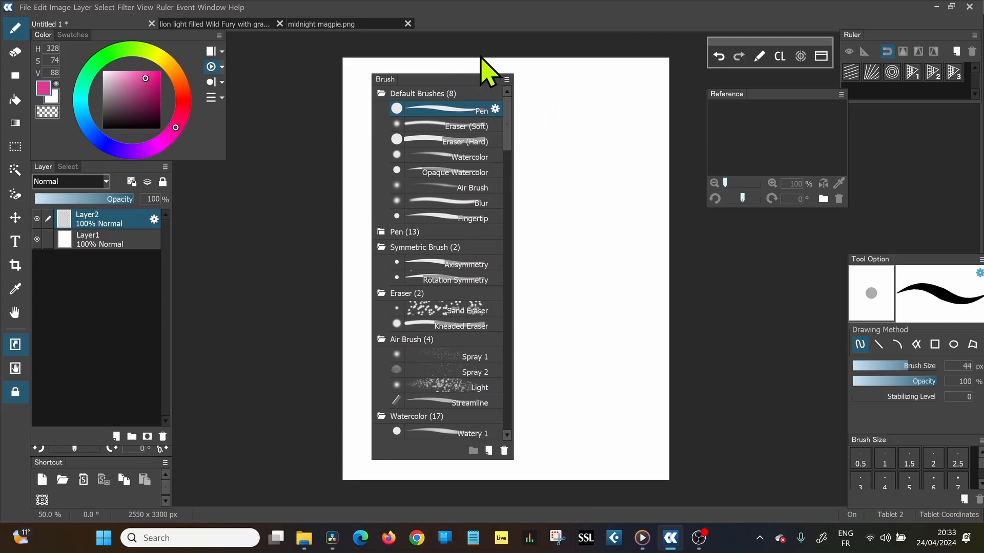
drag(553, 87, 499, 64)
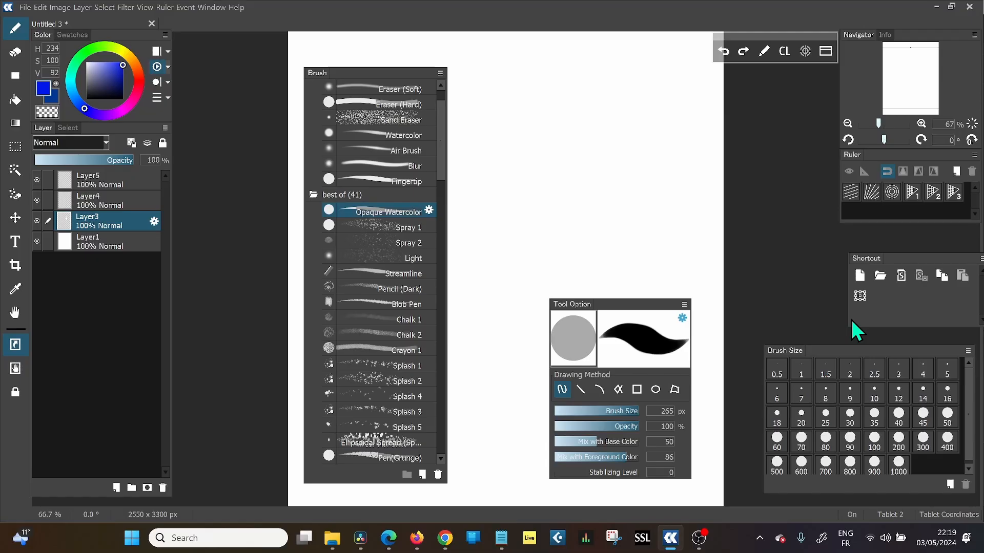
Arrange the Brush, Tool Option and Brush Size palettes over the canvas, with Brush Size above Tool Option
mouse_move(384, 72)
mouse_down()
mouse_move(401, 68)
mouse_move(387, 51)
mouse_up()
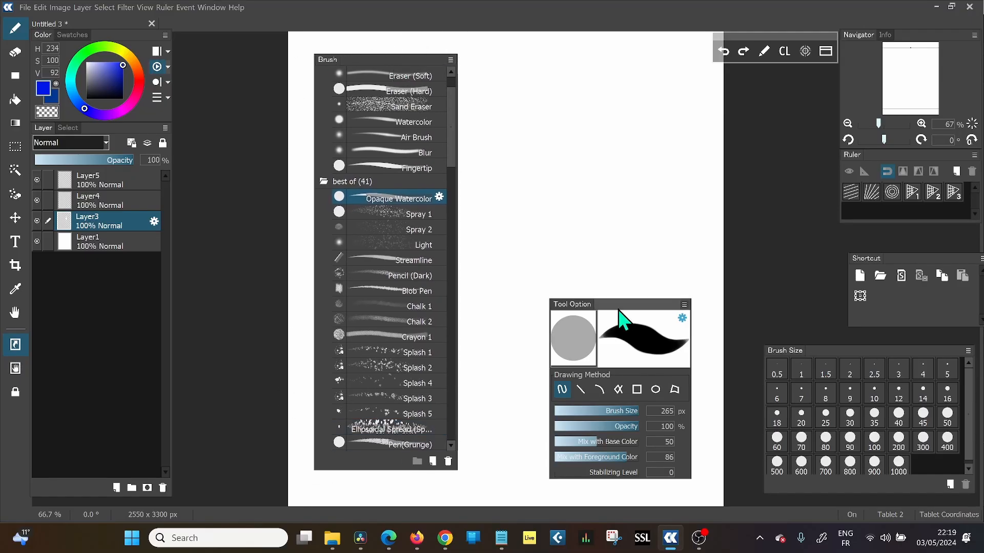
drag(621, 318, 577, 302)
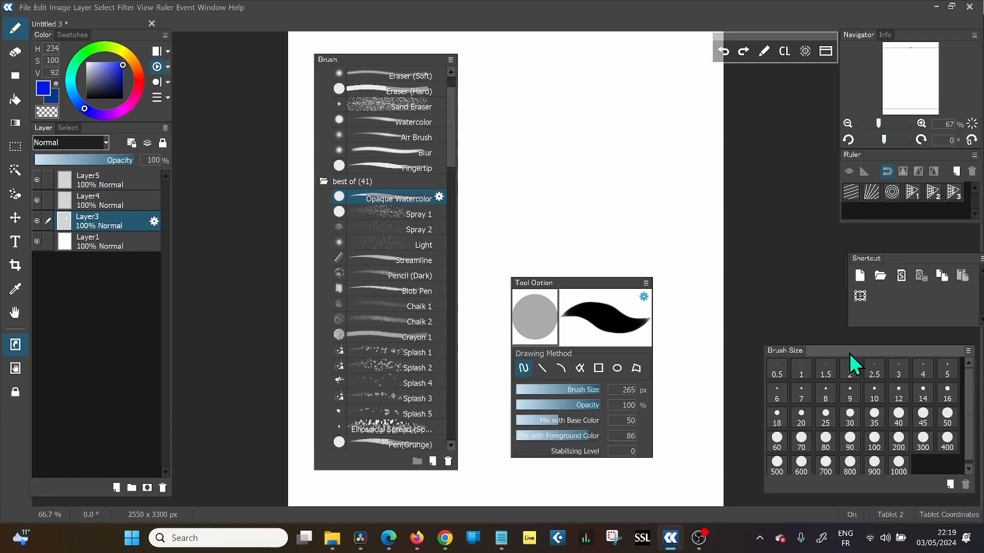
mouse_move(856, 351)
mouse_down()
mouse_move(697, 210)
mouse_move(587, 66)
mouse_move(579, 70)
mouse_up()
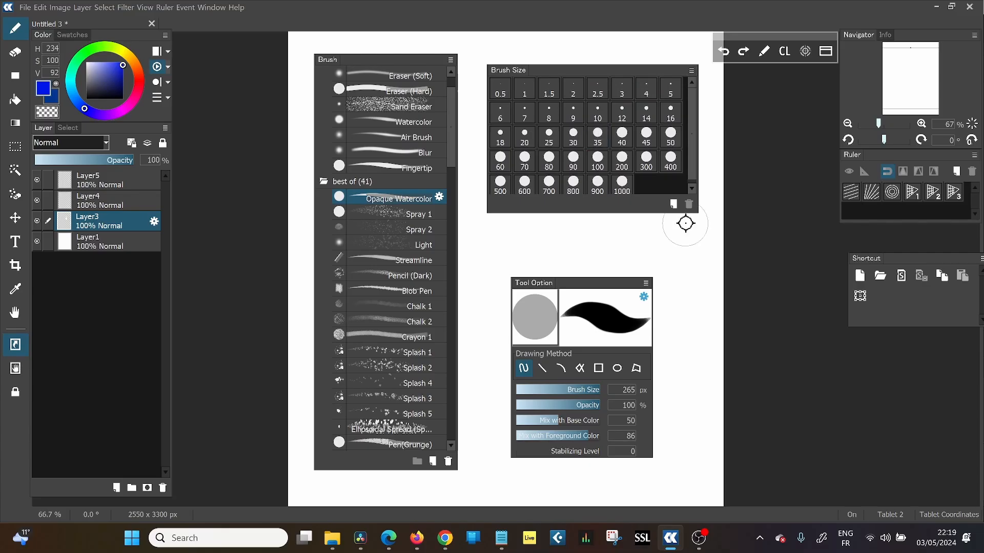
Paint wavy blue Opaque Watercolor strokes on Layer3 using preset brush sizes 30, 200 and 80
click(573, 137)
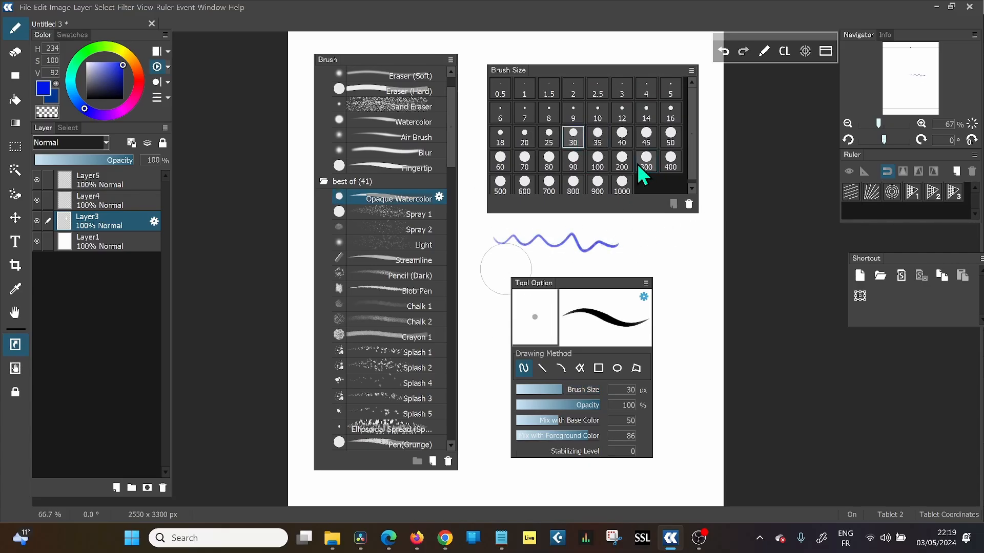
click(622, 159)
drag(543, 236, 663, 235)
click(549, 160)
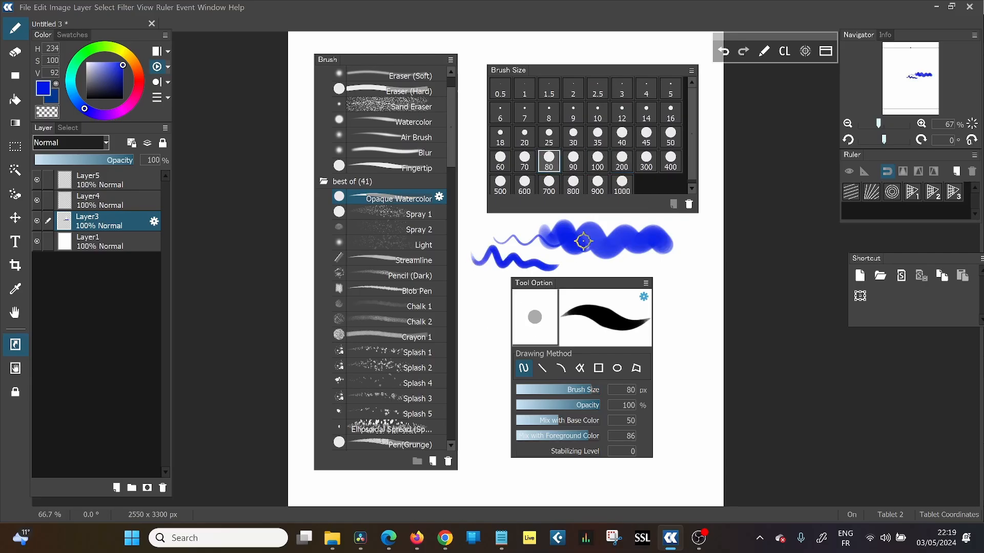
Move the Brush Size palette back off the canvas and place the Tool Option palette beside the top of the Brush palette
mouse_move(593, 72)
mouse_down()
mouse_move(622, 80)
mouse_move(723, 255)
mouse_move(840, 357)
mouse_move(866, 357)
mouse_move(871, 348)
mouse_up()
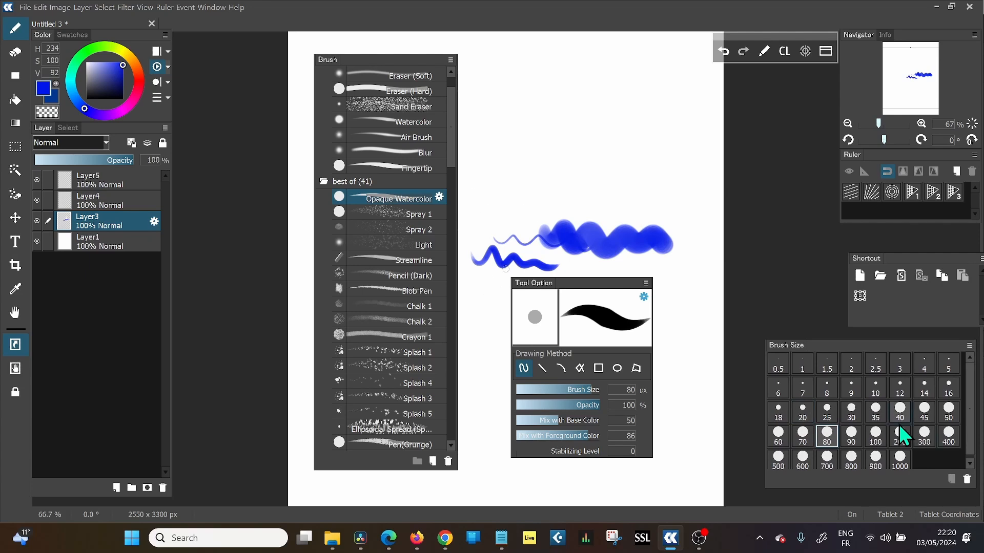
drag(584, 285, 569, 88)
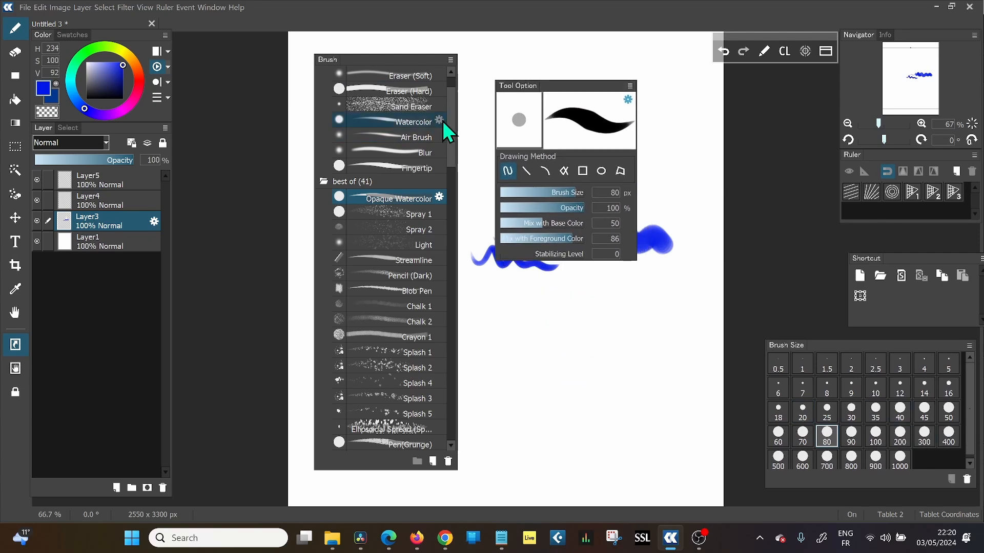
Select the default Pen brush, set its size to 2000 px for a test stroke on the canvas, and readjust the size
scroll(453, 120, up, 2)
click(409, 107)
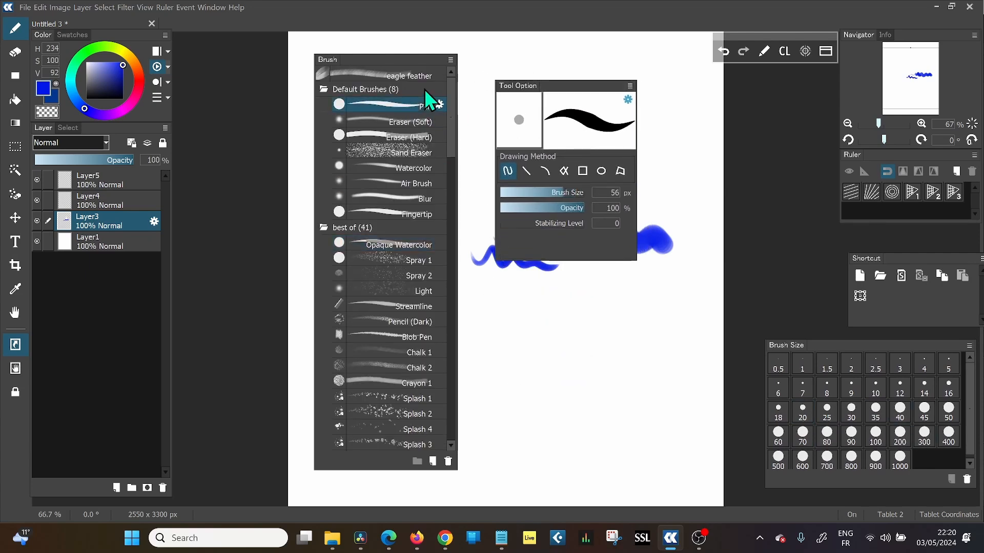
mouse_move(572, 192)
mouse_down()
mouse_move(583, 192)
mouse_move(541, 191)
mouse_move(702, 202)
mouse_up()
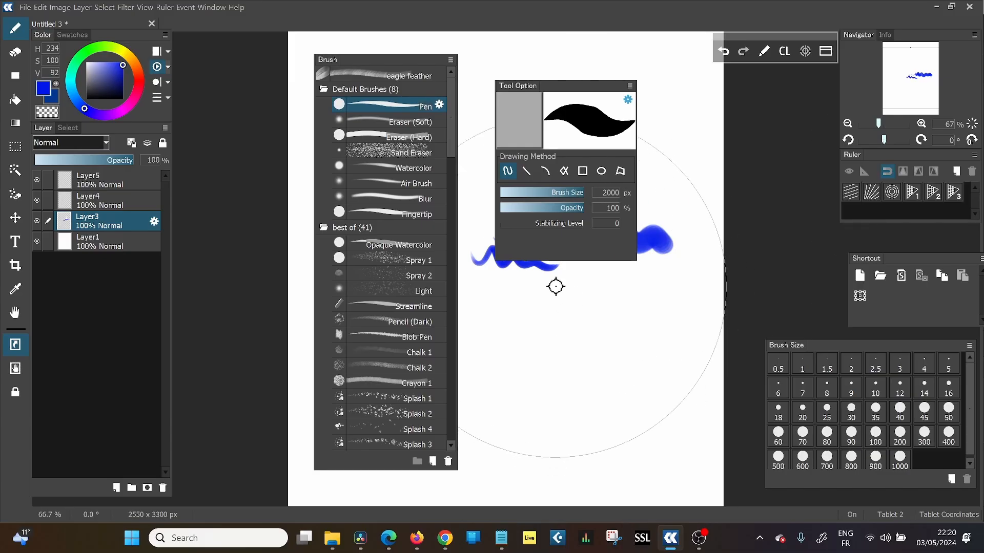
mouse_move(555, 287)
mouse_down()
mouse_move(579, 319)
mouse_move(656, 354)
mouse_move(638, 169)
mouse_move(458, 290)
mouse_move(643, 450)
mouse_move(660, 400)
mouse_up()
mouse_move(576, 189)
mouse_down()
mouse_move(715, 180)
mouse_move(567, 194)
mouse_move(578, 194)
mouse_up()
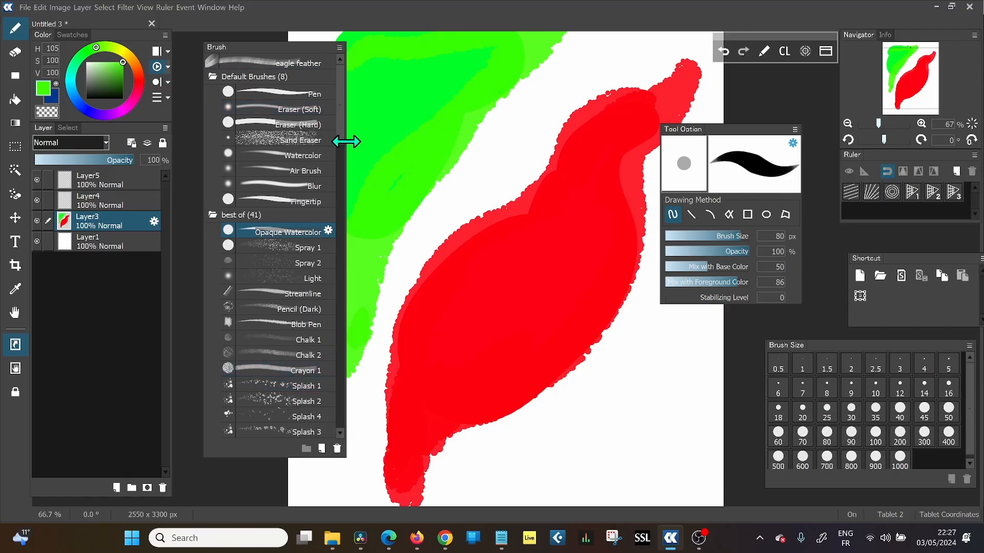
Select the Watery 1 brush from the Watercolor brush group
drag(338, 150, 340, 332)
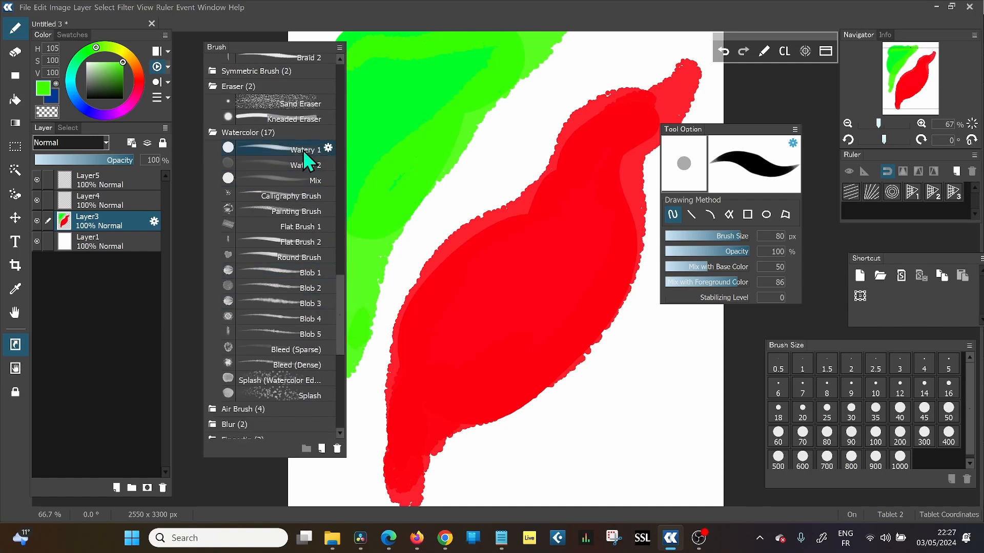
click(296, 151)
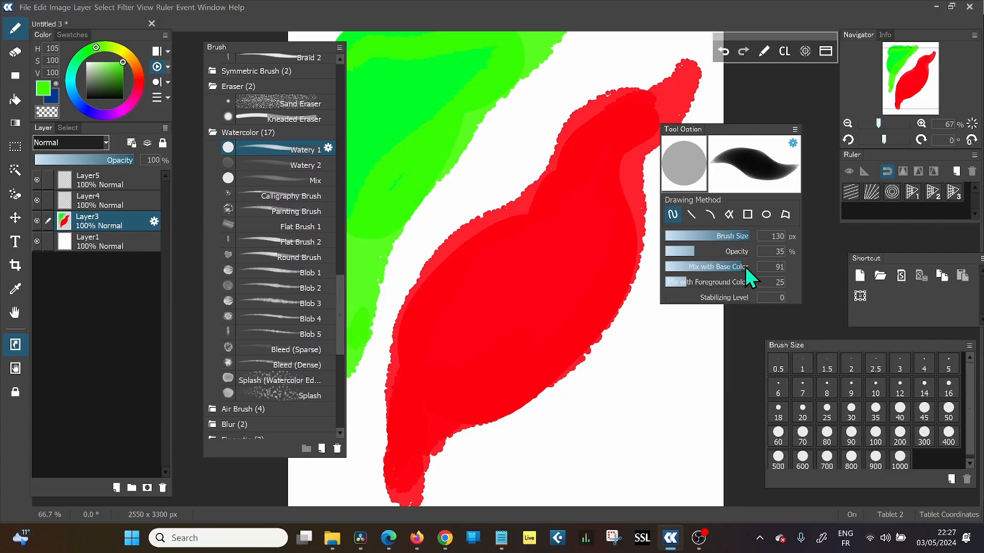
Paint yellow Watery 1 strokes at the red shape's lower edge using base/foreground colour mixes of 34/96 and 86/16
click(127, 54)
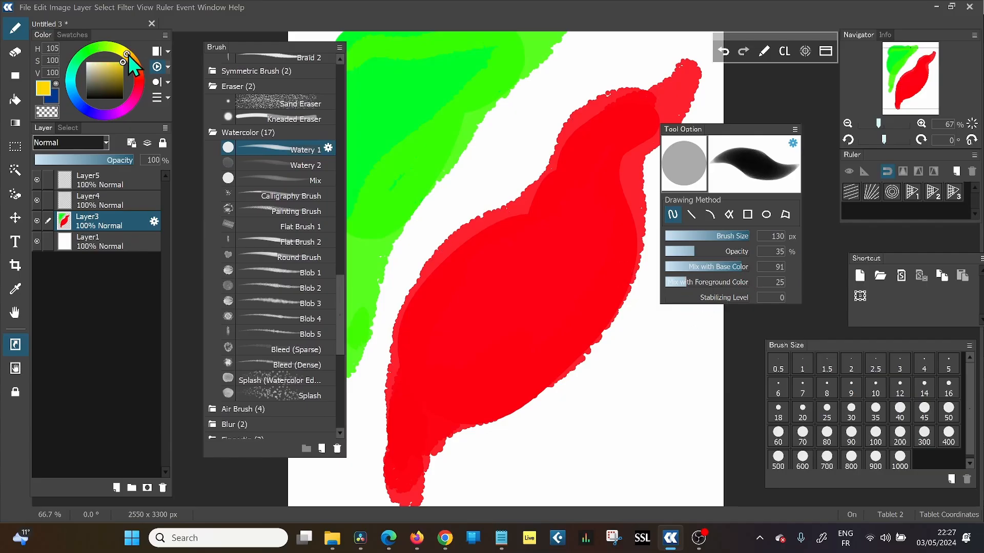
mouse_move(128, 54)
mouse_down()
mouse_move(123, 63)
mouse_move(128, 53)
mouse_up()
drag(686, 281, 703, 263)
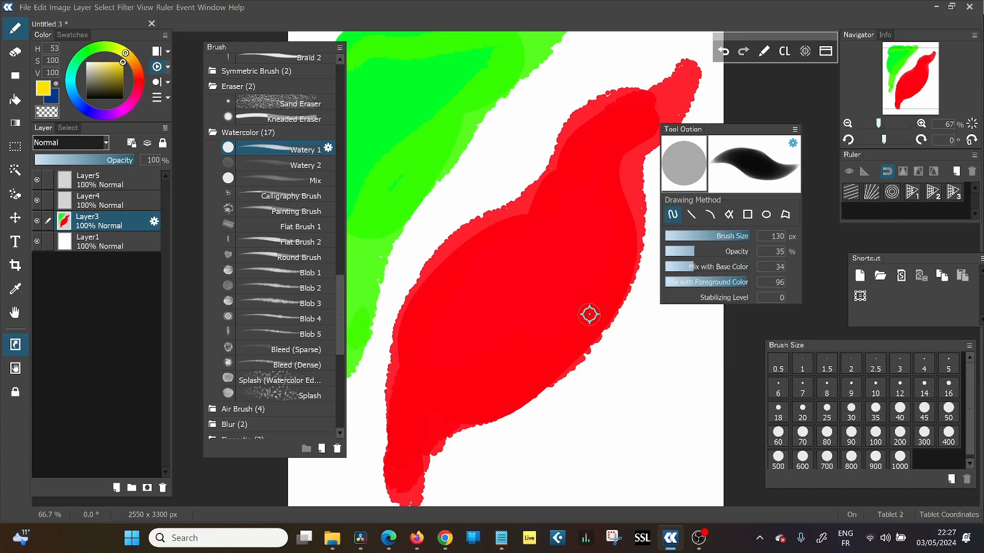
mouse_move(588, 314)
mouse_down()
mouse_move(547, 380)
mouse_move(584, 318)
mouse_move(573, 403)
mouse_move(579, 383)
mouse_move(586, 422)
mouse_move(609, 406)
mouse_move(620, 419)
mouse_move(572, 420)
mouse_move(577, 300)
mouse_move(535, 391)
mouse_move(531, 425)
mouse_move(565, 444)
mouse_move(593, 380)
mouse_move(614, 389)
mouse_move(635, 417)
mouse_up()
mouse_move(700, 269)
mouse_down()
mouse_move(744, 266)
mouse_move(678, 283)
mouse_up()
mouse_move(610, 328)
mouse_down()
mouse_move(626, 286)
mouse_move(656, 338)
mouse_move(666, 336)
mouse_move(627, 361)
mouse_move(635, 373)
mouse_move(611, 374)
mouse_move(607, 334)
mouse_move(642, 317)
mouse_move(694, 365)
mouse_move(667, 346)
mouse_move(629, 346)
mouse_move(619, 311)
mouse_move(606, 321)
mouse_move(642, 397)
mouse_move(671, 388)
mouse_up()
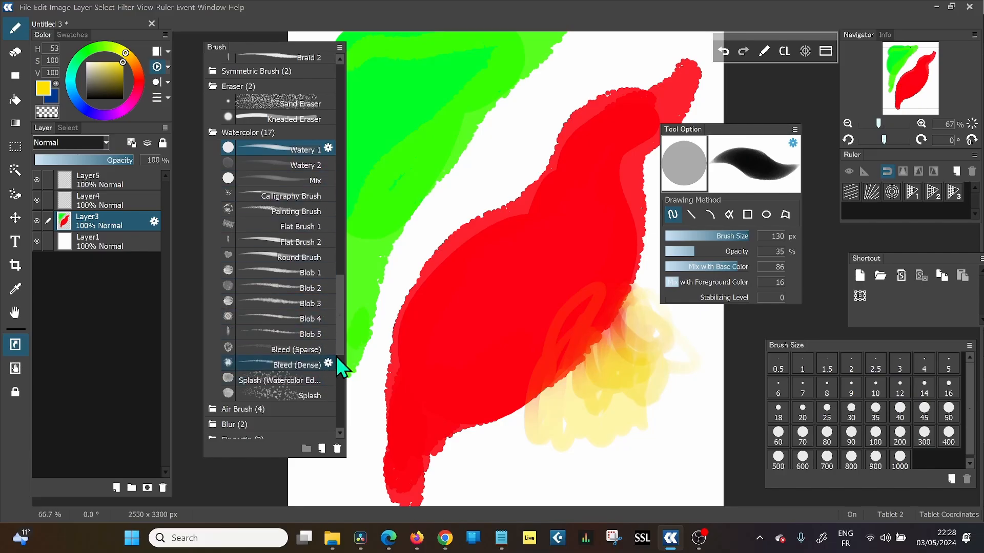
Select the Sand Eraser from the Eraser brush group and erase a grainy streak inside the red shape
scroll(340, 306, up, 5)
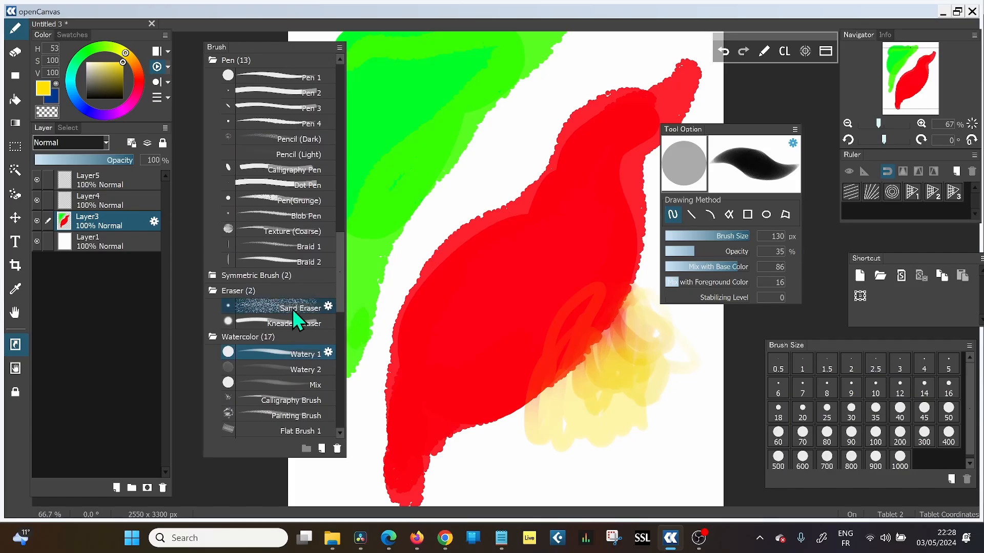
click(294, 309)
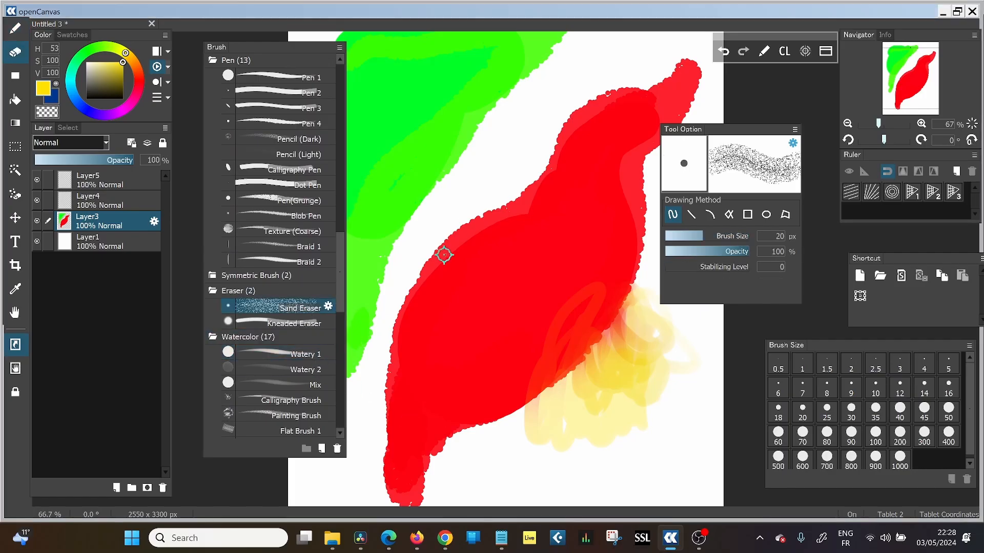
mouse_move(466, 227)
mouse_down()
mouse_move(411, 372)
mouse_move(441, 321)
mouse_move(464, 235)
mouse_move(473, 266)
mouse_up()
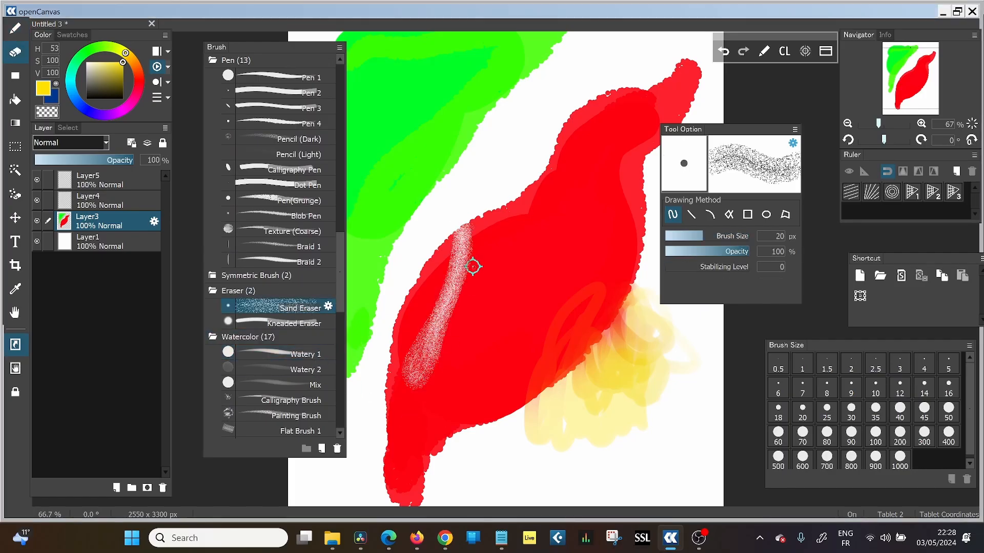
Review the Sand Eraser's advanced settings, reduce its Diffuse scatter amount to 4, and erase a test stroke on the red shape
click(327, 305)
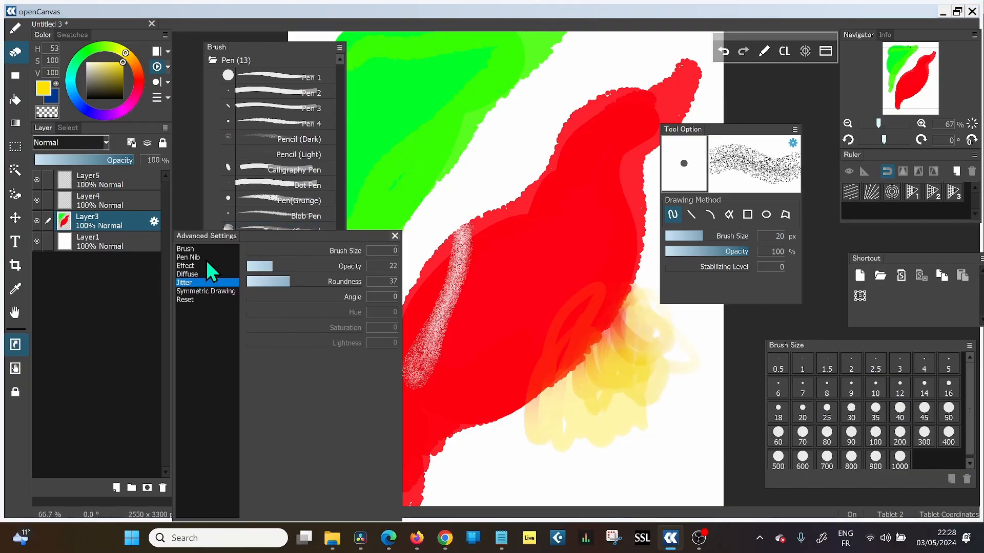
click(211, 249)
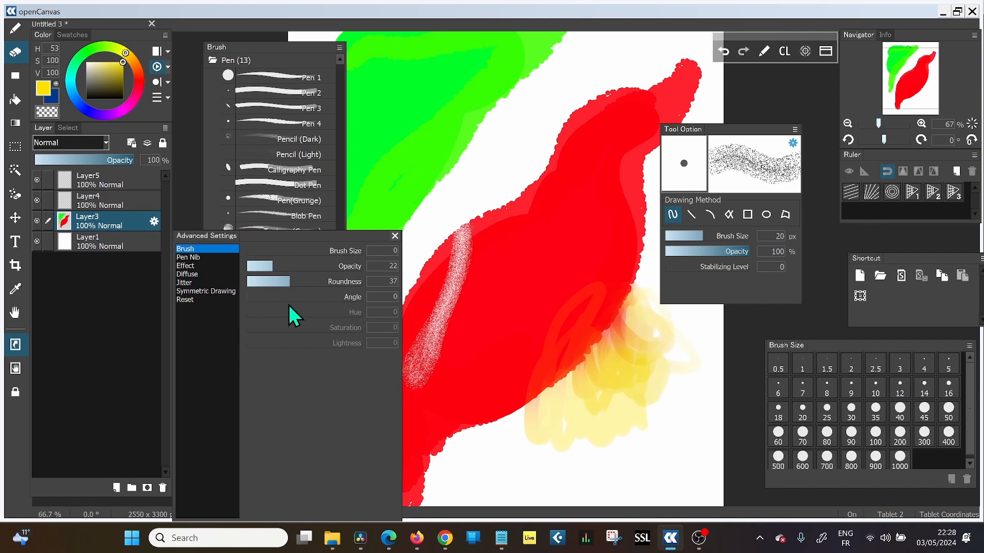
click(205, 258)
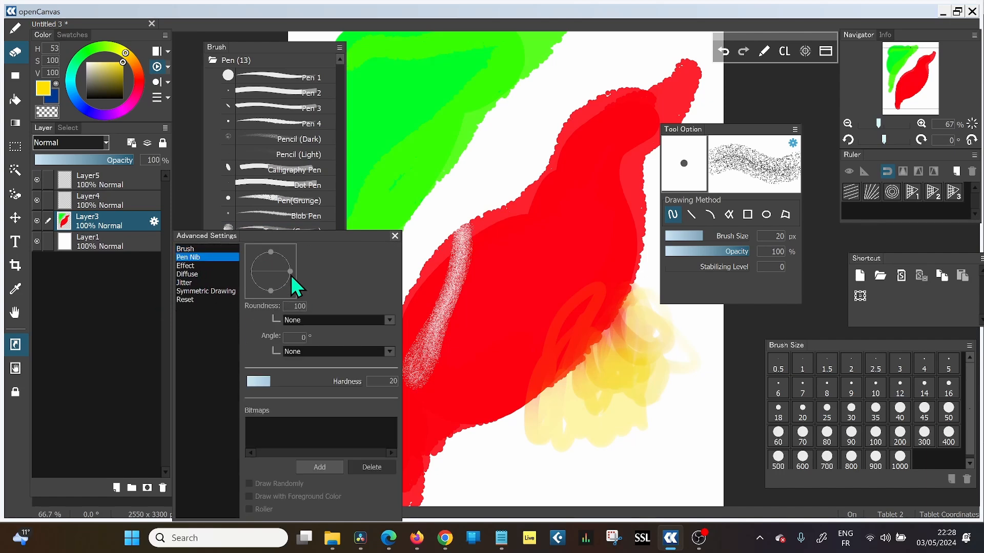
mouse_move(292, 281)
mouse_down()
mouse_move(290, 258)
mouse_move(293, 269)
mouse_up()
click(209, 266)
click(187, 274)
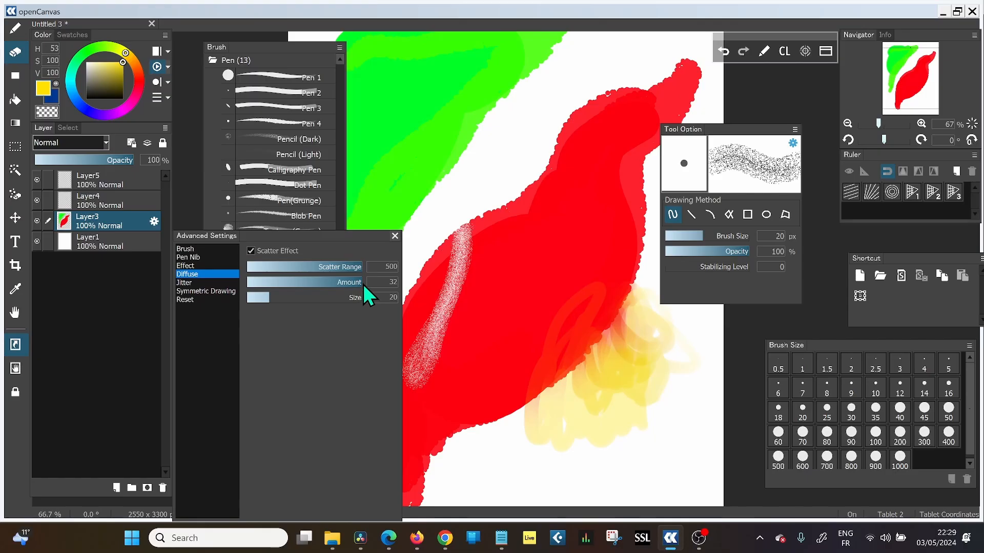
drag(364, 285, 261, 284)
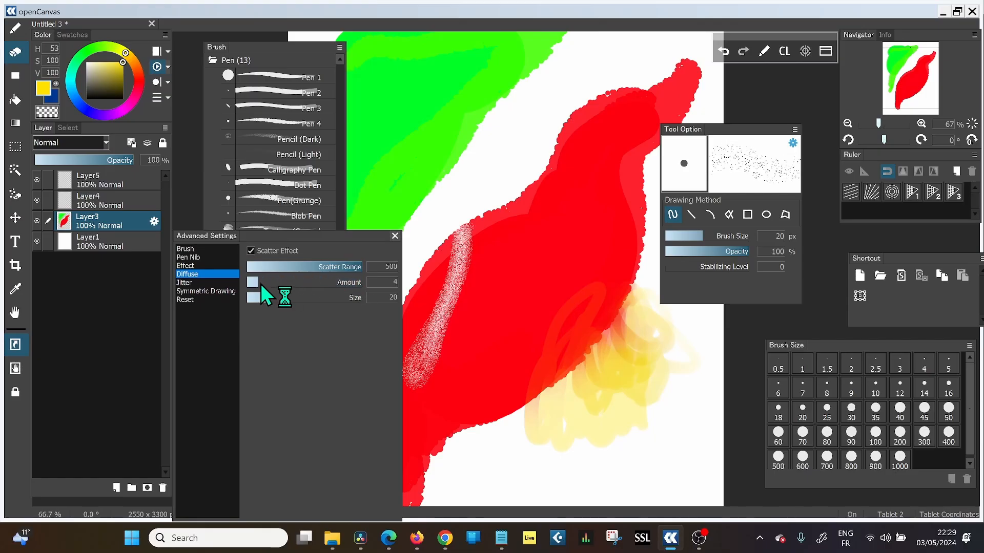
mouse_move(492, 249)
mouse_down()
mouse_move(513, 252)
mouse_move(511, 275)
mouse_move(517, 218)
mouse_move(494, 290)
mouse_move(539, 290)
mouse_move(508, 256)
mouse_move(555, 239)
mouse_up()
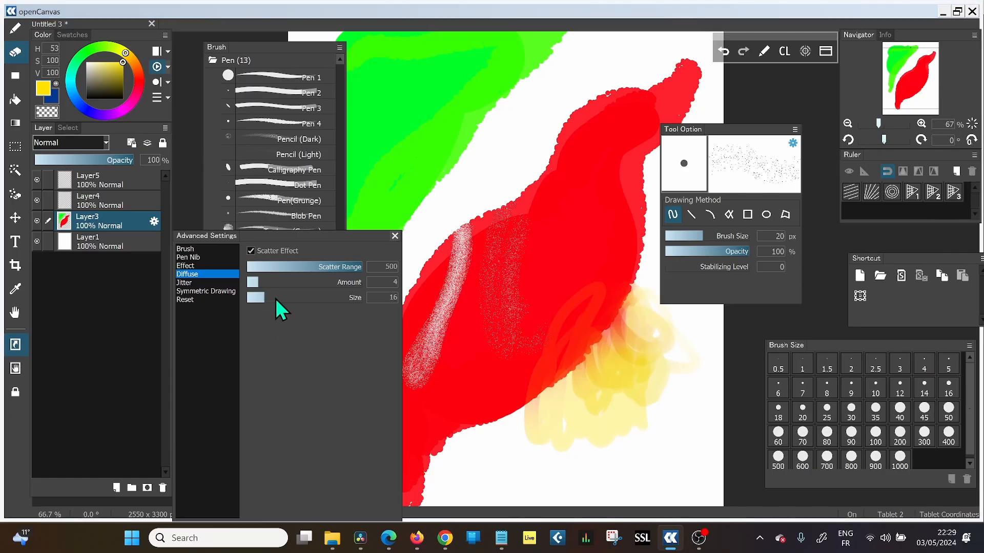
Erase test strokes in the red shape with scatter size 91, first at the existing range and again at scatter range 220
drag(275, 298, 349, 298)
mouse_move(514, 224)
mouse_down()
mouse_move(488, 233)
mouse_move(492, 330)
mouse_move(524, 332)
mouse_move(511, 231)
mouse_move(541, 312)
mouse_move(544, 255)
mouse_move(550, 284)
mouse_up()
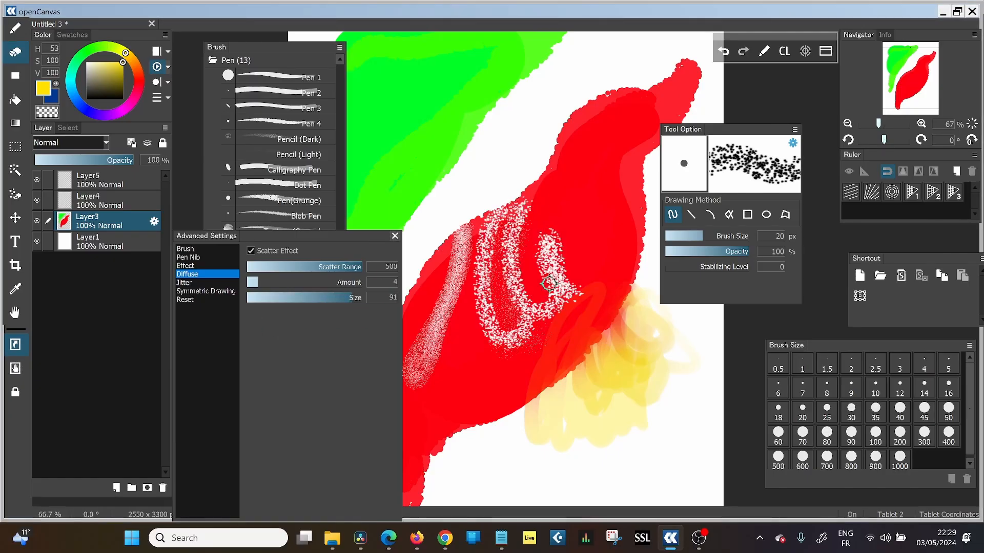
drag(364, 268, 299, 268)
mouse_move(543, 176)
mouse_down()
mouse_move(582, 235)
mouse_move(625, 138)
mouse_move(621, 270)
mouse_up()
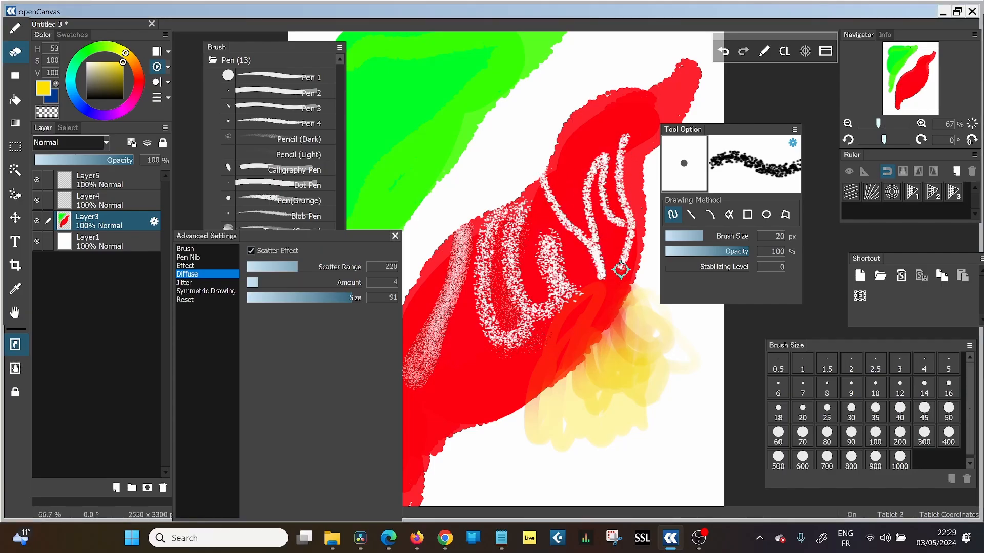
Erase more strokes in the red shape using scatter range 500 with size 100, and with amount 29 and size 16
mouse_move(303, 269)
mouse_down()
mouse_move(360, 267)
mouse_move(368, 303)
mouse_up()
mouse_move(425, 436)
mouse_down()
mouse_move(494, 370)
mouse_move(572, 344)
mouse_up()
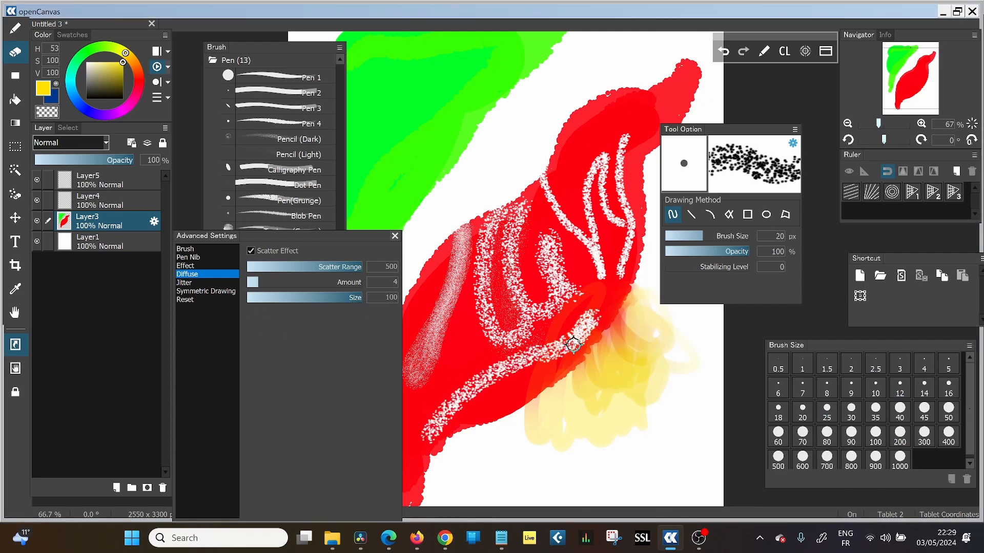
mouse_move(256, 284)
mouse_down()
mouse_move(354, 283)
mouse_move(359, 305)
mouse_move(275, 297)
mouse_up()
mouse_move(346, 291)
mouse_down()
mouse_move(265, 297)
mouse_move(312, 292)
mouse_move(305, 306)
mouse_up()
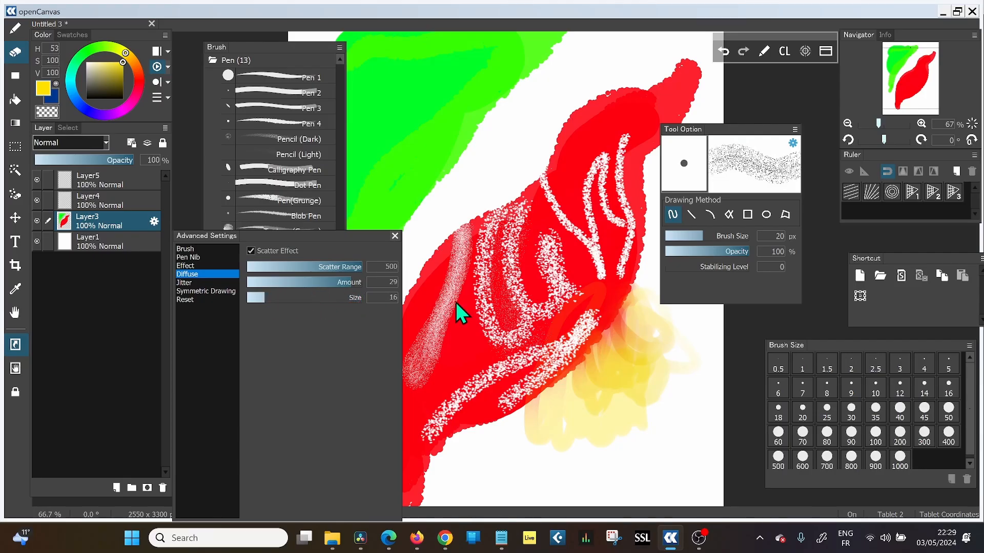
mouse_move(416, 272)
mouse_down()
mouse_move(426, 370)
mouse_move(440, 337)
mouse_move(498, 393)
mouse_move(497, 340)
mouse_move(564, 361)
mouse_move(586, 326)
mouse_move(602, 283)
mouse_move(580, 165)
mouse_move(564, 222)
mouse_move(603, 197)
mouse_up()
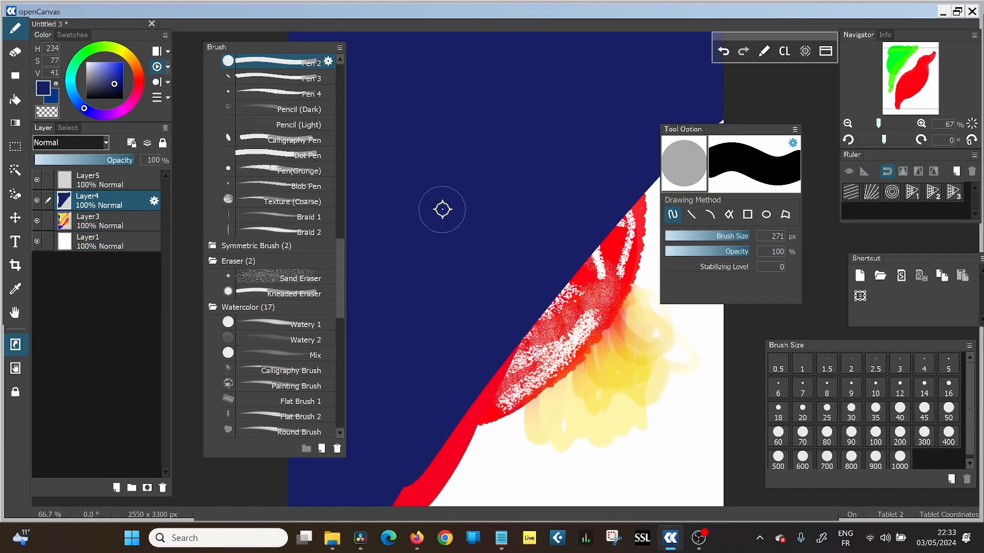
Select the Leaf (Maple) brush and scatter maple leaves across the navy area of Layer4
click(341, 215)
click(290, 354)
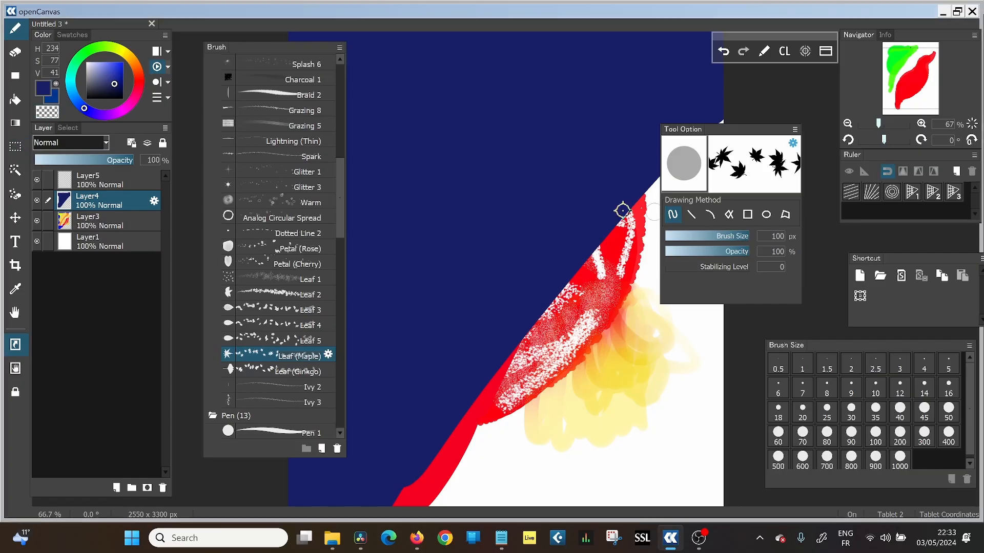
mouse_move(460, 151)
mouse_down()
mouse_move(429, 173)
mouse_move(422, 234)
mouse_move(449, 201)
mouse_move(470, 240)
mouse_move(507, 237)
mouse_up()
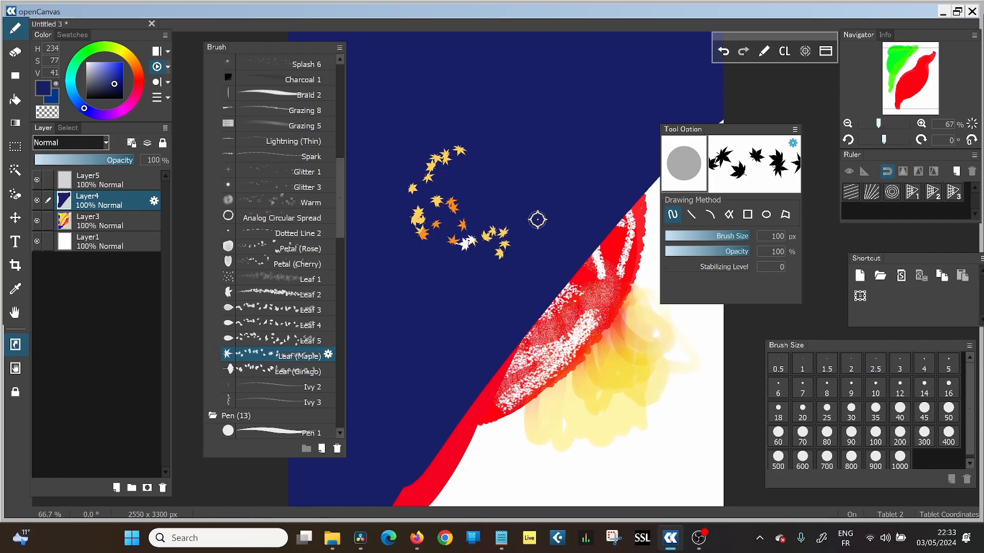
mouse_move(493, 198)
mouse_down()
mouse_move(484, 277)
mouse_move(513, 278)
mouse_move(513, 177)
mouse_move(559, 149)
mouse_move(523, 302)
mouse_move(470, 357)
mouse_move(407, 331)
mouse_move(428, 279)
mouse_move(446, 345)
mouse_move(474, 315)
mouse_move(501, 337)
mouse_move(546, 292)
mouse_move(556, 230)
mouse_move(473, 140)
mouse_move(518, 88)
mouse_move(578, 128)
mouse_move(607, 172)
mouse_move(568, 216)
mouse_move(581, 238)
mouse_move(595, 233)
mouse_move(517, 288)
mouse_move(445, 289)
mouse_move(378, 243)
mouse_move(390, 298)
mouse_move(430, 365)
mouse_move(452, 393)
mouse_move(479, 360)
mouse_move(496, 361)
mouse_move(504, 376)
mouse_move(516, 294)
mouse_move(535, 342)
mouse_move(562, 311)
mouse_move(575, 239)
mouse_move(614, 176)
mouse_move(552, 299)
mouse_up()
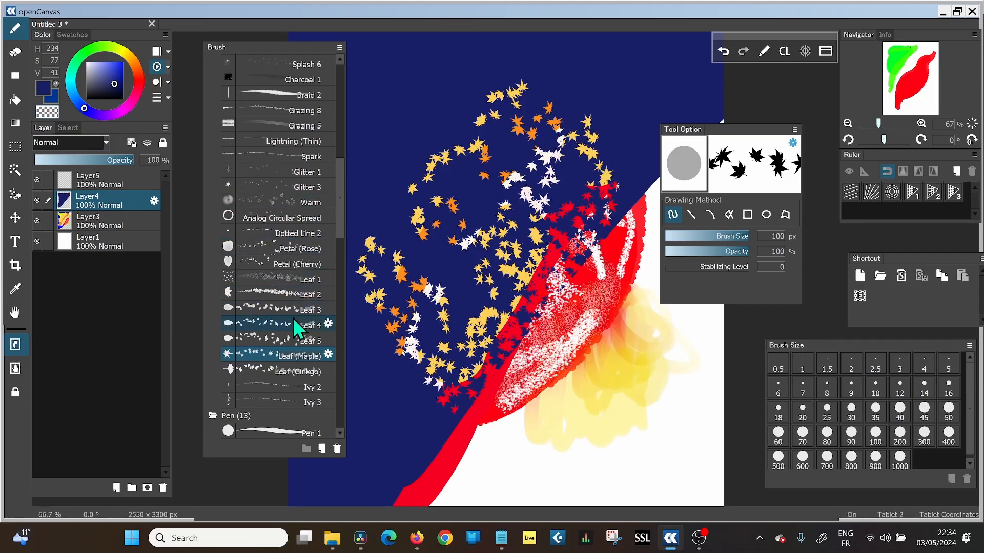
Select the Splash 2 brush from the best of group and splatter paint around the leaves on Layer4
drag(339, 226, 342, 100)
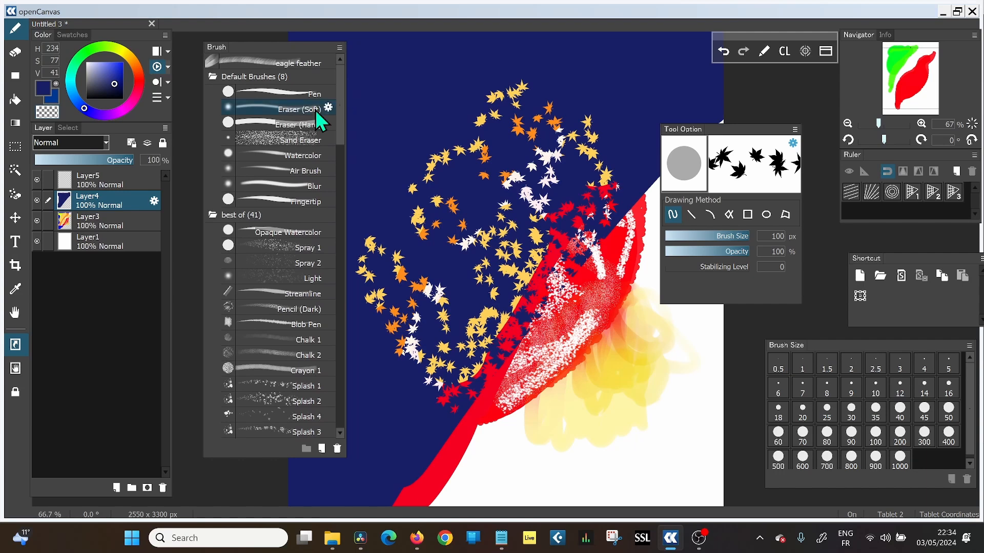
click(315, 141)
click(325, 355)
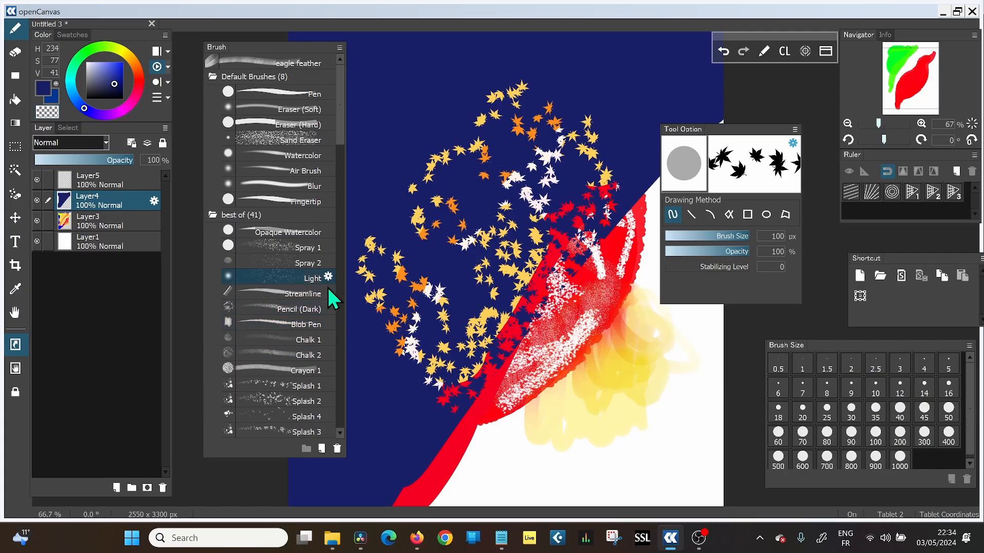
click(287, 402)
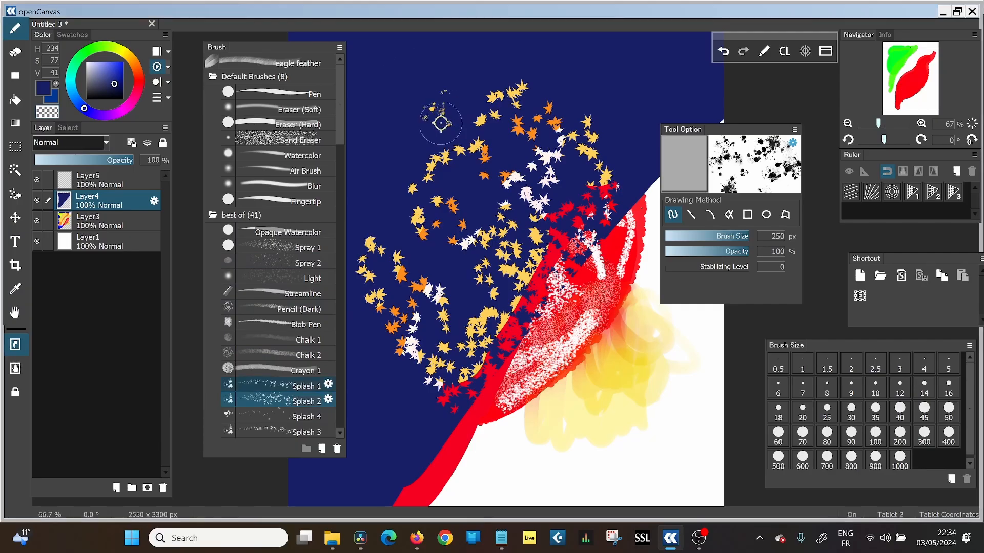
mouse_move(441, 123)
mouse_down()
mouse_move(392, 100)
mouse_move(502, 72)
mouse_move(580, 88)
mouse_move(620, 118)
mouse_up()
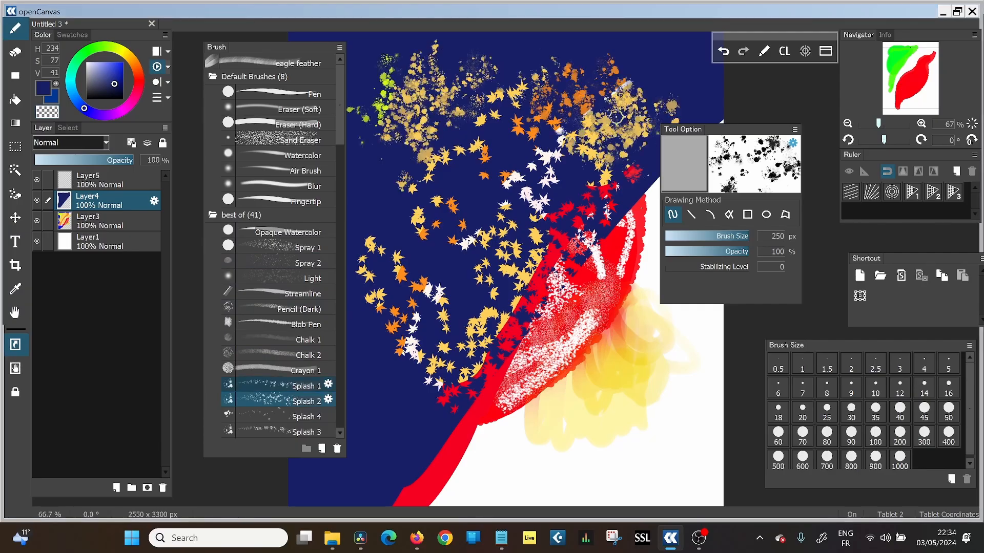
mouse_move(448, 268)
mouse_down()
mouse_move(455, 371)
mouse_move(394, 438)
mouse_move(478, 428)
mouse_move(426, 466)
mouse_up()
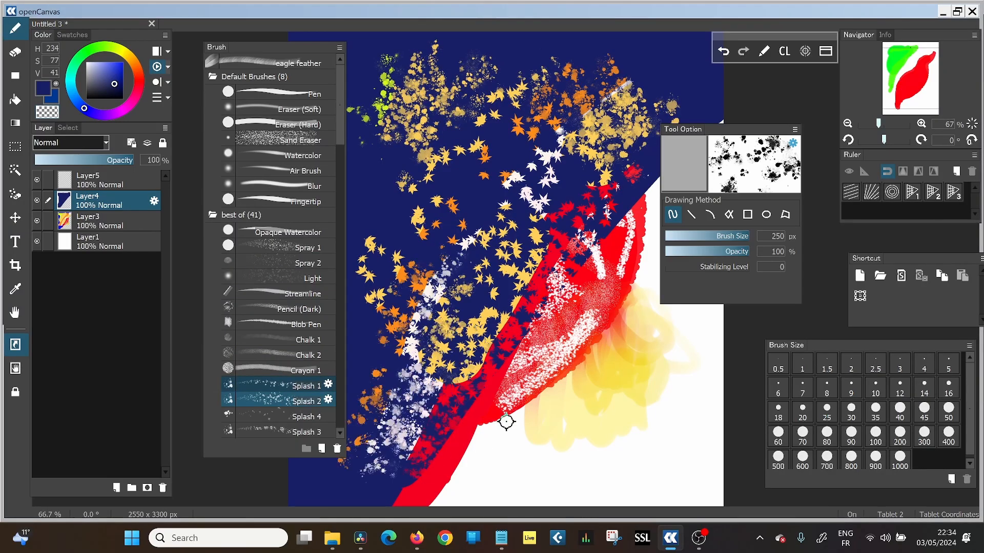
drag(422, 377, 380, 229)
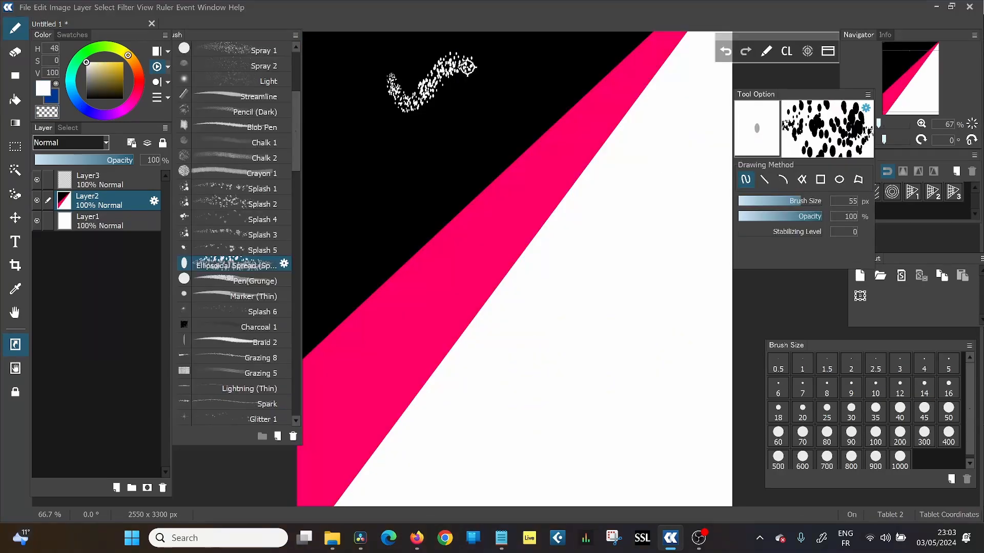
Paint white and golden yellow strokes on Layer2 with the Ellipsoidal Spread brush, lowering the opacity for the last stroke
drag(468, 72, 558, 122)
drag(91, 66, 123, 62)
mouse_move(430, 97)
mouse_down()
mouse_move(485, 139)
mouse_move(527, 132)
mouse_move(573, 141)
mouse_move(606, 127)
mouse_move(692, 127)
mouse_up()
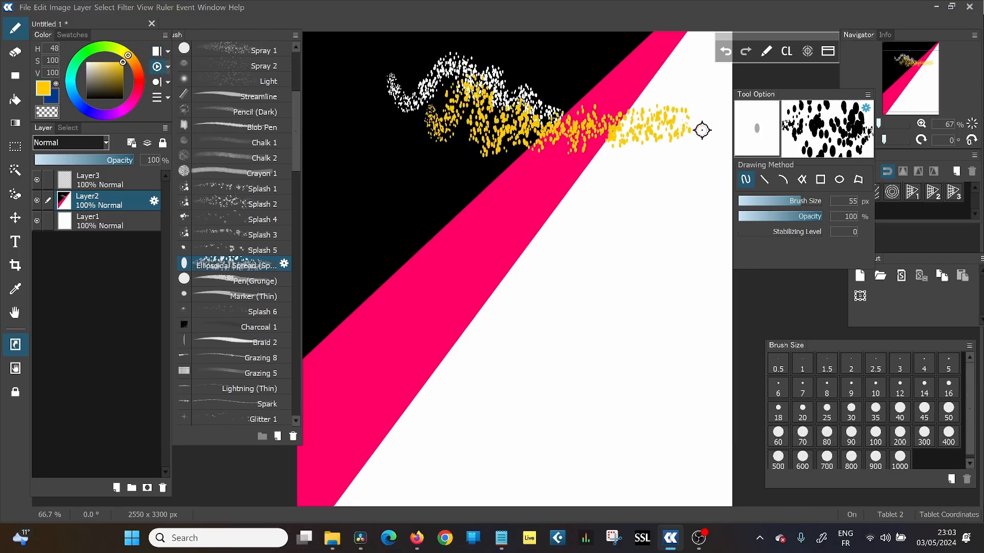
drag(819, 218, 776, 217)
mouse_move(502, 137)
mouse_down()
mouse_move(531, 151)
mouse_move(572, 145)
mouse_move(598, 159)
mouse_move(671, 158)
mouse_up()
Paint a trail of yellow leaves and a trail of red leaves across Layer2 with the Leaf (Ginkgo) brush
scroll(247, 290, down, 5)
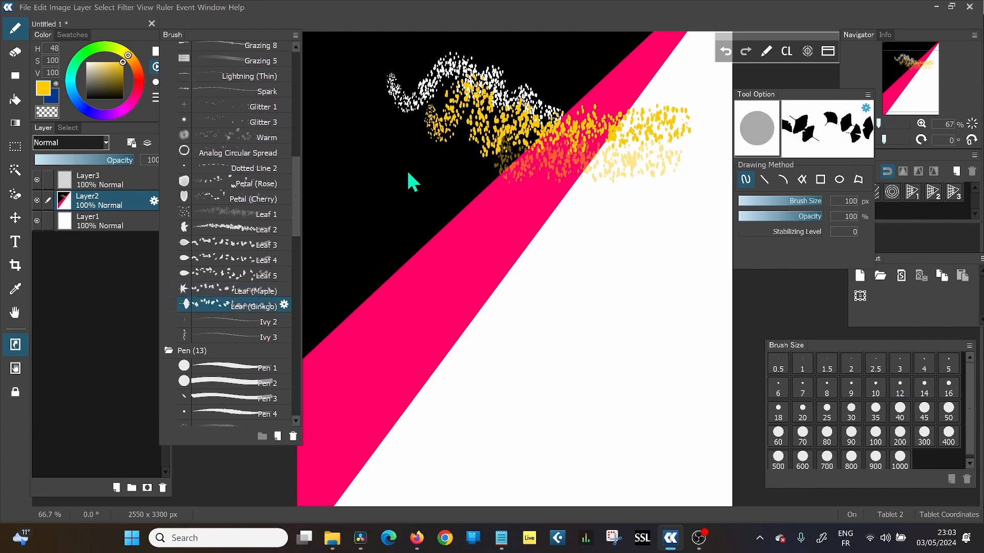
mouse_move(426, 178)
mouse_down()
mouse_move(528, 176)
mouse_move(553, 195)
mouse_move(579, 179)
mouse_move(619, 195)
mouse_move(707, 160)
mouse_up()
click(139, 82)
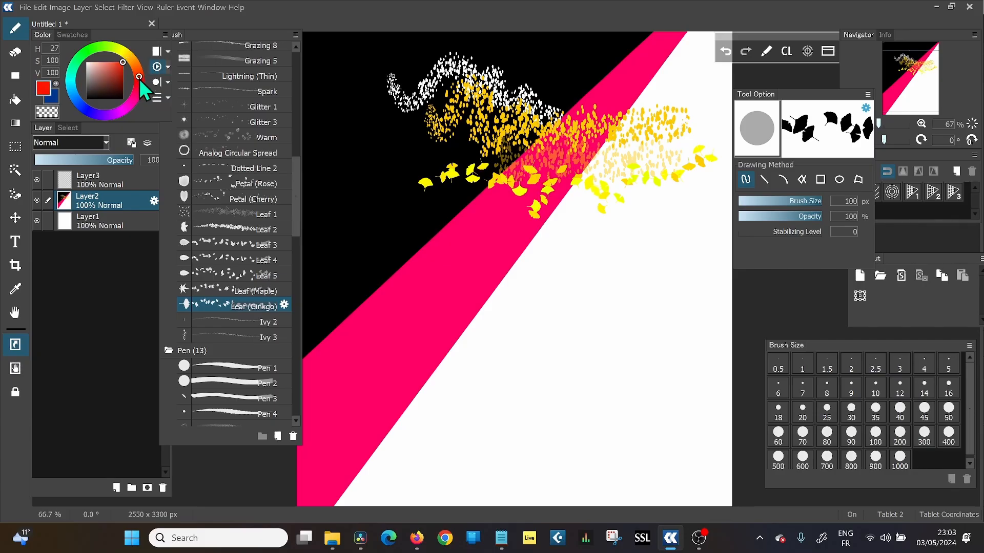
mouse_move(360, 231)
mouse_down()
mouse_move(398, 191)
mouse_move(510, 208)
mouse_move(577, 165)
mouse_move(726, 182)
mouse_up()
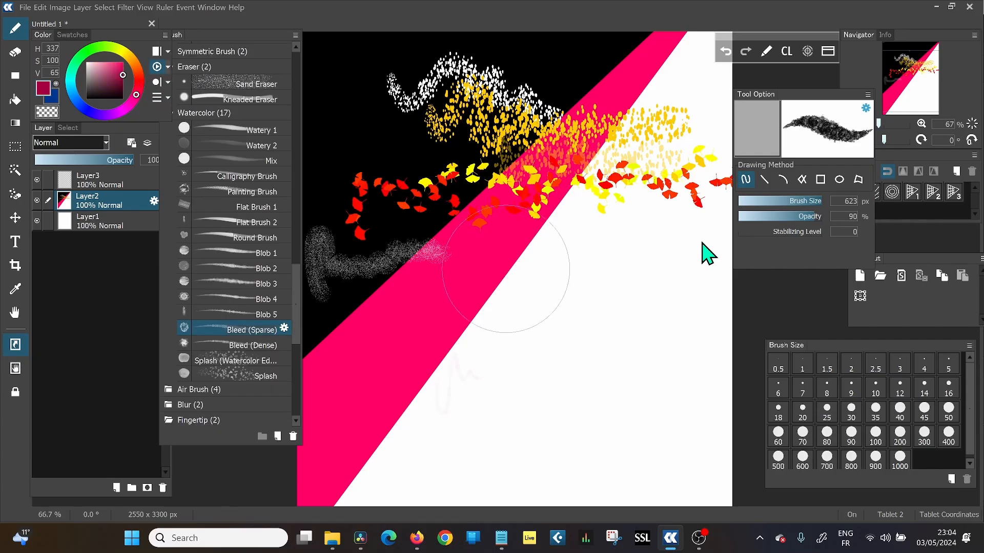
Paint crimson and pale pink textures over the stripe with the Bleed (Sparse) brush, and draw a long yellow curve with Grazing 8
mouse_move(477, 354)
mouse_down()
mouse_move(468, 364)
mouse_move(530, 367)
mouse_up()
mouse_move(530, 328)
mouse_down()
mouse_move(532, 307)
mouse_move(500, 317)
mouse_move(462, 293)
mouse_move(569, 314)
mouse_move(604, 349)
mouse_move(614, 344)
mouse_move(499, 291)
mouse_move(519, 287)
mouse_move(508, 261)
mouse_move(560, 282)
mouse_move(628, 320)
mouse_up()
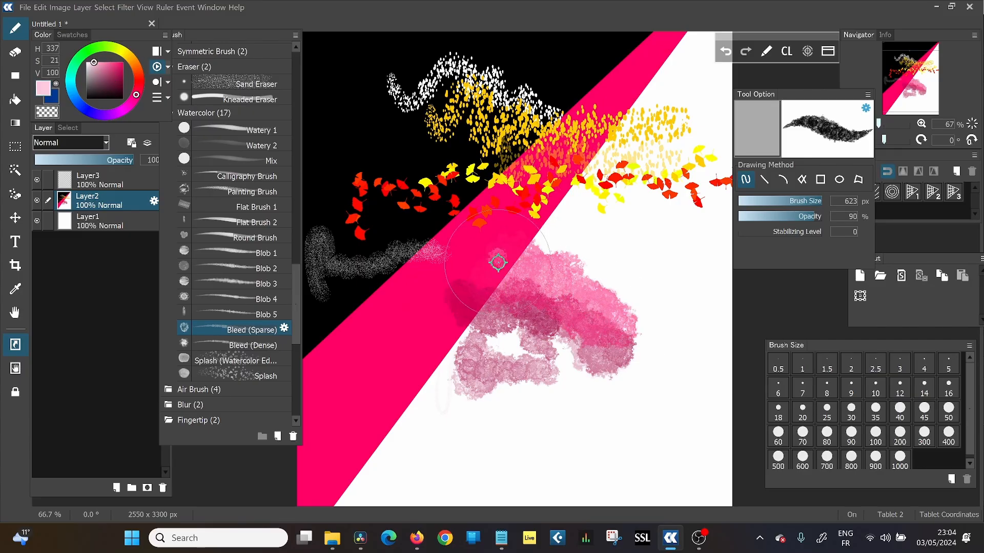
mouse_move(498, 263)
mouse_down()
mouse_move(542, 253)
mouse_move(517, 257)
mouse_move(484, 286)
mouse_move(490, 304)
mouse_move(441, 337)
mouse_move(386, 282)
mouse_move(378, 256)
mouse_move(359, 251)
mouse_up()
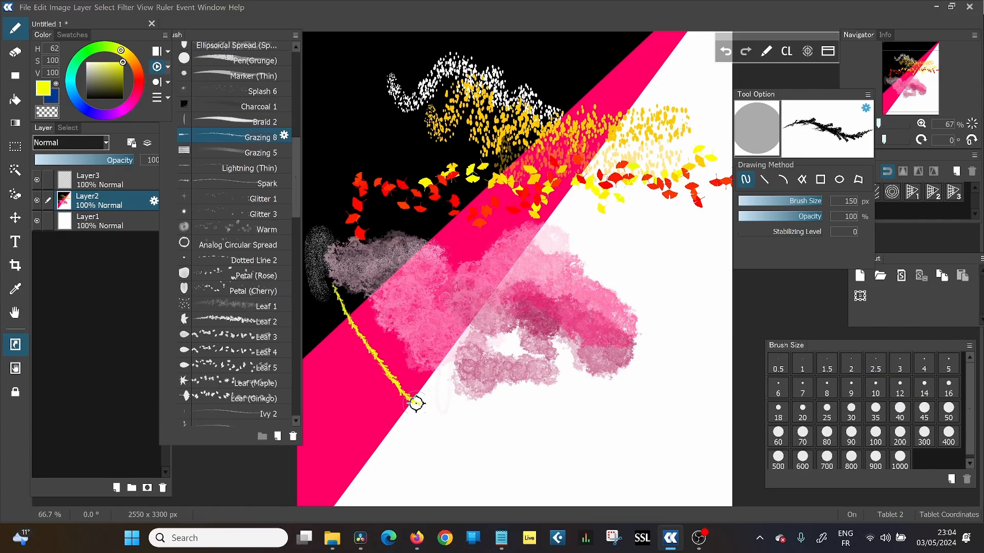
mouse_move(453, 426)
mouse_down()
mouse_move(362, 275)
mouse_move(372, 81)
mouse_move(394, 61)
mouse_up()
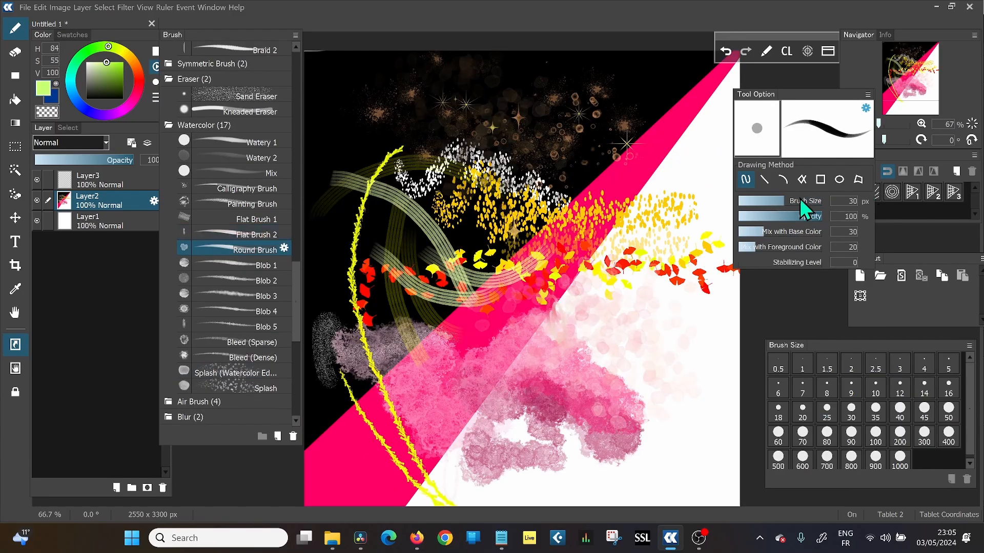
Paint over the pink cloud with the Round Brush enlarged to 812 px, and reduce its size to 58 px
drag(800, 198, 873, 203)
drag(566, 292, 582, 324)
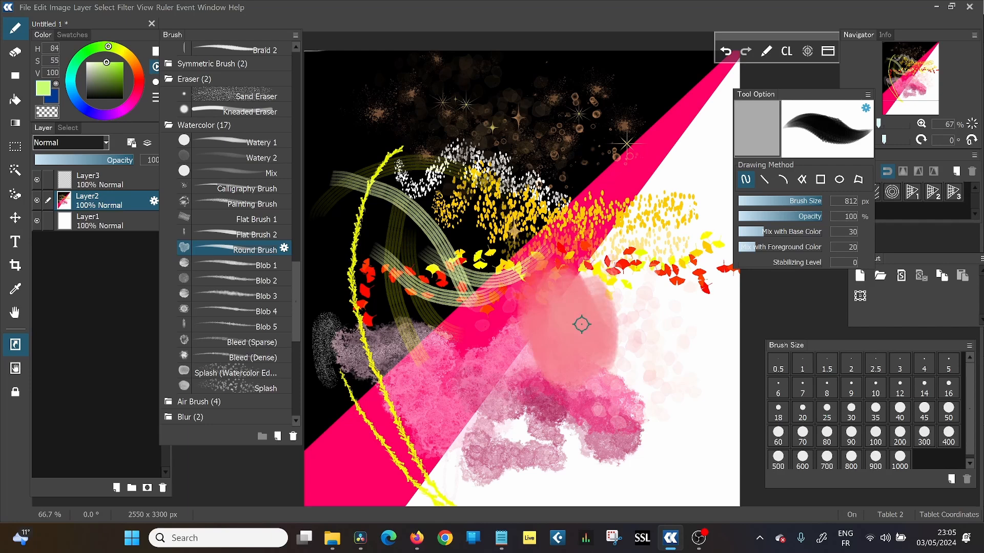
click(597, 272)
drag(814, 197, 804, 198)
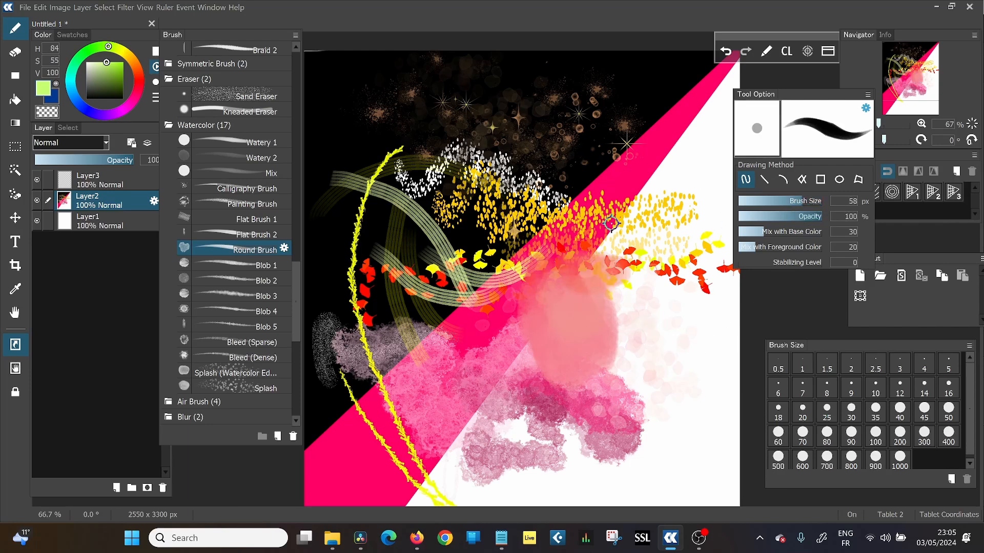
Paint Round Brush strokes above the pink cloud and write black scribbles across the canvas with the Charcoal 1 brush
mouse_move(579, 192)
mouse_down()
mouse_move(595, 170)
mouse_move(615, 208)
mouse_up()
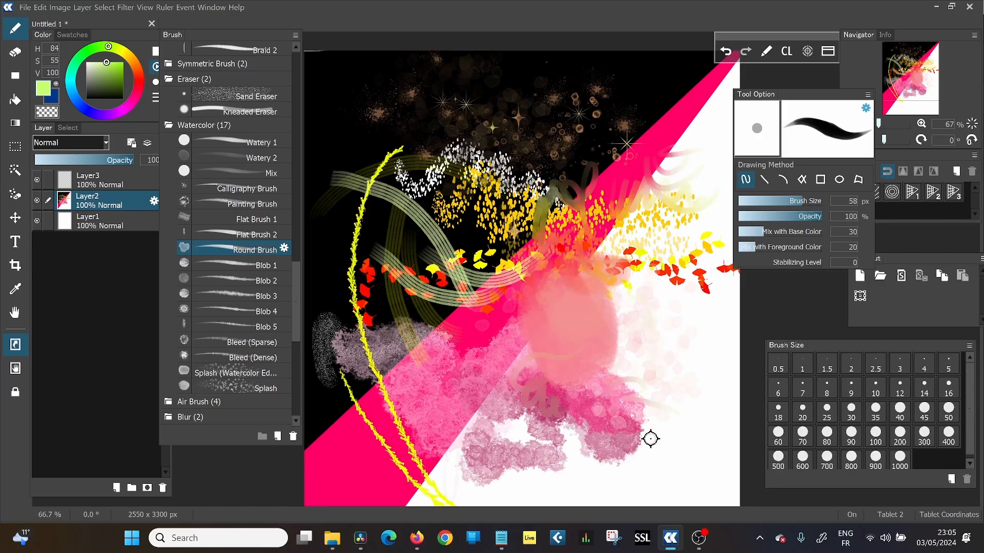
scroll(180, 349, down, 3)
click(187, 336)
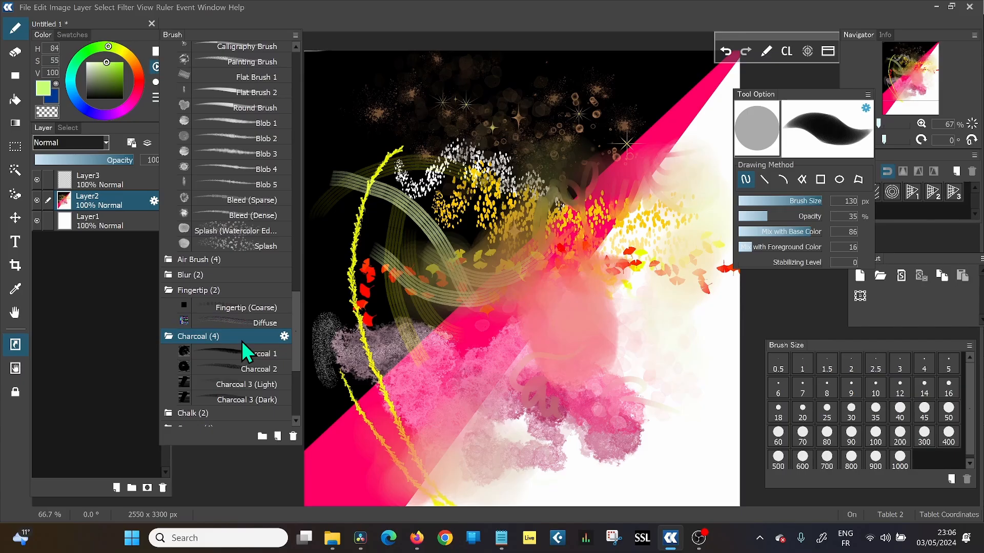
click(281, 353)
drag(284, 349, 277, 333)
mouse_move(487, 467)
mouse_down()
mouse_move(530, 468)
mouse_move(566, 388)
mouse_up()
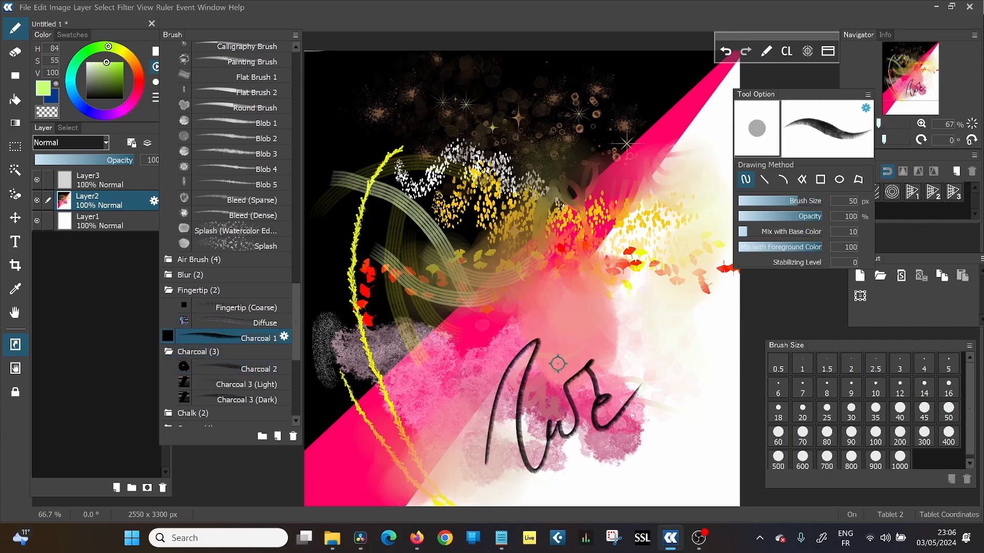
mouse_move(592, 267)
mouse_down()
mouse_move(589, 341)
mouse_move(603, 344)
mouse_move(661, 283)
mouse_up()
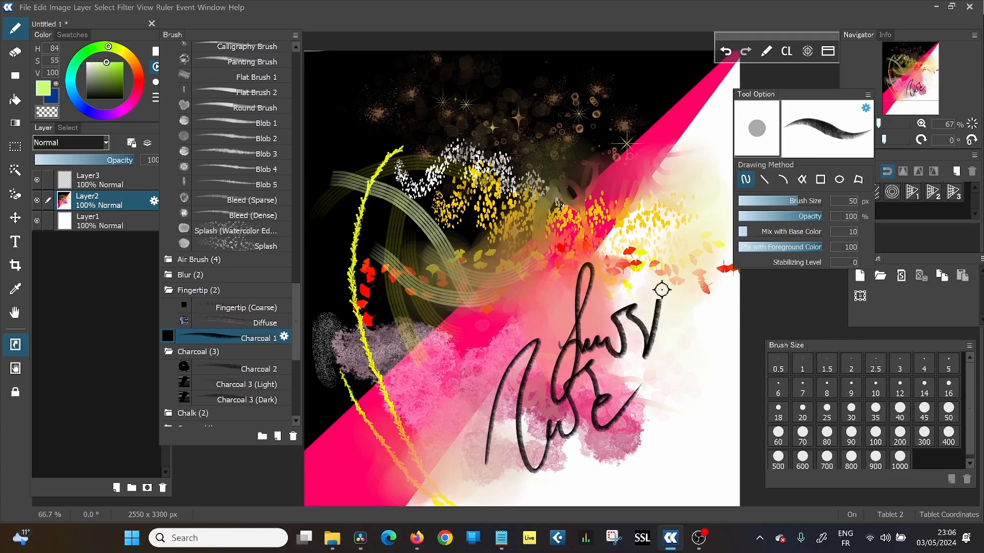
Draw lavender scribbles near the canvas's lower edge with the Chalk 1 brush, enlarging it to 109 px for the last stroke
mouse_move(609, 477)
mouse_down()
mouse_move(688, 412)
mouse_move(678, 445)
mouse_move(677, 404)
mouse_up()
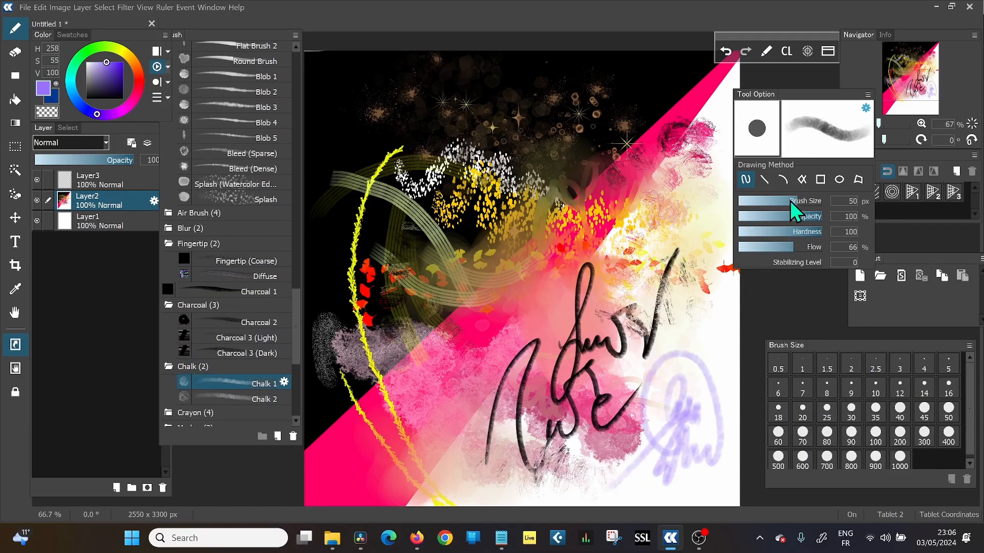
drag(790, 201, 823, 202)
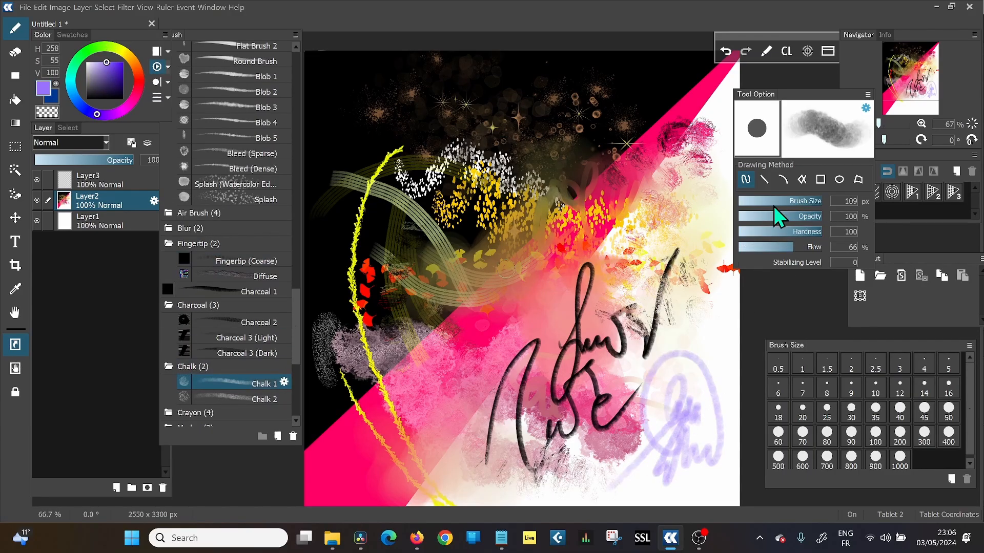
mouse_move(449, 480)
mouse_down()
mouse_move(486, 466)
mouse_move(508, 481)
mouse_up()
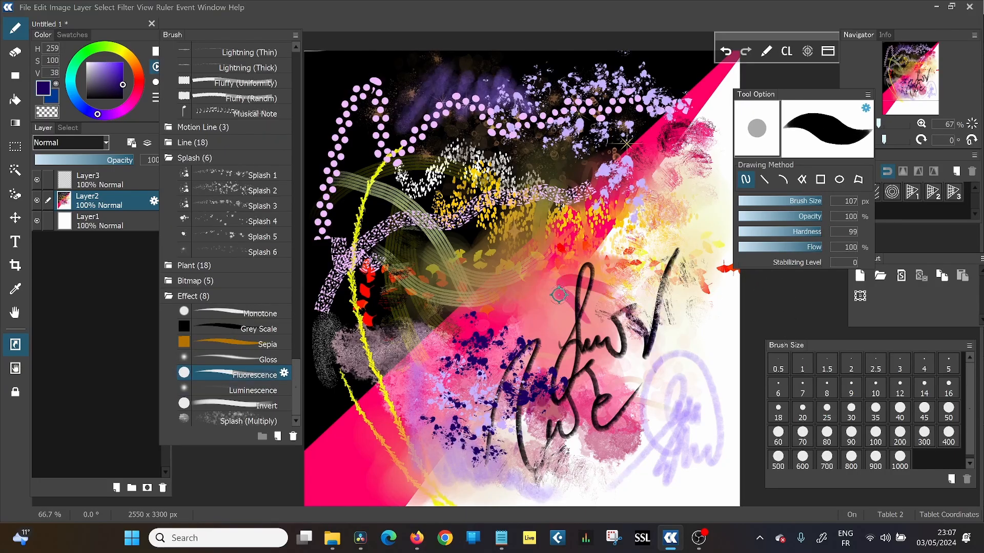
Paint over the pink area with the Fluorescence brush in dark indigo, and add strokes in white with the hue set to 62
mouse_move(559, 294)
mouse_down()
mouse_move(562, 326)
mouse_move(535, 346)
mouse_up()
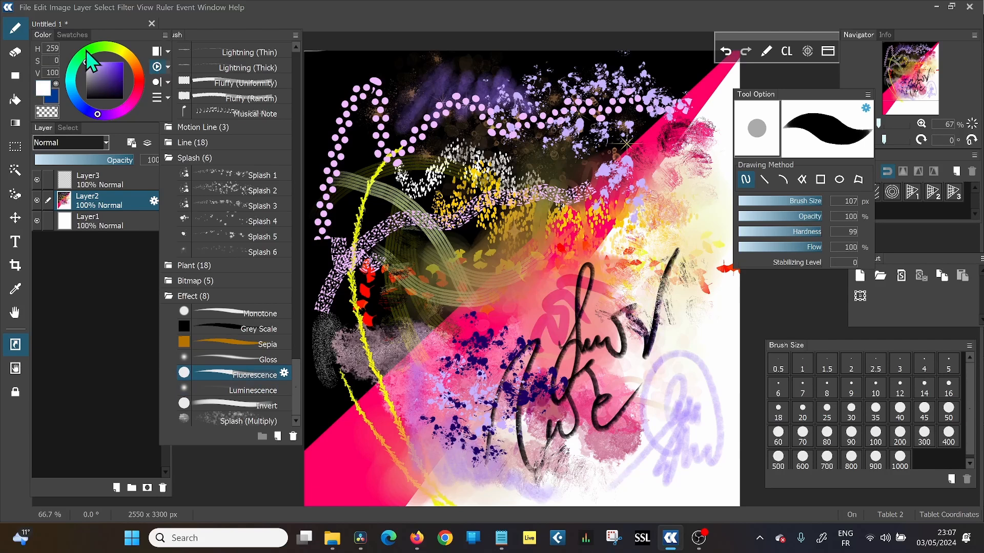
click(120, 50)
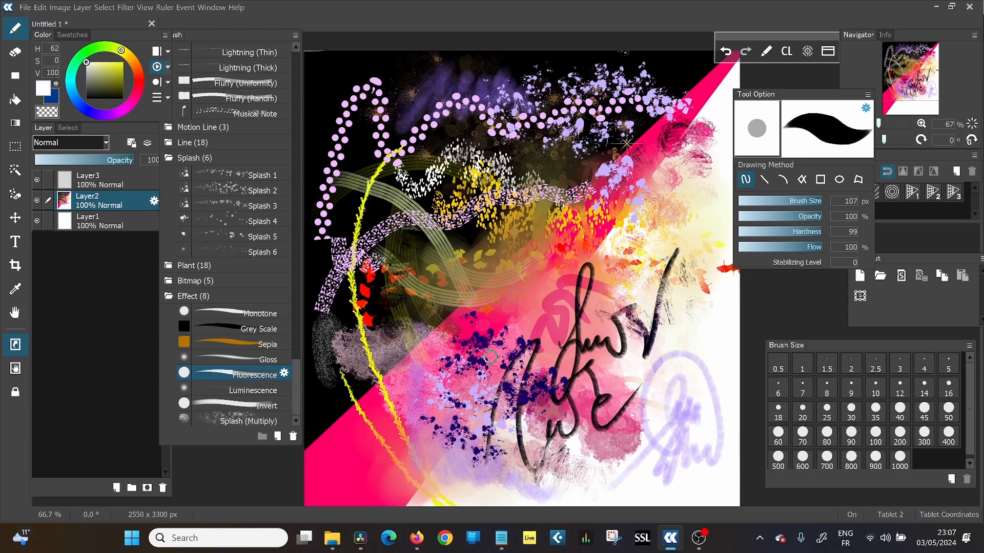
drag(525, 267, 504, 353)
mouse_move(528, 293)
mouse_down()
mouse_move(564, 225)
mouse_move(559, 328)
mouse_move(502, 247)
mouse_move(464, 359)
mouse_move(527, 436)
mouse_up()
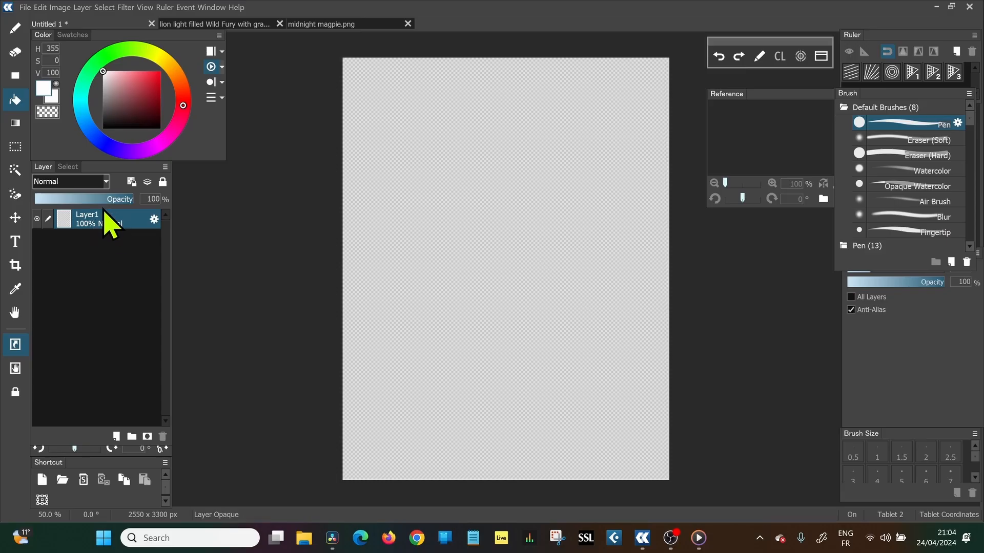
Add two new layers above Layer1 and fill Layer1 with white
click(117, 436)
click(117, 437)
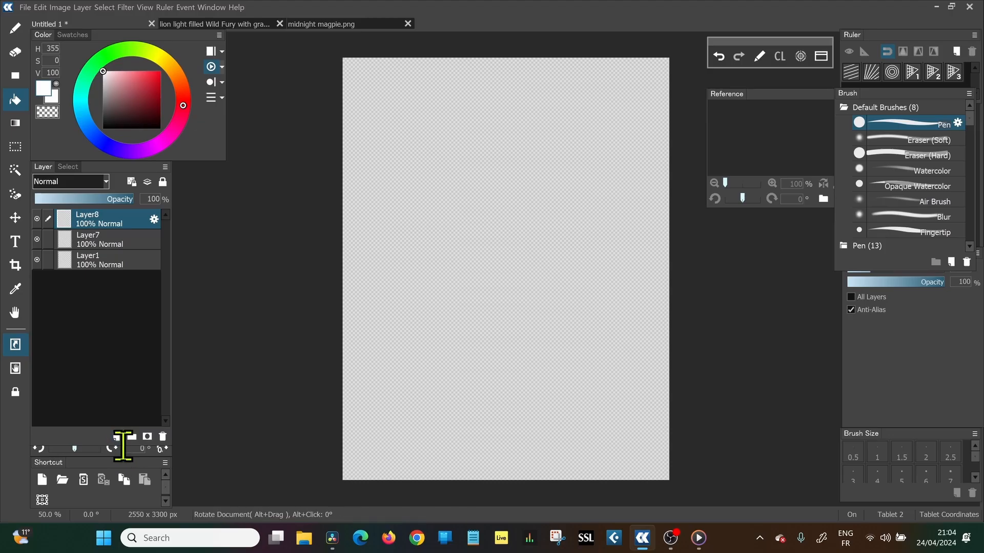
click(93, 265)
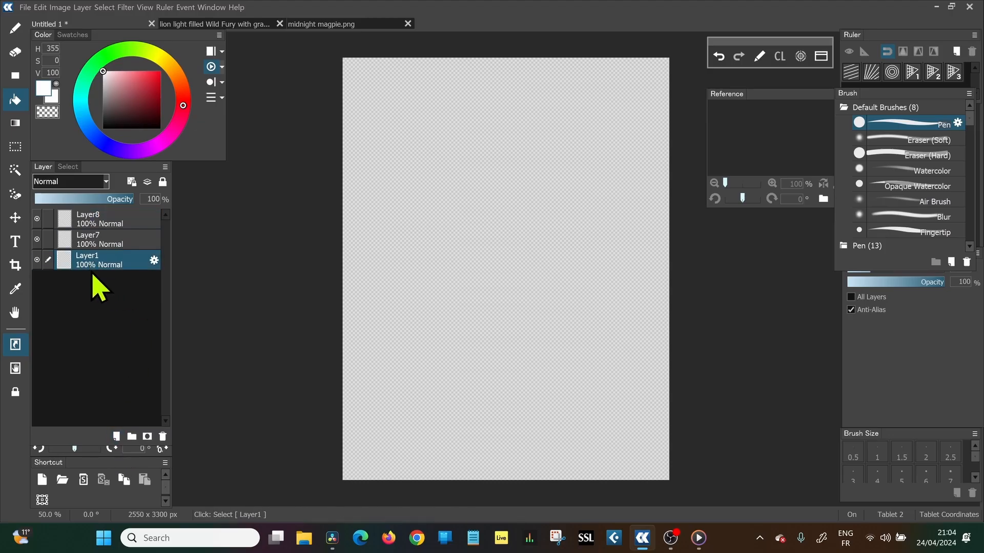
click(15, 102)
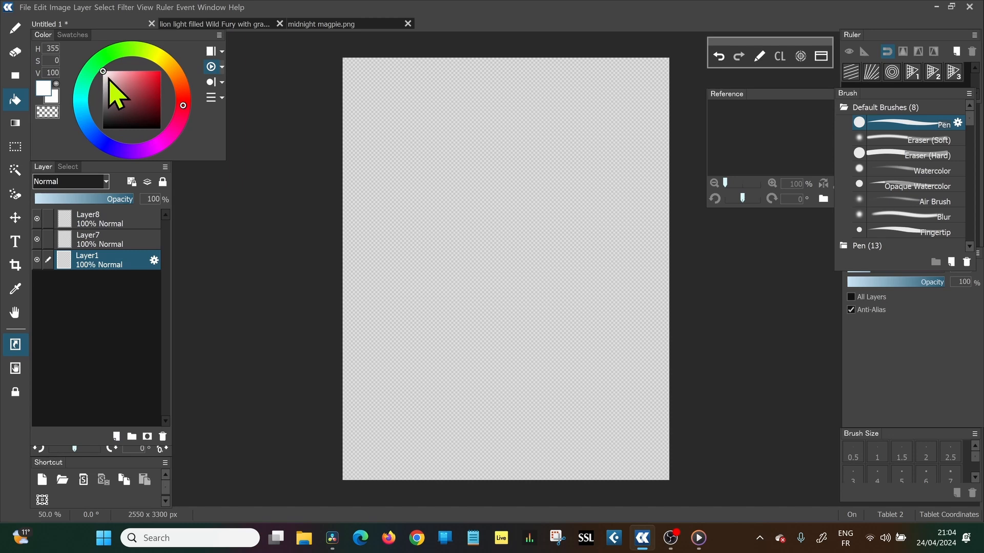
click(449, 197)
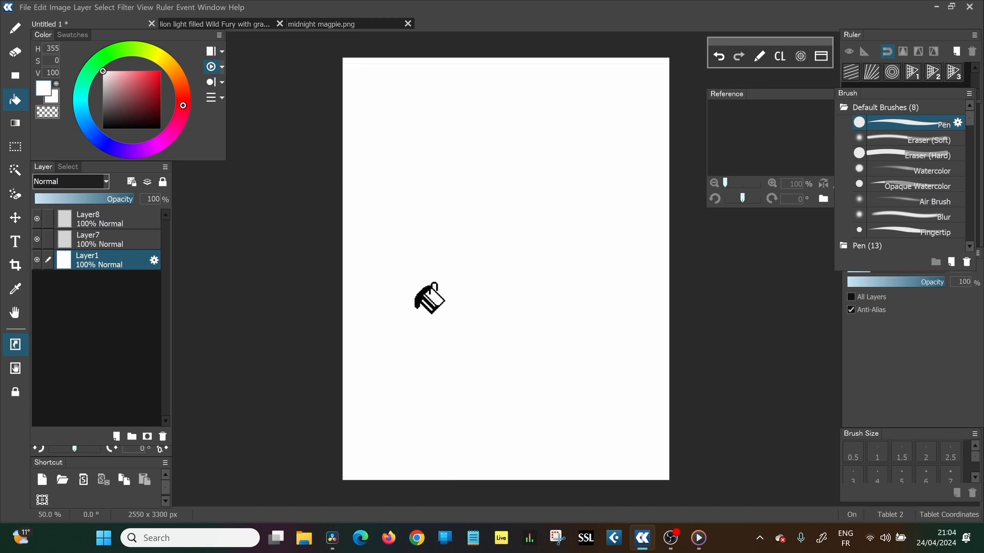
Draw a red zigzag on Layer7 with the Pen brush at 101 px
click(89, 241)
click(16, 26)
key(ctrl+z)
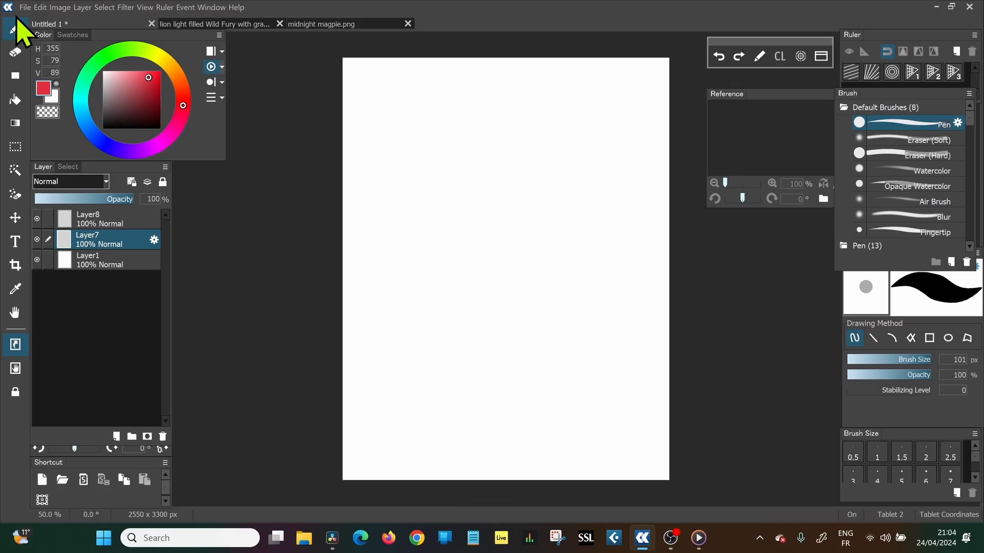
mouse_move(423, 175)
mouse_down()
mouse_move(461, 226)
mouse_move(489, 204)
mouse_move(504, 231)
mouse_up()
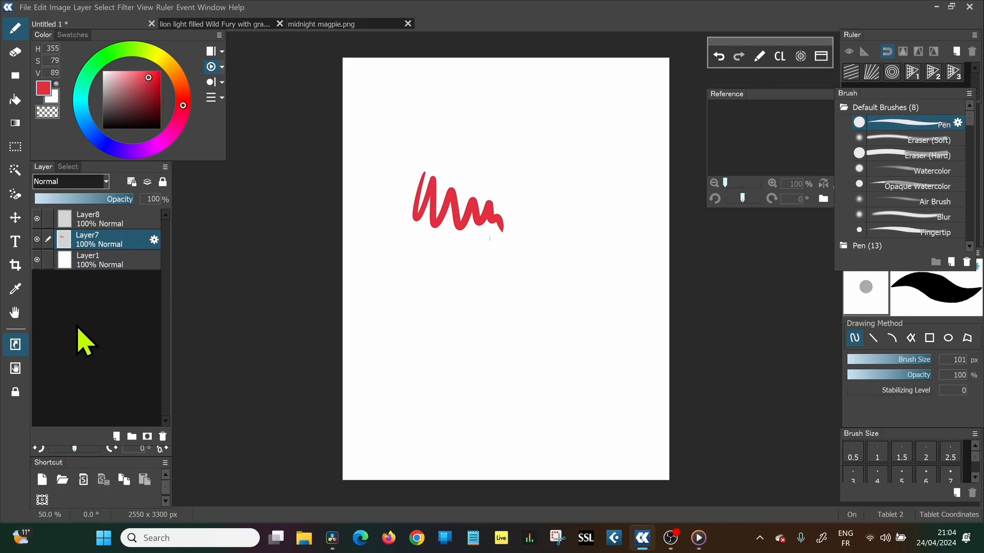
Lock Layer1 against editing and make Layer7 the active layer again
ctrl+click(146, 261)
click(136, 262)
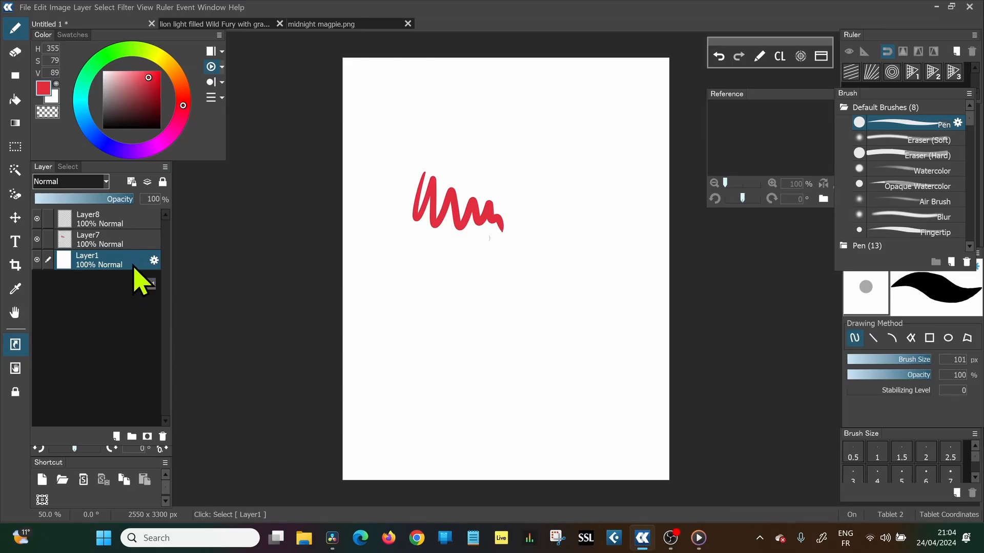
click(163, 182)
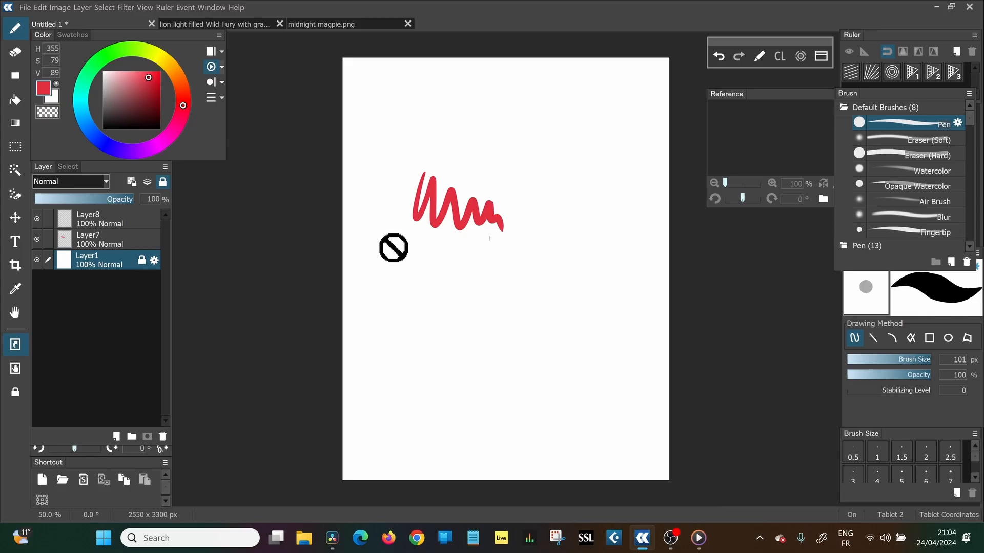
click(134, 242)
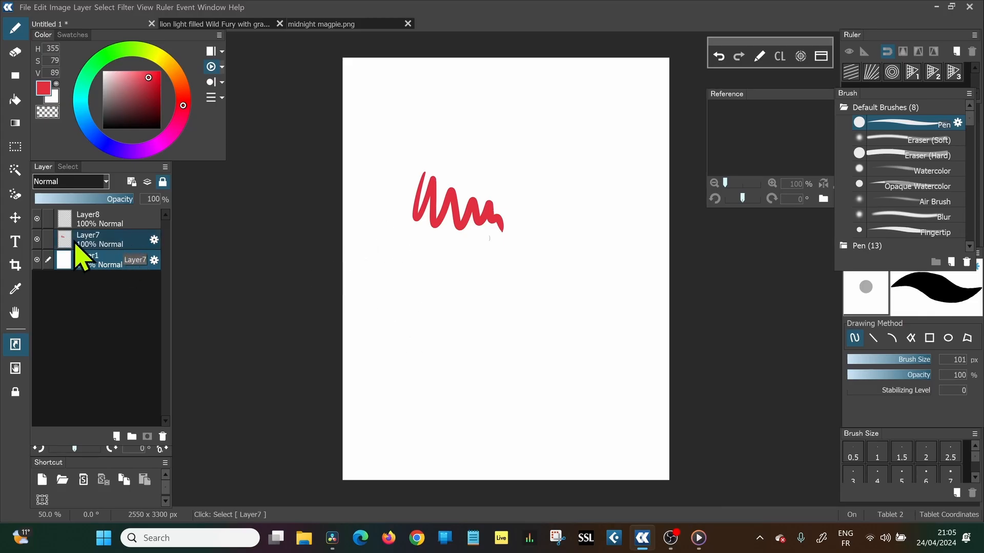
click(70, 260)
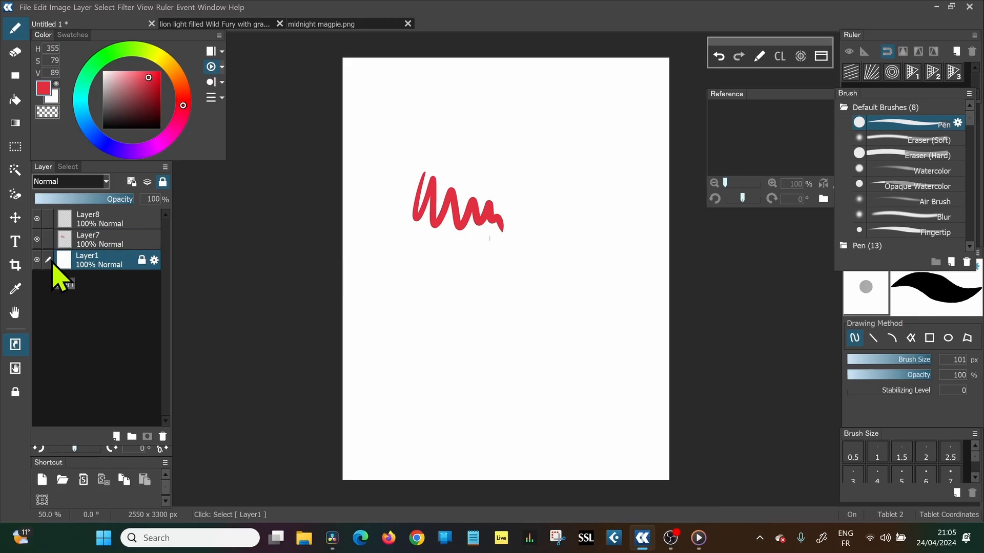
click(108, 241)
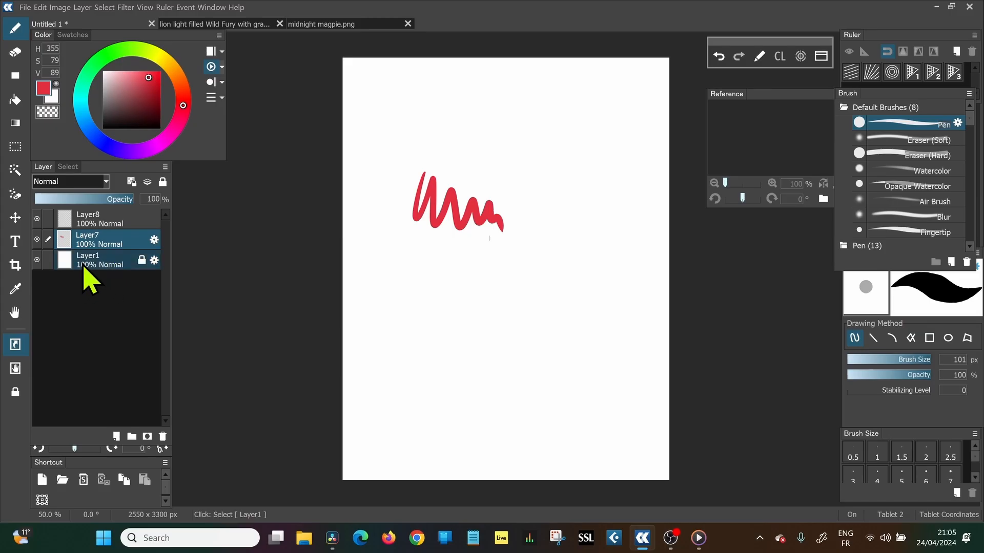
Move the red-filled Layer8 to the bottom of the layer stack and make it visible
ctrl+click(122, 218)
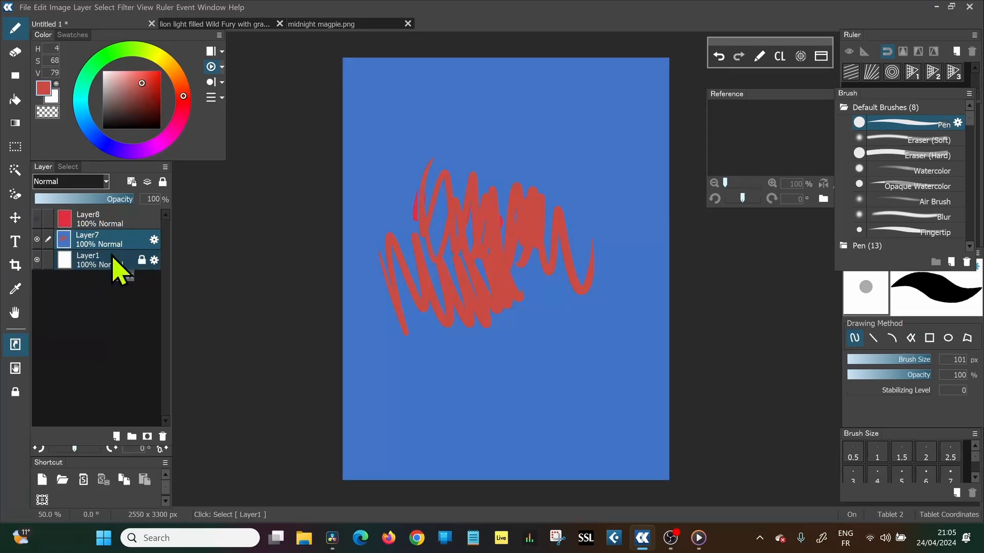
drag(124, 220, 125, 274)
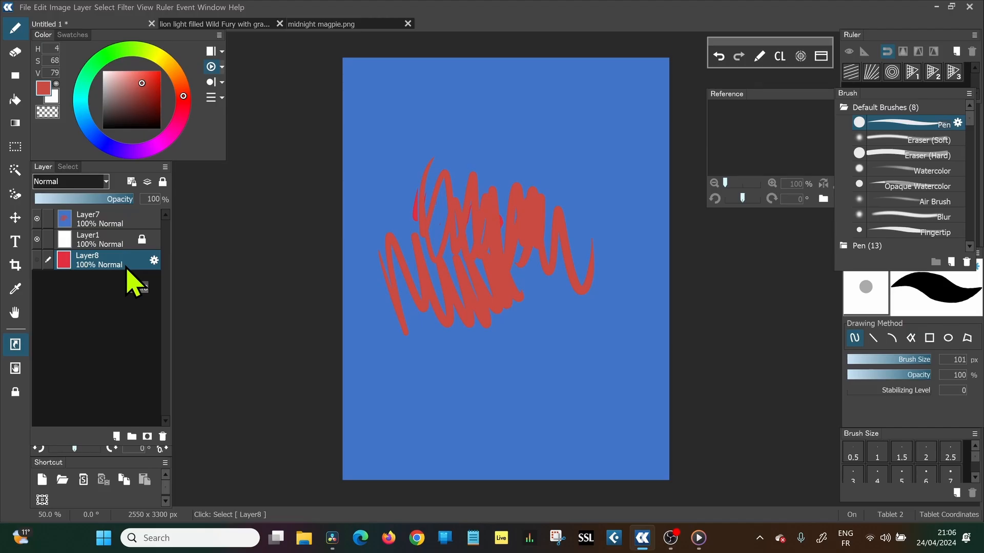
click(37, 260)
Hide Layer7 and Layer1 to view the layer beneath them, and show both again
click(38, 219)
click(37, 239)
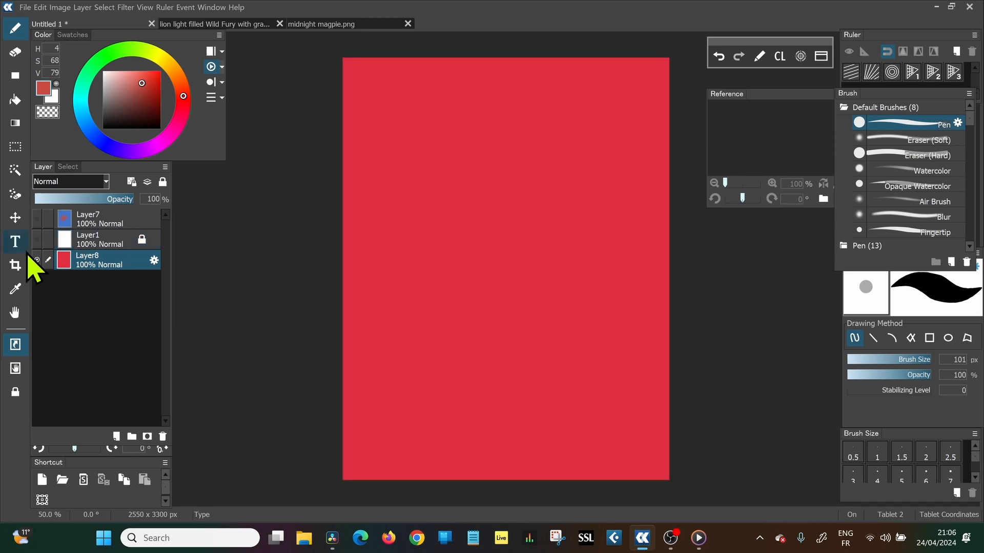
click(37, 239)
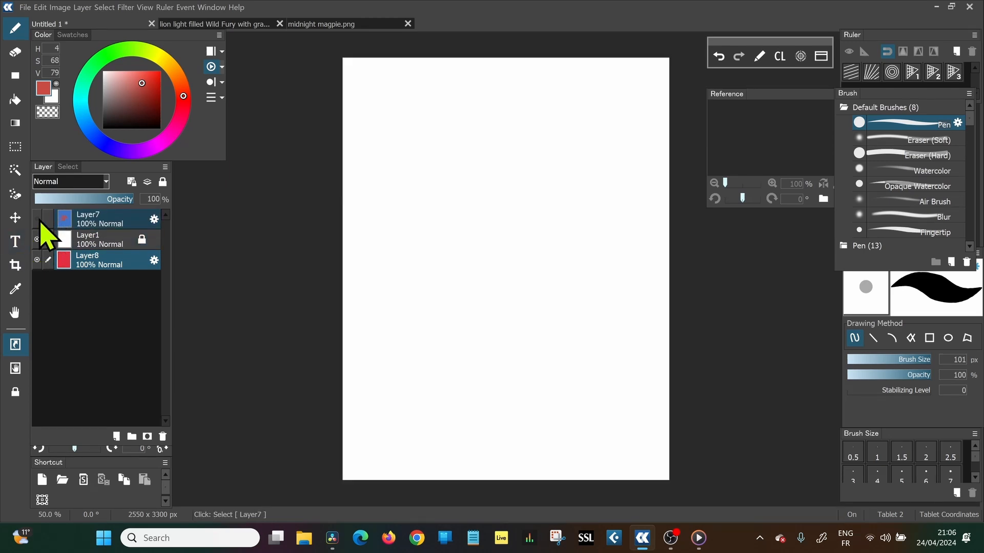
click(36, 218)
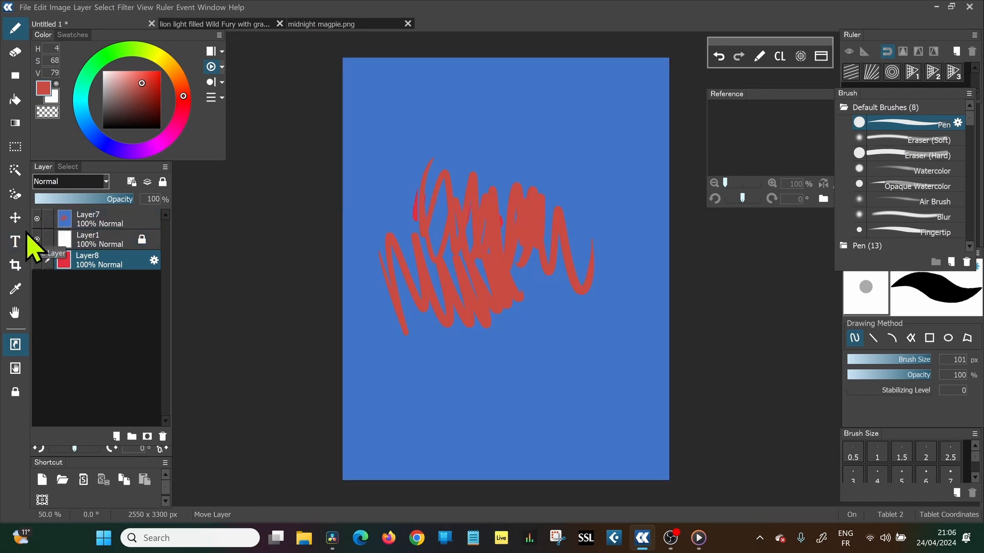
Make Layer1 active, set up the Eraser (Hard) brush at 120 px, and unlock Layer1
ctrl+click(102, 241)
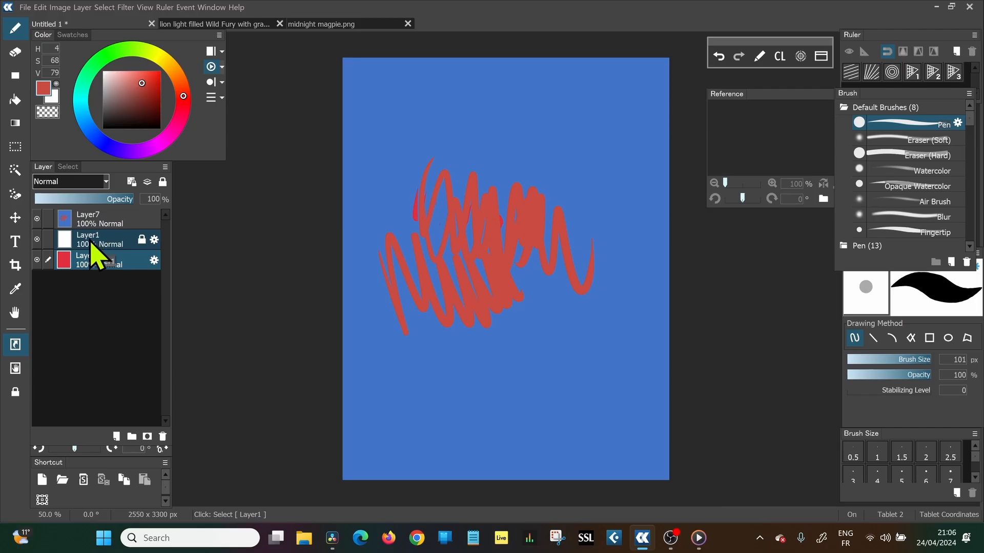
drag(91, 244, 201, 285)
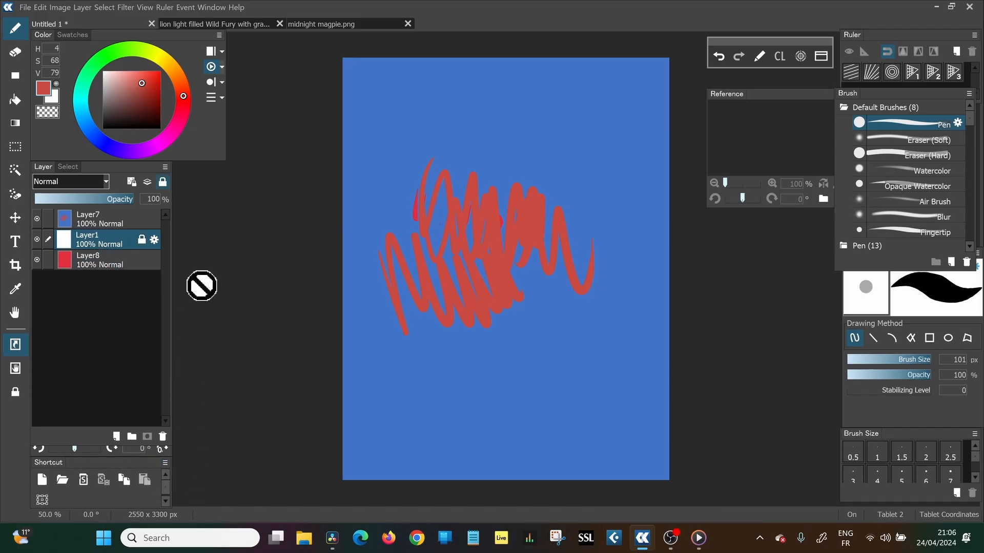
click(925, 156)
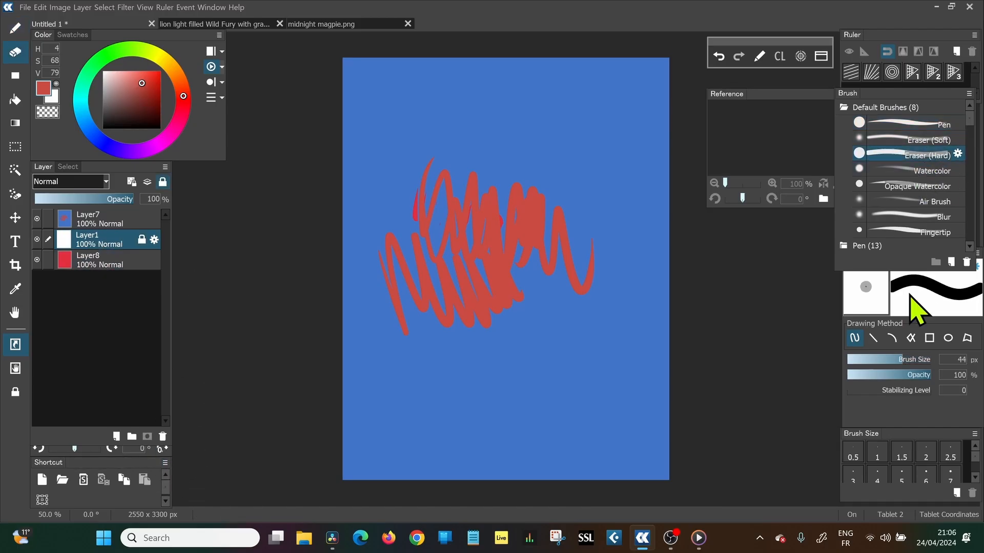
click(900, 358)
drag(901, 357, 947, 359)
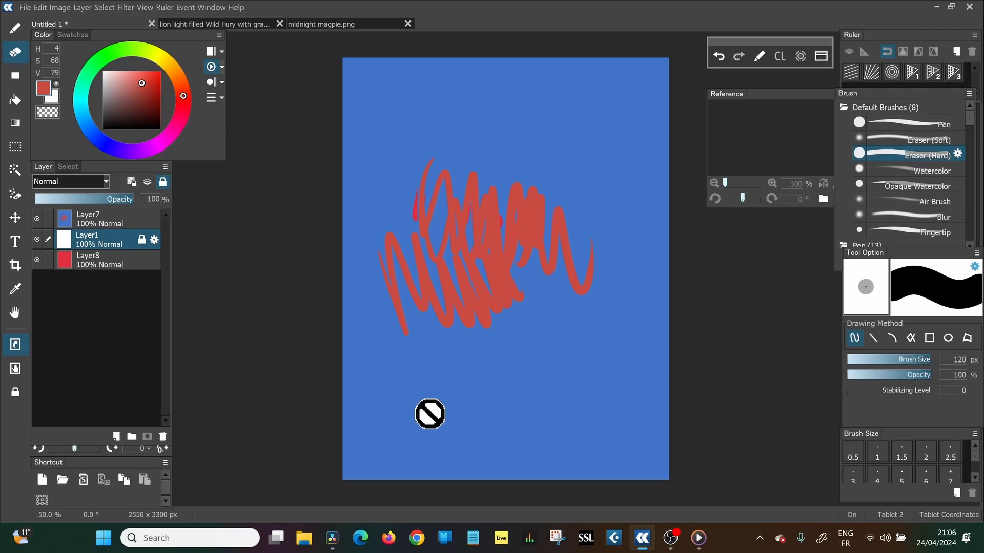
click(165, 182)
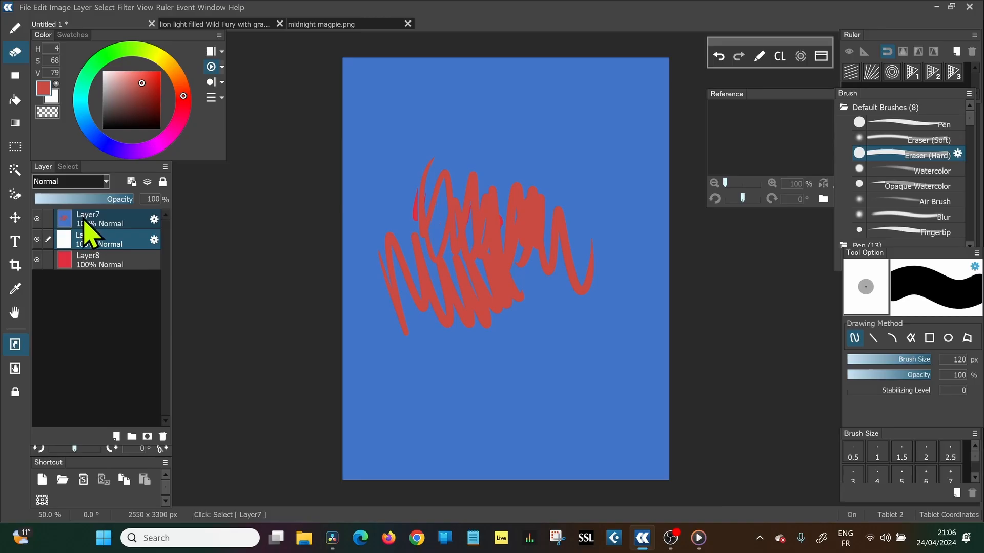
Erase overlapping zigzags on Layer7, Layer1 and Layer8 in turn, cutting through the drawing down to transparency
click(108, 221)
mouse_move(414, 146)
mouse_down()
mouse_move(400, 221)
mouse_move(441, 206)
mouse_move(476, 279)
mouse_move(517, 254)
mouse_move(542, 210)
mouse_move(595, 245)
mouse_move(619, 237)
mouse_move(607, 220)
mouse_up()
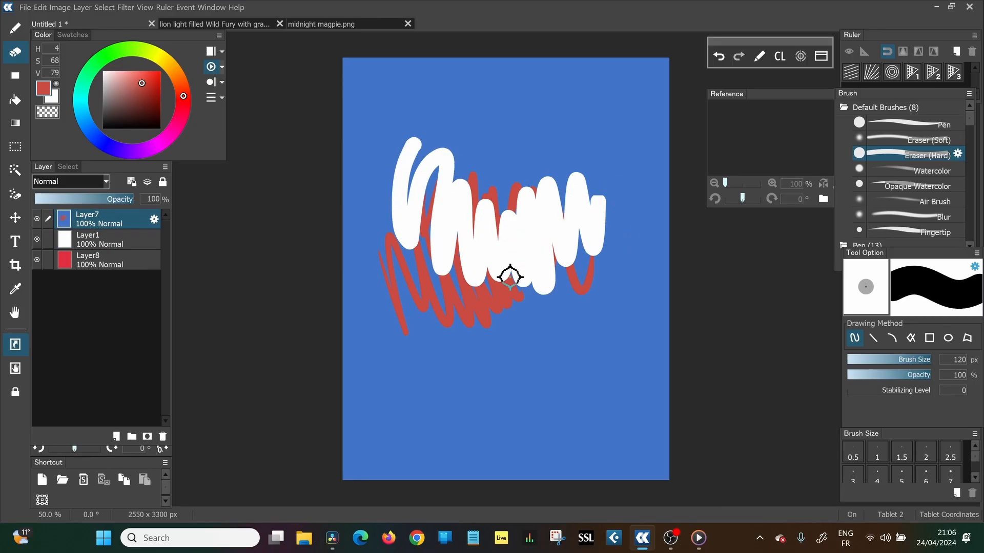
click(104, 242)
mouse_move(463, 292)
mouse_down()
mouse_move(475, 218)
mouse_move(513, 252)
mouse_move(522, 220)
mouse_move(557, 224)
mouse_move(578, 168)
mouse_move(613, 238)
mouse_move(623, 166)
mouse_move(638, 231)
mouse_move(644, 178)
mouse_up()
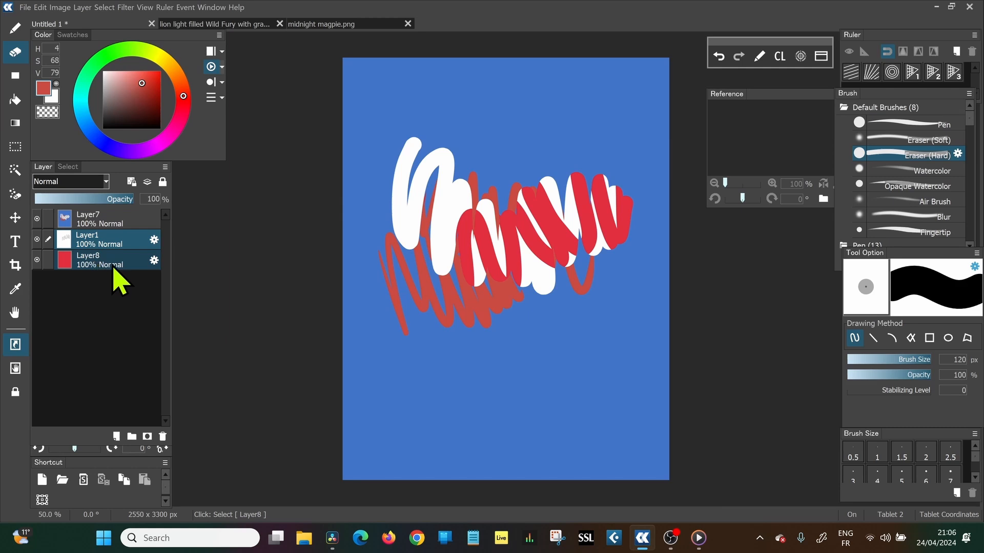
click(86, 263)
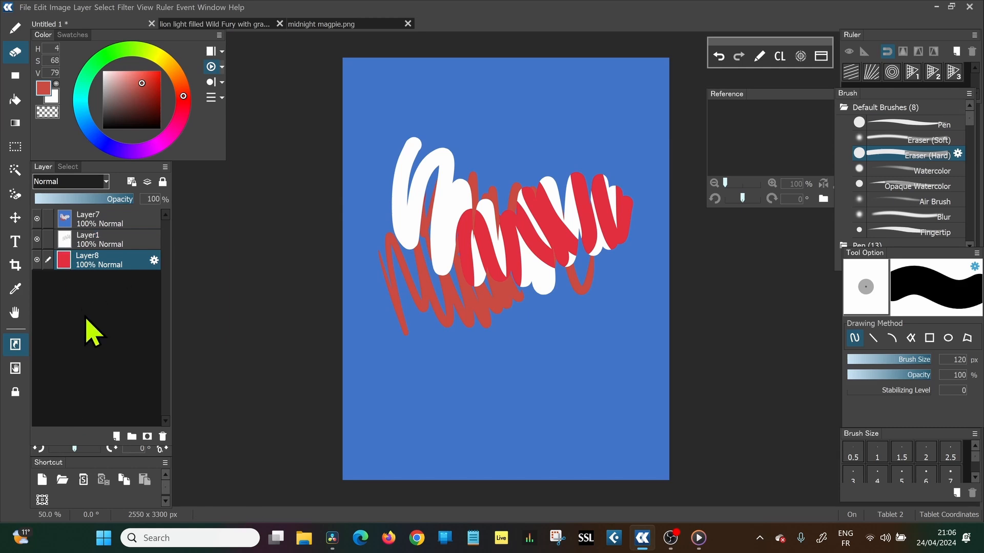
mouse_move(544, 195)
mouse_down()
mouse_move(537, 260)
mouse_move(562, 187)
mouse_move(559, 259)
mouse_move(583, 185)
mouse_move(579, 269)
mouse_move(613, 201)
mouse_move(616, 257)
mouse_move(533, 196)
mouse_move(510, 274)
mouse_move(464, 217)
mouse_move(450, 287)
mouse_move(545, 245)
mouse_move(516, 237)
mouse_up()
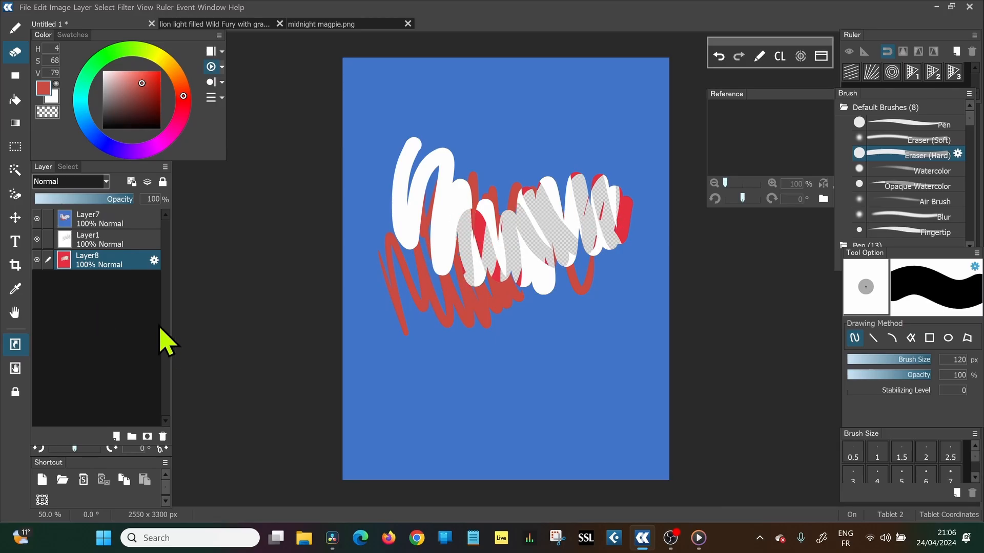
Create a layer set directly above Layer8 and add two new layers inside it
click(139, 441)
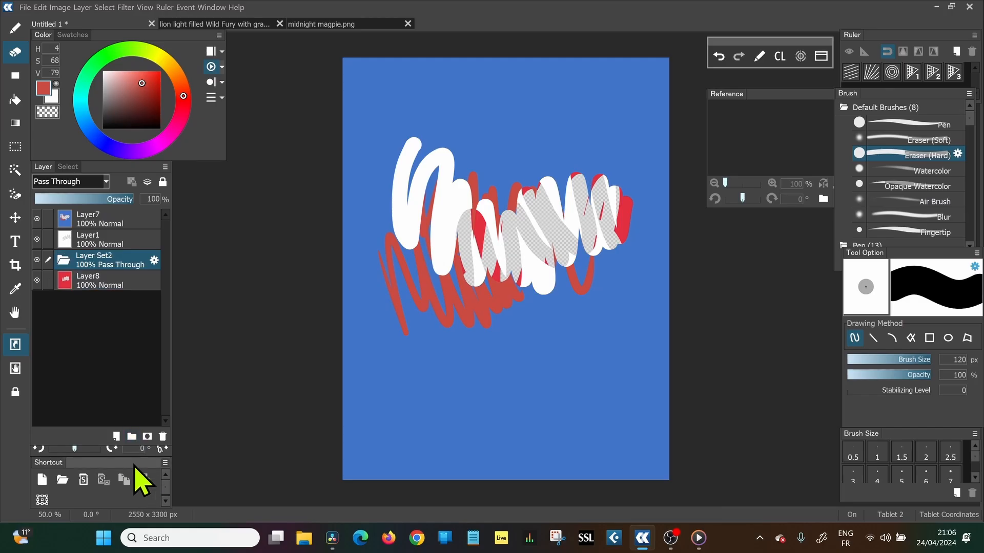
shift+click(115, 284)
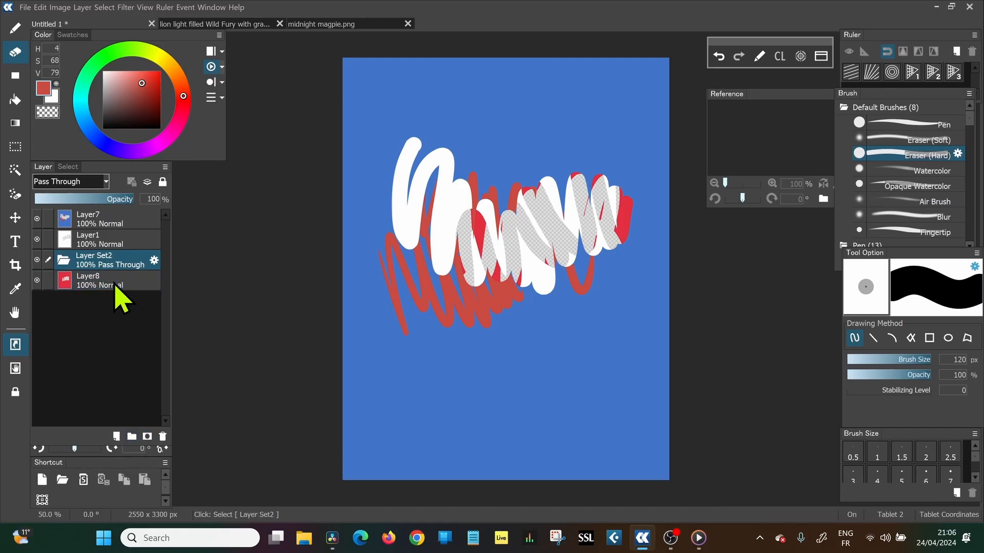
click(117, 437)
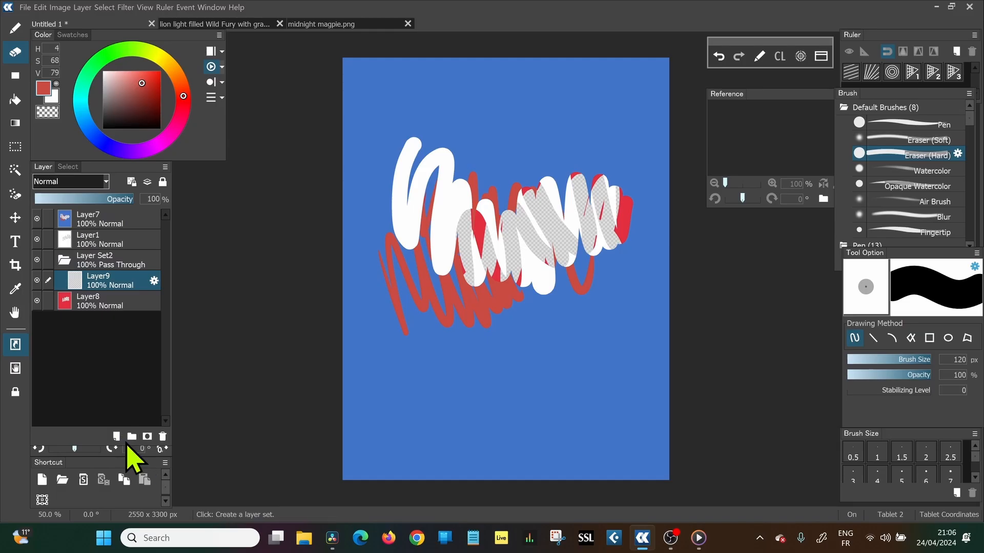
shift+click(100, 263)
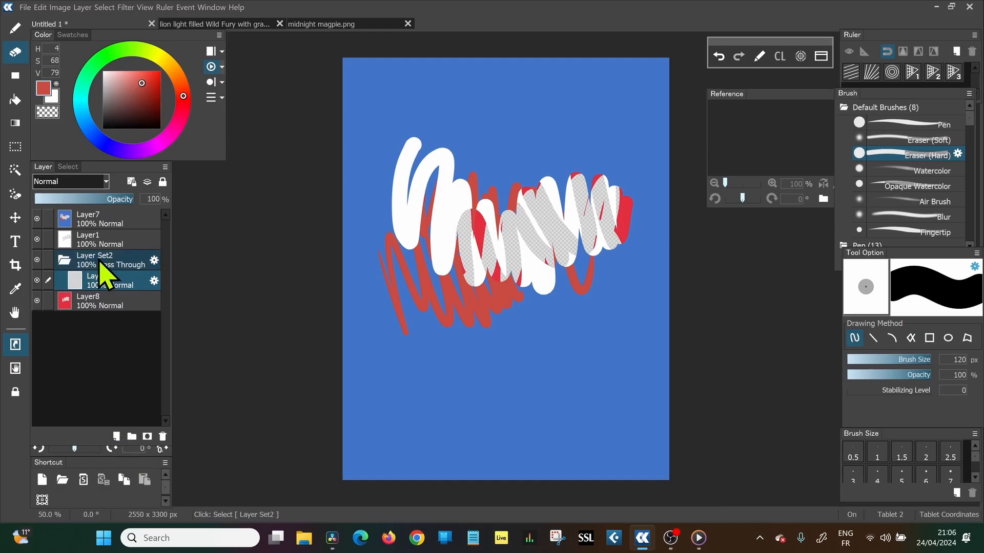
click(116, 437)
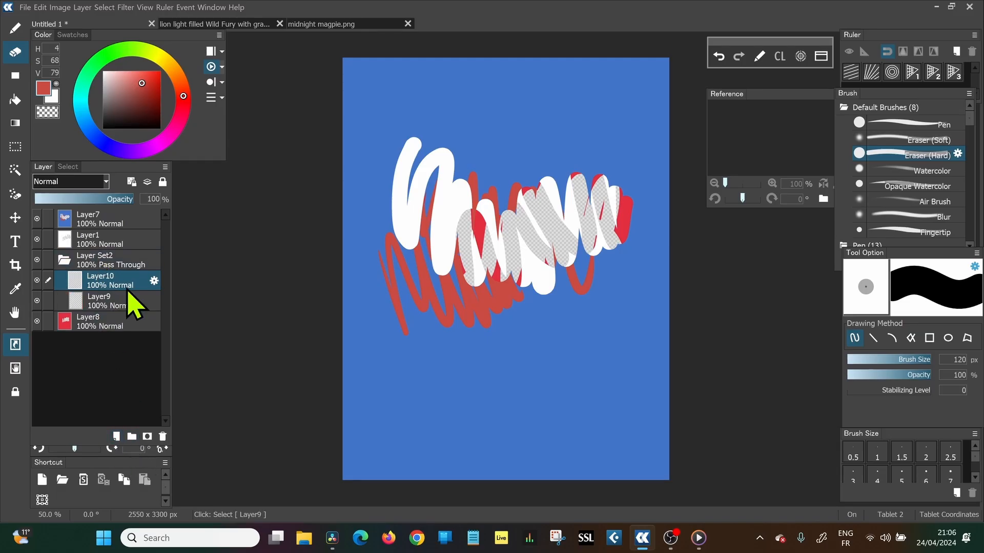
Move the red-filled Layer8 into the layer set, below the two new empty layers
click(110, 322)
shift+click(102, 302)
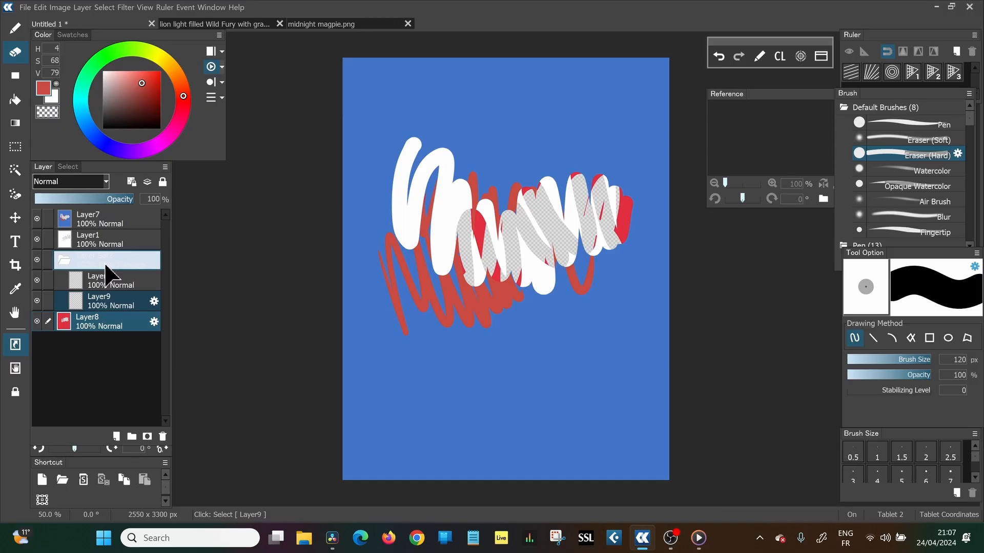
drag(107, 271, 108, 272)
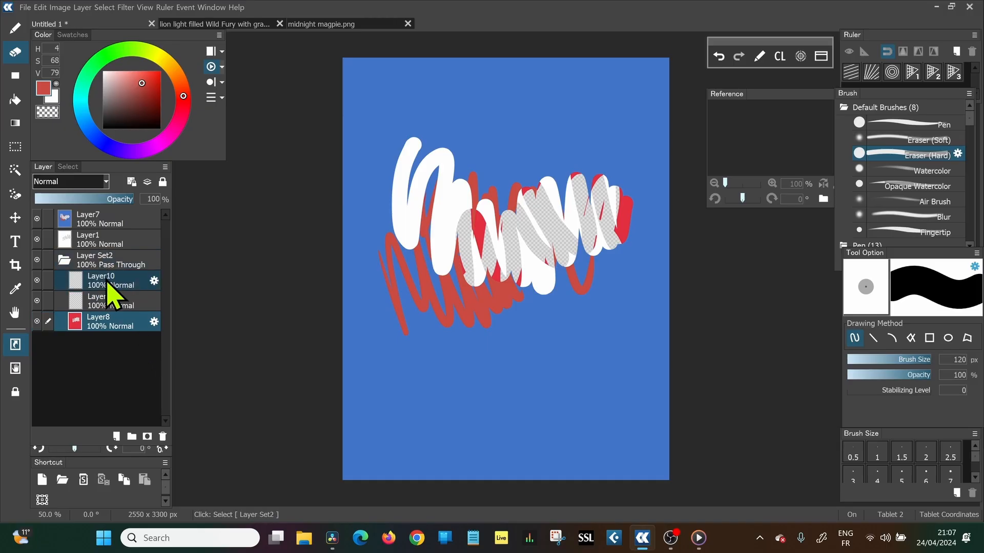
Move Layer9 out of the layer set to between Layer7 and Layer1
click(69, 321)
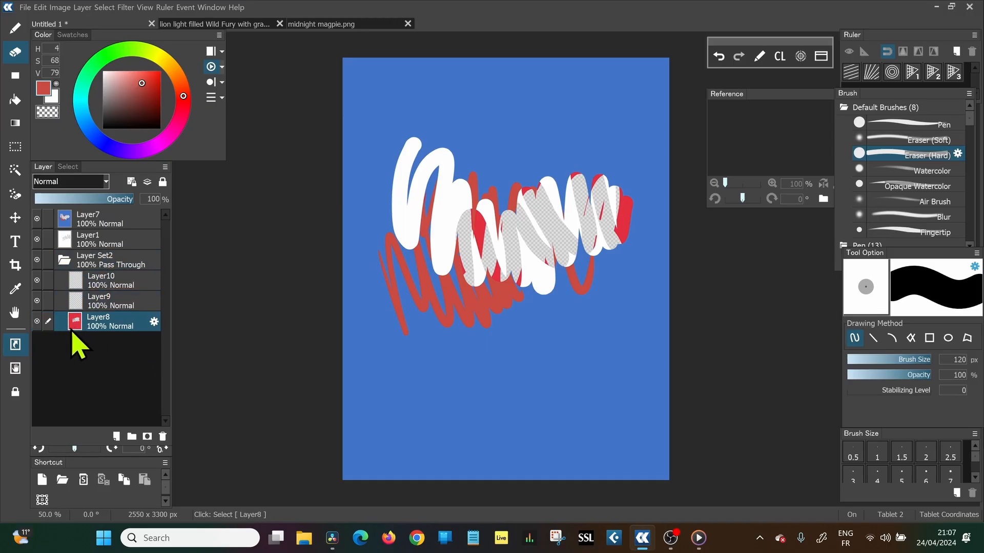
ctrl+click(80, 280)
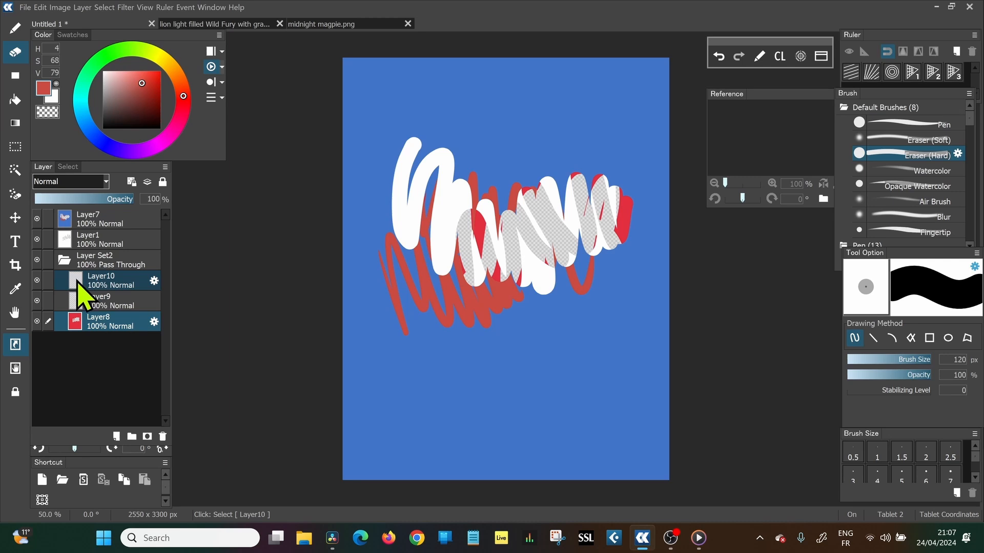
ctrl+click(85, 260)
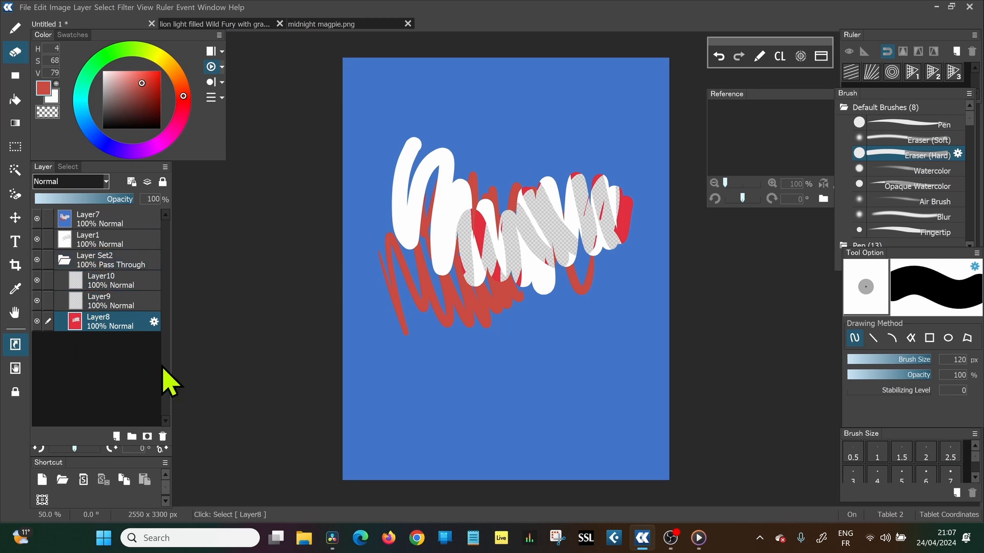
drag(105, 305, 97, 231)
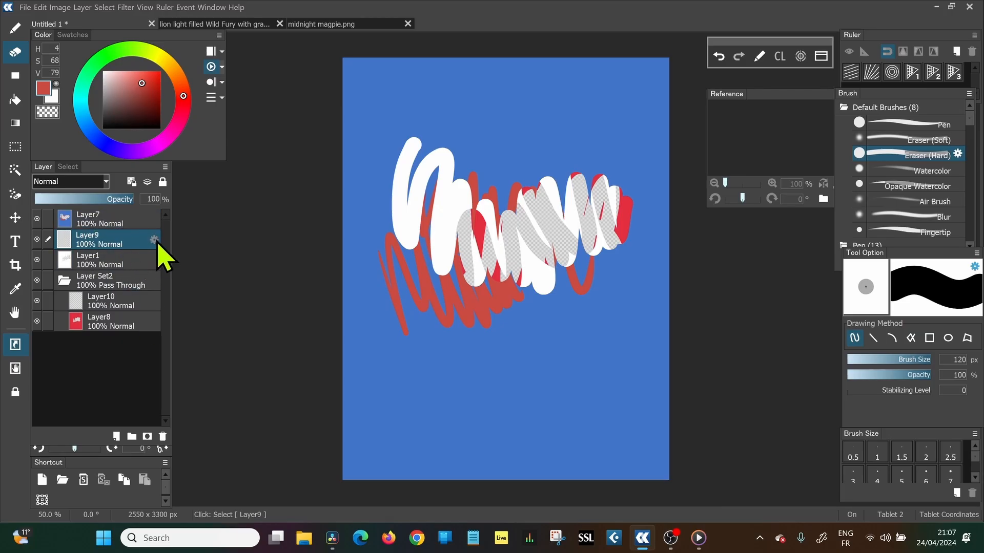
Rename Layer7 as house in its layer properties and browse the available blend modes
click(138, 222)
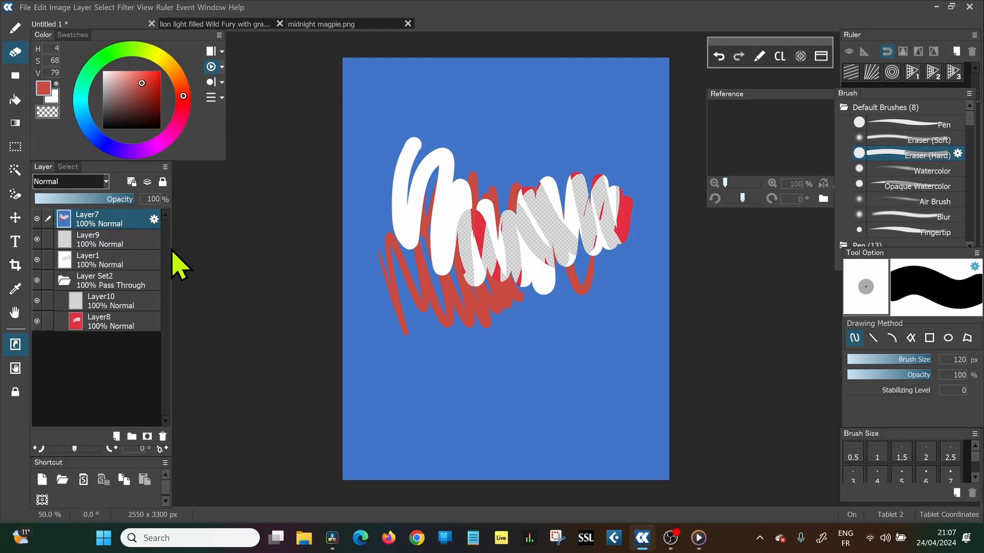
click(154, 219)
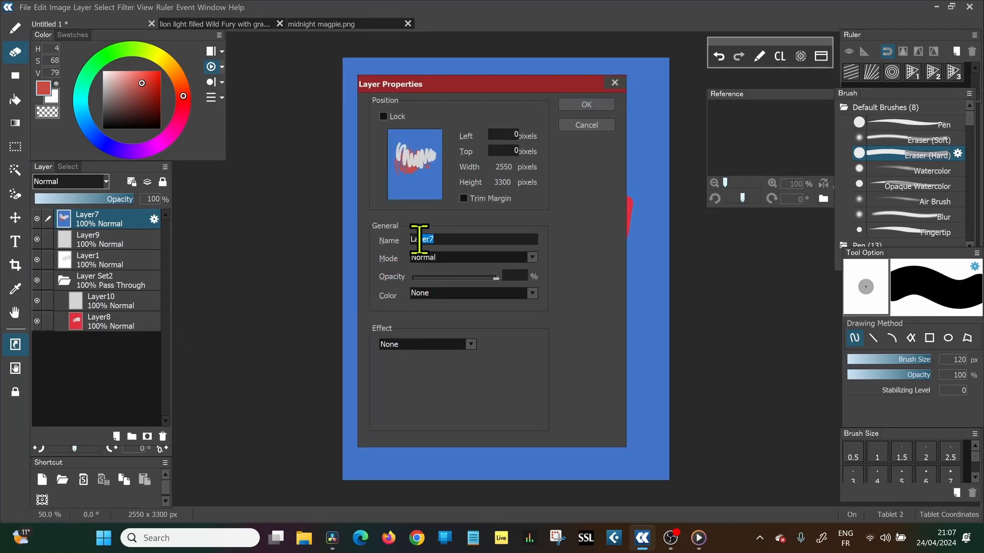
drag(419, 239, 399, 251)
click(531, 257)
mouse_move(532, 286)
mouse_down()
mouse_move(532, 313)
mouse_move(530, 270)
mouse_up()
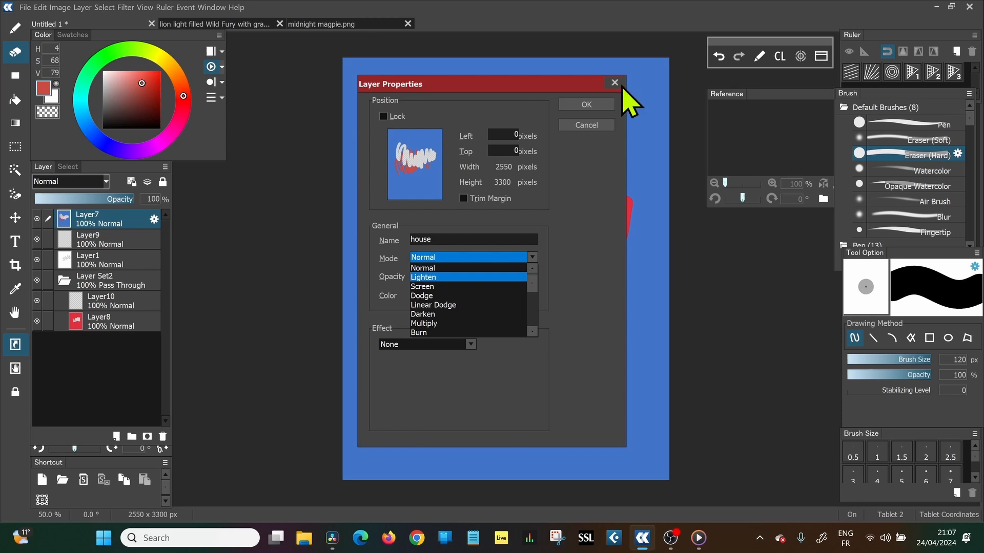
click(601, 113)
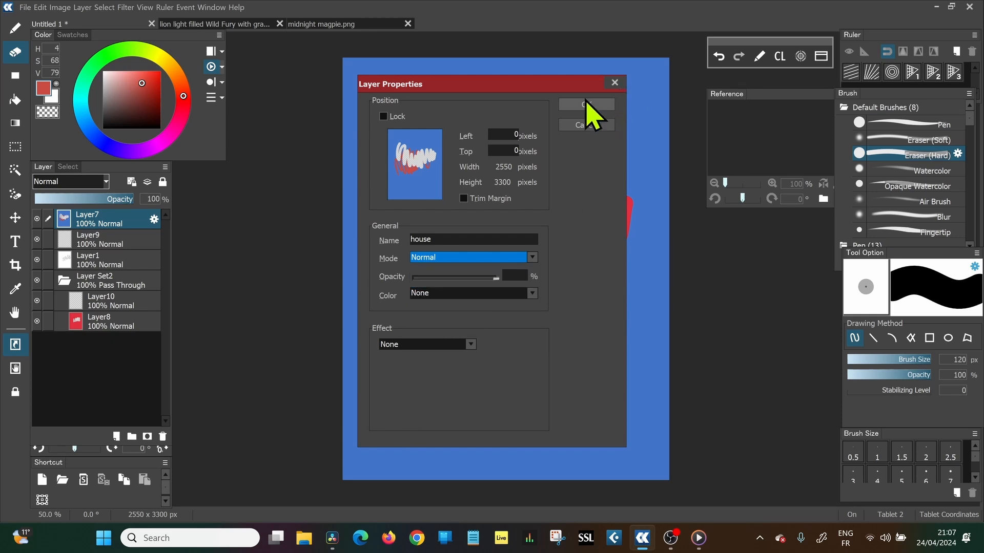
click(592, 106)
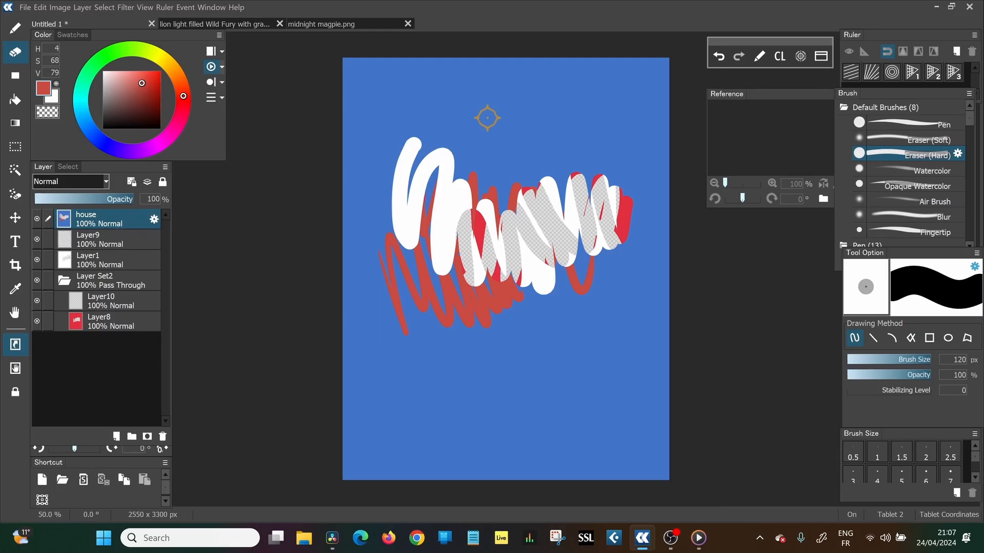
mouse_move(136, 199)
mouse_down()
mouse_move(64, 200)
mouse_move(57, 211)
mouse_move(43, 198)
mouse_move(139, 201)
mouse_move(46, 200)
mouse_move(128, 197)
mouse_up()
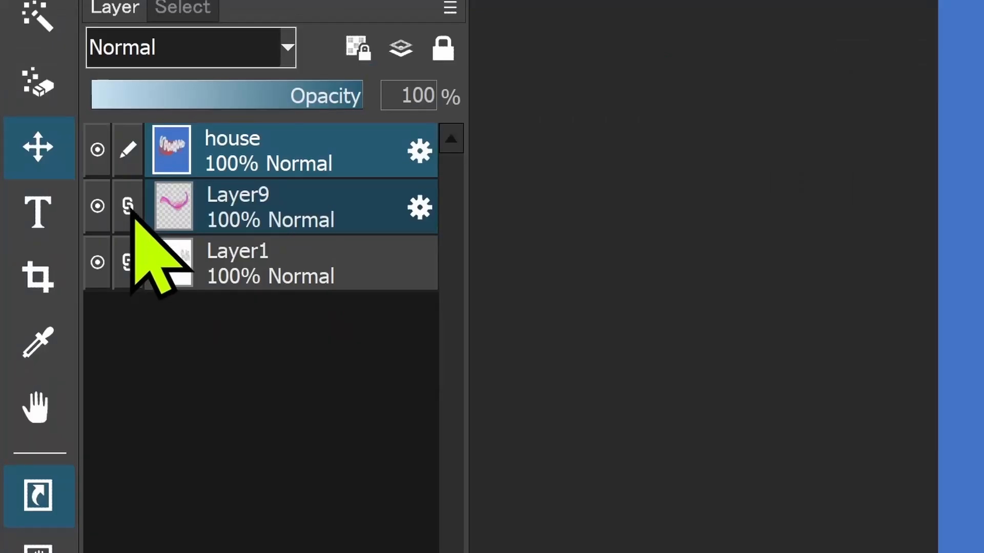
Unlink and relink Layer9 and Layer1 with the house layer, and move the linked layers together on the canvas
click(131, 208)
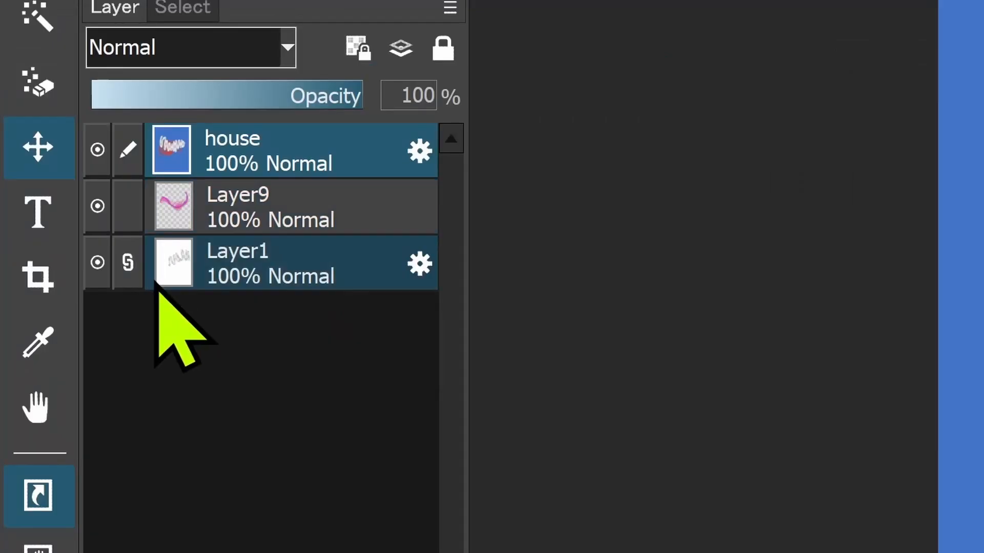
click(132, 269)
click(128, 206)
click(128, 262)
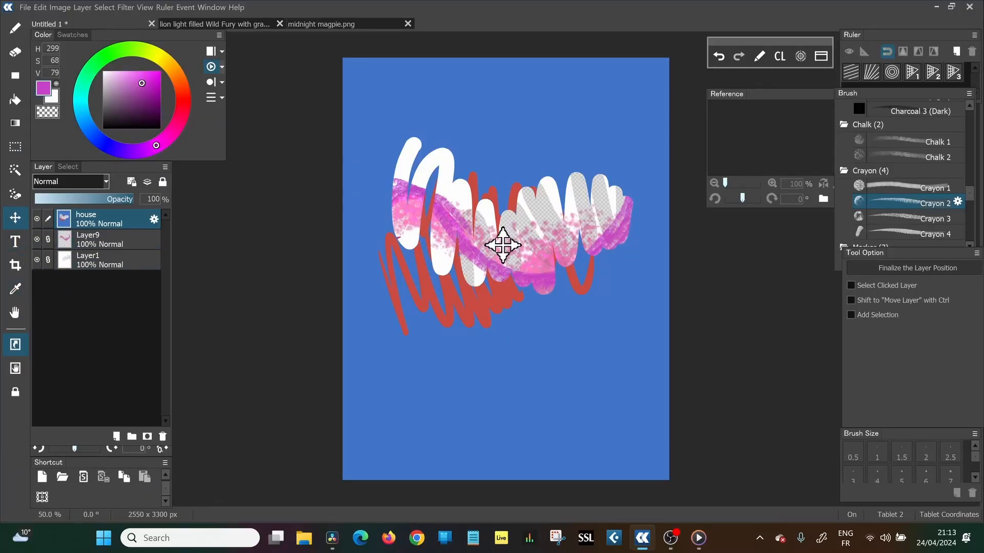
mouse_move(503, 245)
mouse_down()
mouse_move(467, 286)
mouse_move(431, 237)
mouse_move(487, 213)
mouse_move(517, 234)
mouse_move(507, 250)
mouse_move(508, 240)
mouse_up()
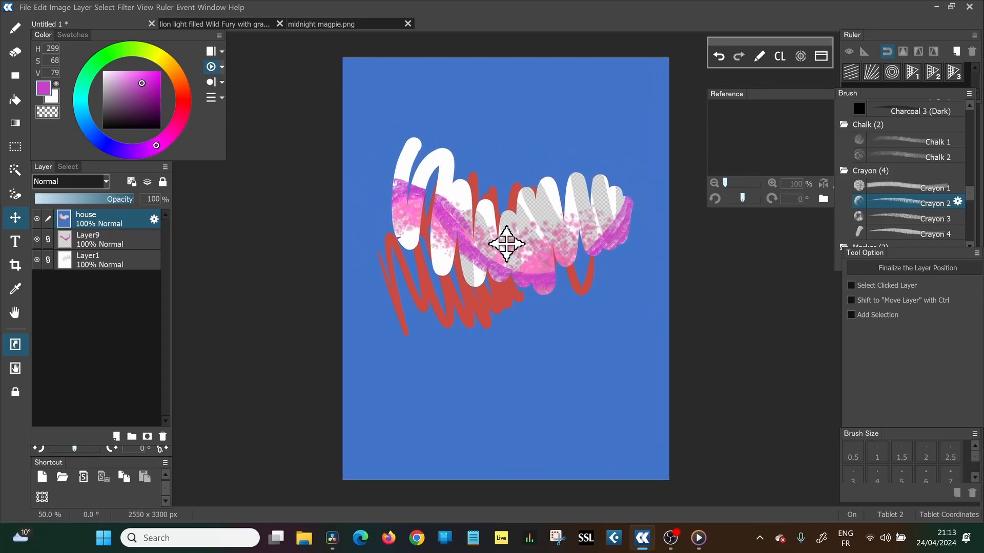
Unlink Layer1 and Layer9, and shift the house layer slightly on its own
click(49, 261)
click(49, 238)
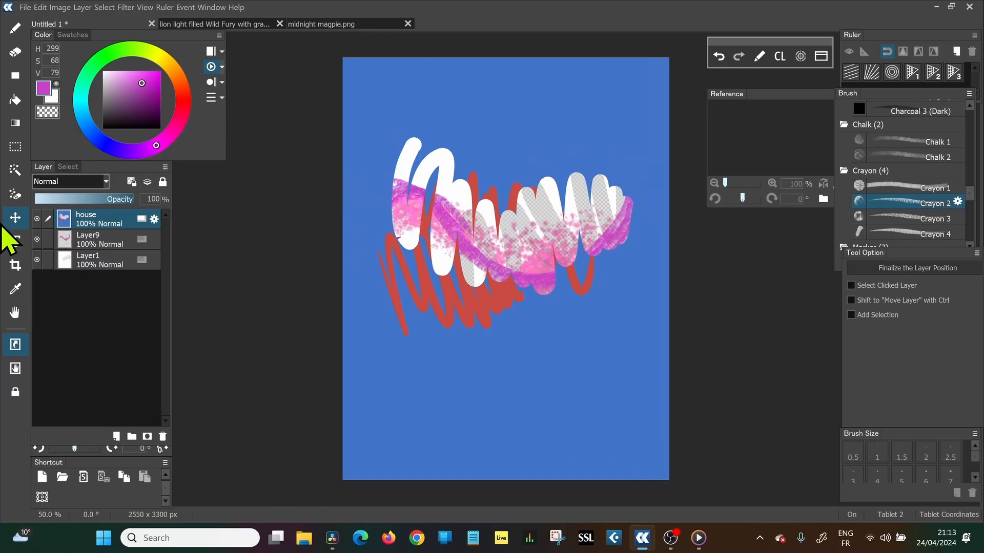
drag(523, 352, 528, 322)
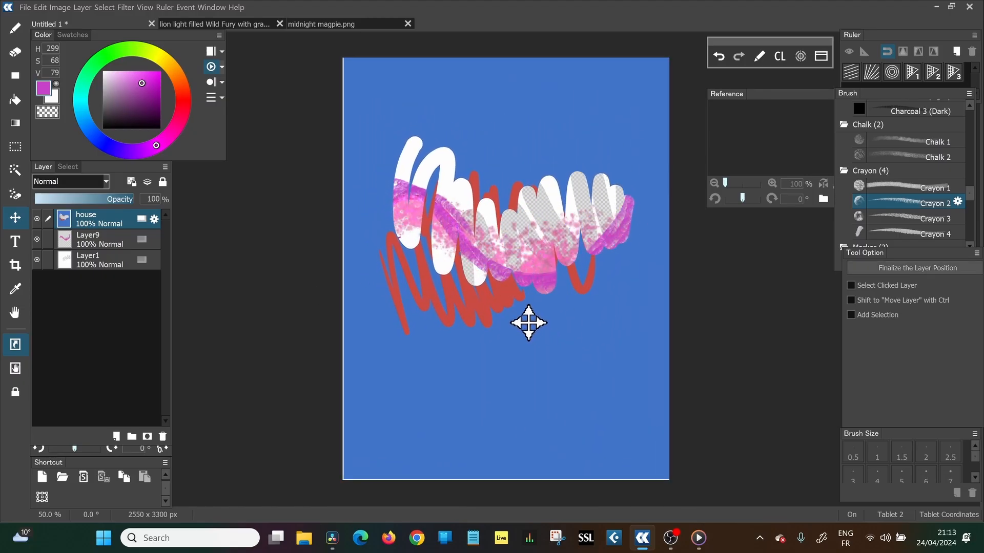
Try a Free Transform on the house layer, rotating it 3.1°, scaling it to 80% and repositioning it
click(43, 497)
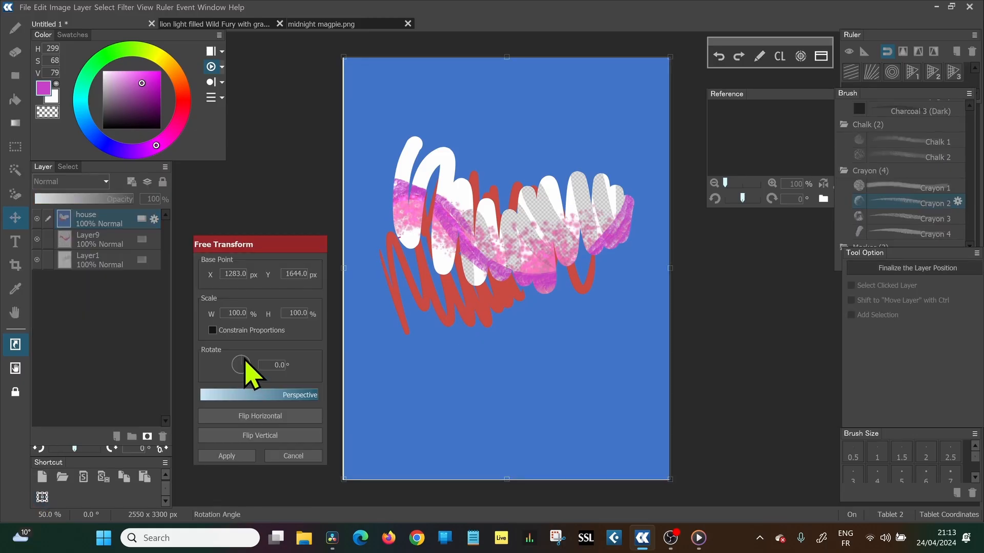
drag(245, 361, 240, 361)
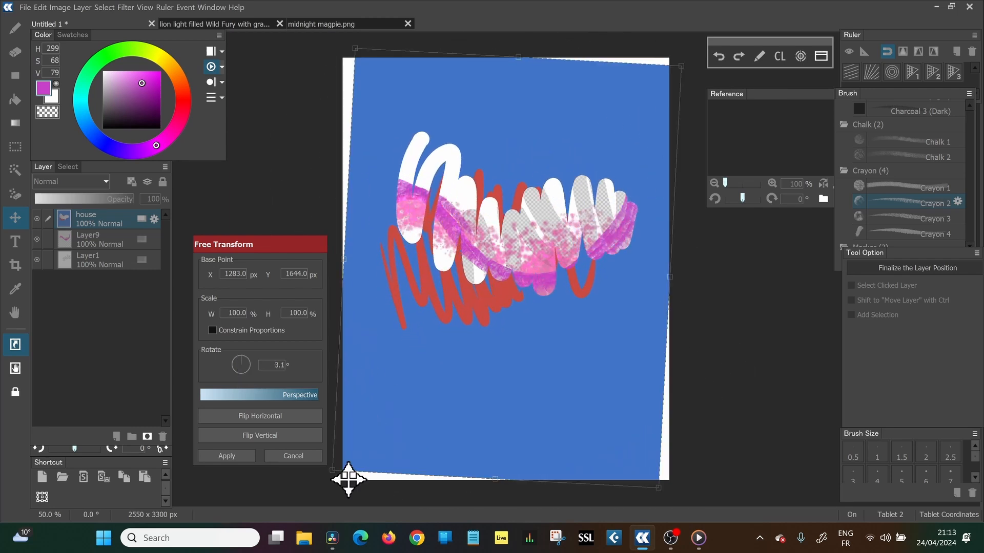
drag(334, 466, 407, 406)
drag(599, 86, 567, 95)
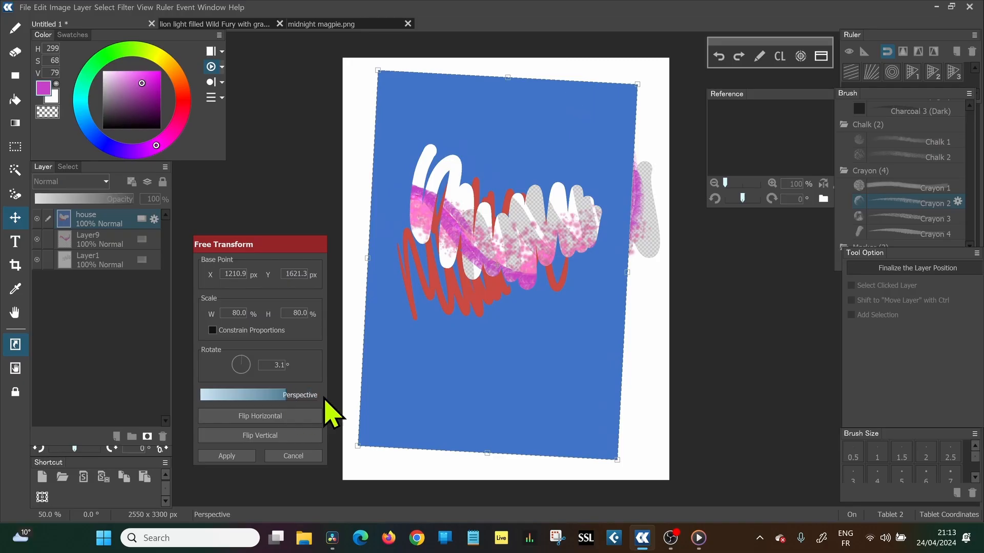
drag(486, 267, 457, 237)
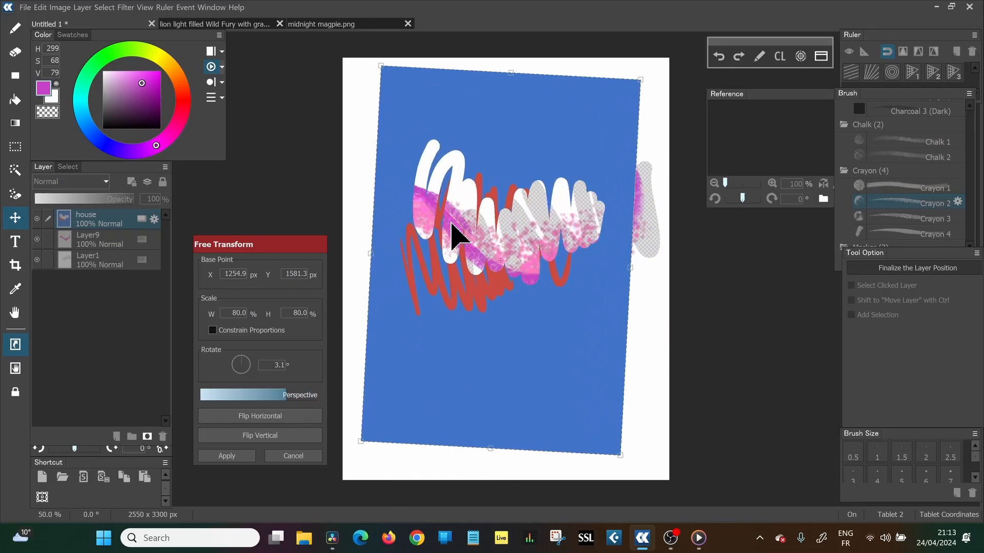
Rotate the house layer's transform to -13.6°, flip it horizontally and vertically, and cancel the transform
drag(244, 362, 253, 307)
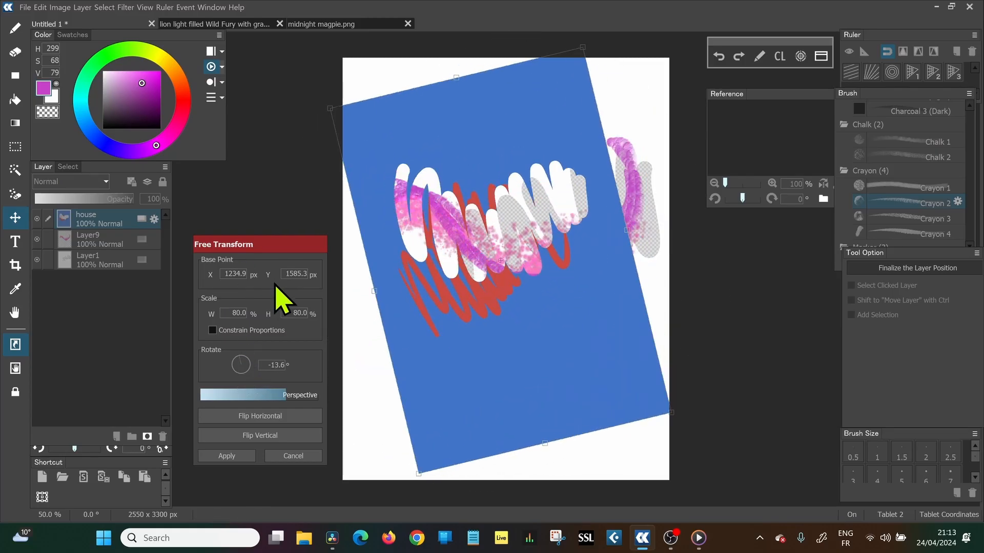
click(271, 416)
click(266, 436)
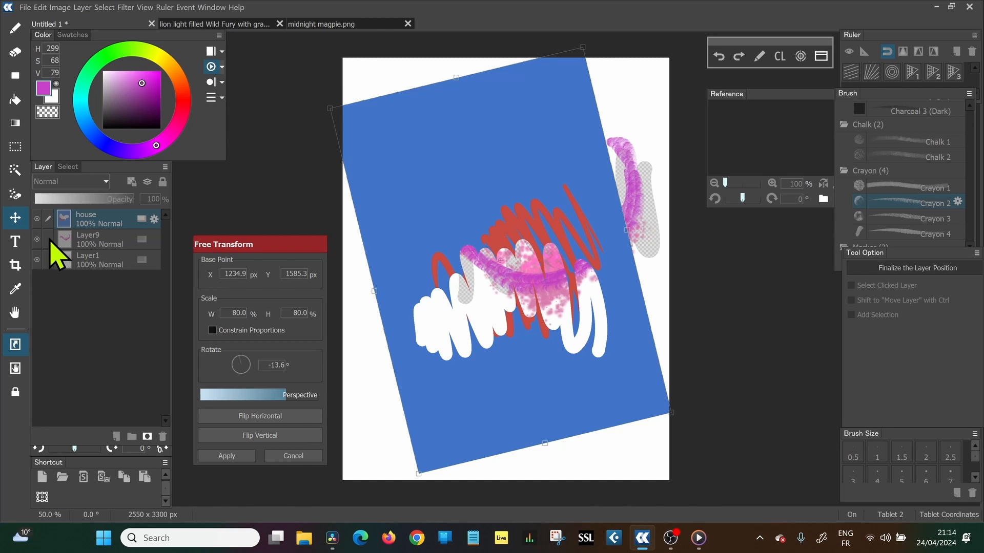
click(293, 456)
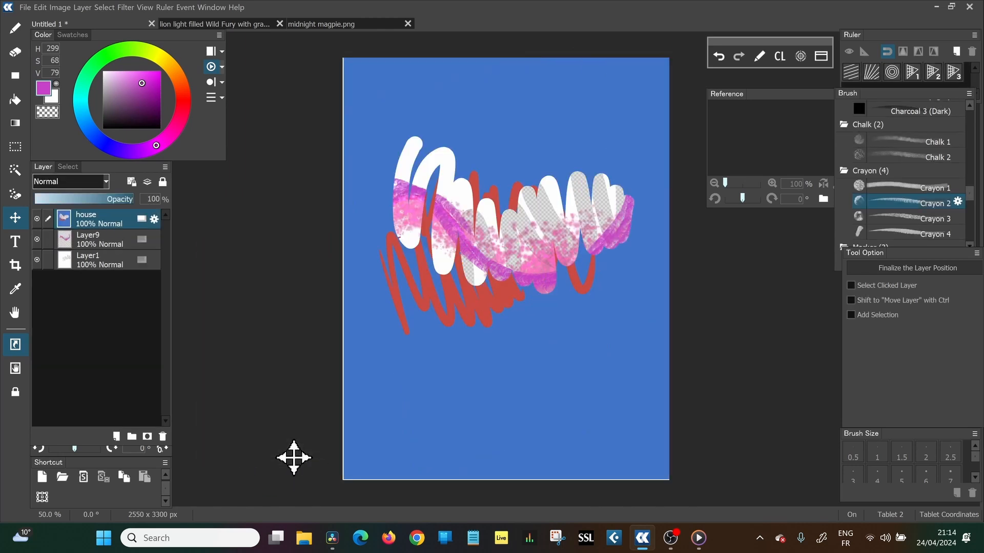
Link Layer1 and Layer9 to the house layer, and unlink both again
click(48, 259)
click(48, 239)
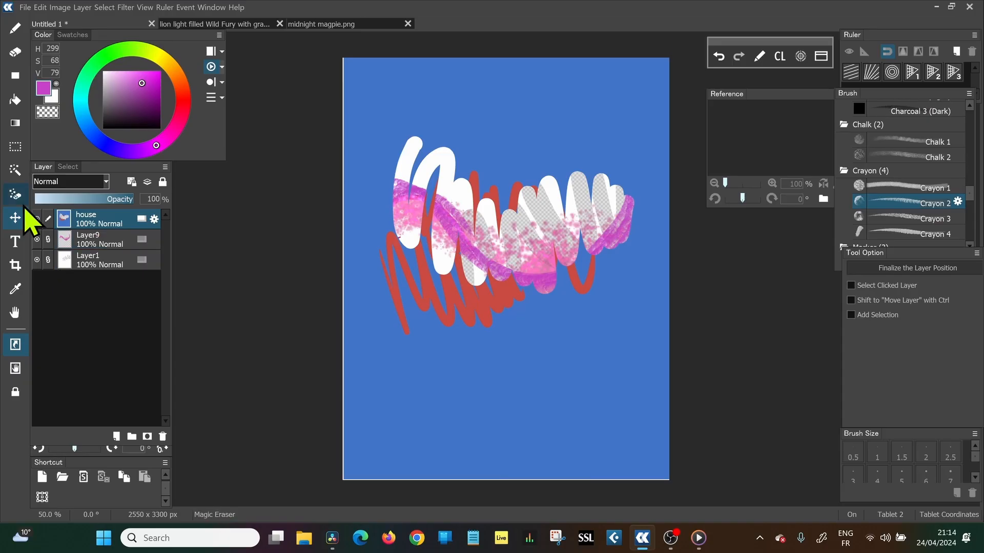
ctrl+click(60, 246)
ctrl+click(53, 239)
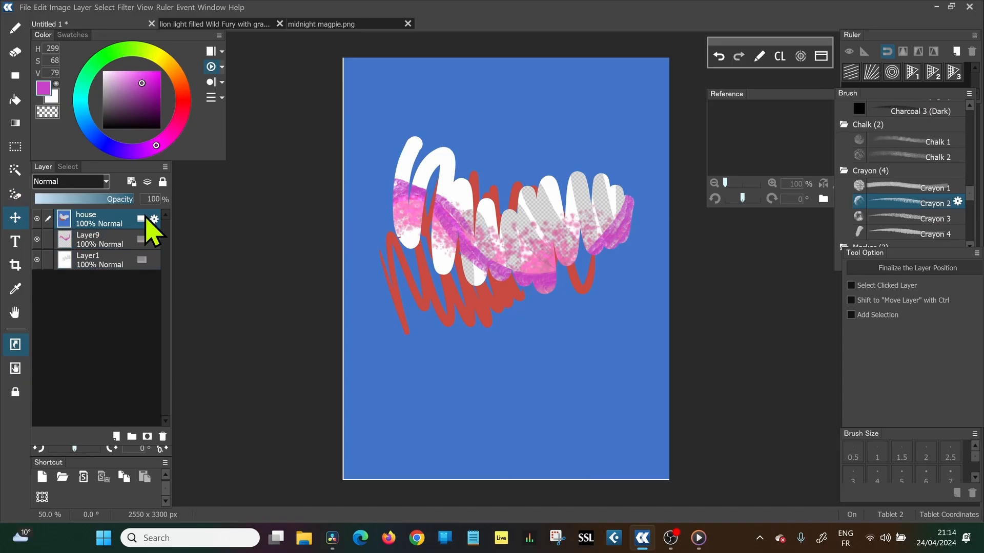
Delete Layer9 with the pink crayon strokes
click(132, 182)
click(100, 244)
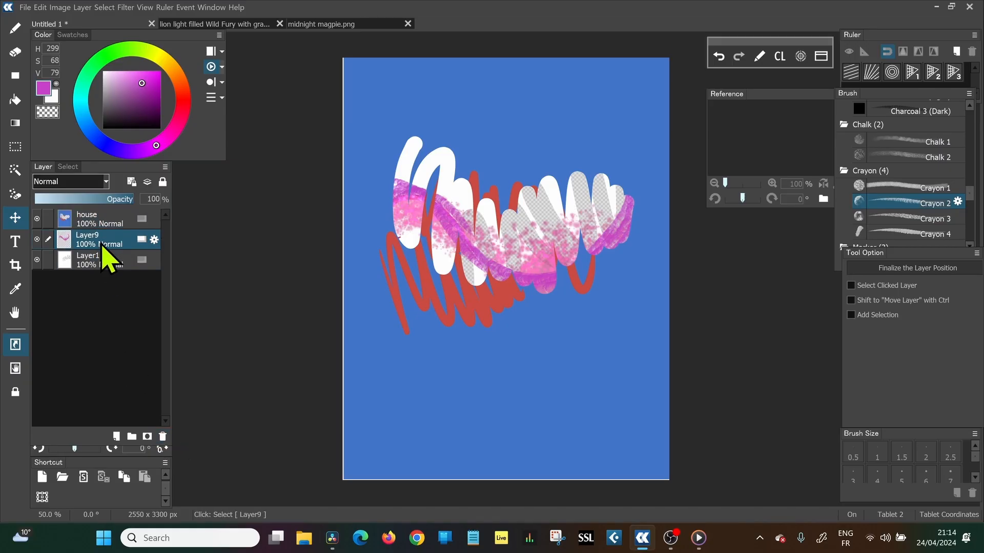
click(162, 441)
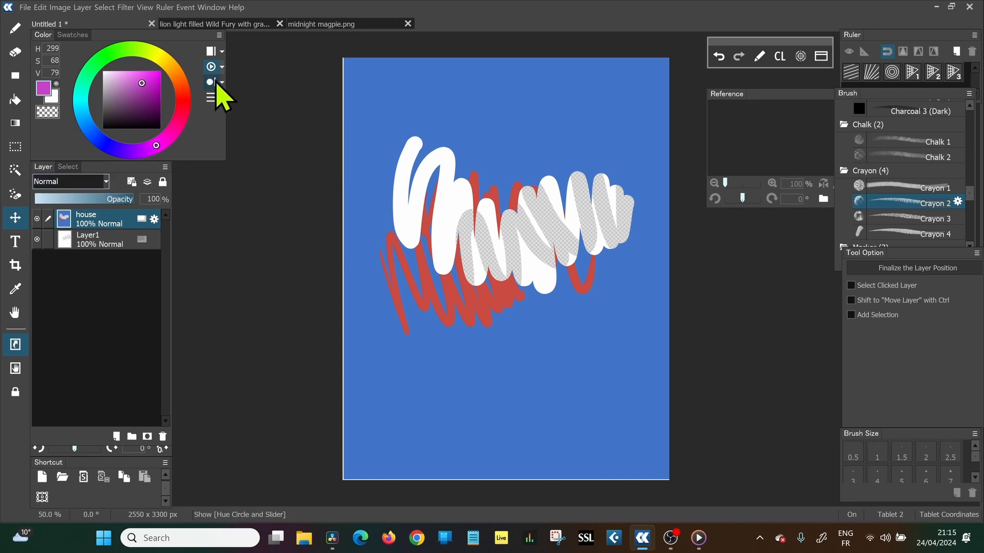
Switch to the Wild Fury lion image and make a rectangular selection over roughly the left half of the artwork
click(239, 25)
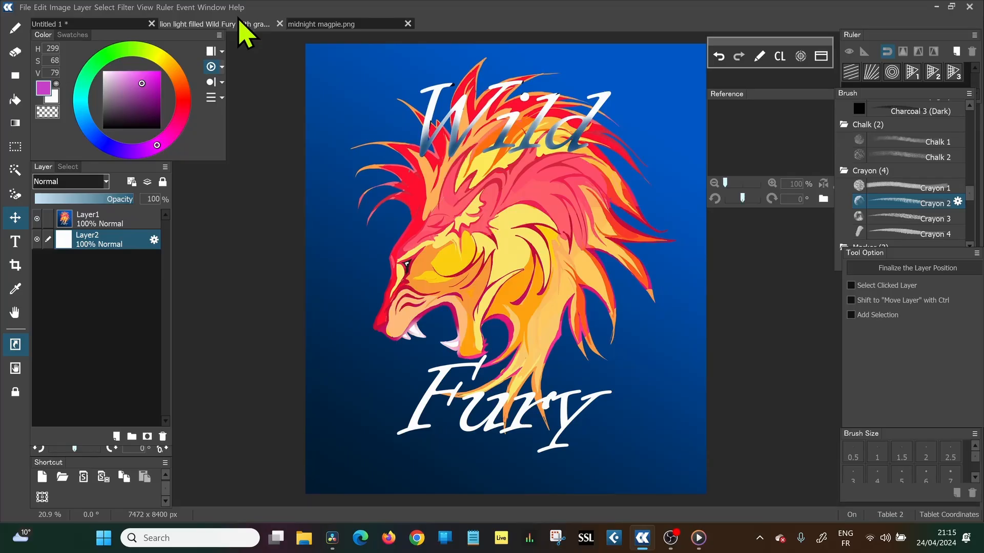
click(13, 151)
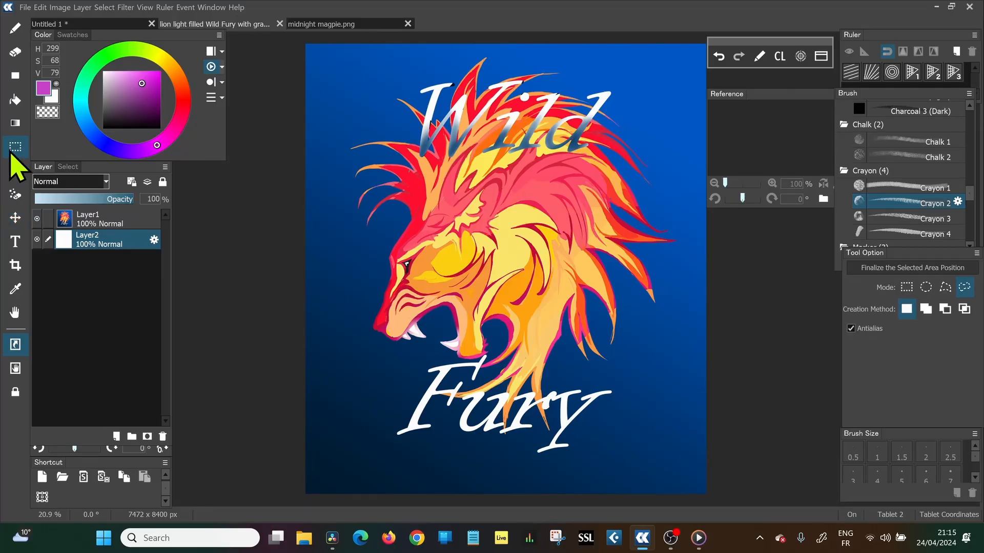
click(906, 286)
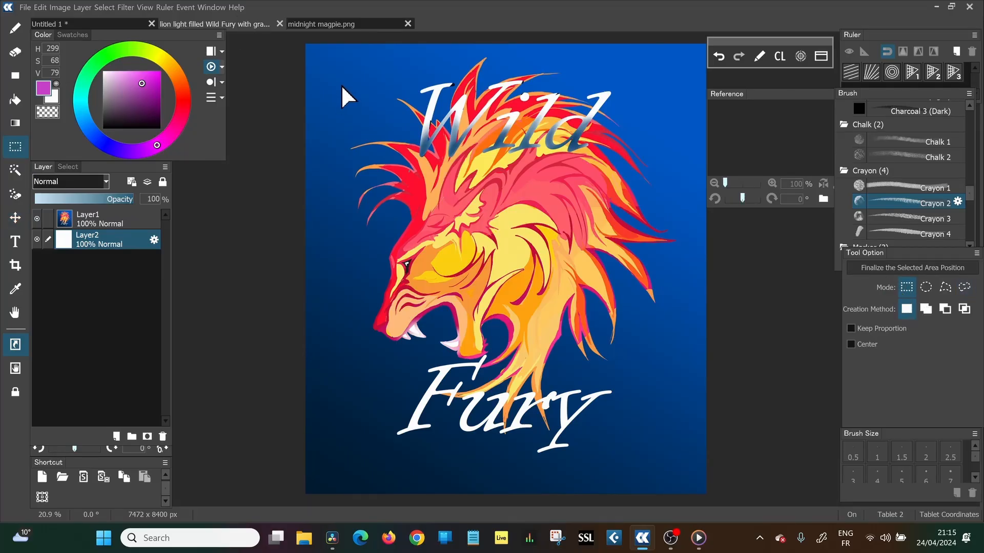
drag(334, 77, 560, 461)
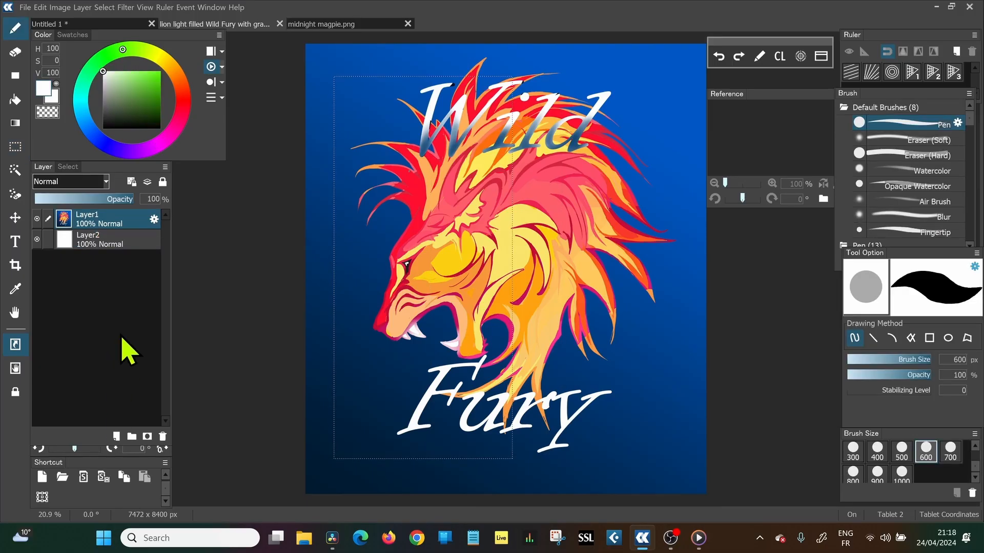
Add a new layer above the lion and paint white and green diagonal Pen stripes inside the selection, setting the brush size to 900 px
click(116, 436)
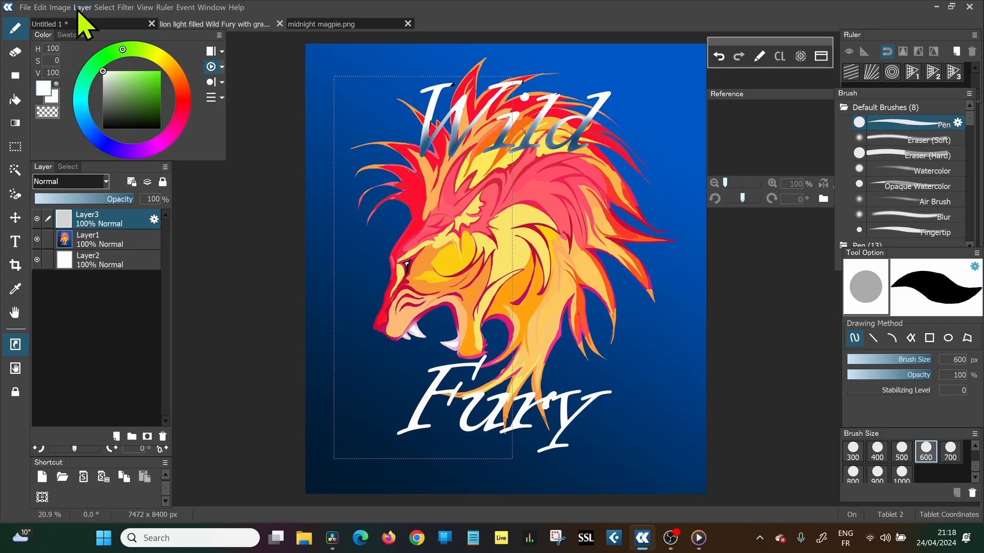
click(141, 79)
mouse_move(513, 71)
mouse_down()
mouse_move(513, 102)
mouse_move(329, 272)
mouse_up()
click(877, 469)
Paint yellow, orange and pink diagonal stripes below the green one, across the selected area on Layer3
click(167, 62)
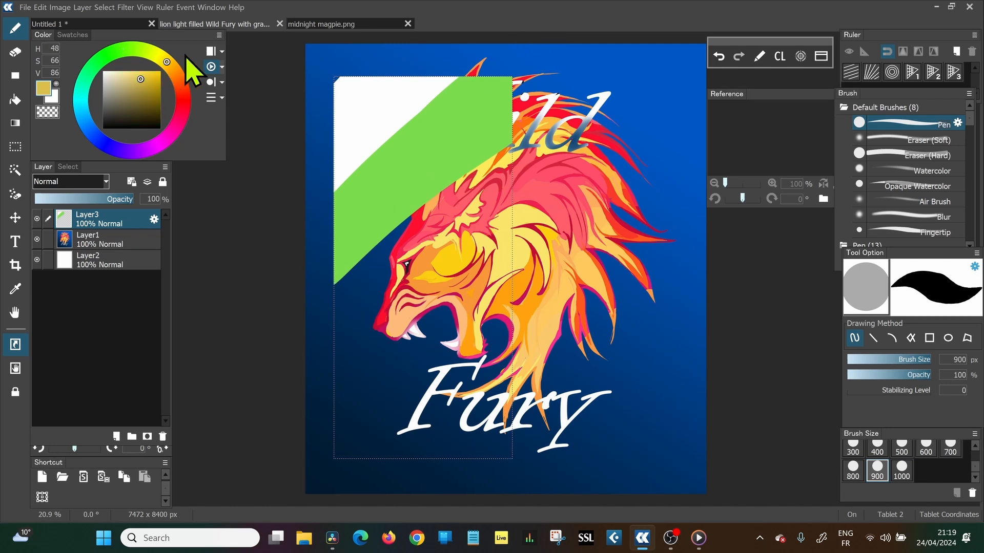
mouse_move(528, 136)
mouse_down()
mouse_move(329, 325)
mouse_move(307, 331)
mouse_up()
click(178, 79)
drag(518, 177, 314, 391)
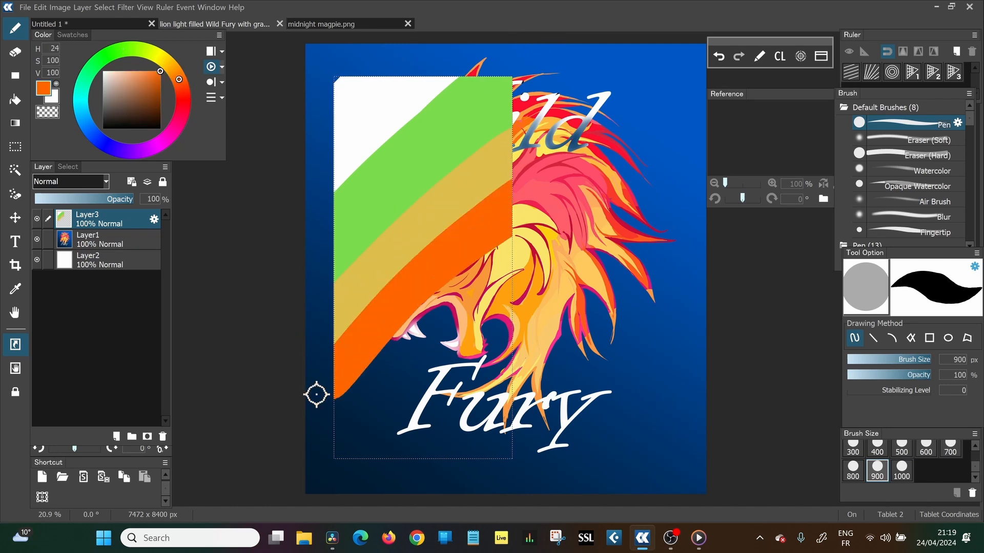
click(179, 121)
mouse_move(517, 210)
mouse_down()
mouse_move(391, 368)
mouse_move(316, 407)
mouse_up()
Fill the rest of the selection with dark grey, black and light blue stripes, add a purple one below the green, and open Layer3's blend mode choices
click(105, 115)
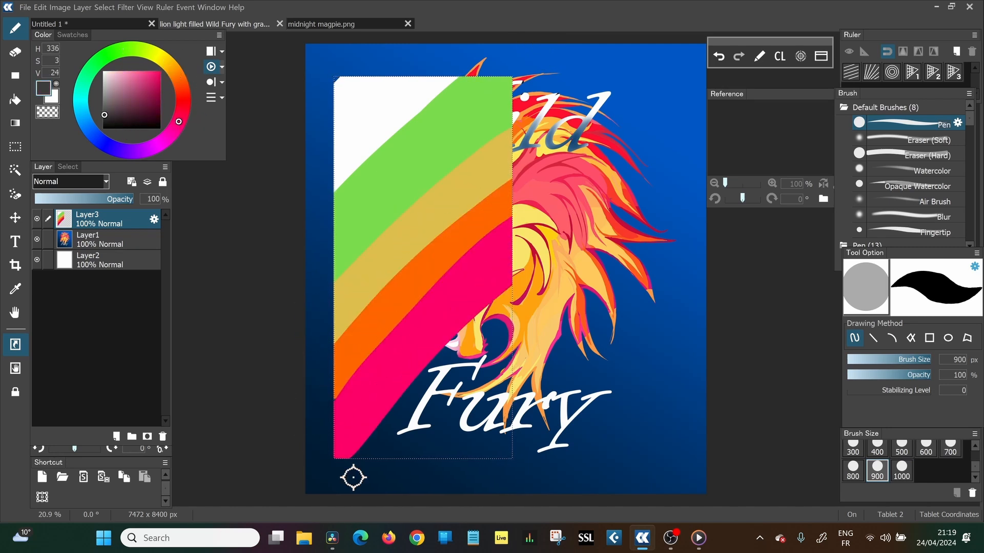
drag(352, 477, 387, 473)
click(109, 128)
drag(507, 338, 470, 406)
click(99, 136)
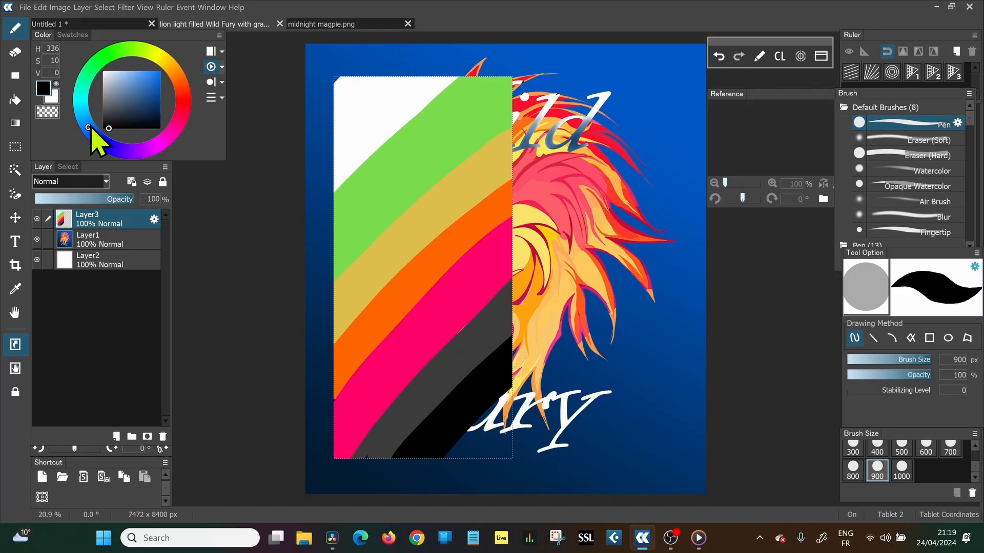
mouse_move(507, 359)
mouse_down()
mouse_move(444, 472)
mouse_move(487, 406)
mouse_move(518, 465)
mouse_up()
click(142, 71)
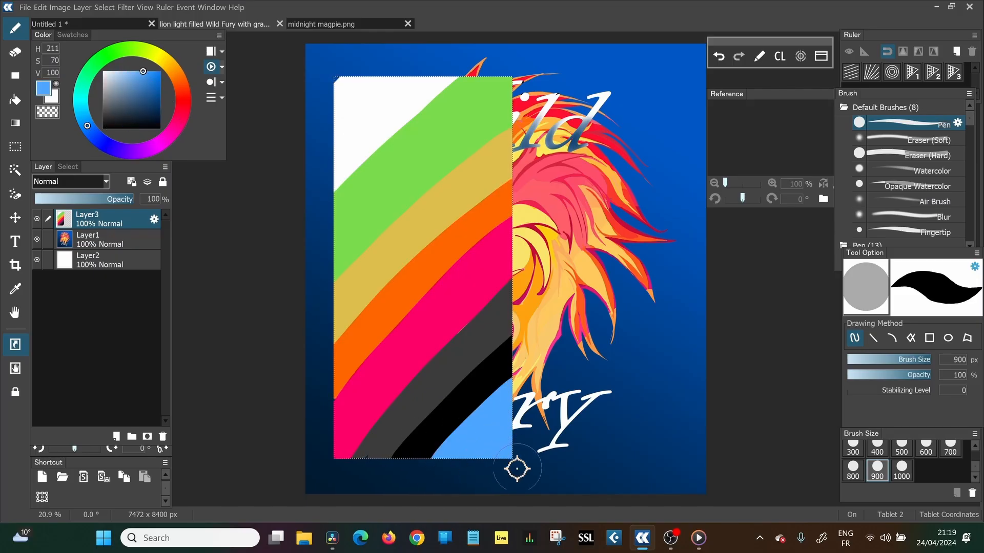
click(139, 152)
mouse_move(512, 100)
mouse_down()
mouse_move(359, 220)
mouse_move(296, 300)
mouse_up()
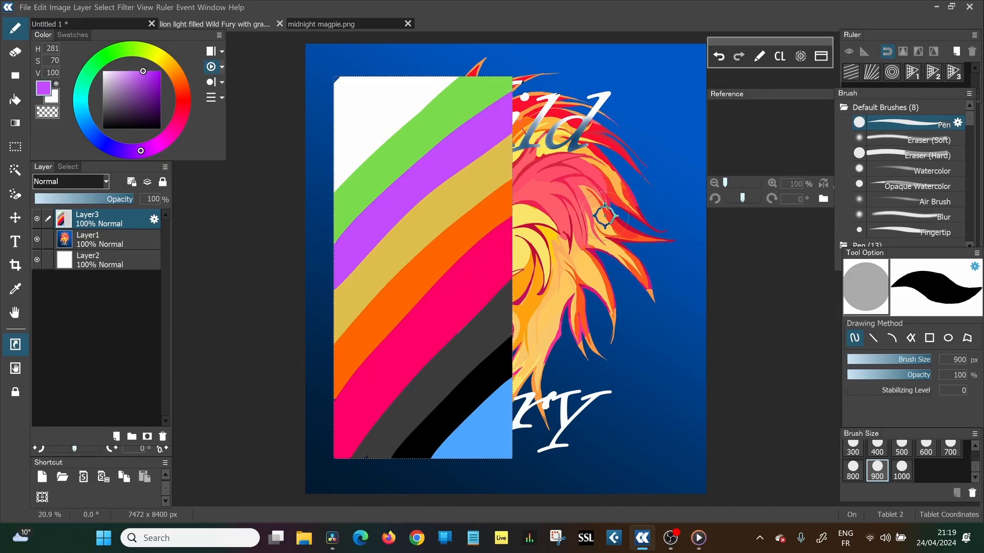
click(107, 182)
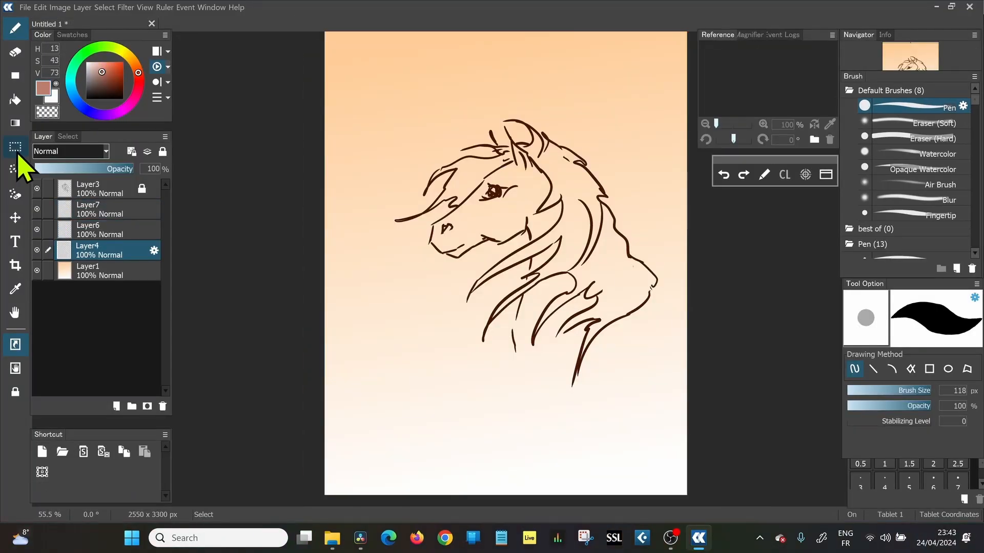
In the horse drawing, select a rectangular area below the muzzle and replace it with an elliptical selection across the neck
click(15, 149)
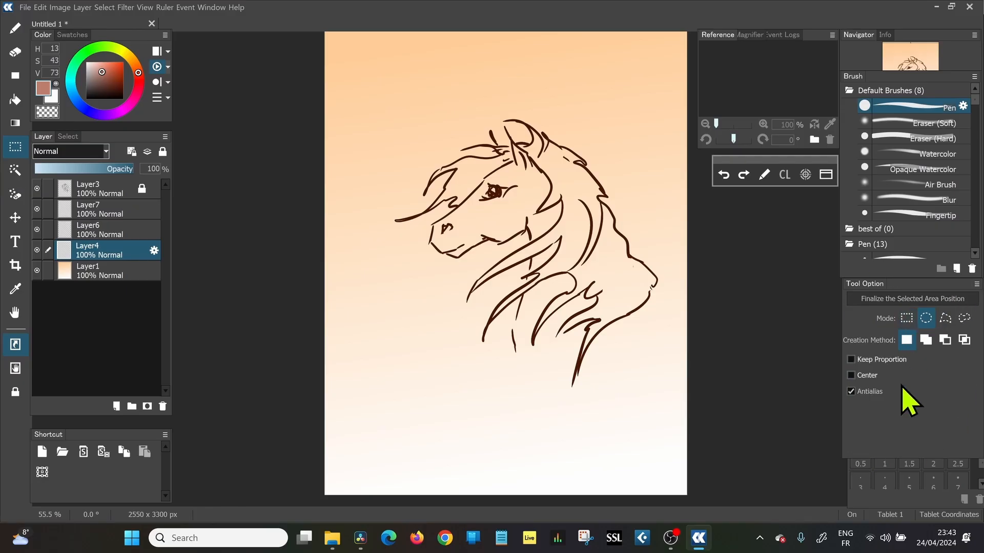
click(906, 318)
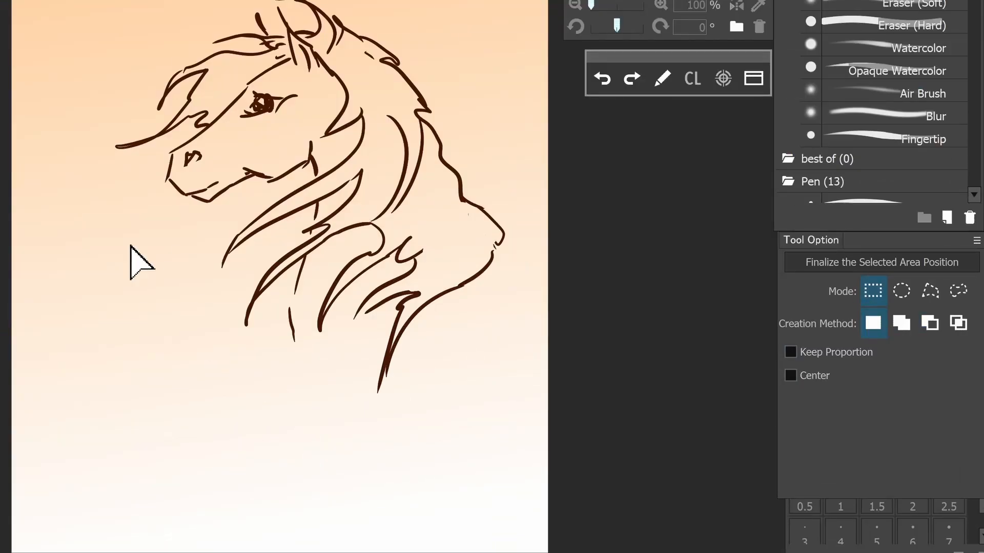
drag(127, 215, 311, 437)
click(901, 291)
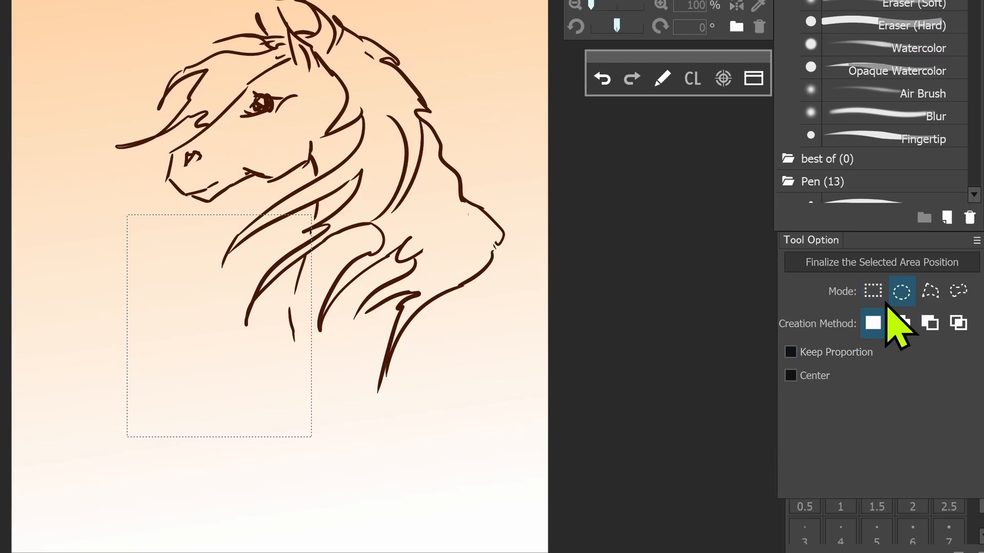
drag(122, 135, 459, 373)
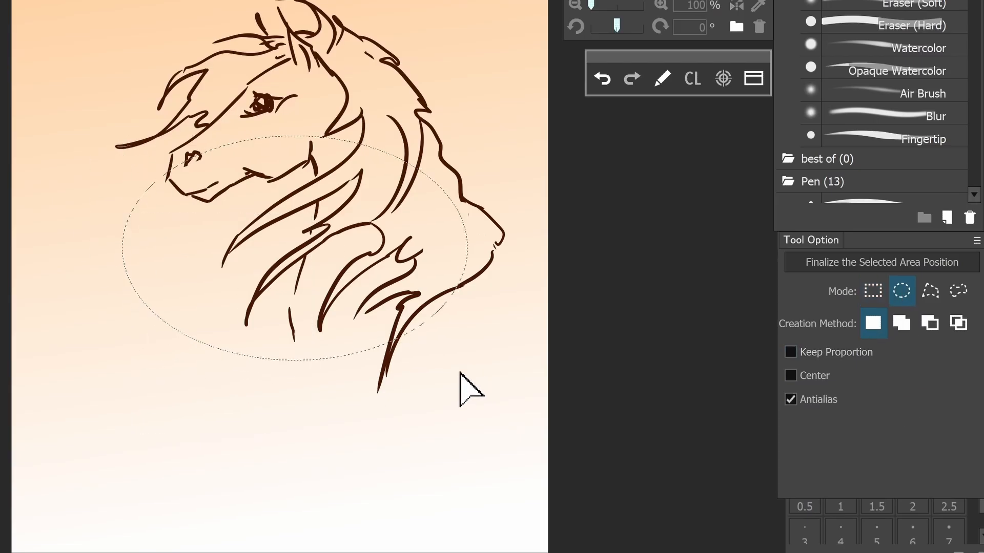
Make a polygonal selection with an inward notch in the empty area below the horse's chest
click(930, 290)
click(276, 436)
click(294, 418)
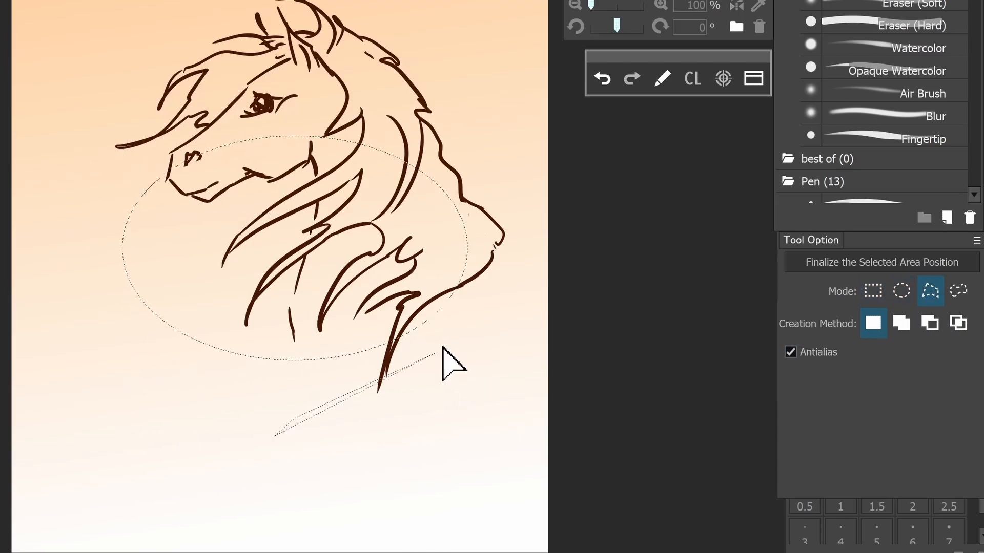
click(476, 343)
click(490, 474)
click(374, 516)
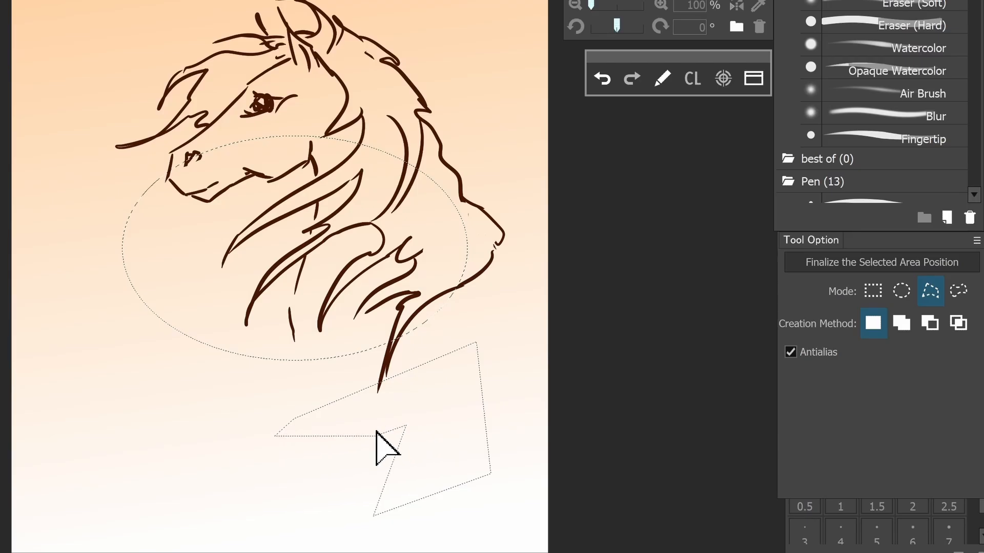
click(406, 427)
double_click(392, 438)
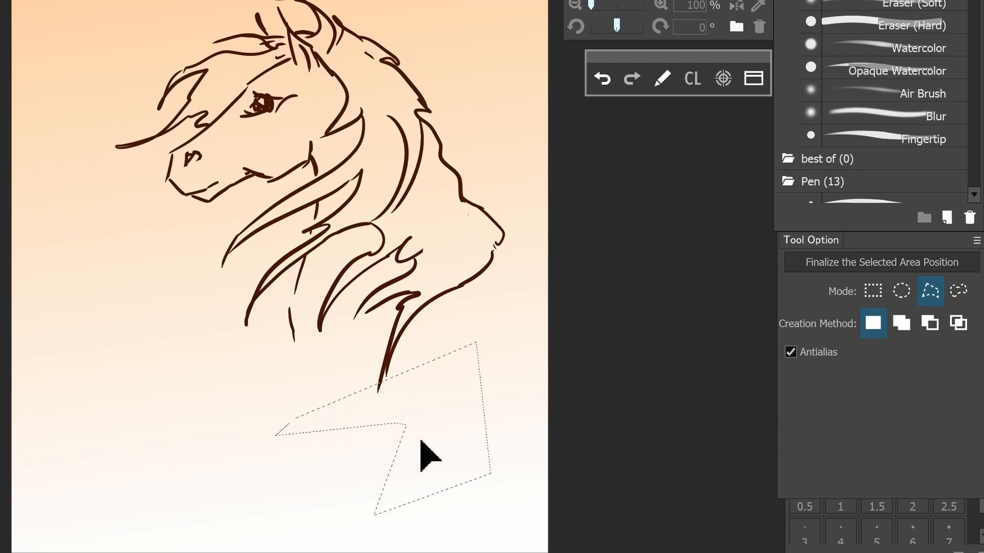
Lasso a freehand area below the horse's muzzle and trim it with a second overlapping lasso using the intersect creation method
click(958, 291)
mouse_move(108, 312)
mouse_down()
mouse_move(52, 389)
mouse_move(111, 461)
mouse_move(144, 392)
mouse_move(231, 354)
mouse_move(251, 264)
mouse_move(133, 260)
mouse_move(105, 313)
mouse_up()
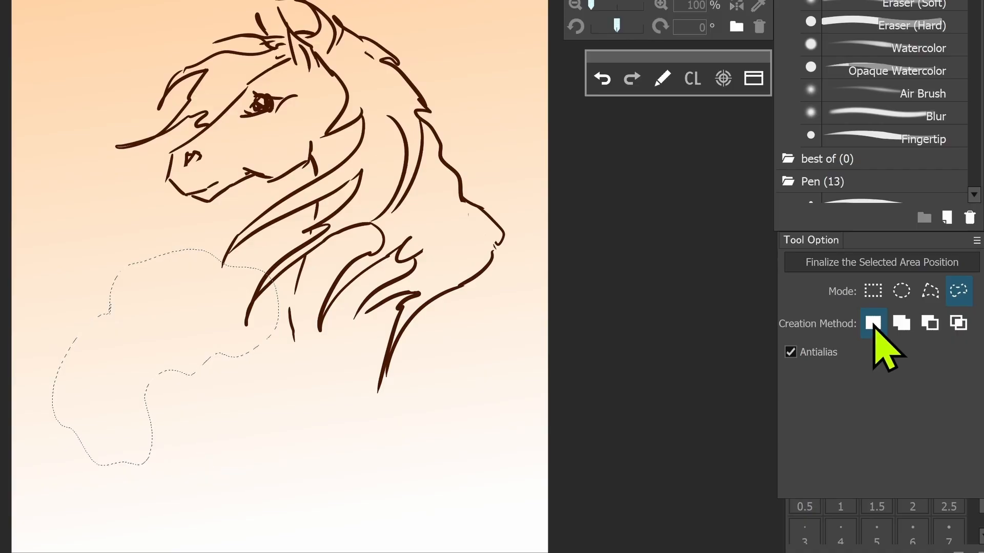
click(958, 325)
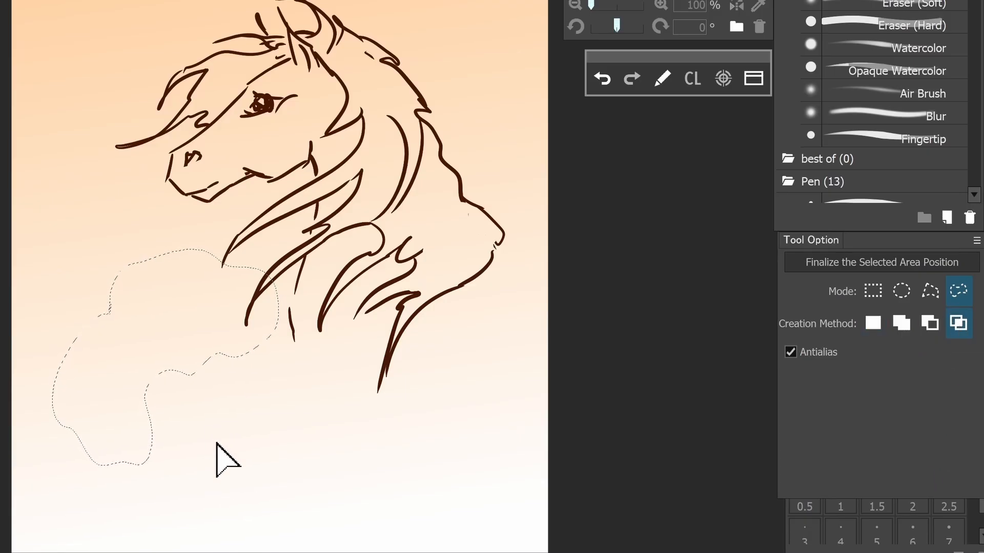
drag(275, 438, 258, 436)
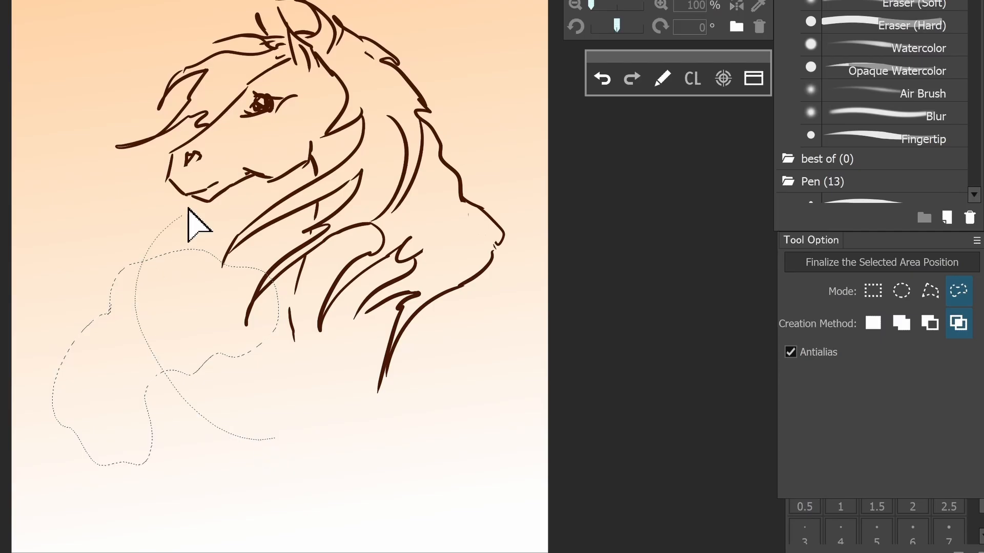
mouse_move(188, 215)
mouse_down()
mouse_move(301, 222)
mouse_move(364, 360)
mouse_move(315, 427)
mouse_move(262, 437)
mouse_up()
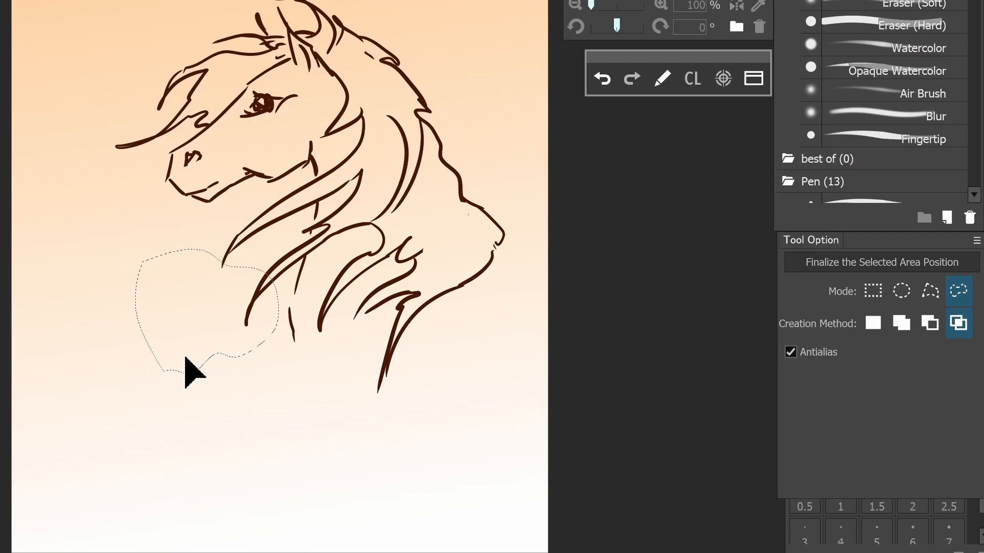
With the new-selection creation method, lasso a round area below the muzzle and replace it with another below the chest
click(873, 324)
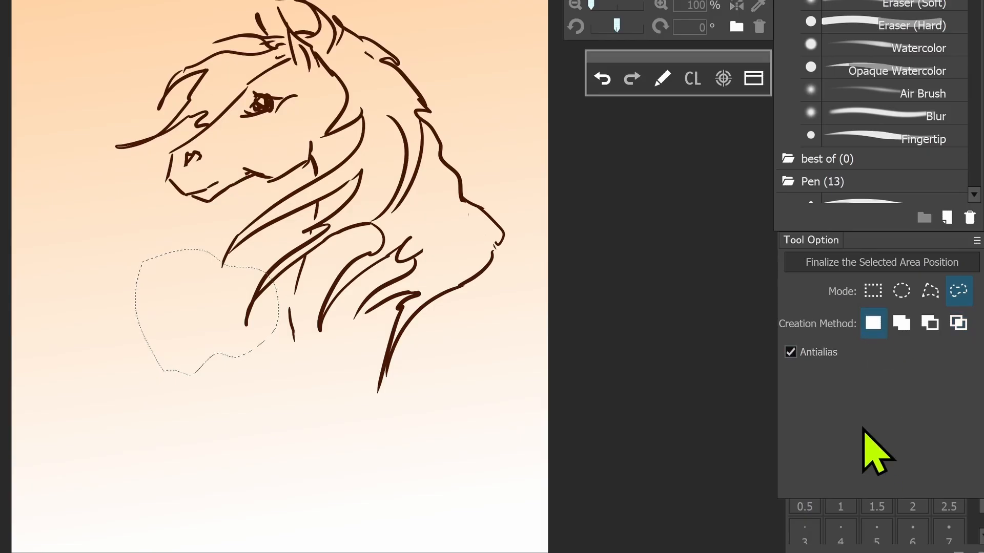
mouse_move(194, 443)
mouse_down()
mouse_move(80, 341)
mouse_move(249, 219)
mouse_move(256, 440)
mouse_move(174, 439)
mouse_up()
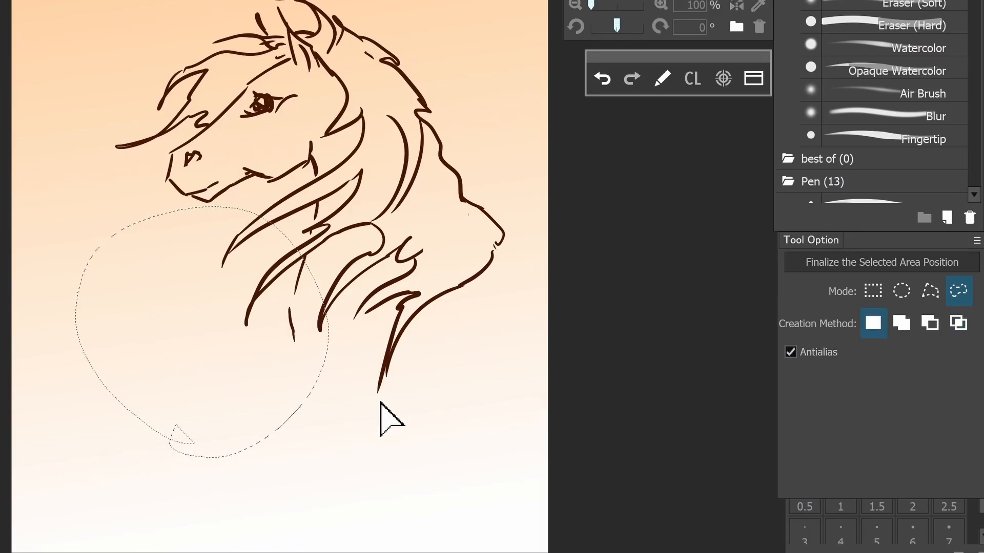
mouse_move(410, 324)
mouse_down()
mouse_move(332, 377)
mouse_move(471, 455)
mouse_move(410, 322)
mouse_up()
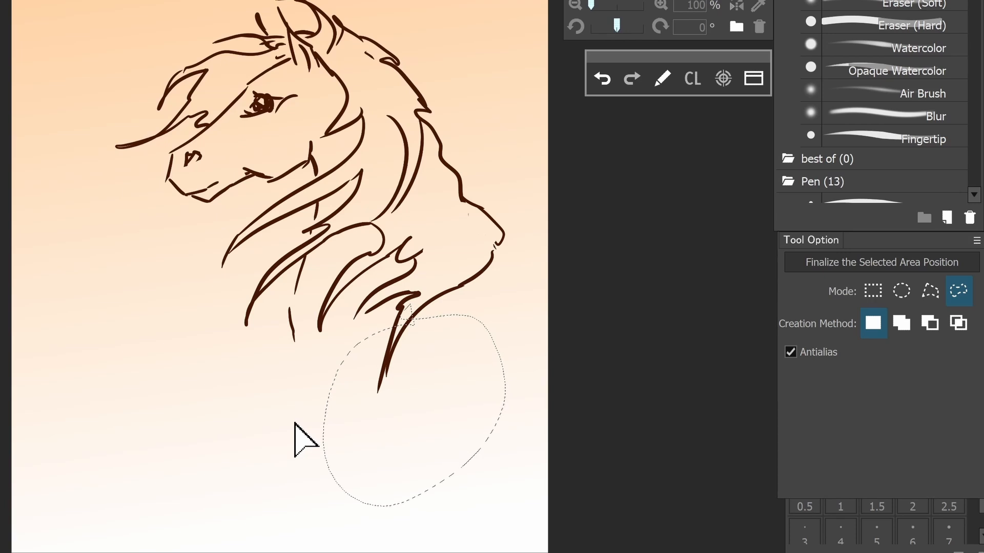
Extend the selection into a cloud shape with overlapping freehand areas using the add creation method, shifting it slightly up and left
click(901, 323)
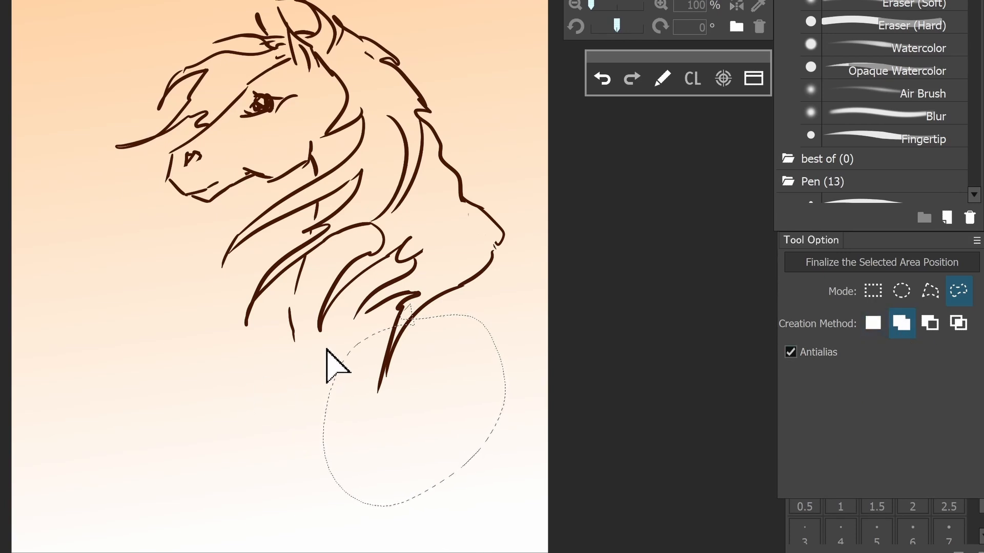
mouse_move(327, 350)
mouse_down()
mouse_move(282, 340)
mouse_move(199, 398)
mouse_move(200, 474)
mouse_move(254, 512)
mouse_move(306, 511)
mouse_move(359, 485)
mouse_move(383, 419)
mouse_move(353, 356)
mouse_move(306, 341)
mouse_up()
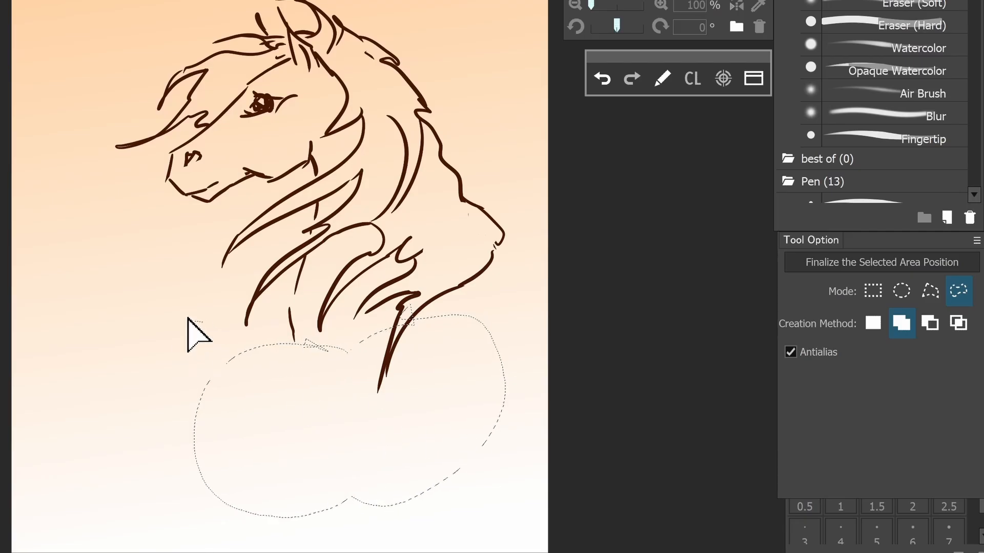
mouse_move(188, 318)
mouse_down()
mouse_move(248, 466)
mouse_move(176, 329)
mouse_move(188, 290)
mouse_up()
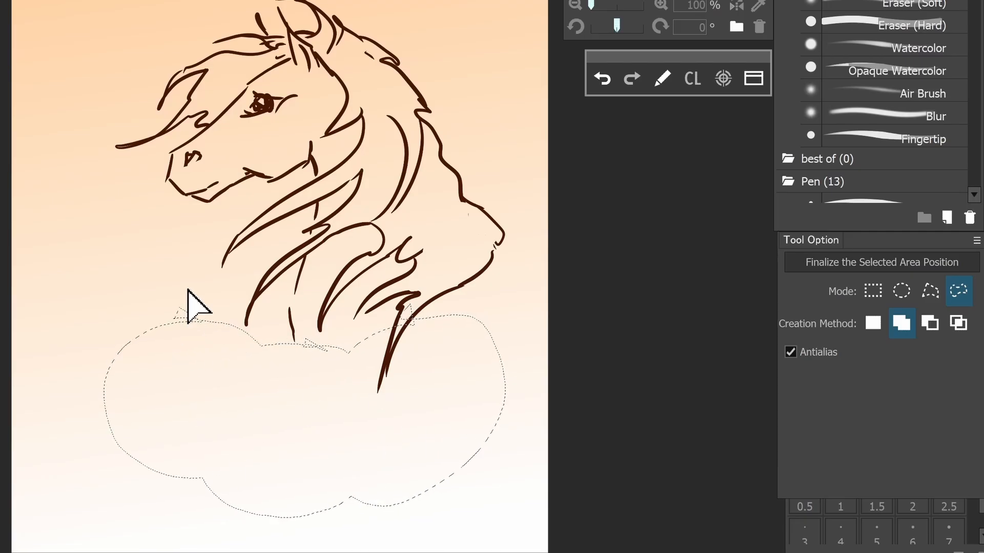
mouse_move(173, 369)
mouse_down()
mouse_move(131, 329)
mouse_move(119, 265)
mouse_move(167, 323)
mouse_move(149, 377)
mouse_move(131, 345)
mouse_move(159, 327)
mouse_move(157, 360)
mouse_move(115, 263)
mouse_move(145, 268)
mouse_move(99, 307)
mouse_move(125, 246)
mouse_move(213, 274)
mouse_move(123, 326)
mouse_move(102, 307)
mouse_up()
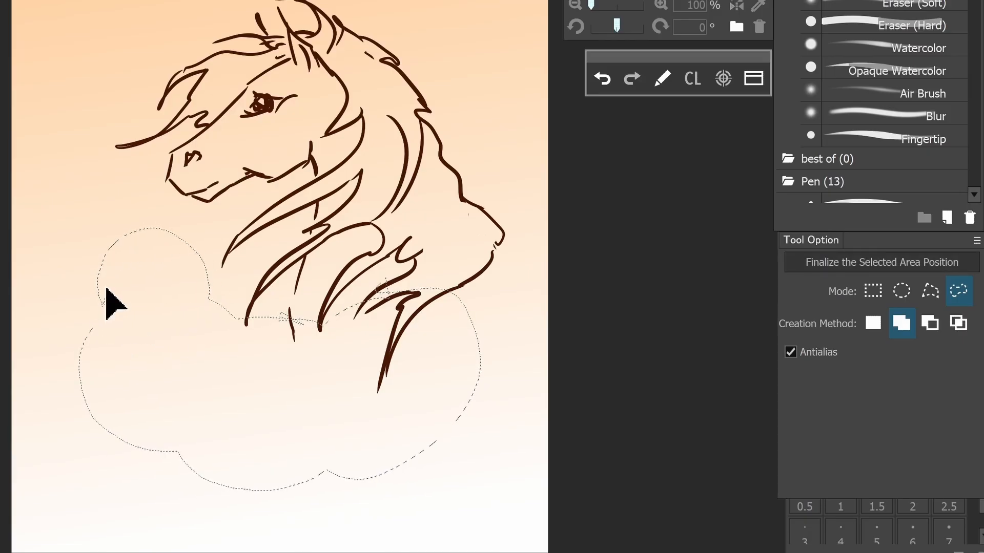
Subtract freehand areas from the lower-left and upper parts of the cloud-shaped selection using the subtract creation method
click(930, 323)
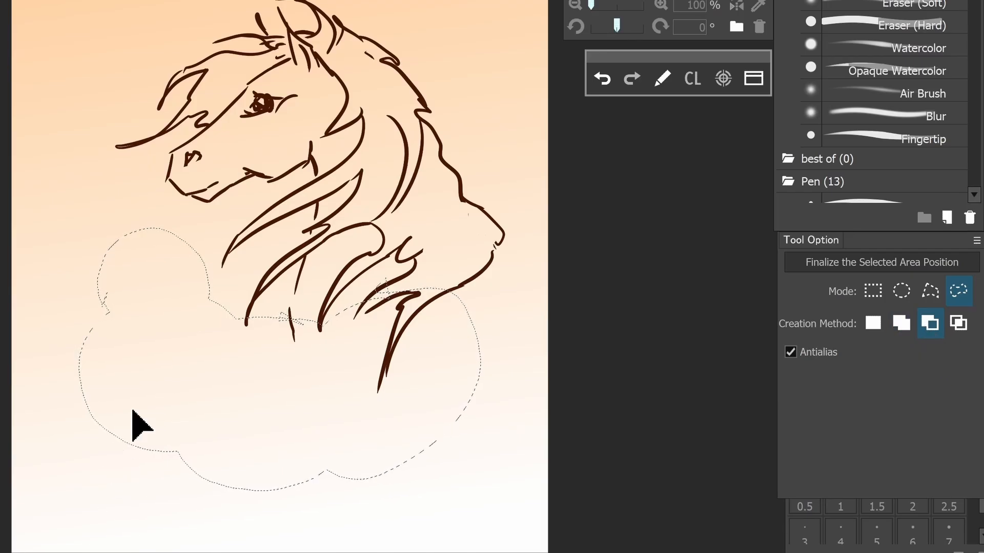
mouse_move(132, 422)
mouse_down()
mouse_move(112, 435)
mouse_move(138, 406)
mouse_up()
mouse_move(100, 455)
mouse_down()
mouse_move(131, 384)
mouse_move(195, 488)
mouse_move(88, 456)
mouse_move(189, 213)
mouse_move(253, 365)
mouse_move(313, 311)
mouse_up()
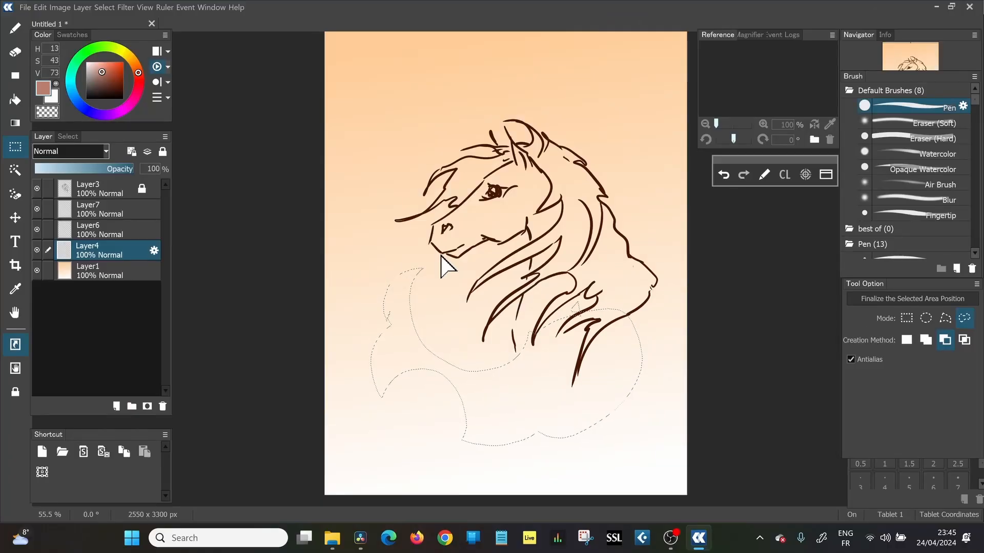
Deselect the selected area and set the selection mode to ellipse
click(106, 7)
click(129, 36)
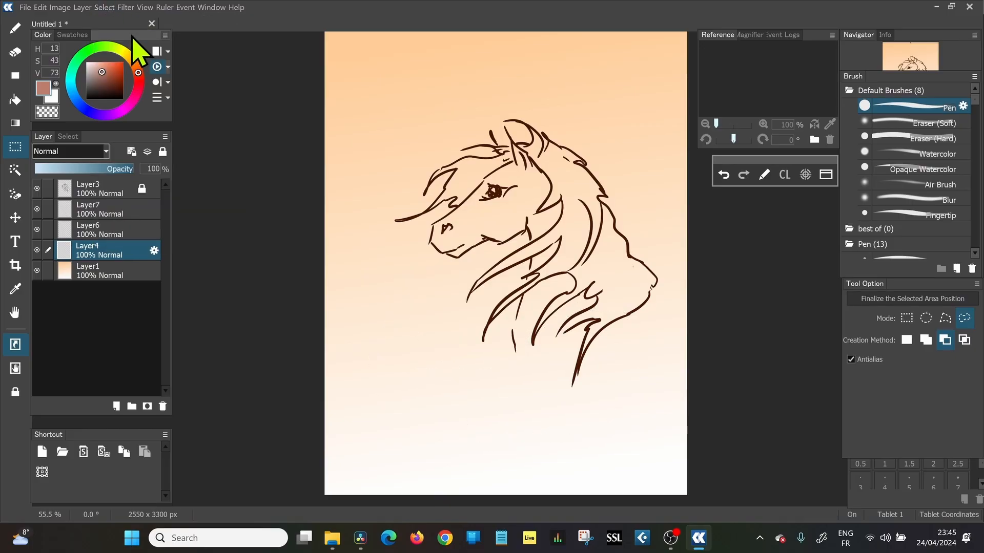
click(925, 320)
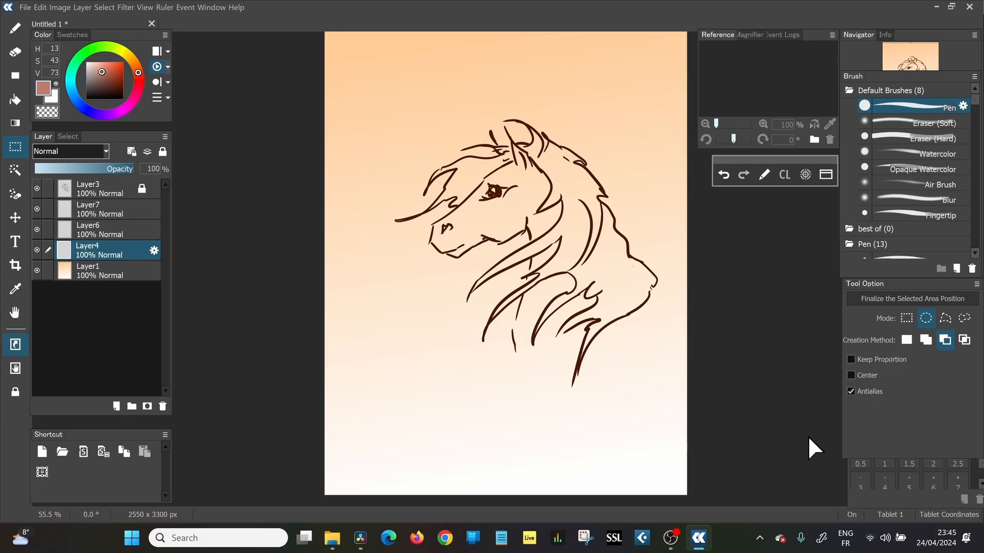
Create a circular selection around the horse's head and mane and position it over the drawing
mouse_move(390, 115)
mouse_down()
mouse_move(435, 256)
mouse_move(650, 356)
mouse_up()
drag(538, 279, 533, 239)
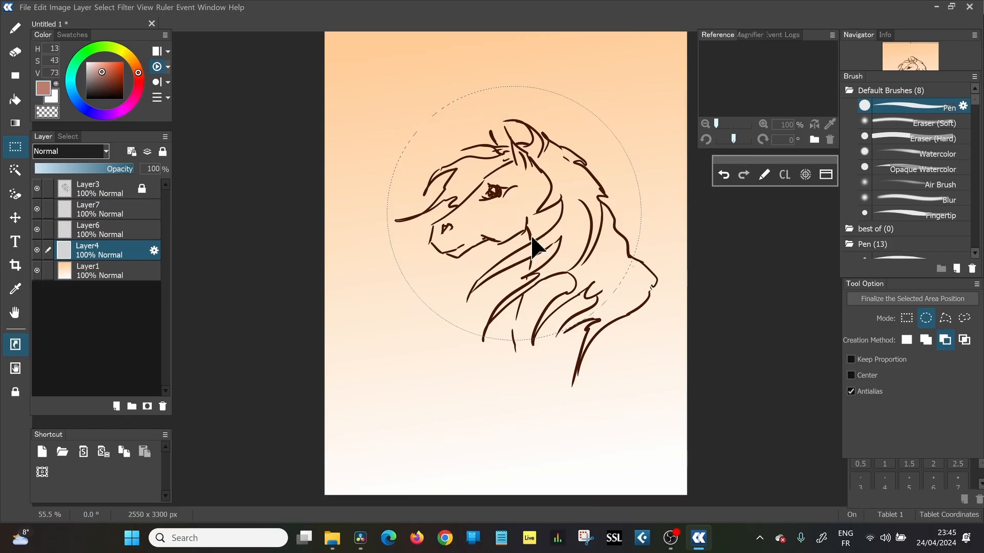
Set up the Gradient tool with the Transparent to Foreground gradient and a light blue foreground colour (H 212, S 67, V 100)
click(14, 124)
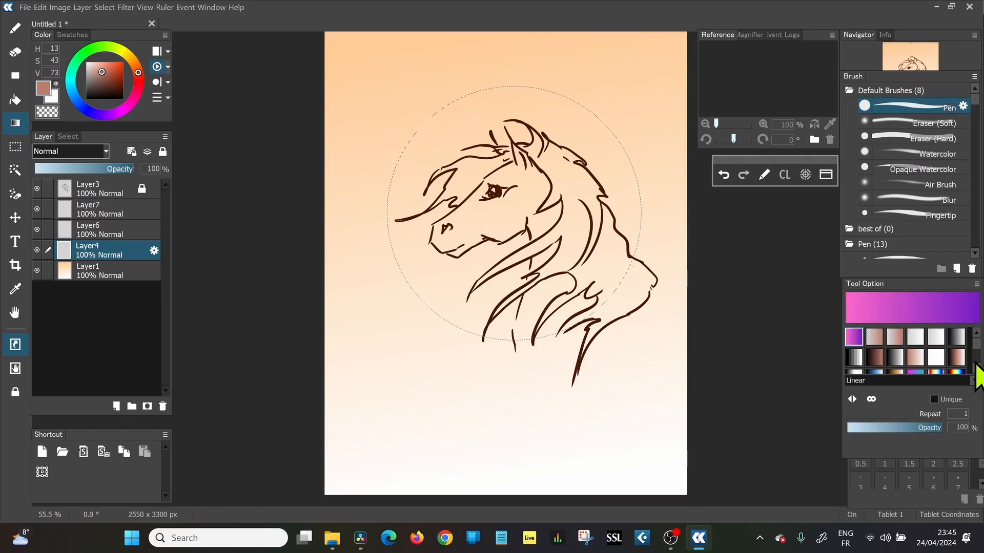
click(75, 96)
drag(78, 100, 110, 57)
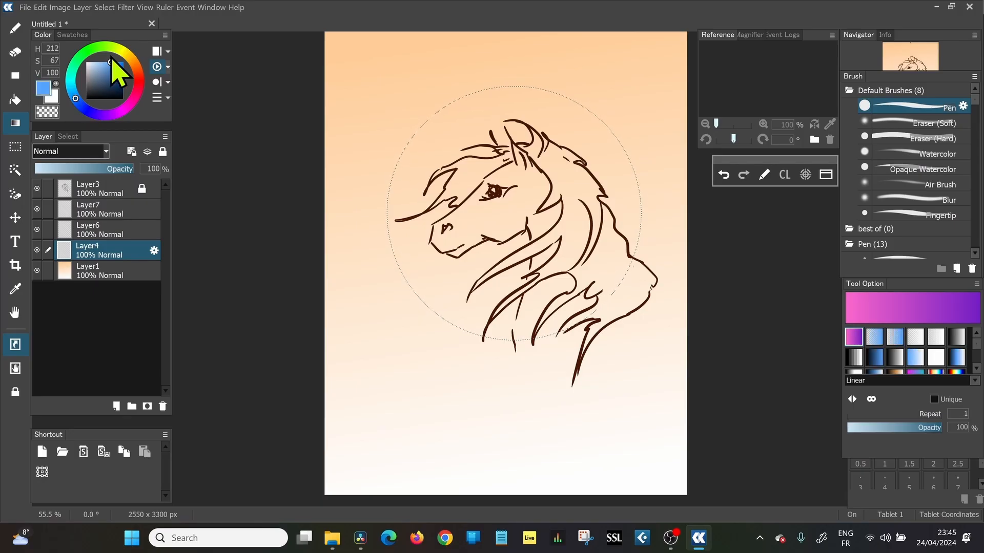
click(894, 339)
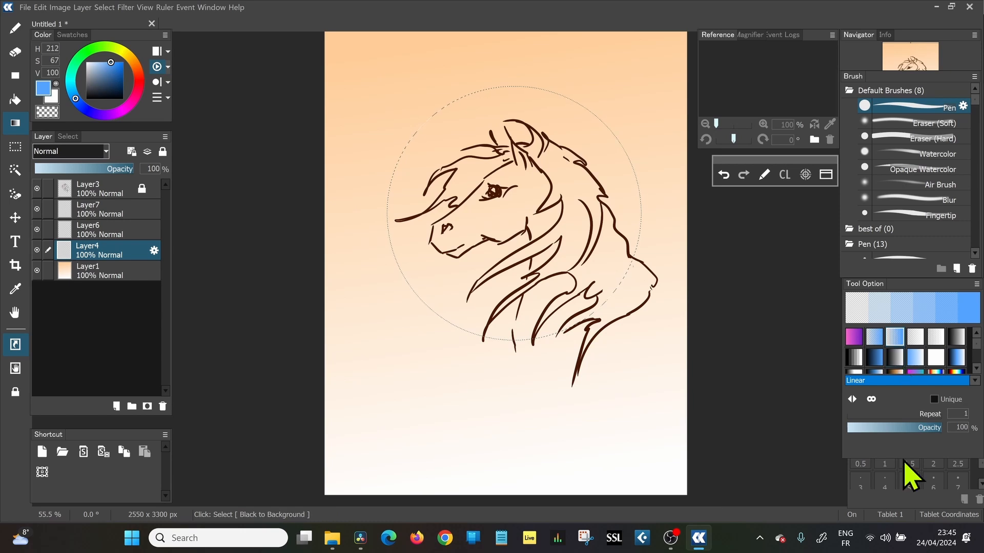
click(873, 338)
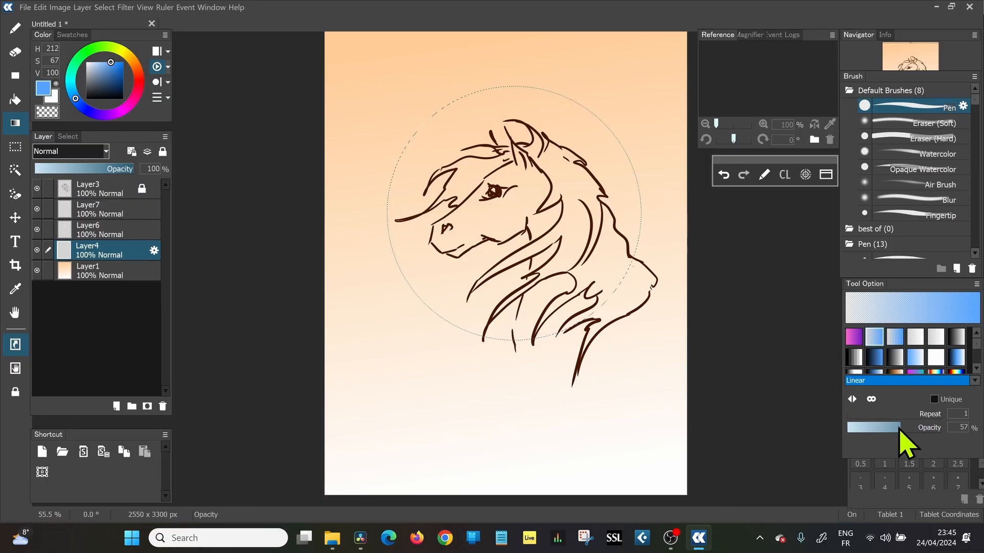
Examine the gradient shape options and the Transparent to Foreground settings in the Gradient Editor without changing them
click(971, 381)
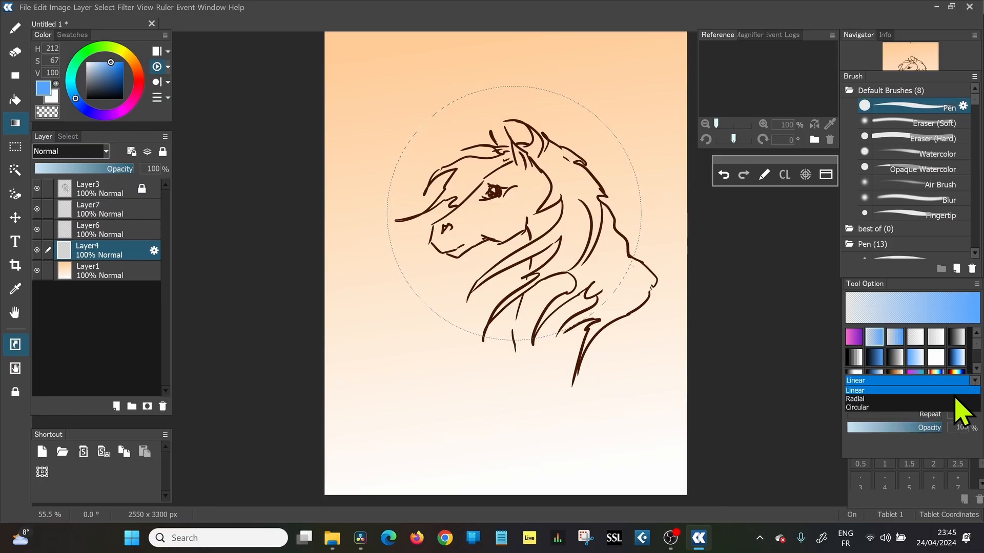
click(972, 390)
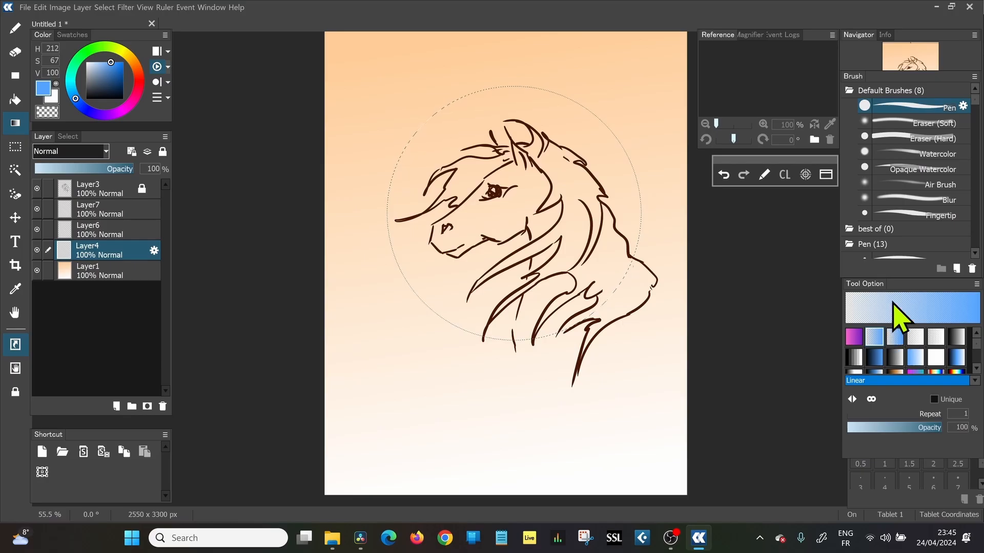
double_click(878, 342)
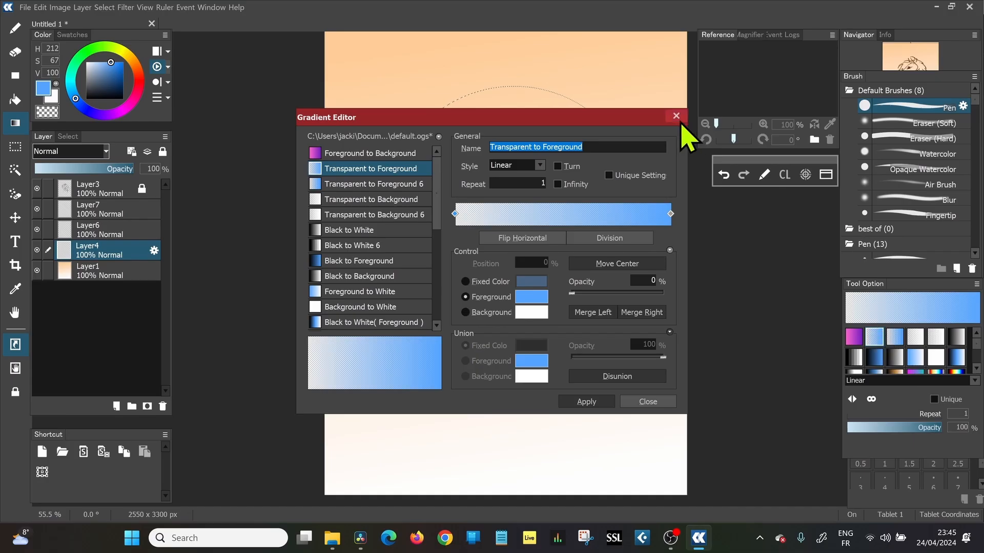
click(674, 117)
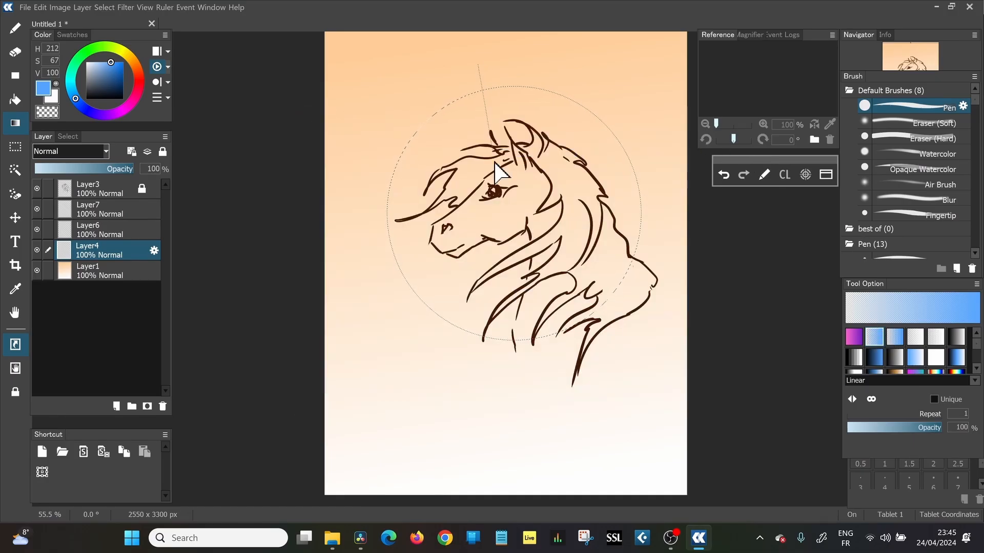
Fill the circular selection on Layer4 with the linear blue gradient from top to bottom, and invert the selection
drag(495, 162, 538, 402)
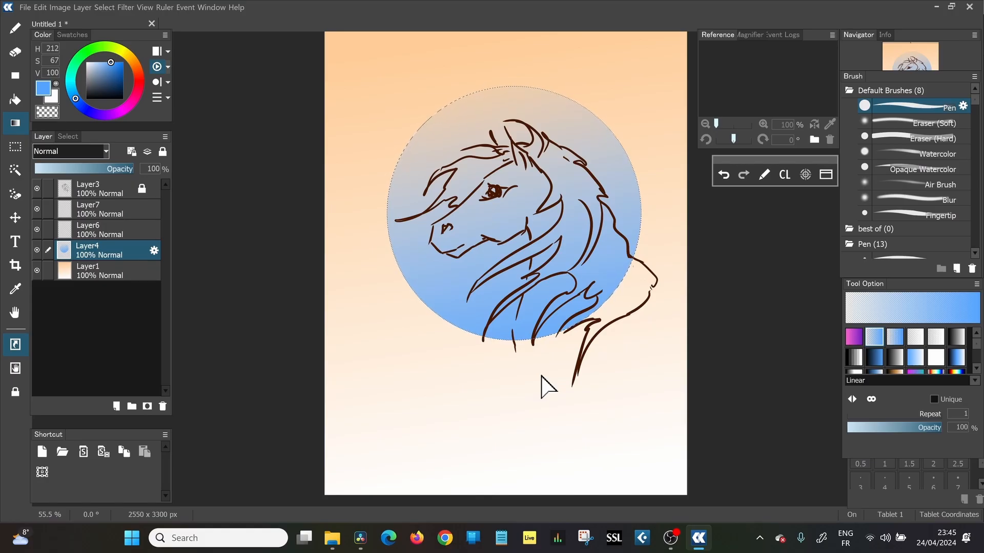
click(109, 7)
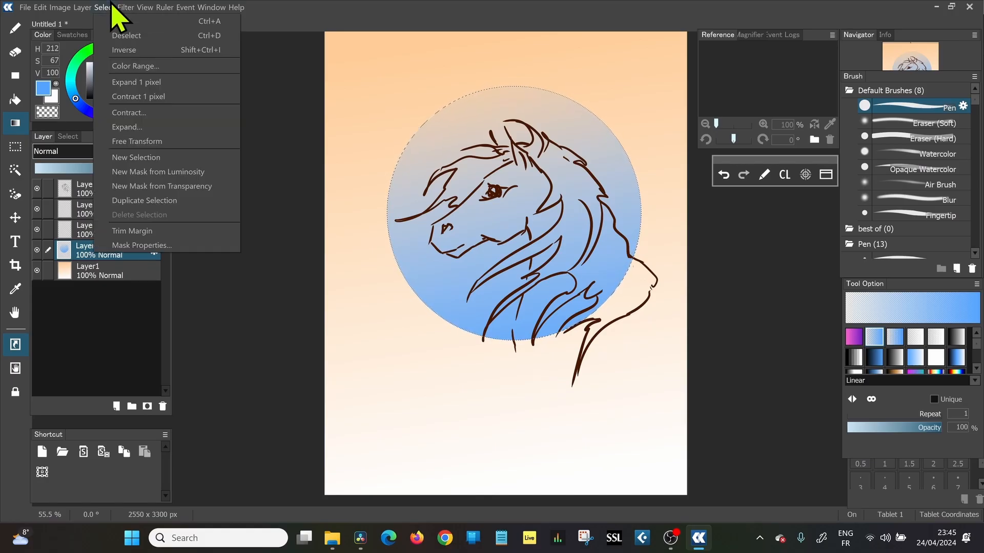
click(170, 51)
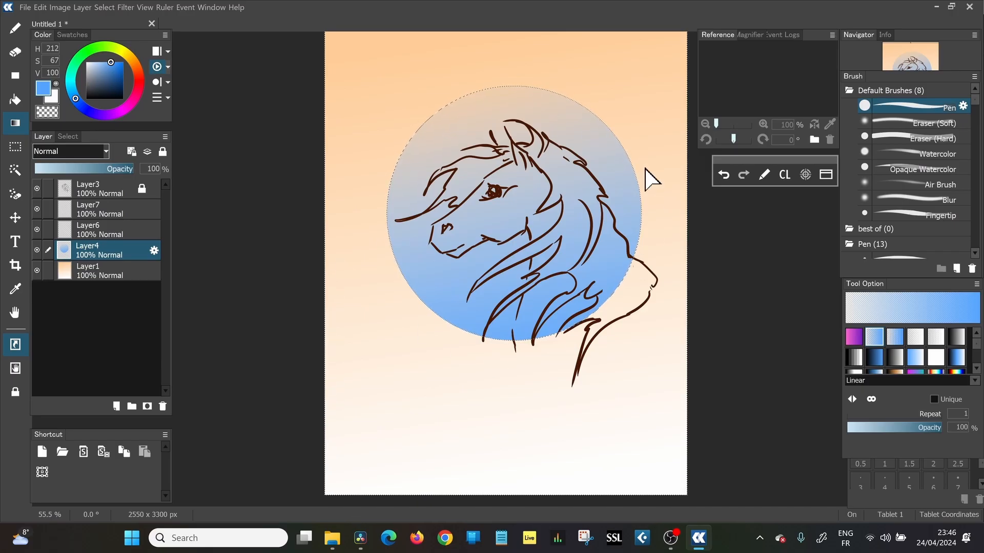
Make Layer6 active and set the foreground colour to violet-blue (H 234, S 67, V 100)
ctrl+click(112, 233)
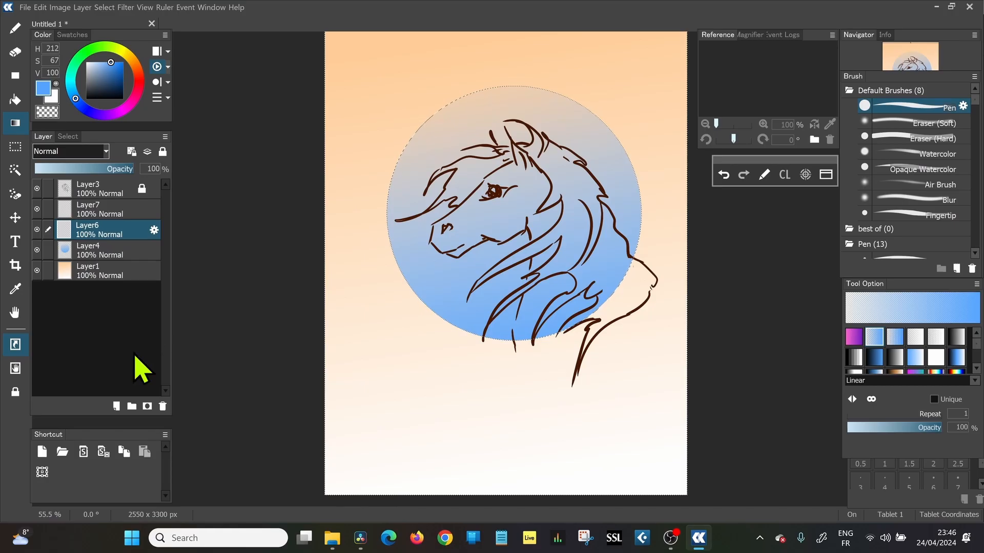
click(130, 63)
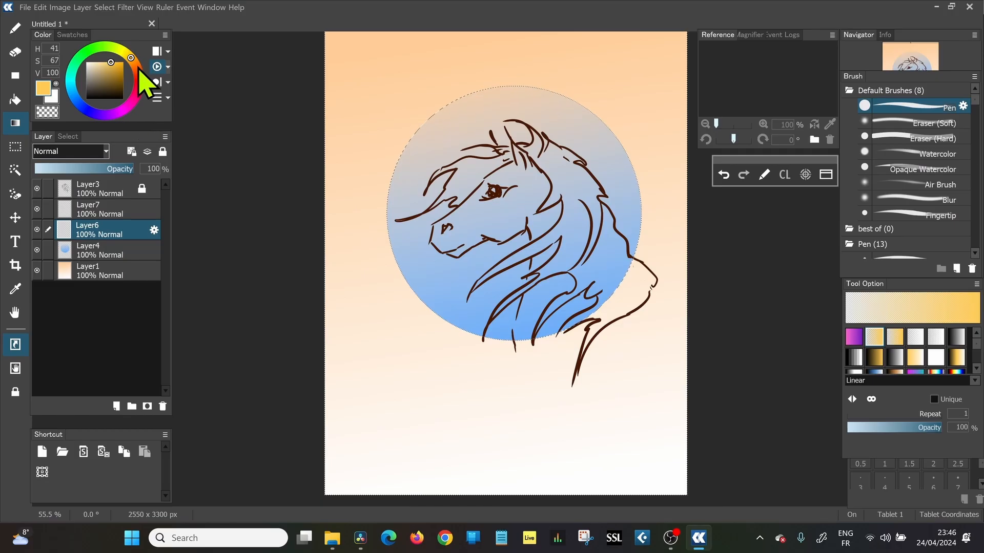
click(71, 88)
drag(75, 88, 85, 106)
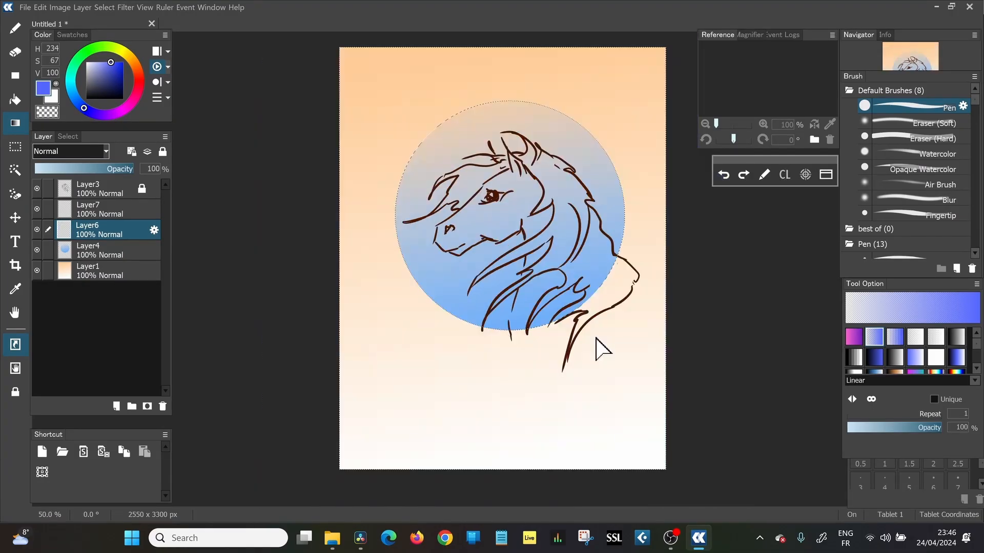
Switch to the selection tool and remove the current selection from the canvas
click(25, 148)
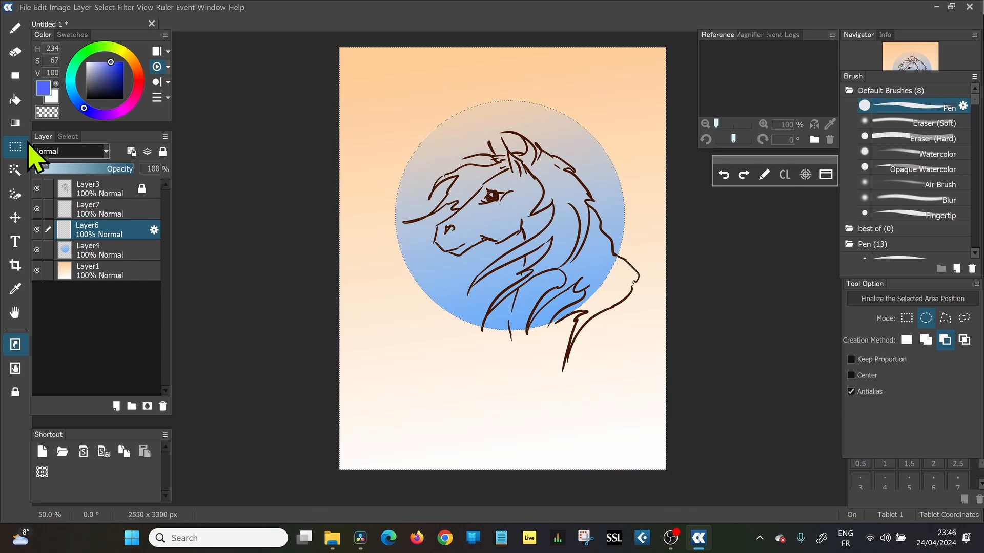
click(106, 7)
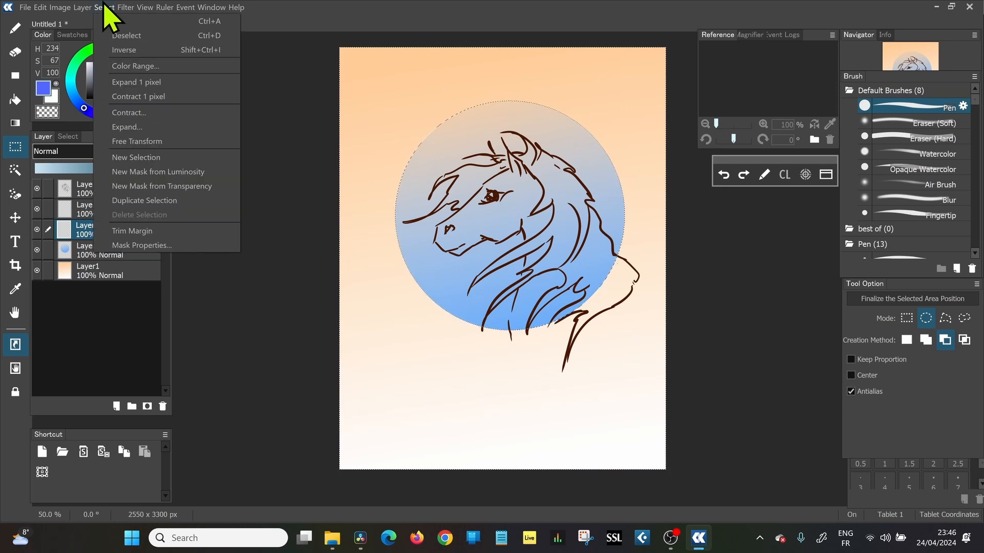
click(137, 32)
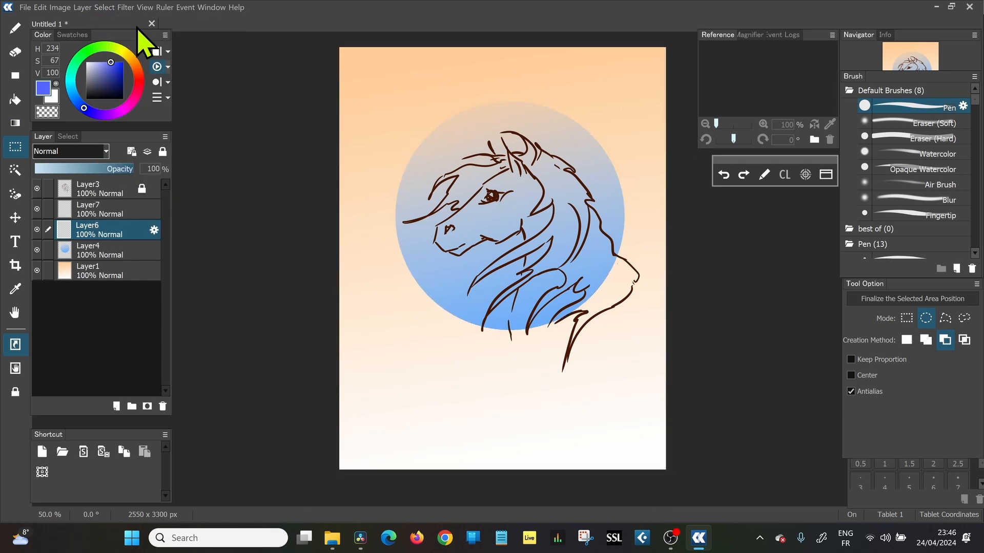
Trace the outlines of the forelock and the flowing mane with additive freehand selections
click(963, 318)
key(ctrl+plus)
key(ctrl+plus)
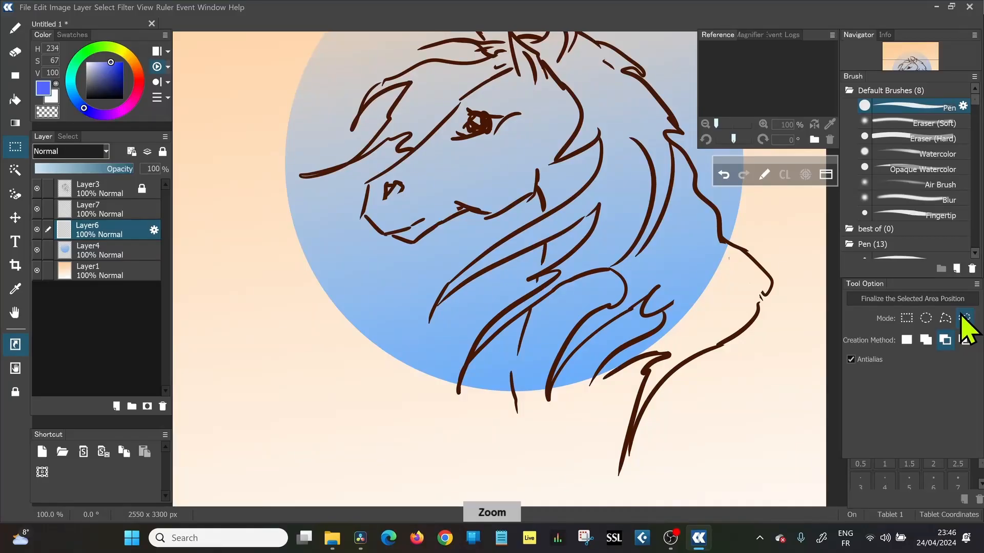
key(space)
drag(554, 283, 543, 358)
key(ctrl+minus)
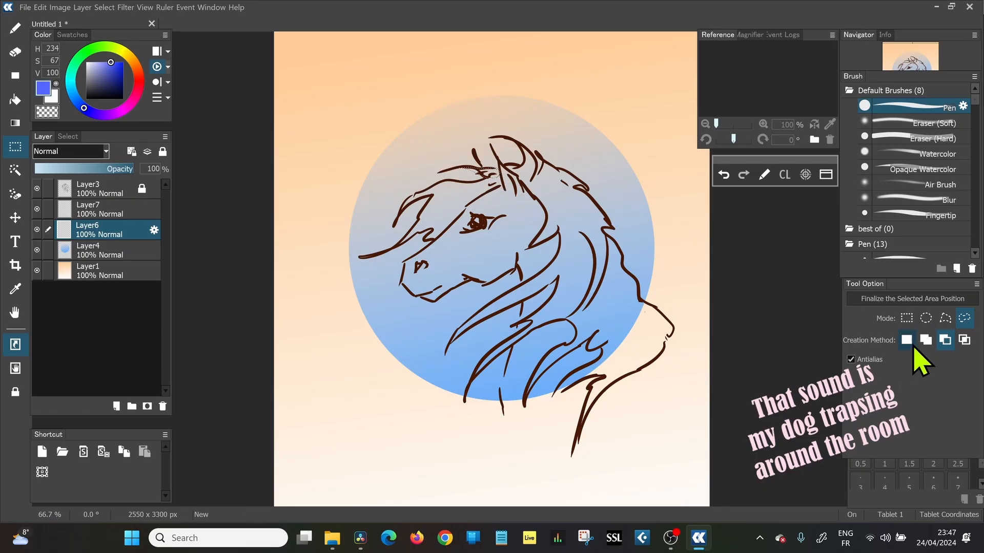
click(931, 336)
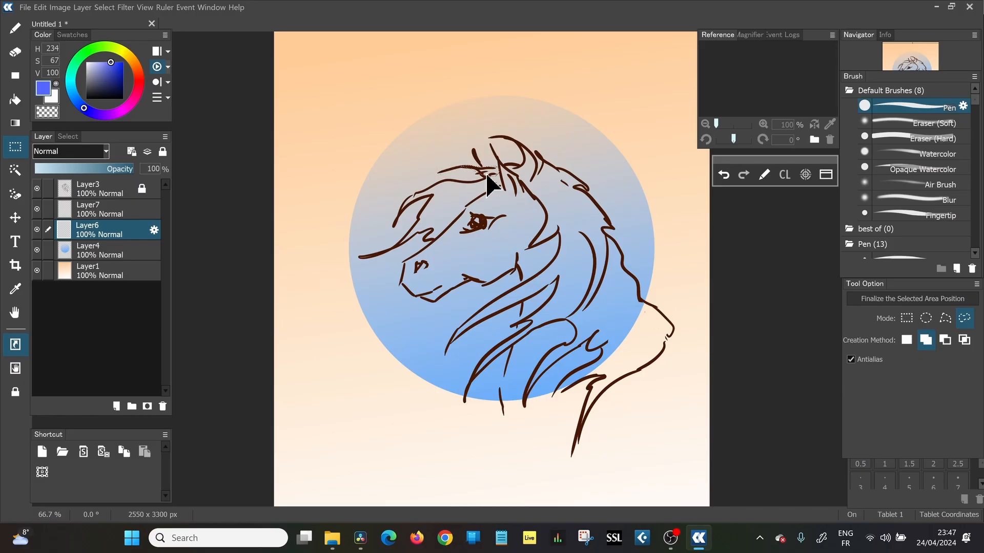
mouse_move(488, 176)
mouse_down()
mouse_move(394, 223)
mouse_move(367, 257)
mouse_move(444, 225)
mouse_up()
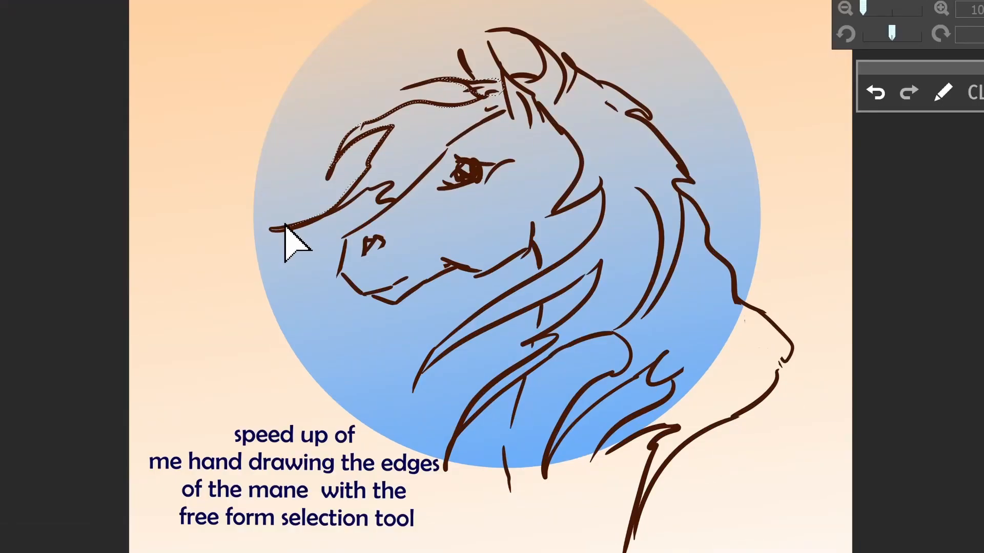
mouse_move(415, 198)
mouse_down()
mouse_move(527, 41)
mouse_move(647, 119)
mouse_move(638, 205)
mouse_move(516, 70)
mouse_move(606, 202)
mouse_move(487, 314)
mouse_move(572, 337)
mouse_move(544, 474)
mouse_move(669, 385)
mouse_move(642, 471)
mouse_move(776, 371)
mouse_move(715, 256)
mouse_move(637, 160)
mouse_move(605, 215)
mouse_up()
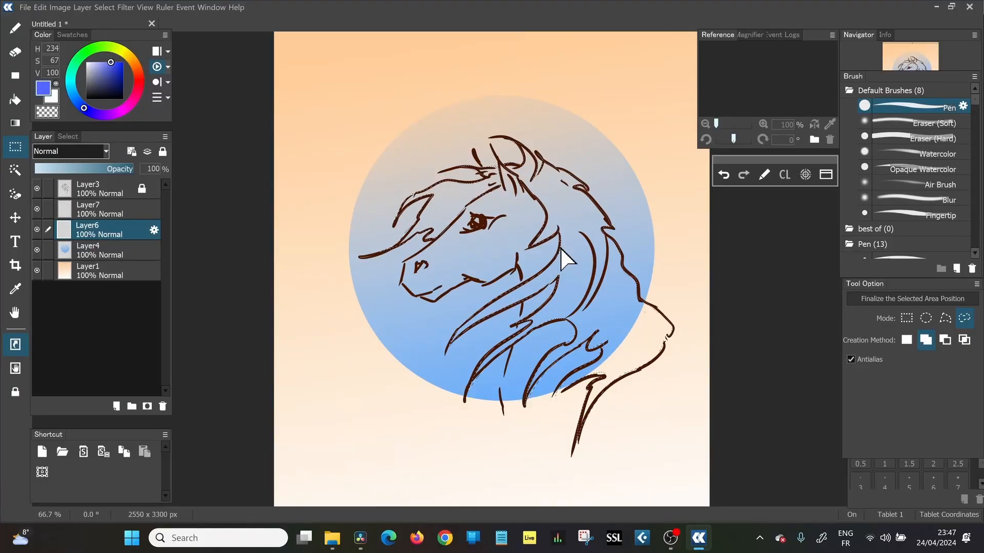
Paint the selected mane on Layer7 in peach (H 24, S 34, V 100) with a 115 px Pen brush
click(110, 209)
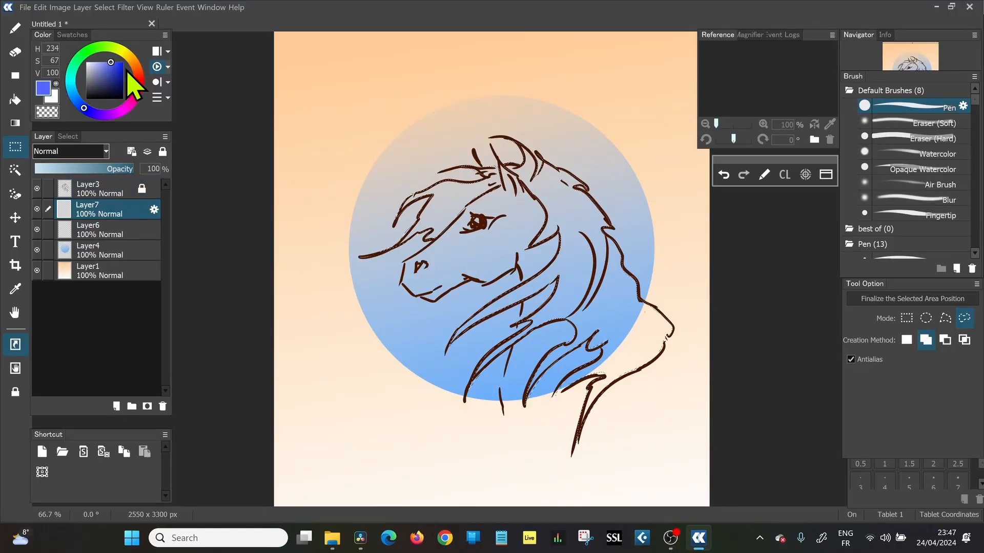
drag(129, 57, 137, 67)
click(98, 62)
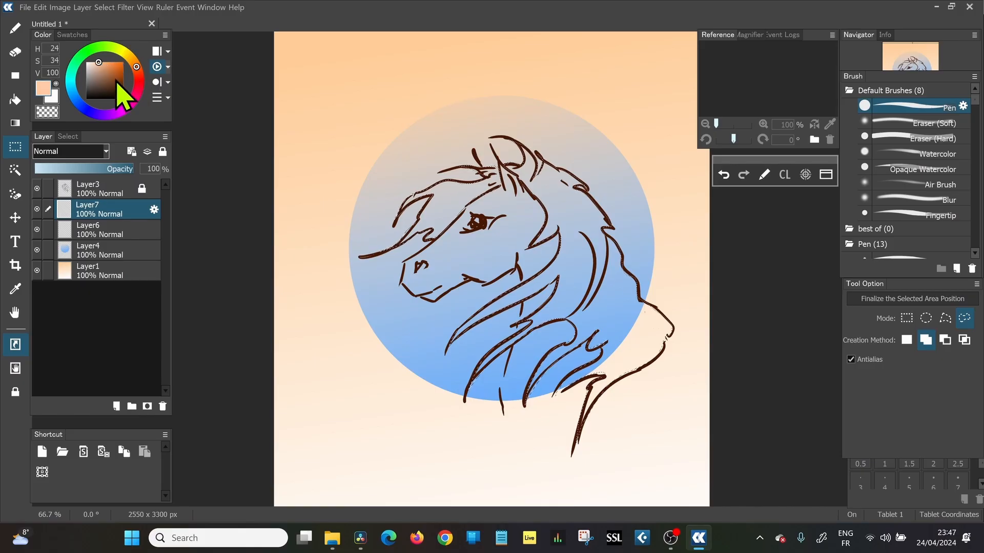
click(15, 28)
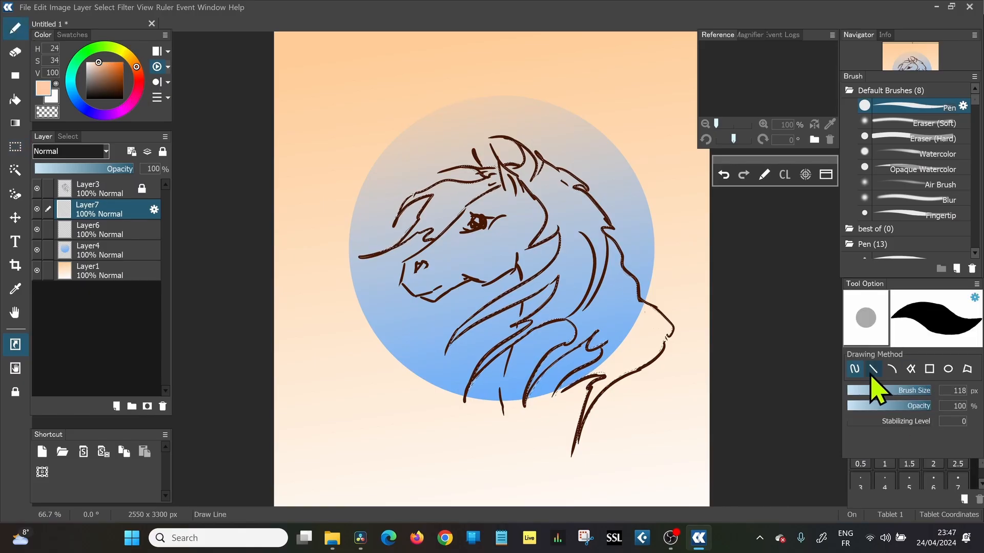
mouse_move(928, 392)
mouse_down()
mouse_move(940, 387)
mouse_move(930, 380)
mouse_up()
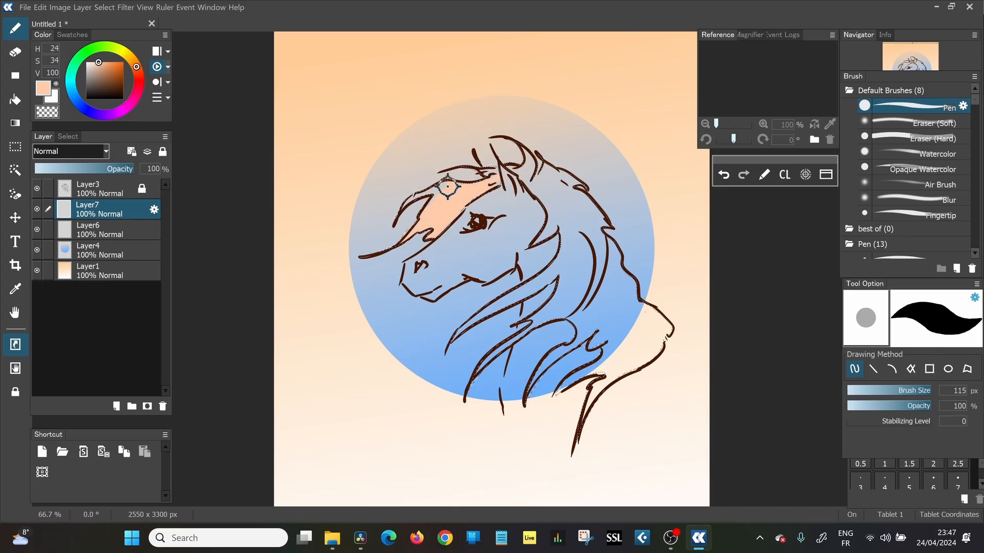
mouse_move(461, 170)
mouse_down()
mouse_move(506, 175)
mouse_move(529, 157)
mouse_move(533, 208)
mouse_move(554, 187)
mouse_move(549, 169)
mouse_move(558, 156)
mouse_move(588, 314)
mouse_move(604, 327)
mouse_move(608, 289)
mouse_move(625, 297)
mouse_move(616, 240)
mouse_move(638, 320)
mouse_move(664, 357)
mouse_move(670, 311)
mouse_move(614, 253)
mouse_move(604, 296)
mouse_move(565, 359)
mouse_move(544, 368)
mouse_move(554, 282)
mouse_move(450, 395)
mouse_move(544, 284)
mouse_move(493, 308)
mouse_move(593, 225)
mouse_move(565, 288)
mouse_move(616, 313)
mouse_move(584, 325)
mouse_move(515, 402)
mouse_move(559, 366)
mouse_move(554, 395)
mouse_move(617, 362)
mouse_move(614, 385)
mouse_move(645, 356)
mouse_move(619, 339)
mouse_move(604, 357)
mouse_up()
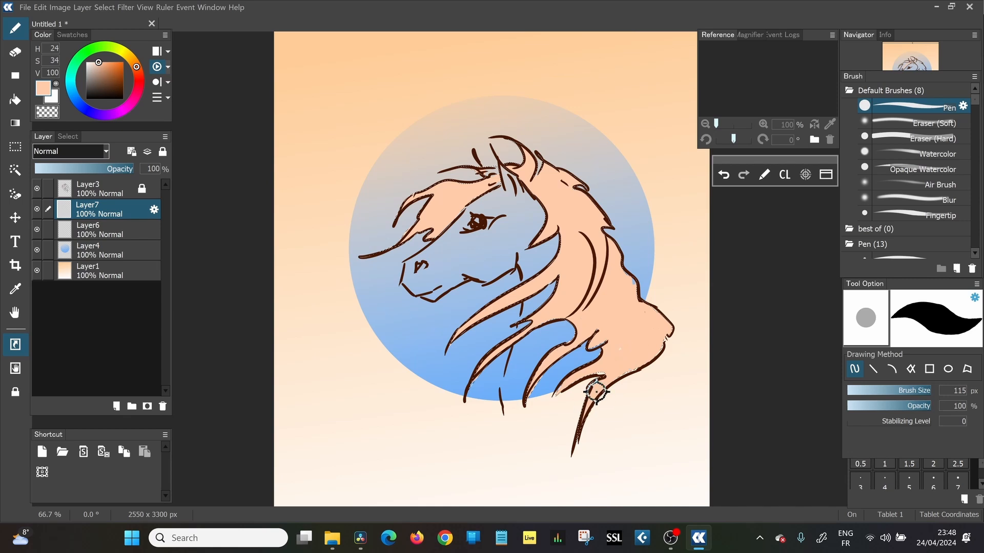
Shade the mane with strokes of brown (H 24, S 55, V 69) at 42% brush opacity
click(107, 73)
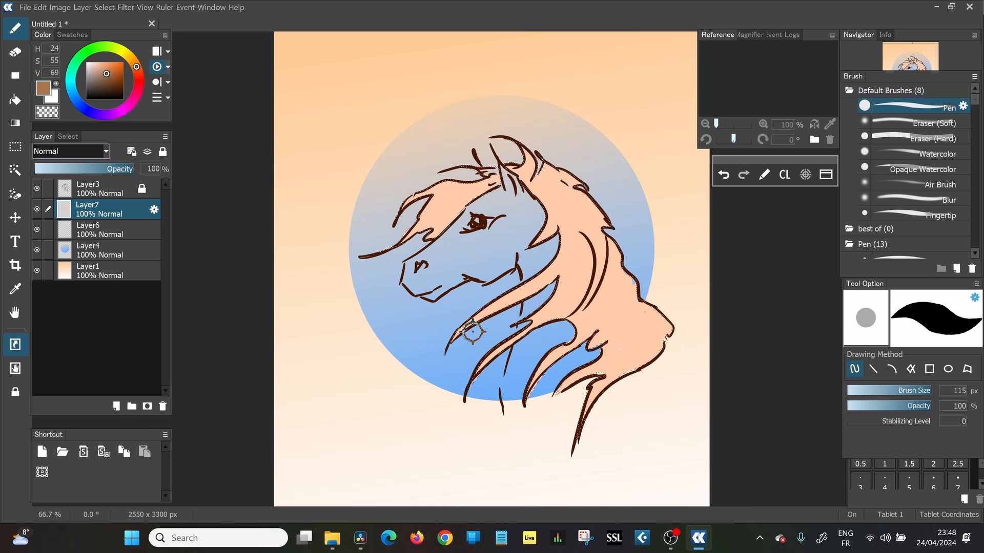
click(926, 407)
mouse_move(926, 407)
mouse_down()
mouse_move(872, 407)
mouse_move(882, 407)
mouse_up()
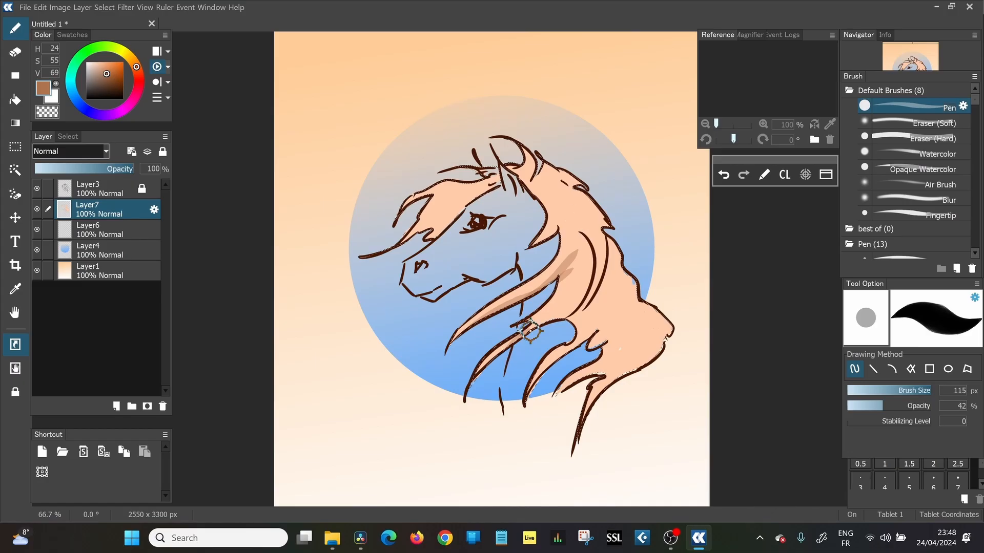
drag(602, 201, 585, 297)
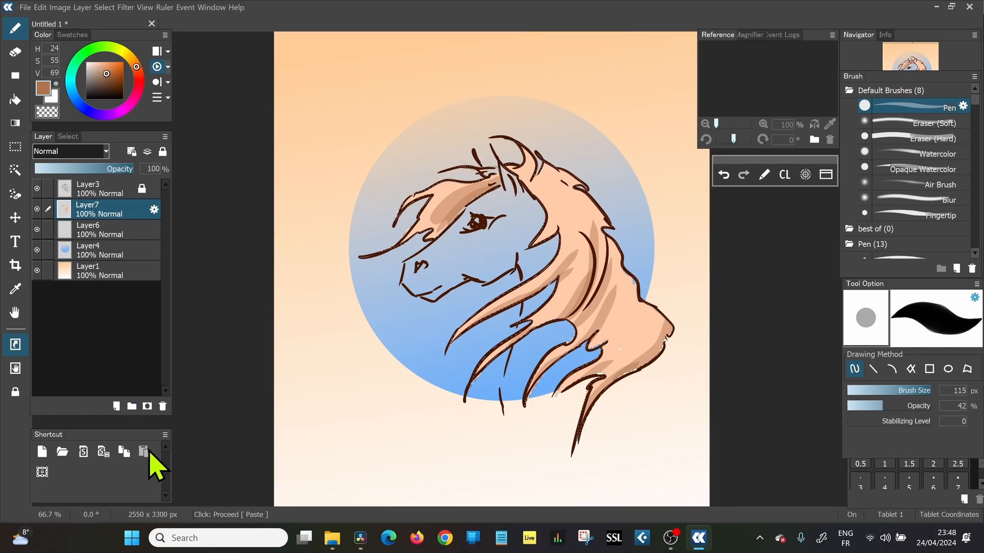
Create a layer set above Layer7 with a new empty layer inside it, and rename the set "mask mane"
click(132, 406)
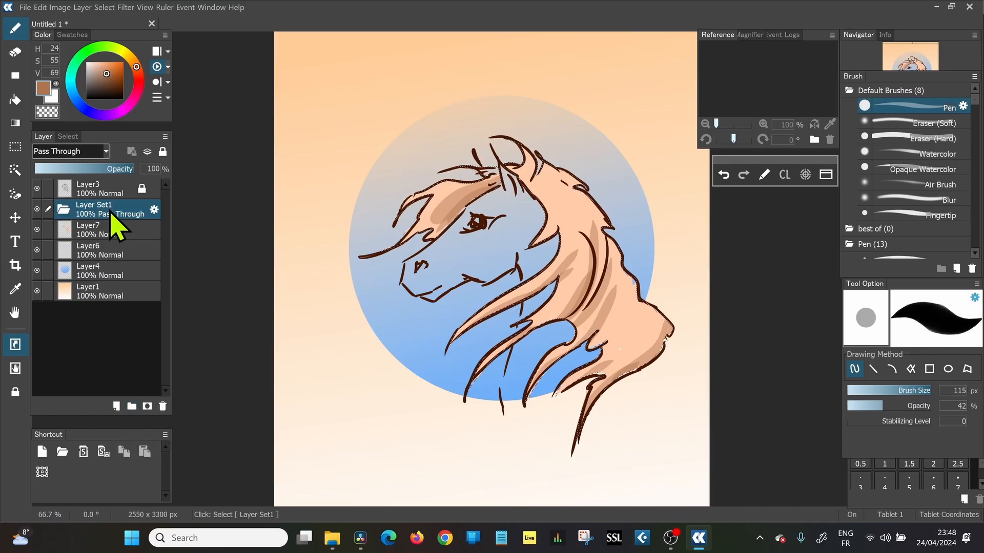
click(117, 406)
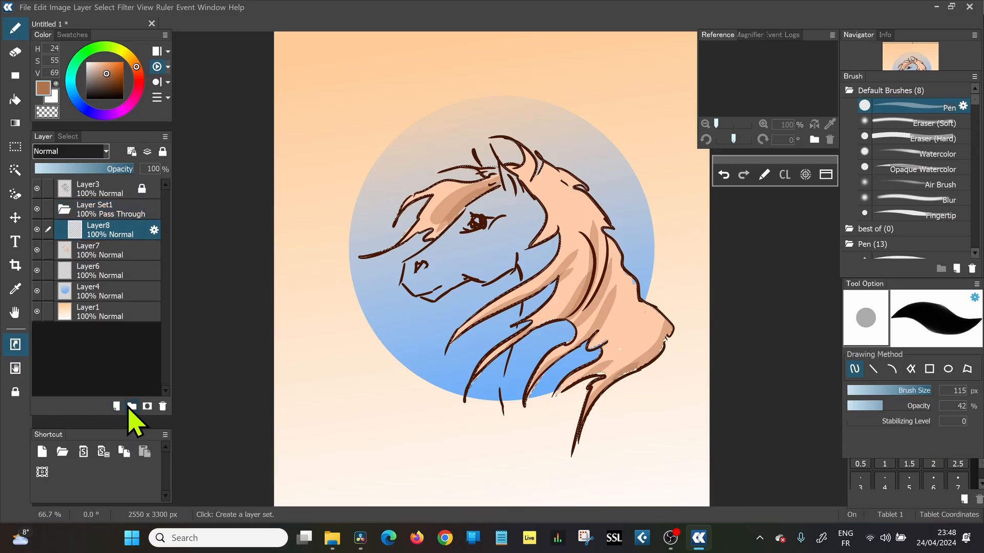
click(122, 213)
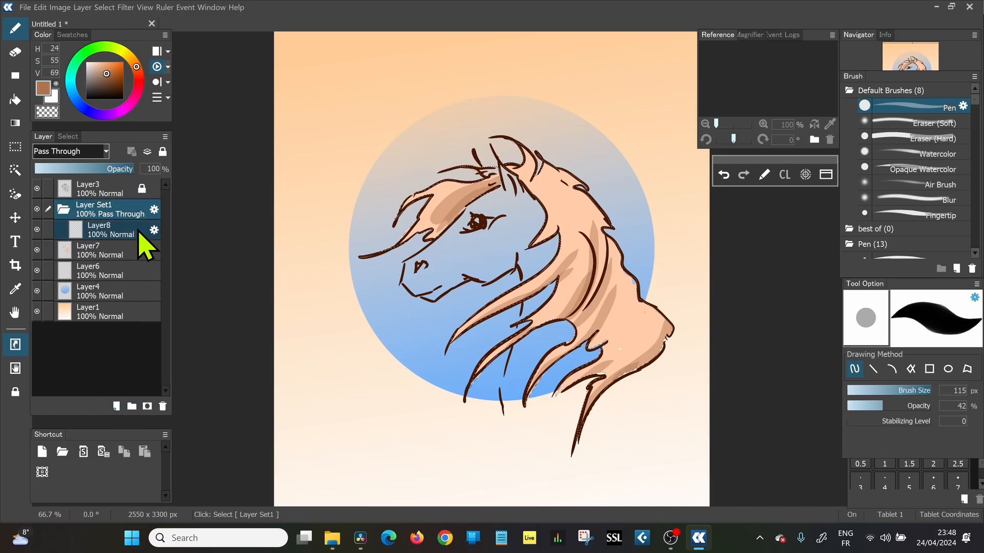
click(154, 210)
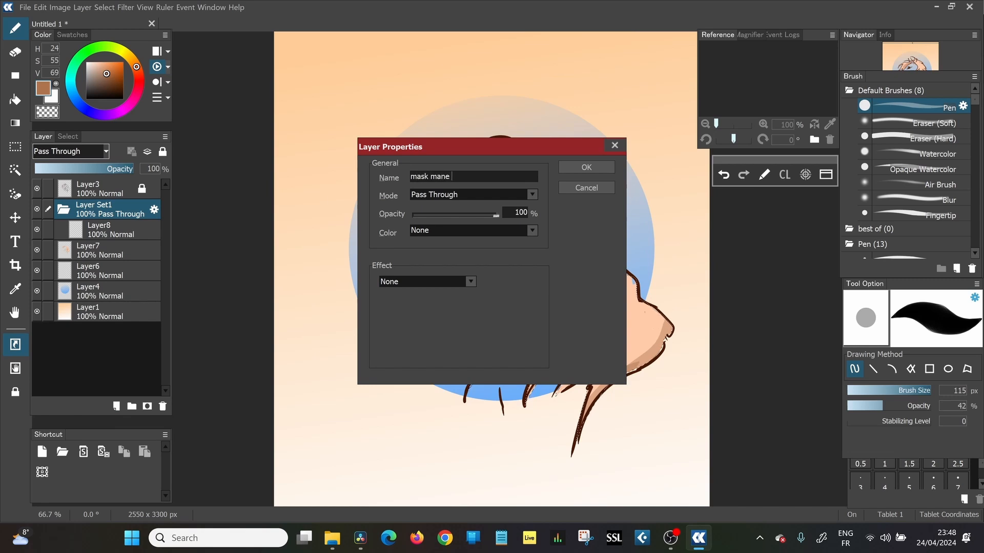
click(588, 167)
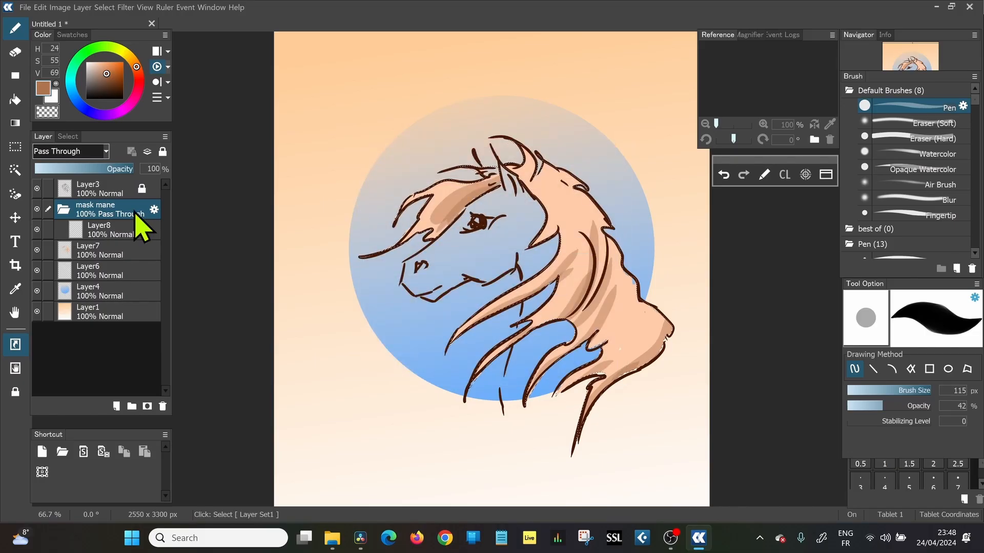
Add a layer mask to the mask mane set from the mane selection, and clear the selection
click(147, 406)
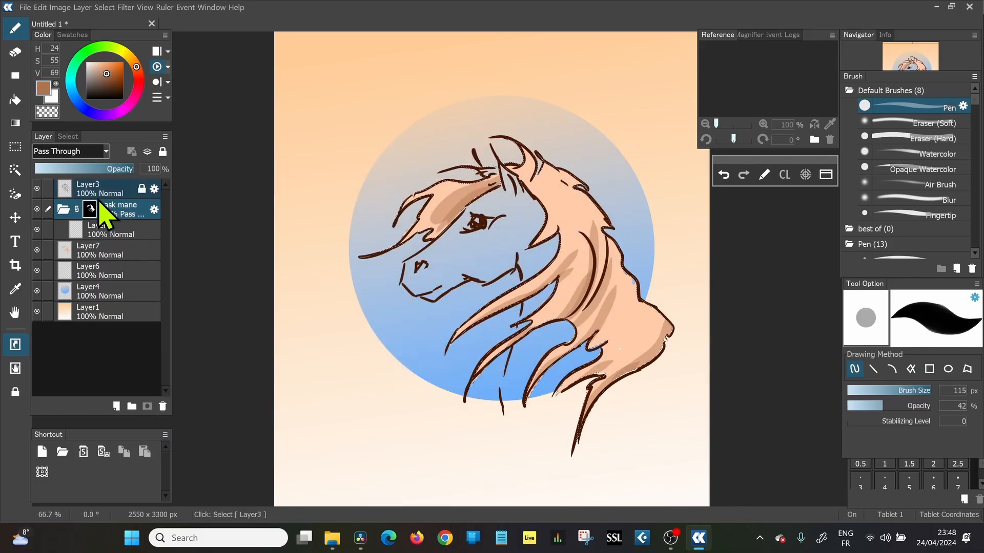
click(100, 225)
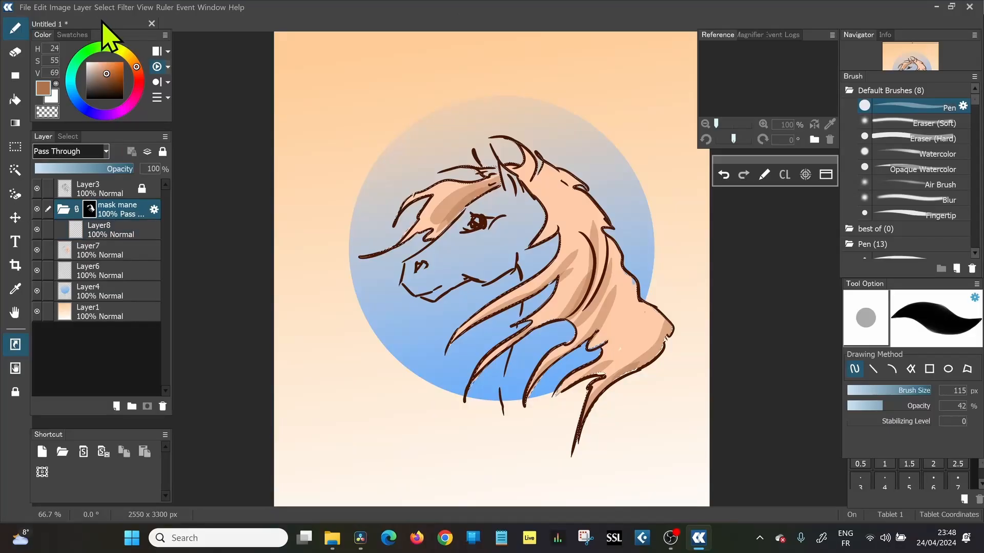
click(105, 7)
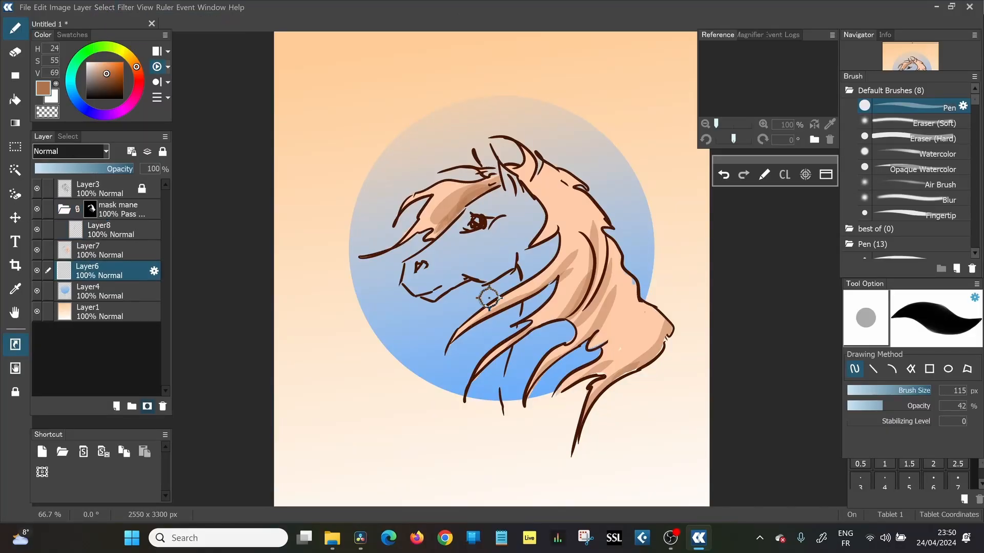
Shade the forelock and mane strands on Layer8 with dark brown (H 24, S 85, V 38) strokes, and select the set's mask
click(110, 236)
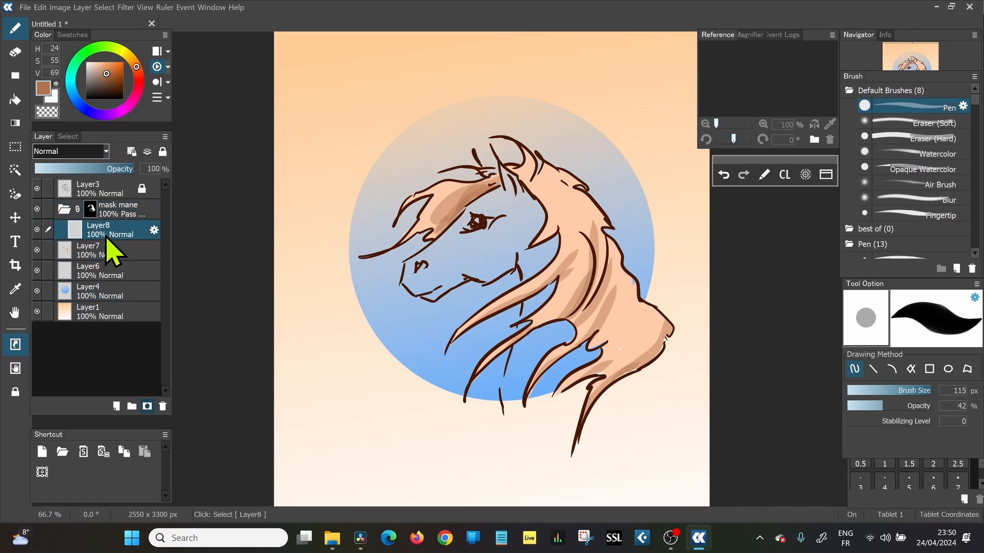
click(116, 85)
drag(116, 84, 118, 85)
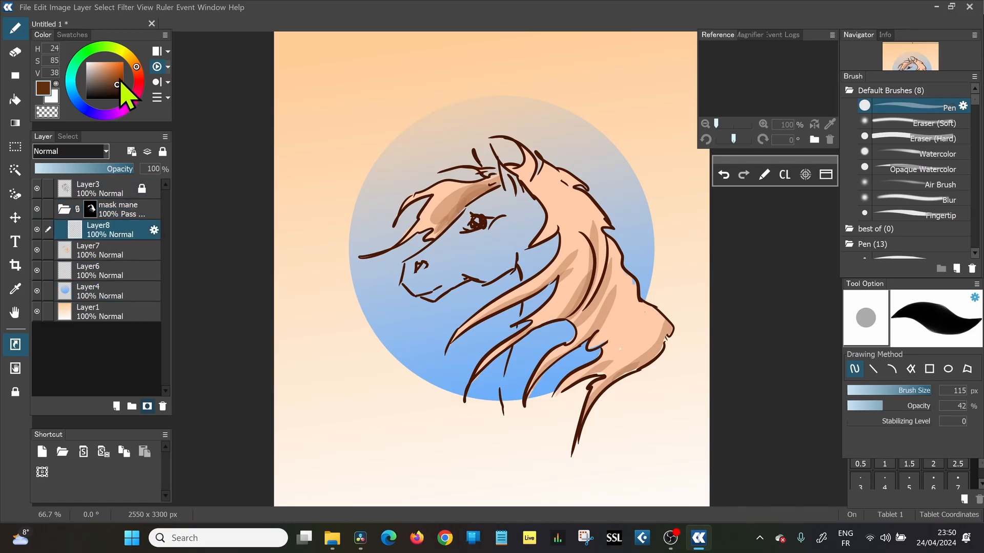
mouse_move(428, 236)
mouse_down()
mouse_move(482, 187)
mouse_move(457, 218)
mouse_move(480, 194)
mouse_up()
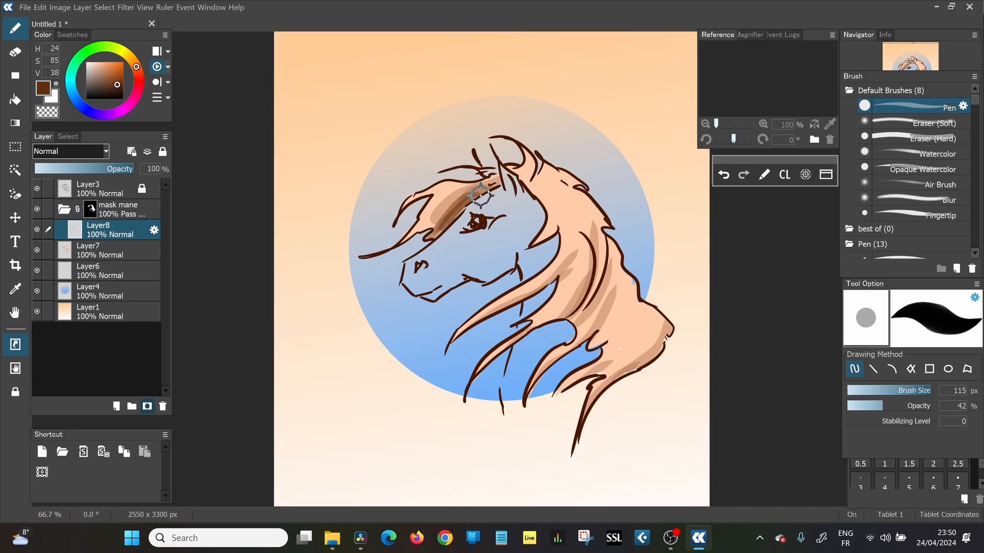
drag(552, 265, 497, 300)
drag(559, 289, 473, 384)
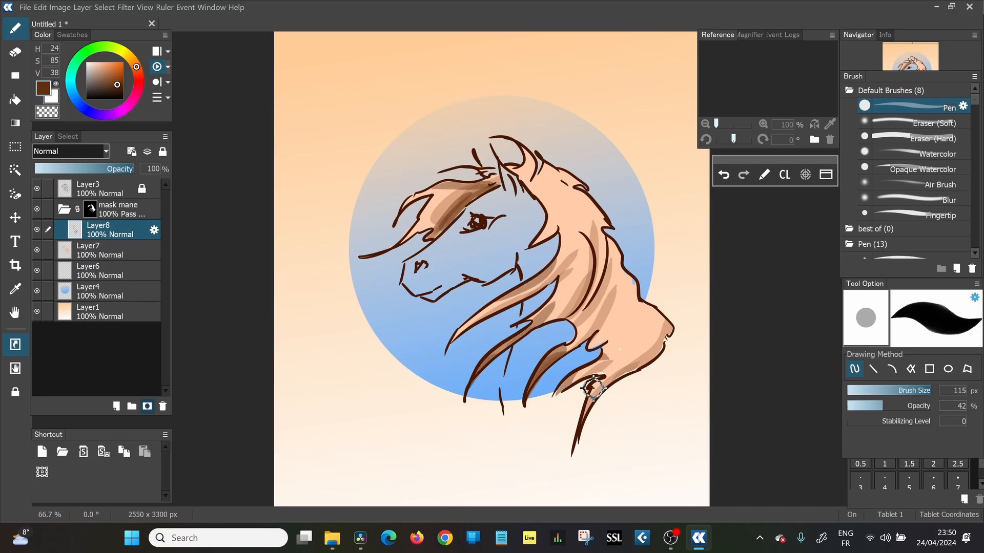
drag(597, 381, 665, 352)
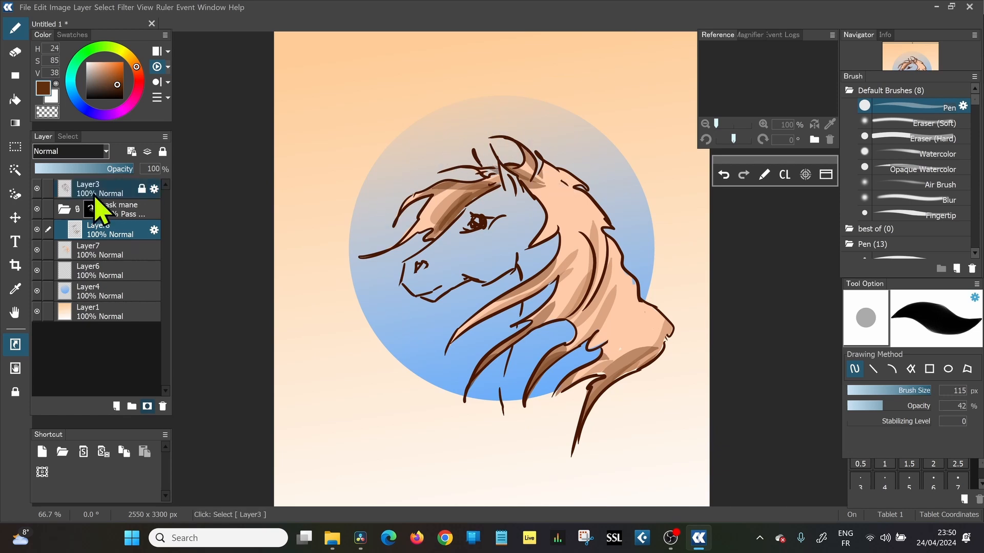
click(128, 215)
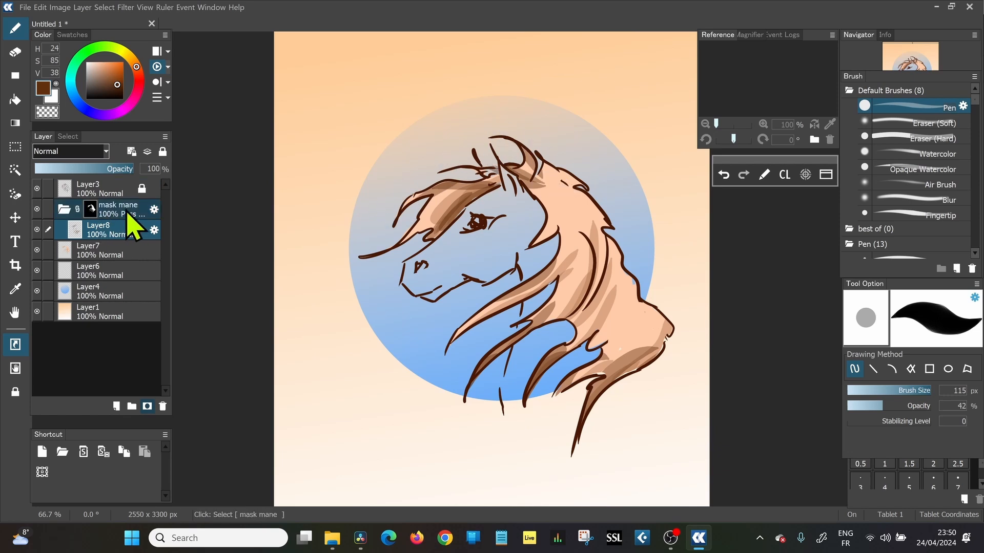
click(90, 214)
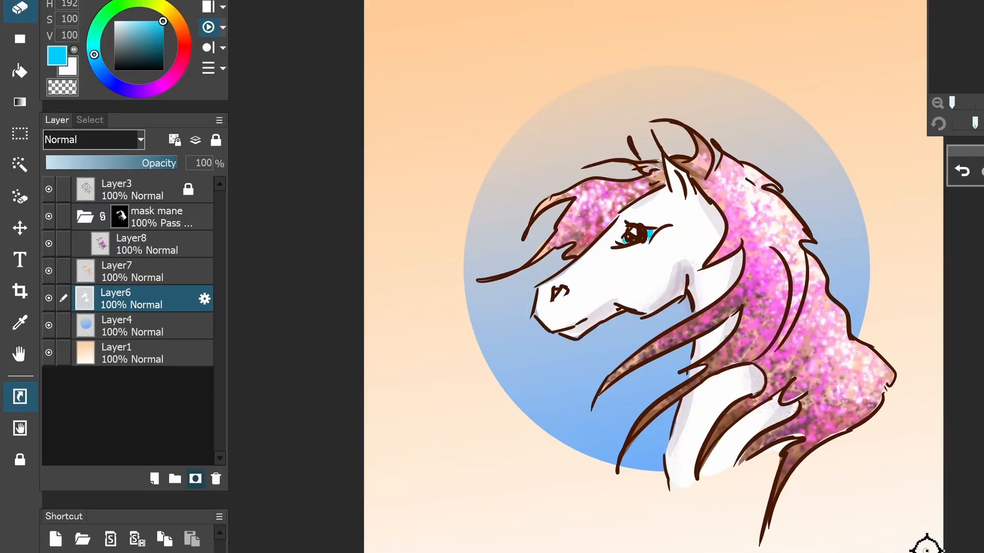
Switch to the Magic Wand and unlock Layer3, which holds the line art
click(20, 164)
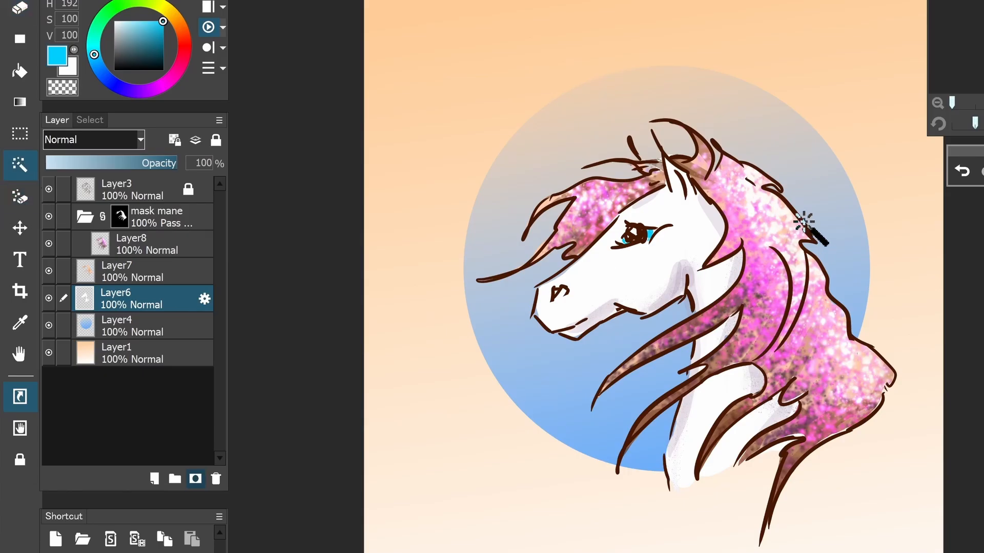
ctrl+click(172, 277)
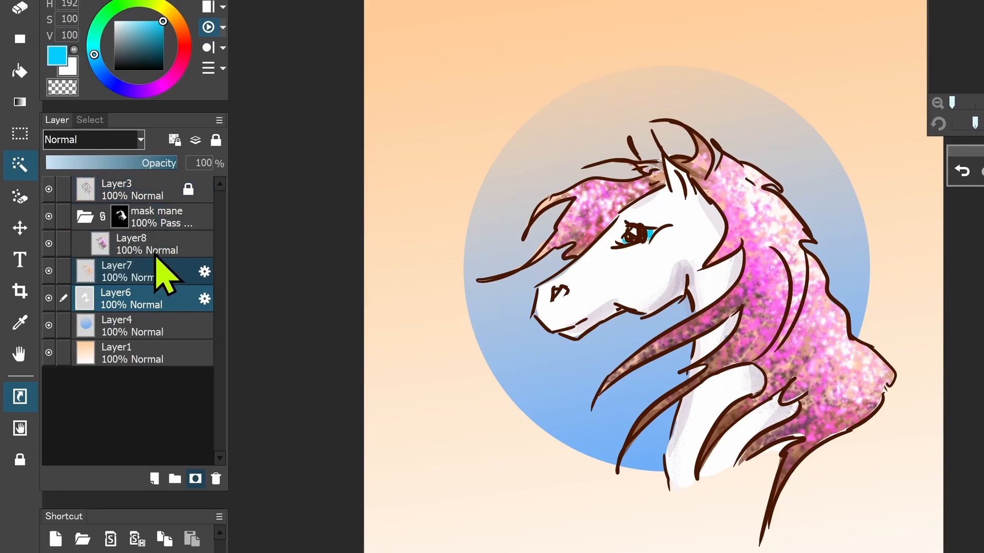
click(146, 190)
click(216, 140)
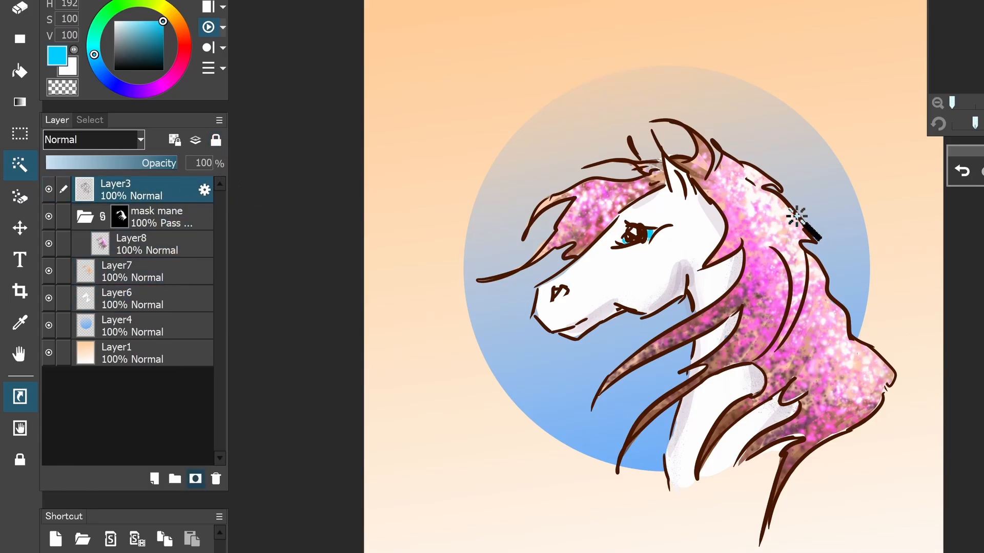
Select the outlines of the mane and forelock on Layer3 with additive Magic Wand picks
click(810, 260)
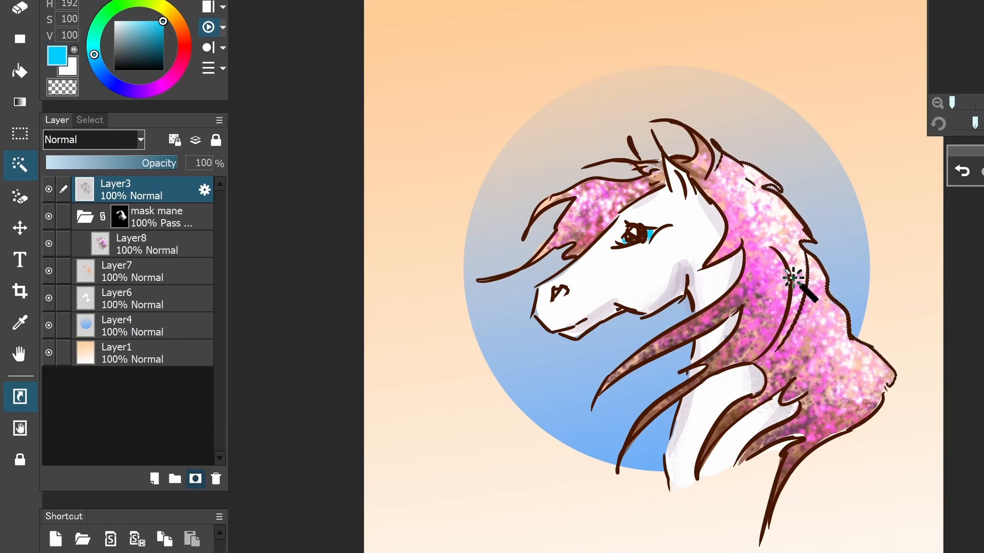
shift+click(740, 259)
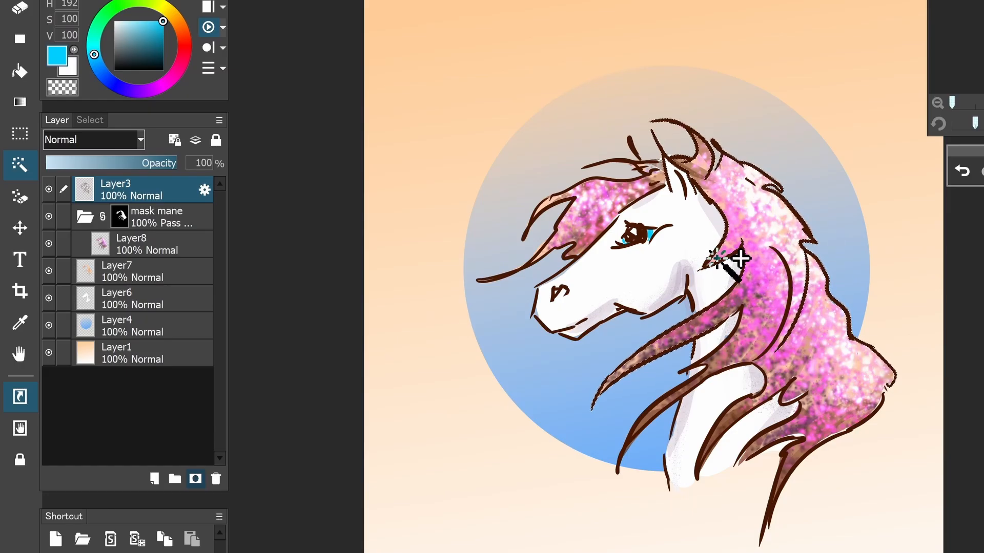
shift+click(565, 206)
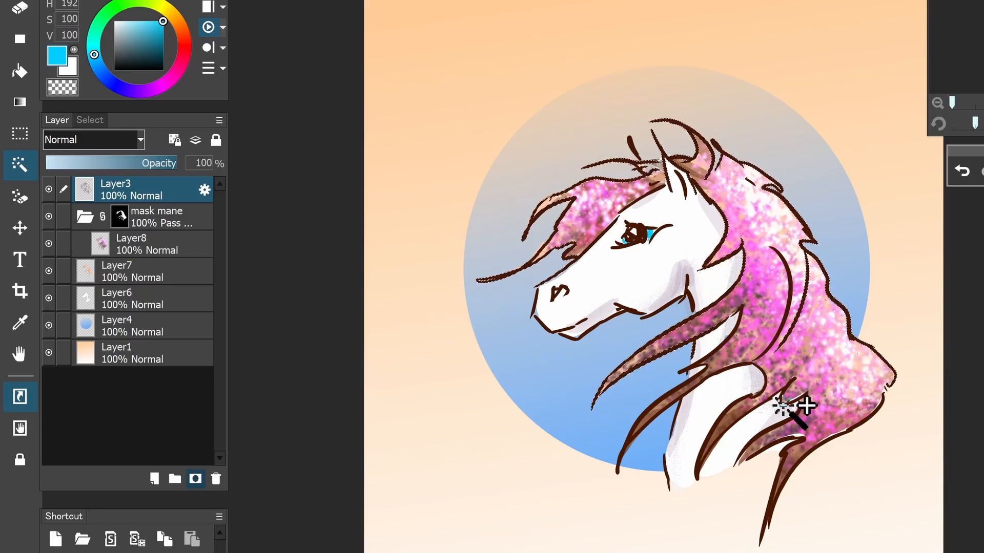
shift+click(784, 446)
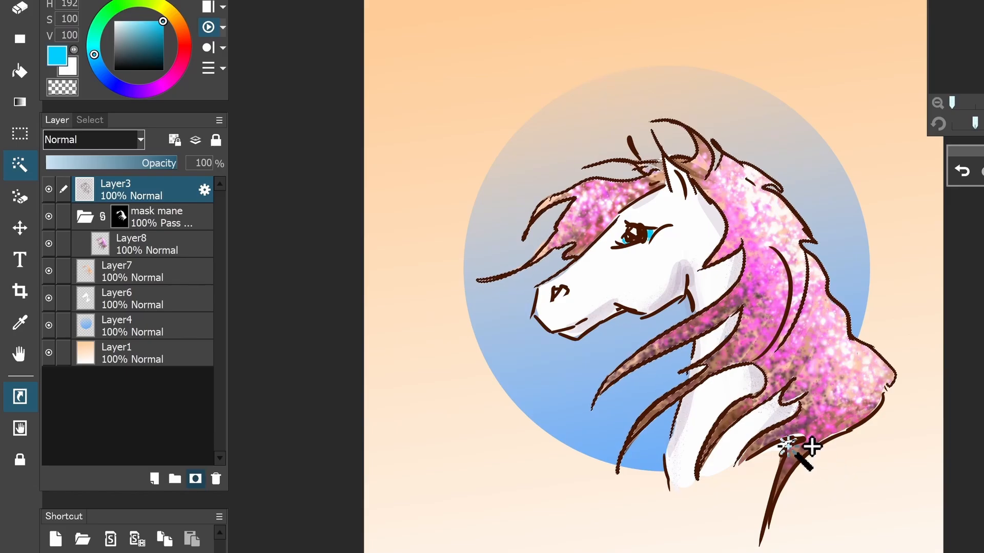
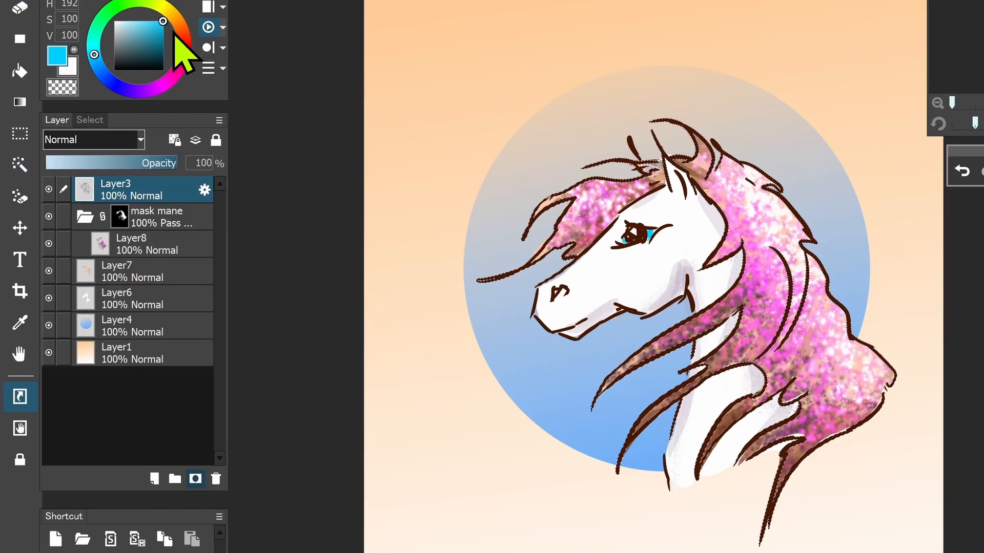
Recolour the selected mane and forelock outlines on Layer3 in pink (H 326, S 43, V 99), and clear the selection
mouse_move(170, 81)
mouse_down()
mouse_move(164, 97)
mouse_move(178, 73)
mouse_up()
drag(163, 25, 134, 17)
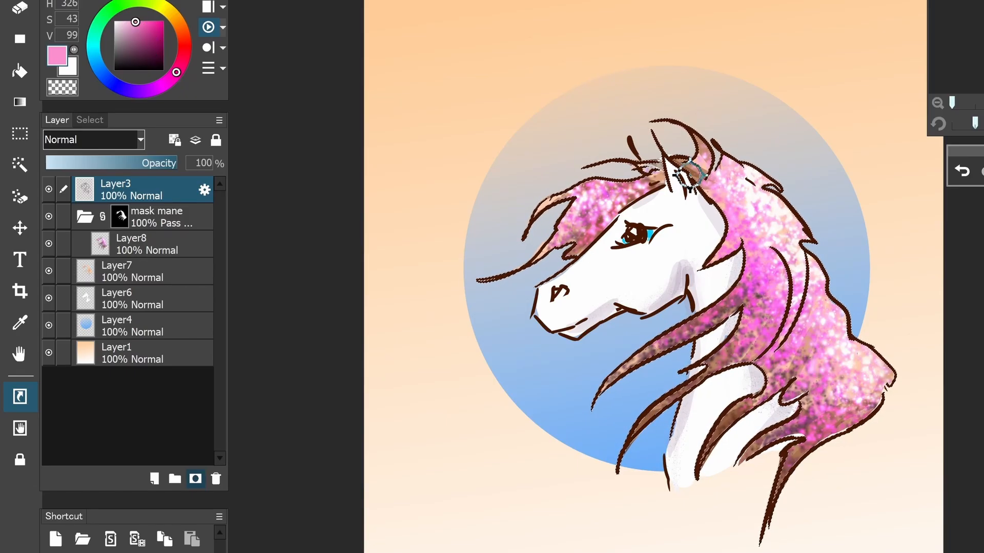
mouse_move(699, 269)
mouse_down()
mouse_move(752, 232)
mouse_move(722, 258)
mouse_move(744, 236)
mouse_move(737, 280)
mouse_move(605, 386)
mouse_move(760, 292)
mouse_move(704, 364)
mouse_move(750, 334)
mouse_move(652, 406)
mouse_move(626, 448)
mouse_move(781, 344)
mouse_move(713, 381)
mouse_move(786, 242)
mouse_move(776, 241)
mouse_move(794, 312)
mouse_move(760, 168)
mouse_move(810, 242)
mouse_move(837, 322)
mouse_move(854, 352)
mouse_up()
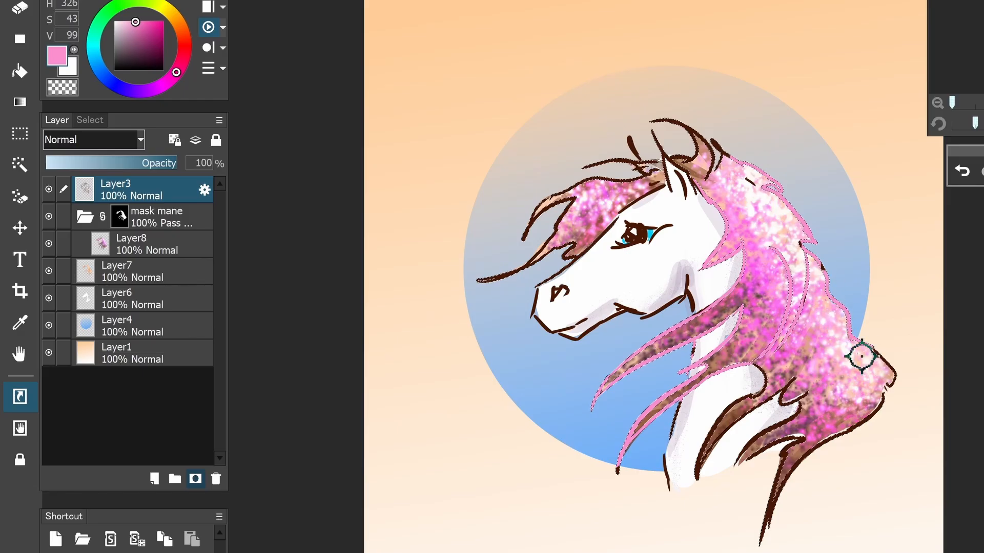
mouse_move(665, 136)
mouse_down()
mouse_move(710, 174)
mouse_move(715, 162)
mouse_move(702, 159)
mouse_move(585, 166)
mouse_move(646, 167)
mouse_move(538, 202)
mouse_move(586, 191)
mouse_move(530, 230)
mouse_move(543, 250)
mouse_move(492, 276)
mouse_up()
mouse_move(556, 249)
mouse_down()
mouse_move(583, 252)
mouse_move(570, 259)
mouse_up()
drag(773, 363, 697, 479)
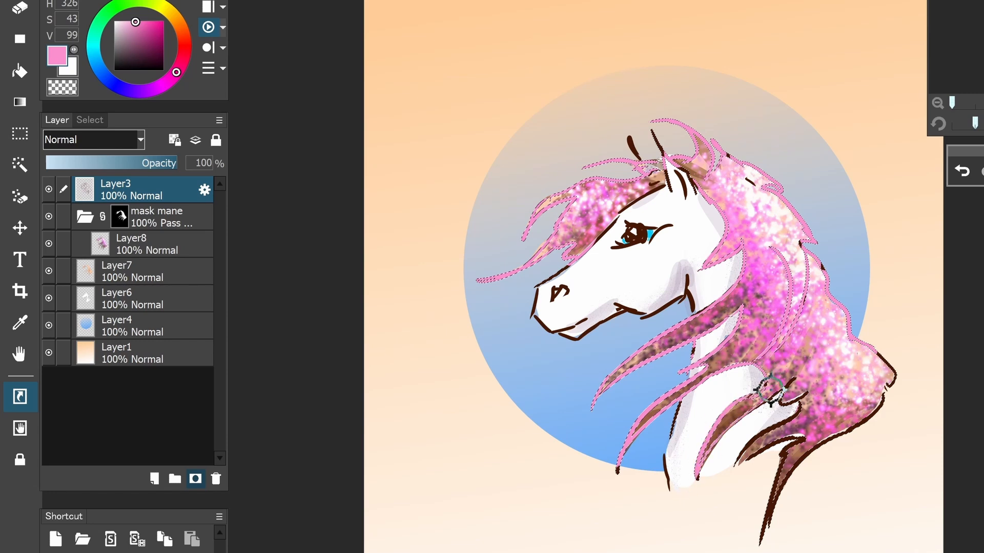
mouse_move(763, 402)
mouse_down()
mouse_move(802, 382)
mouse_move(791, 413)
mouse_move(743, 461)
mouse_move(767, 458)
mouse_move(756, 533)
mouse_move(809, 456)
mouse_up()
mouse_move(833, 423)
mouse_down()
mouse_move(867, 419)
mouse_move(871, 340)
mouse_up()
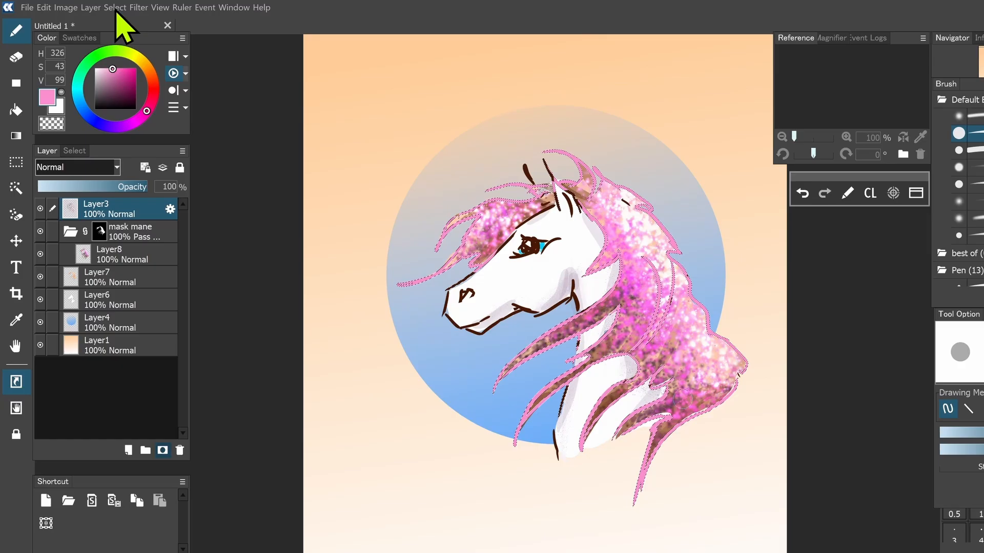
click(115, 10)
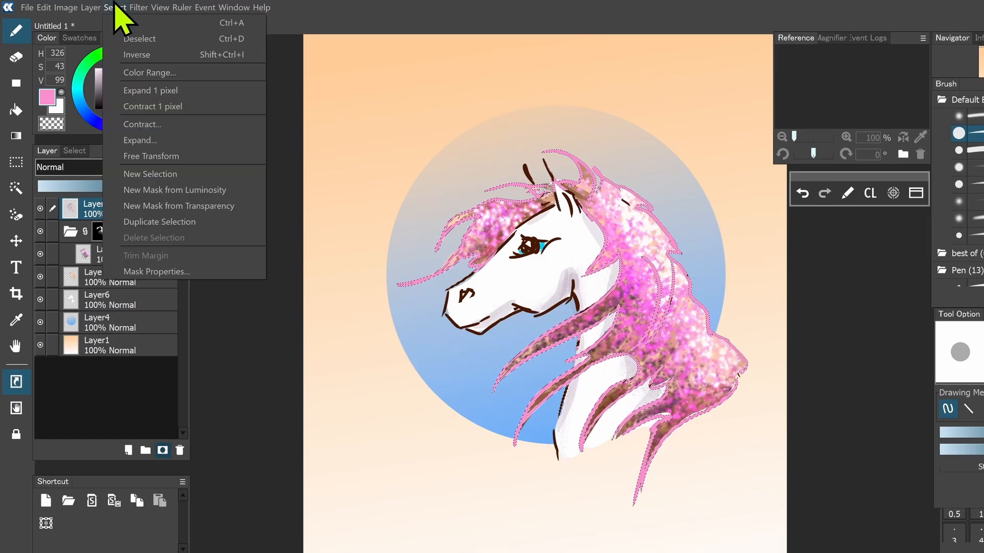
click(124, 41)
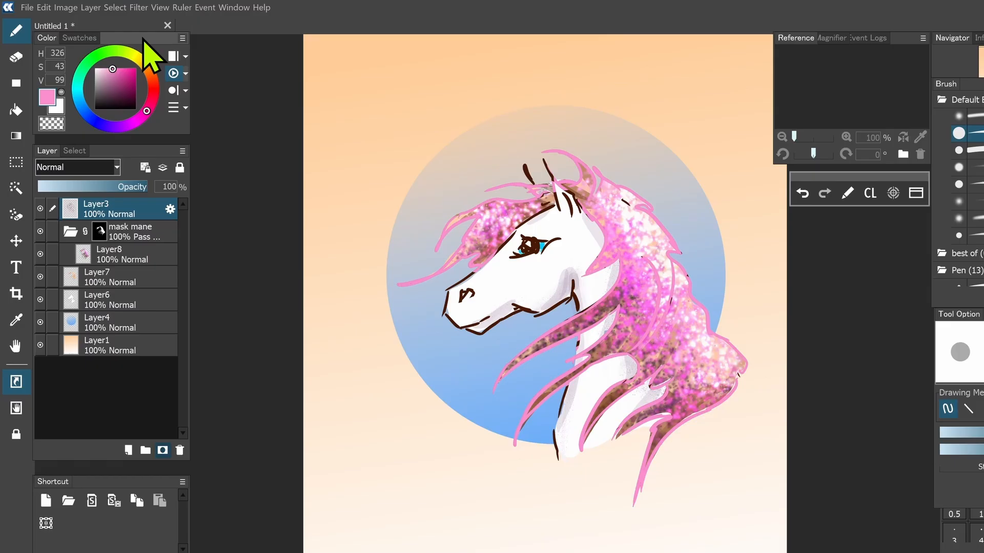
Try the Magic Eraser on the mane and jaw outlines of Layer3 and on the white horse fill of Layer6
click(14, 215)
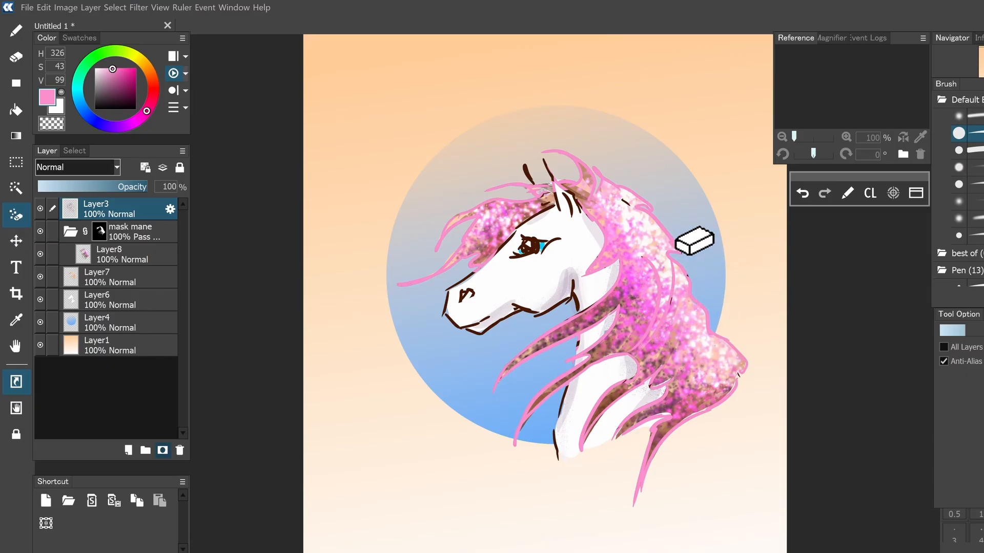
click(665, 231)
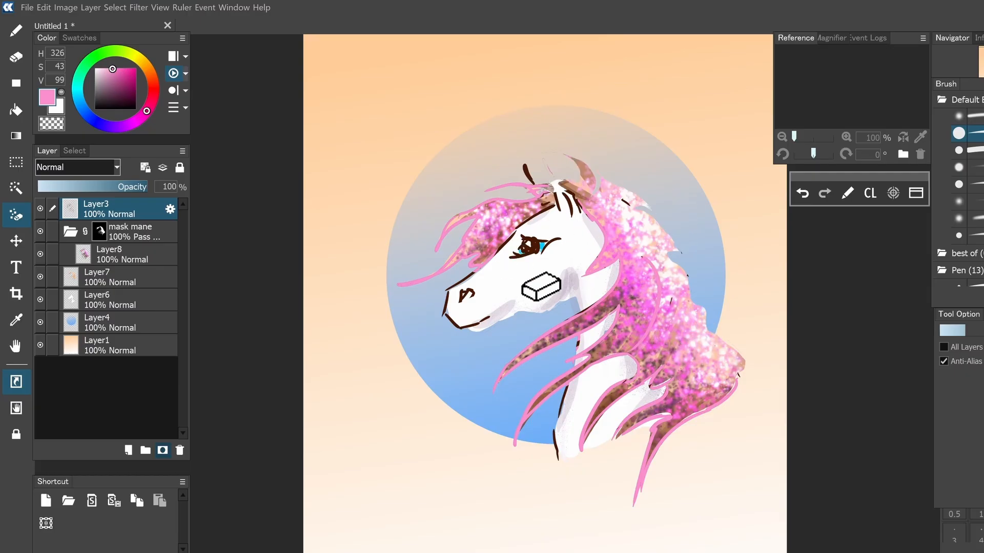
click(110, 304)
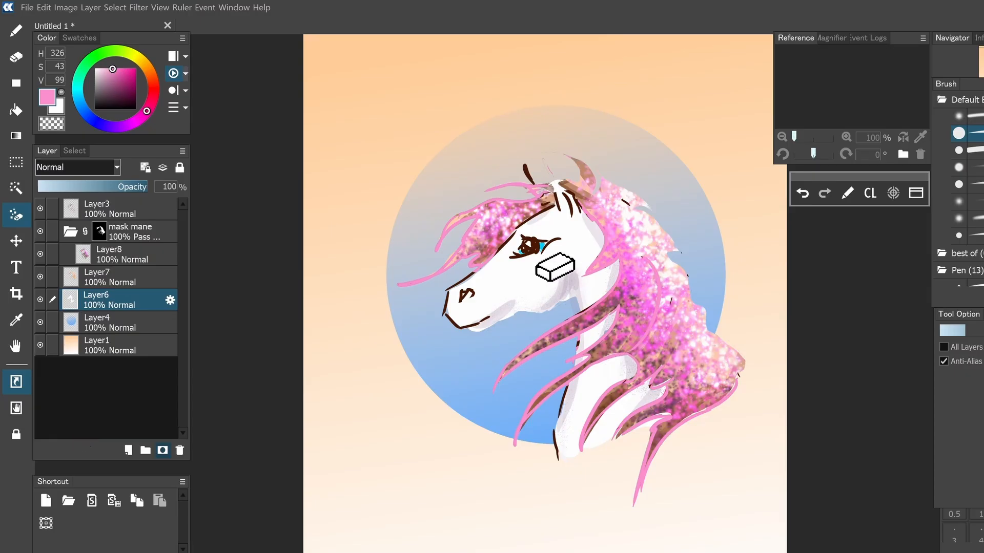
key(Delete)
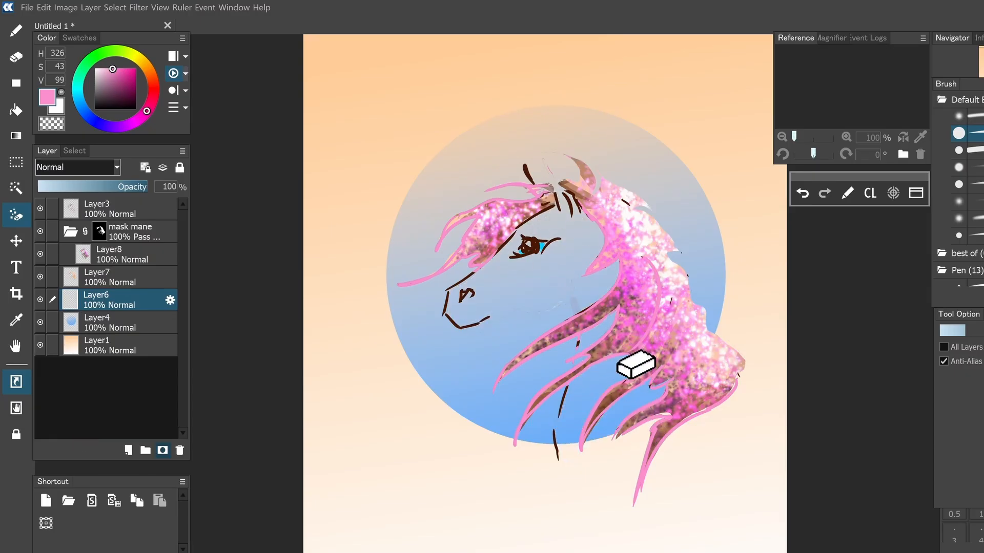
Undo the erasures made on the Layer6 fill and the Layer3 outlines
key(ctrl+z)
key(ctrl+z)
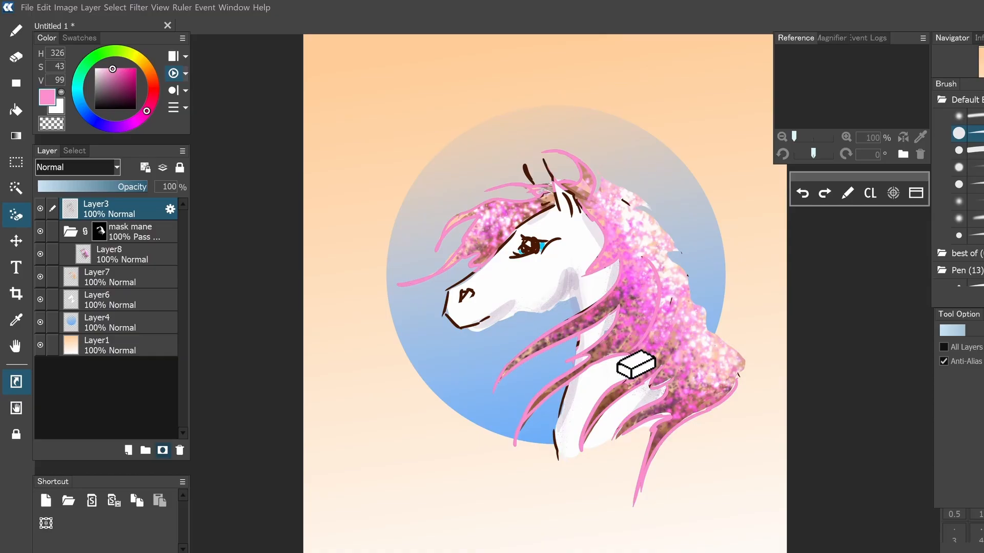
key(ctrl+z)
key(ctrl+z)
key(ctrl+z)
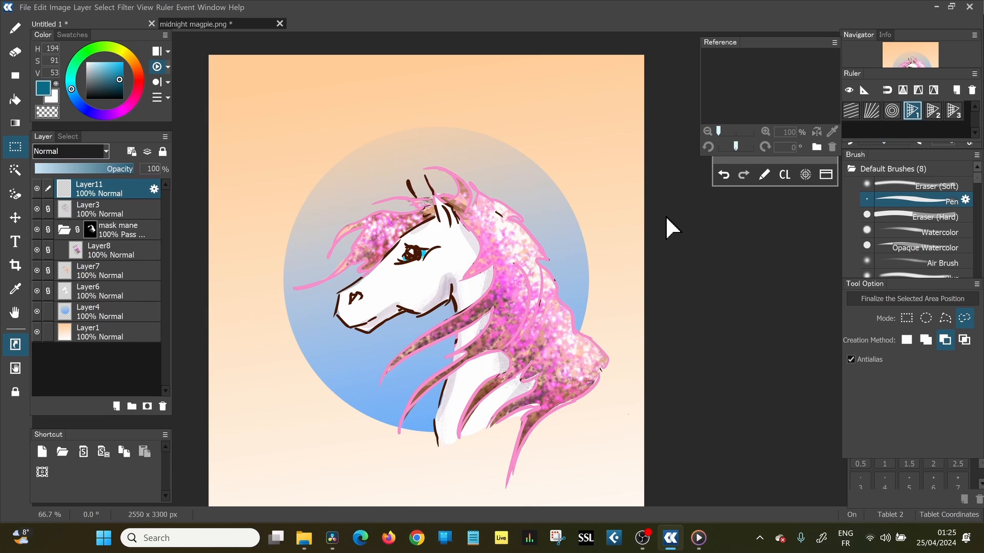
Select the whole horse, including its mane, with a rectangular selection around it
click(906, 318)
mouse_move(289, 137)
mouse_down()
mouse_move(387, 439)
mouse_move(610, 439)
mouse_move(609, 482)
mouse_up()
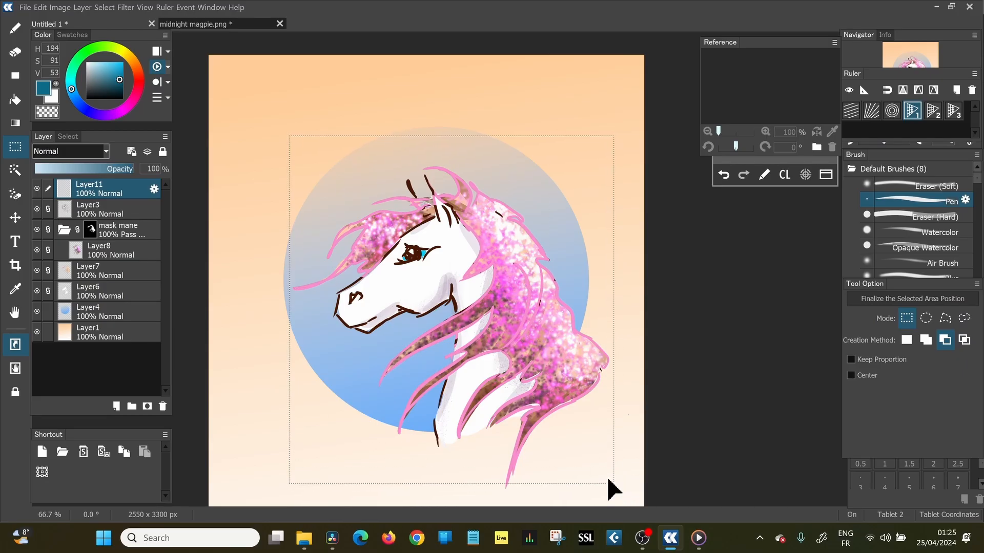
click(82, 8)
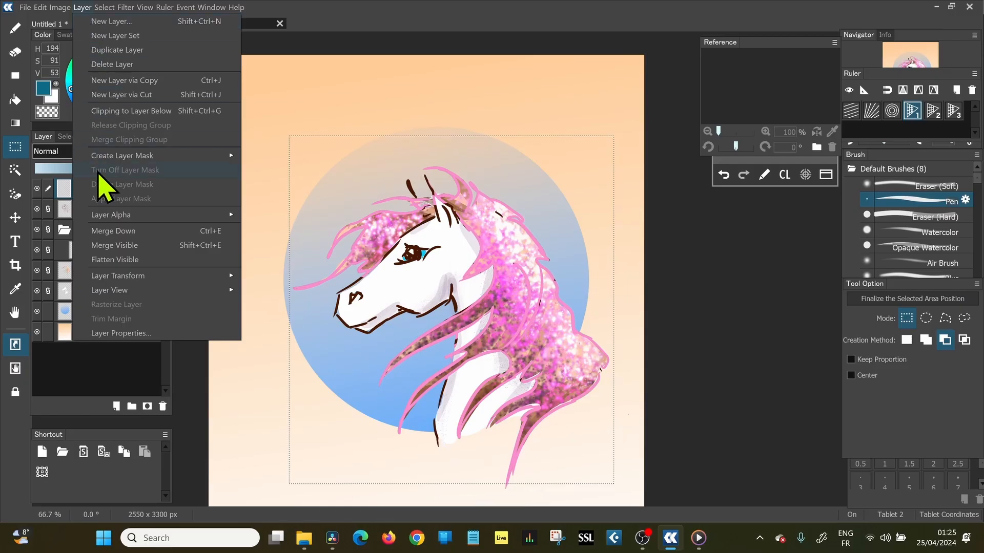
mouse_move(127, 279)
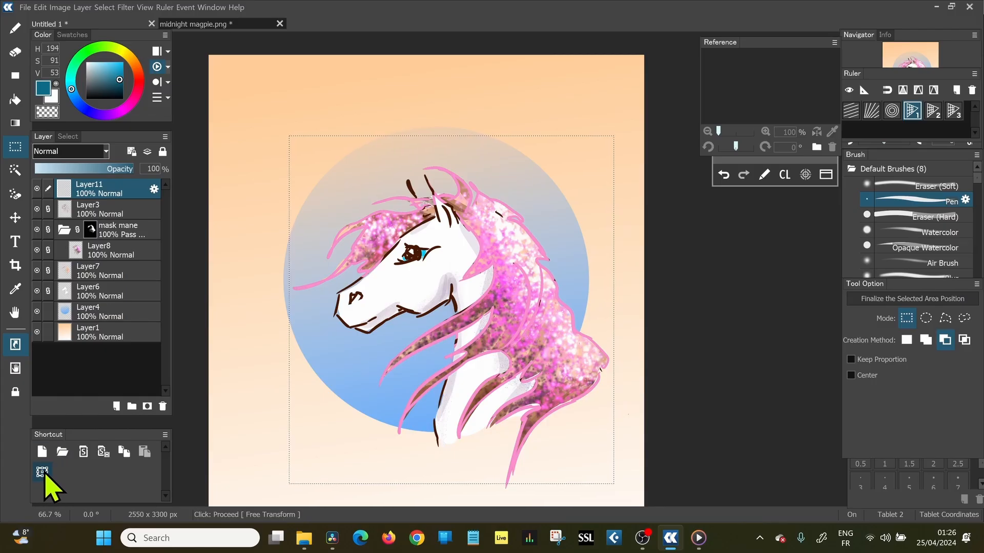
Try rotating and moving the selected horse with Free Transform, then cancel the transformation and clear the selection
click(42, 474)
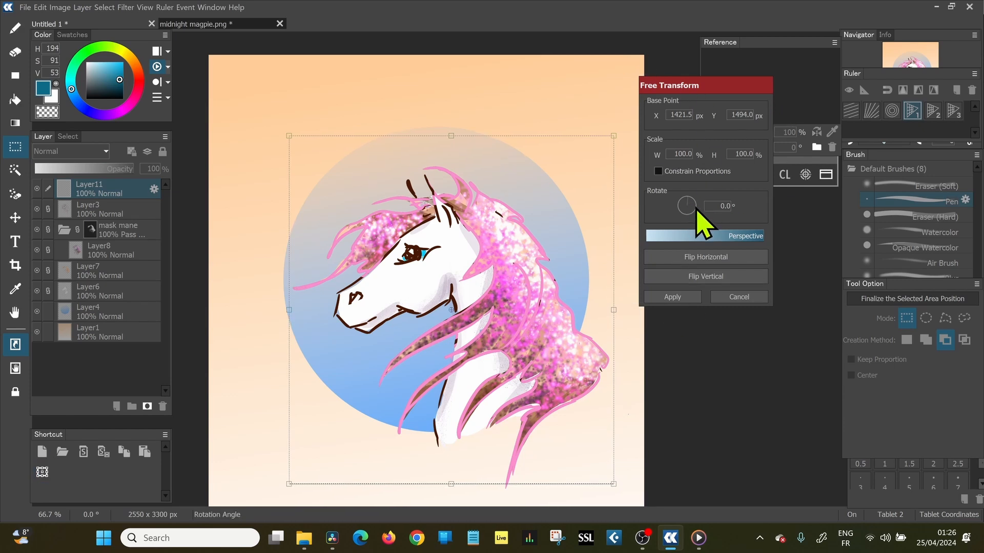
drag(696, 209, 694, 226)
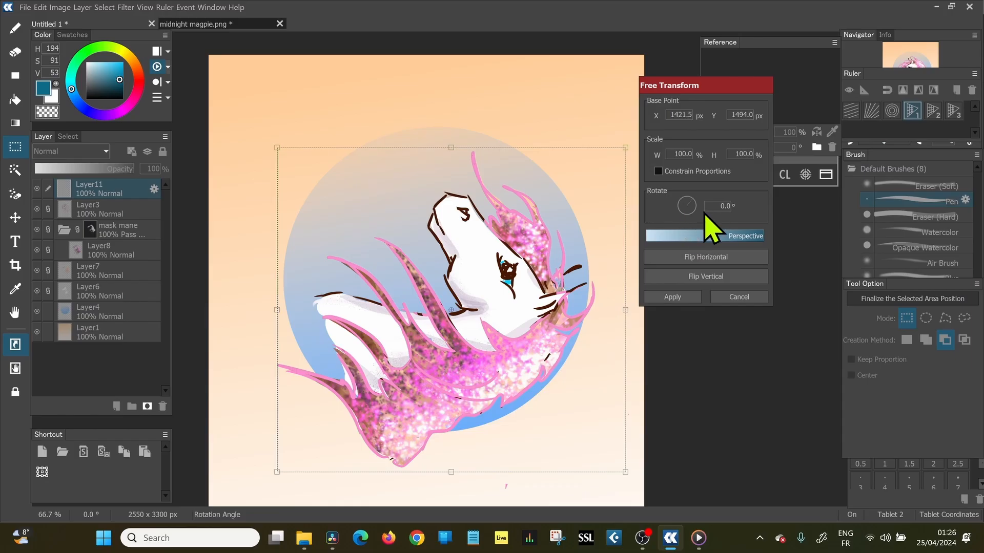
drag(626, 159, 434, 75)
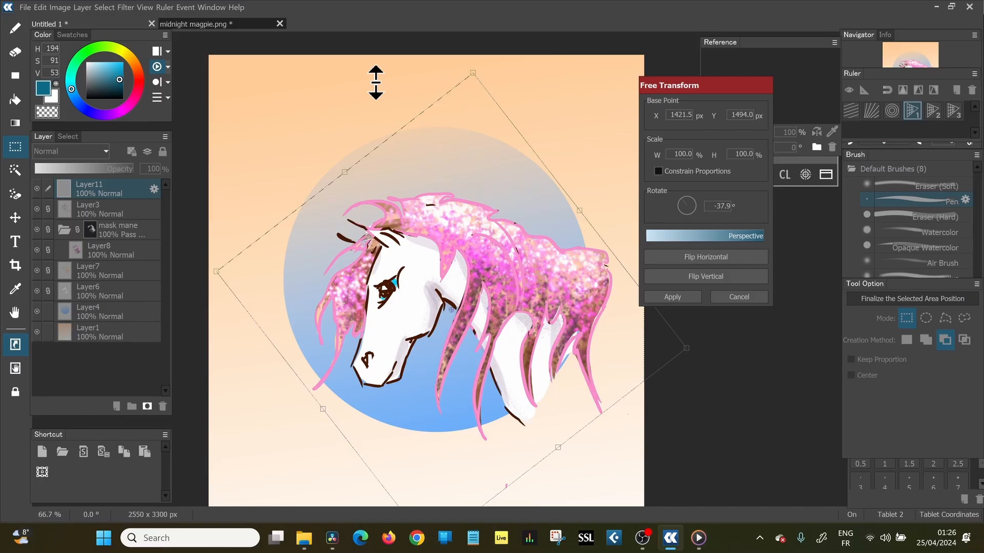
drag(375, 83, 369, 98)
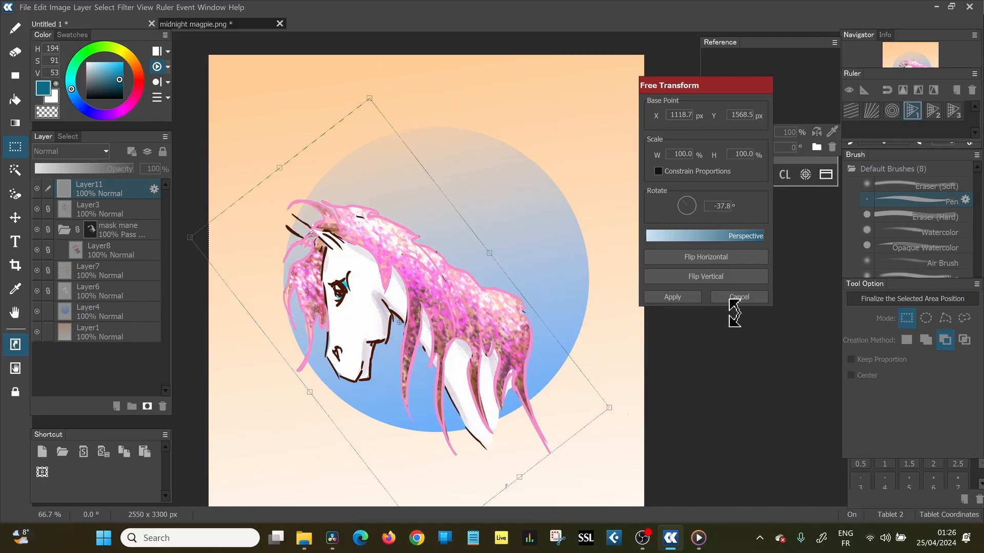
click(733, 299)
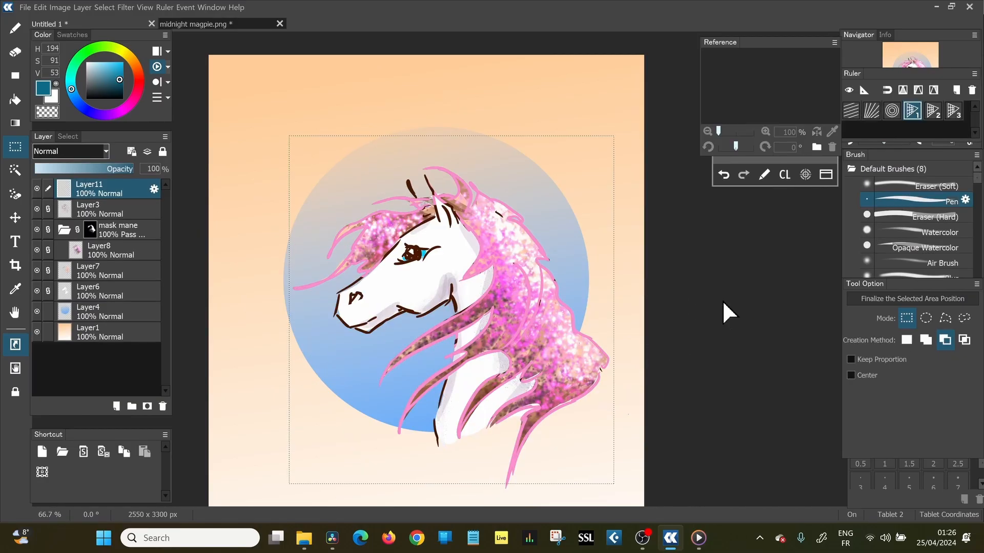
click(108, 7)
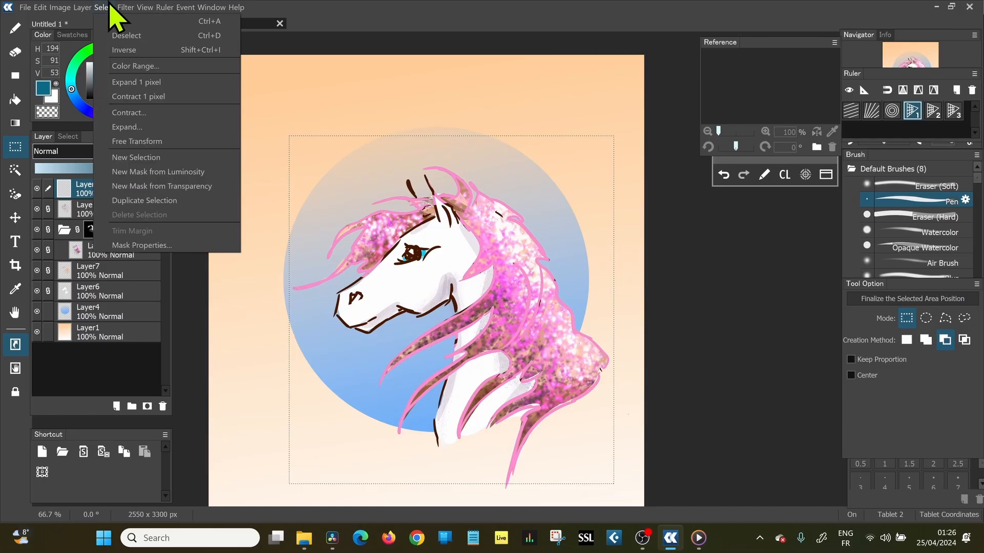
click(107, 34)
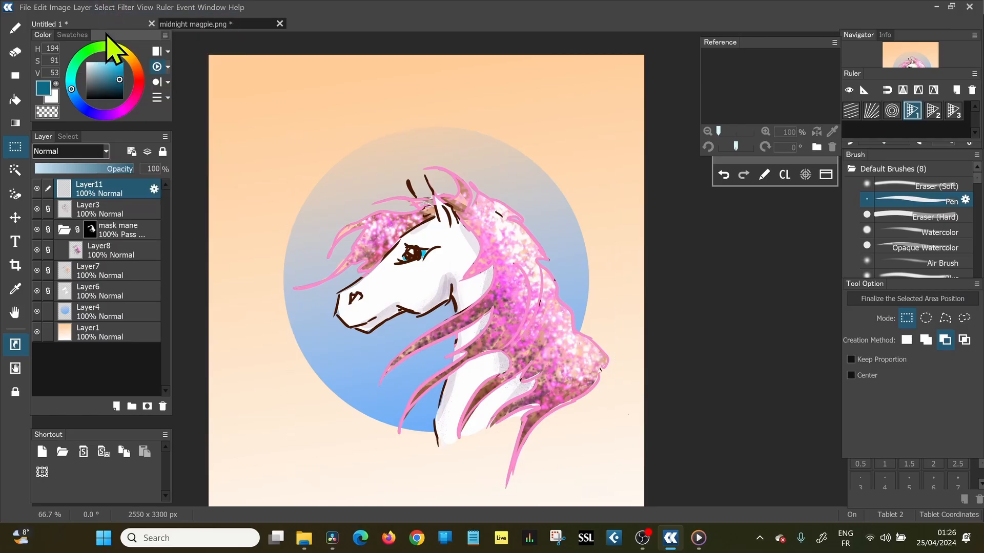
Lasso the horse's head and forelock and rotate them about 14.4° with Free Transform around a base point behind the cheek
click(963, 318)
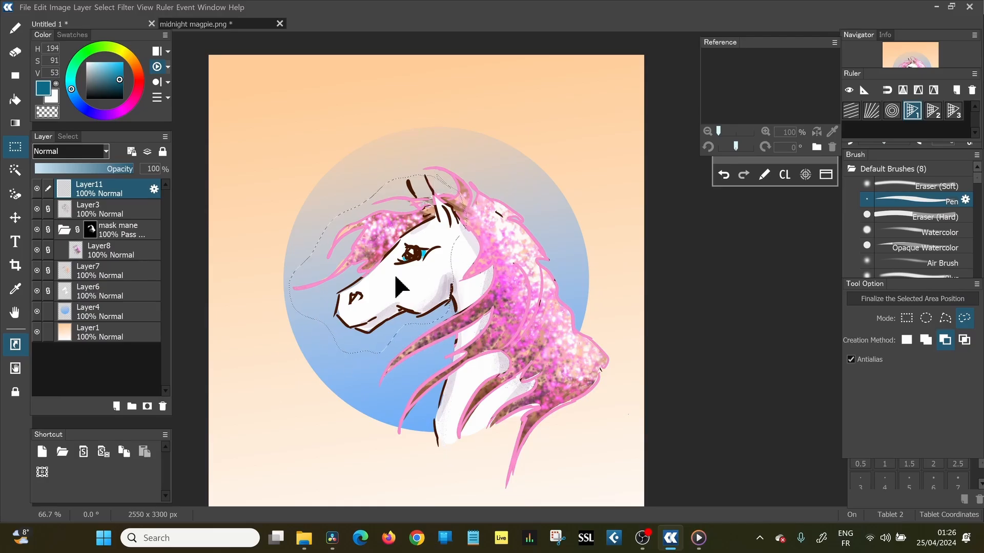
click(42, 473)
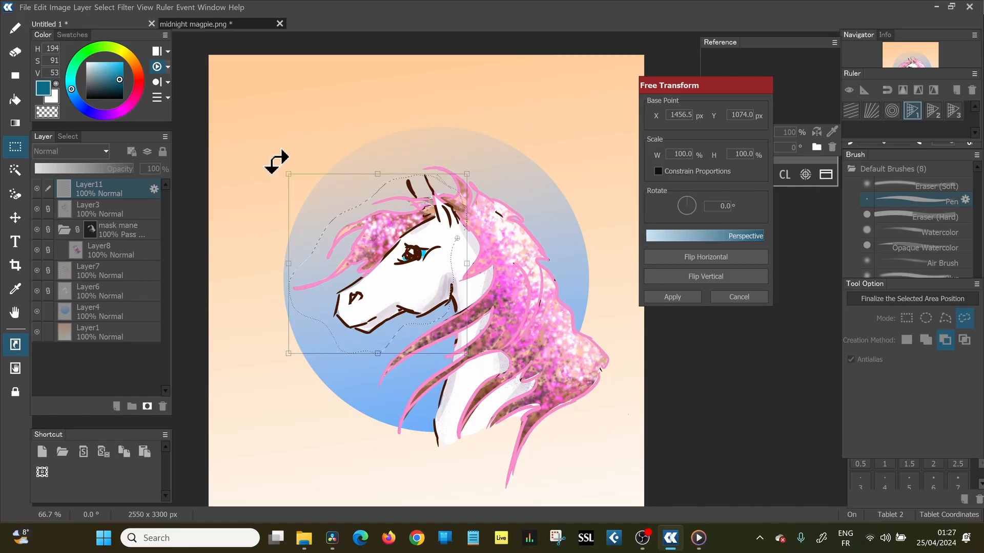
drag(268, 169, 302, 114)
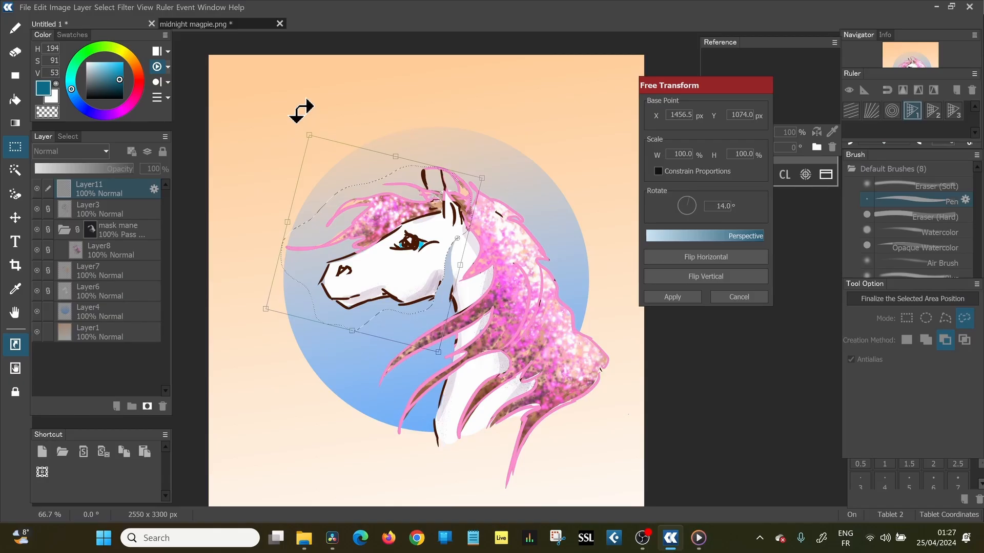
drag(303, 110, 305, 109)
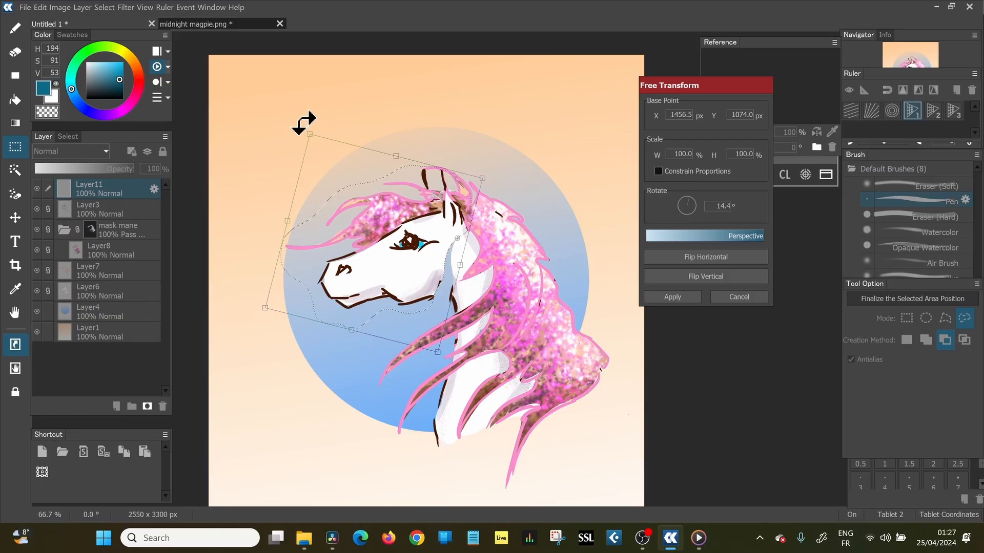
drag(293, 134, 292, 177)
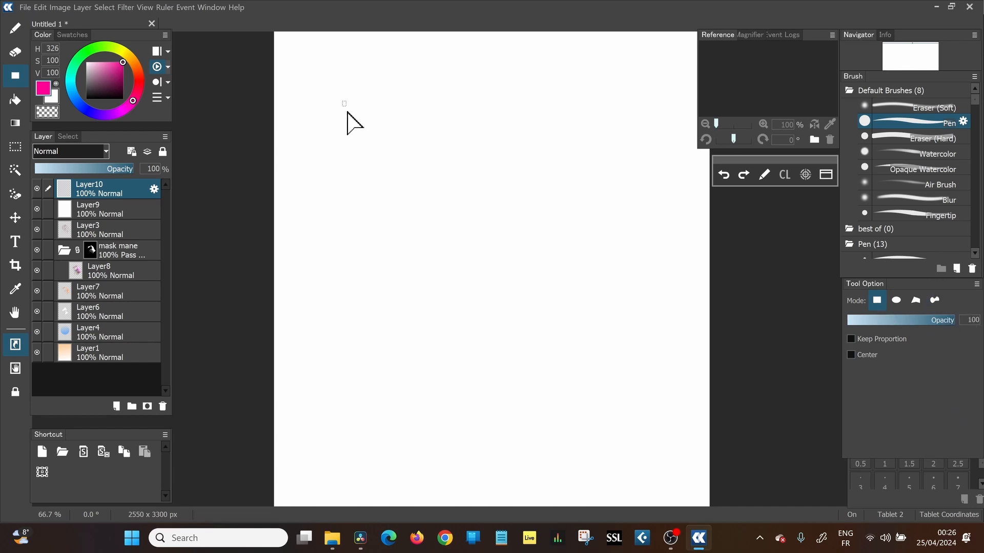
Draw a filled pink rectangle on Layer10 and a wide filled red ellipse (H 358, S 100, V 100) overlapping its lower right corner
drag(347, 111, 516, 234)
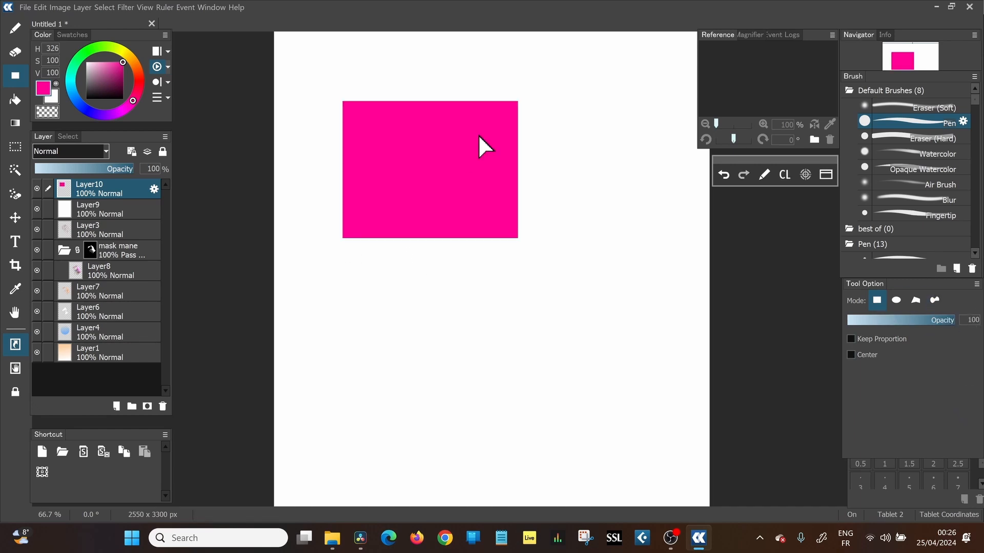
click(139, 81)
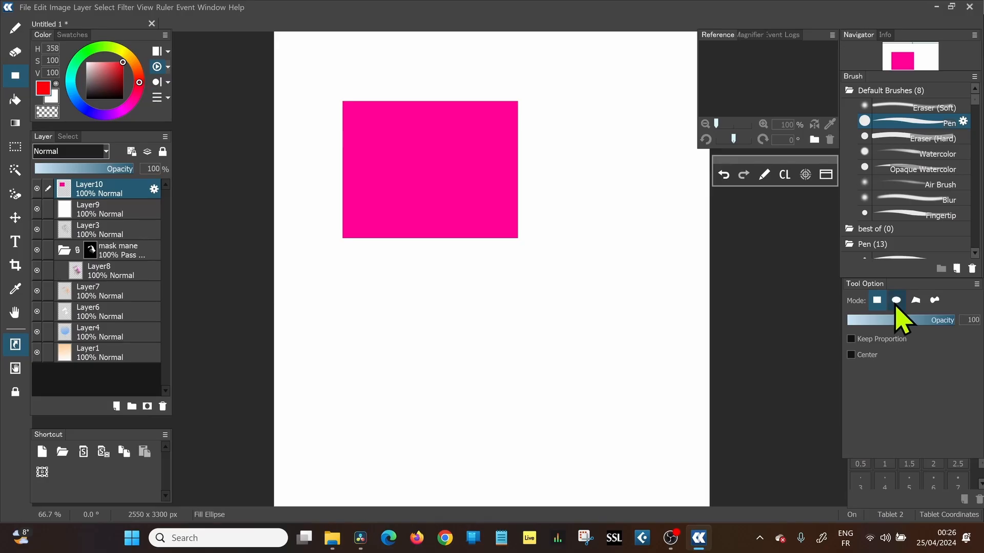
click(877, 301)
click(896, 301)
drag(451, 211, 648, 288)
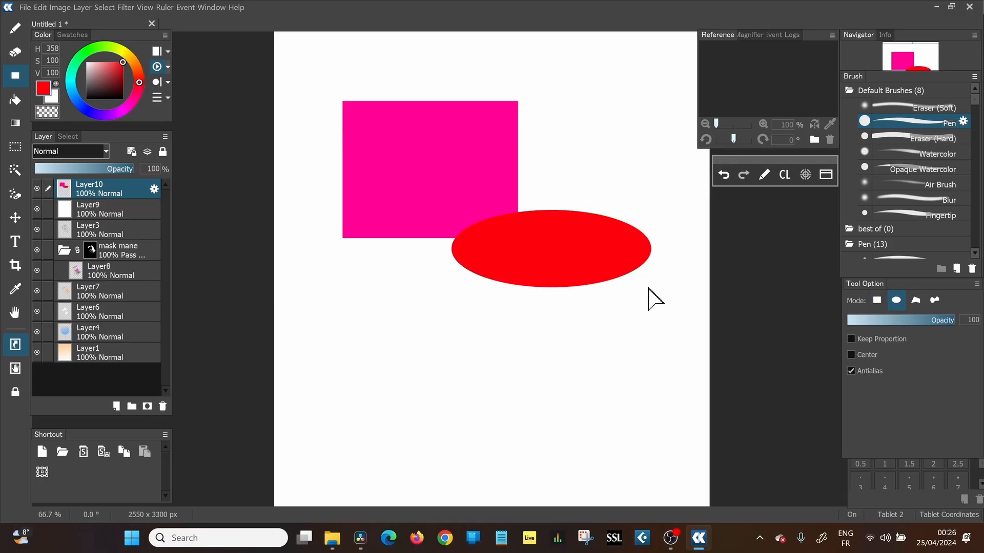
Draw a filled yellow circle (H 50, S 100, V 100) below the pink rectangle and a small yellow square above the red ellipse
drag(132, 75, 131, 50)
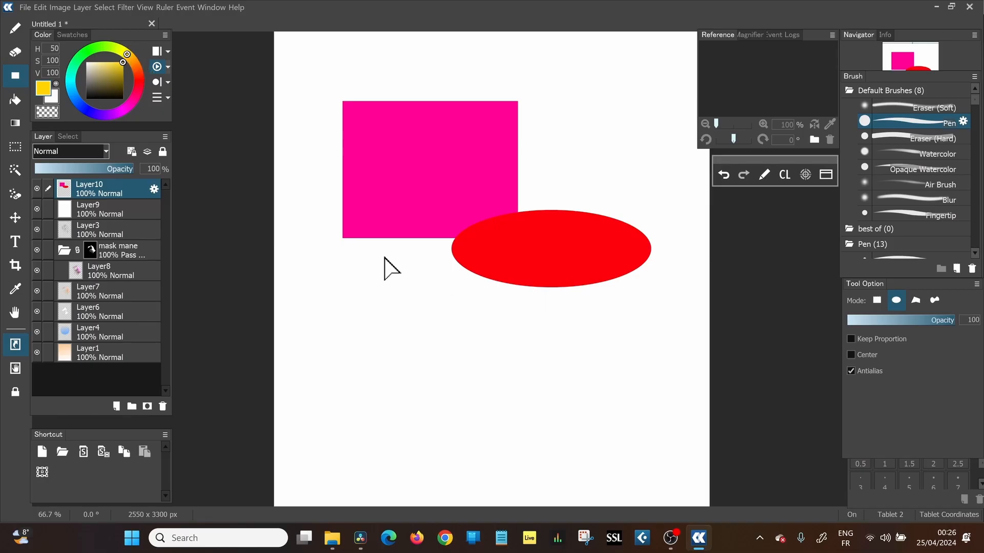
key(shift)
drag(385, 263, 519, 369)
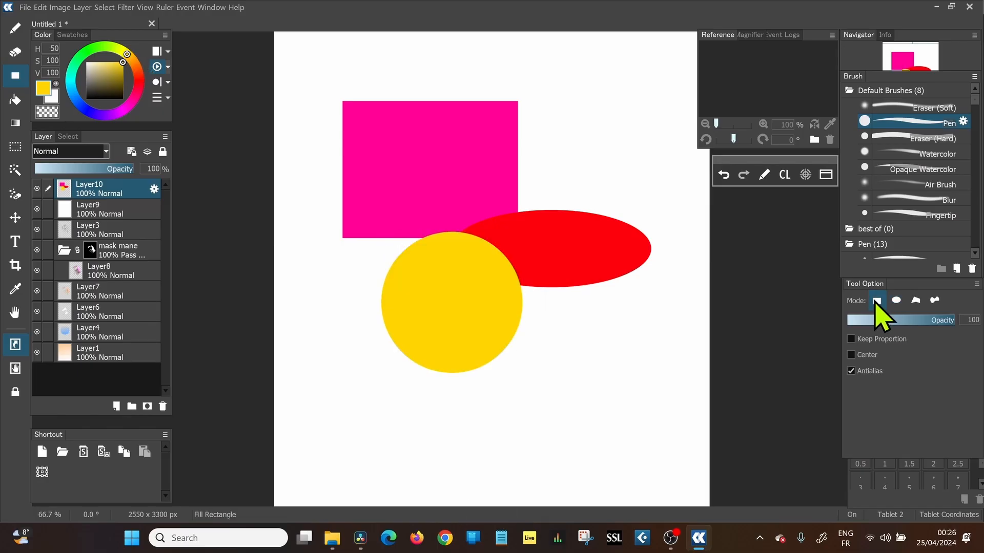
click(876, 300)
key(space)
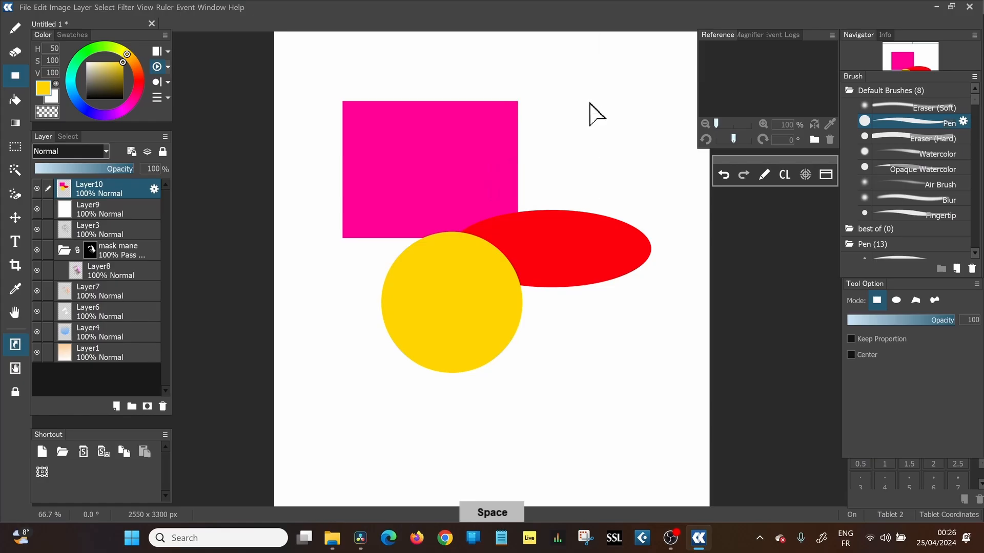
key(shift)
drag(561, 86, 621, 142)
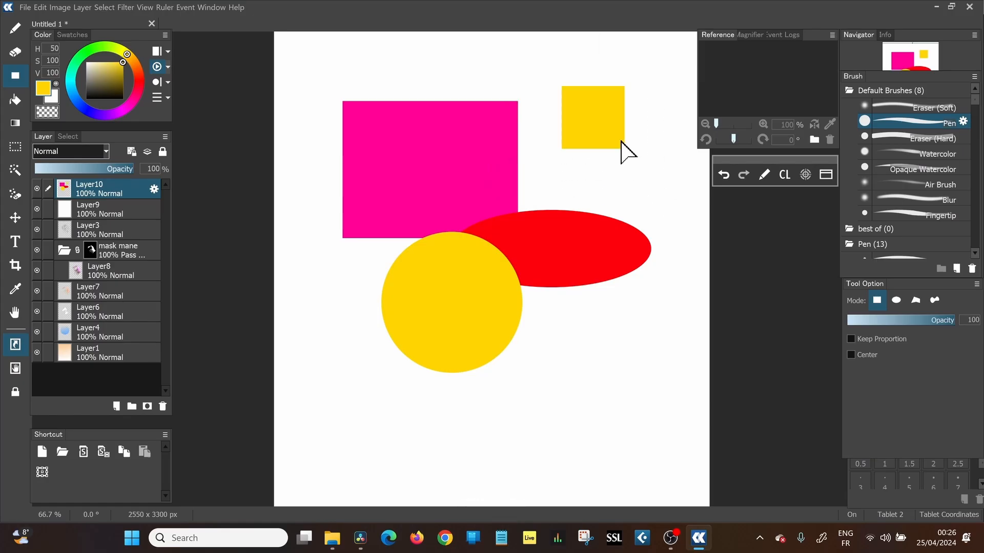
Draw a filled blue polygon (H 231, S 100, V 100) below the red ellipse and a blue freehand shape below the yellow circle
click(898, 299)
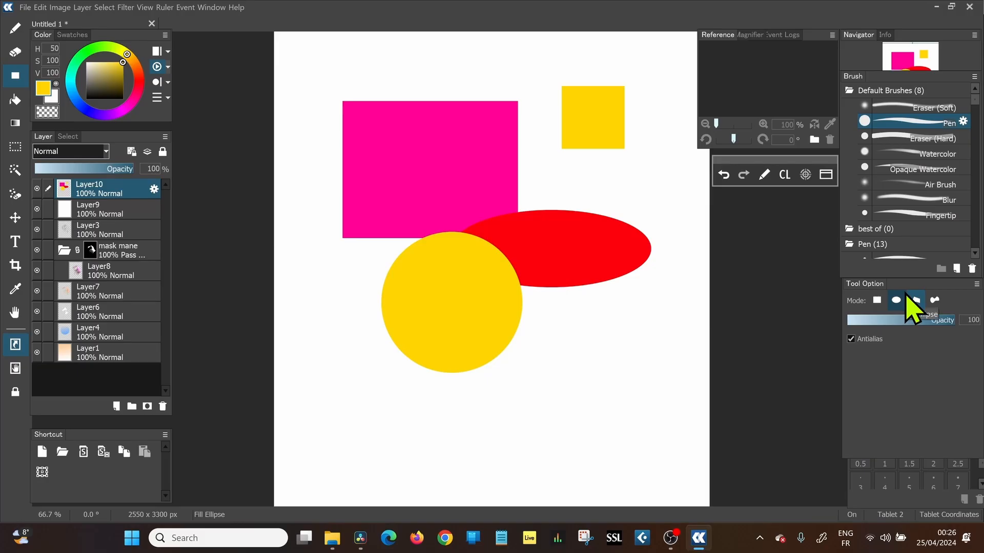
click(915, 301)
click(82, 106)
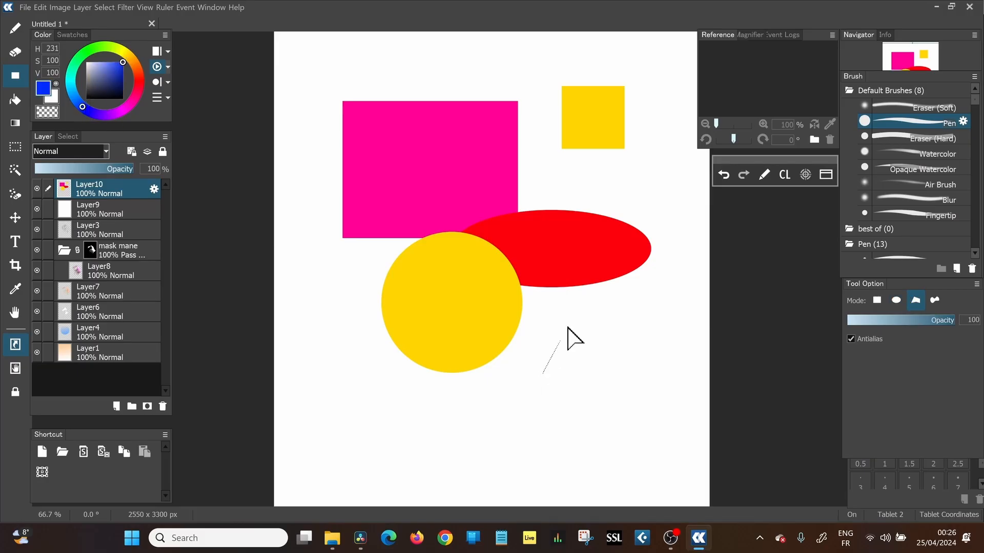
click(610, 300)
click(646, 364)
click(609, 433)
click(527, 449)
click(605, 358)
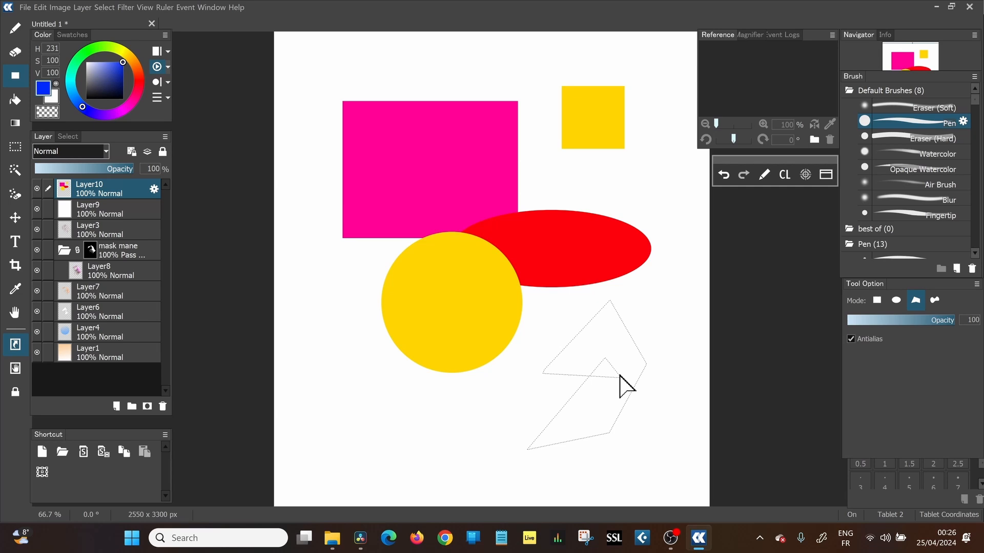
double_click(586, 411)
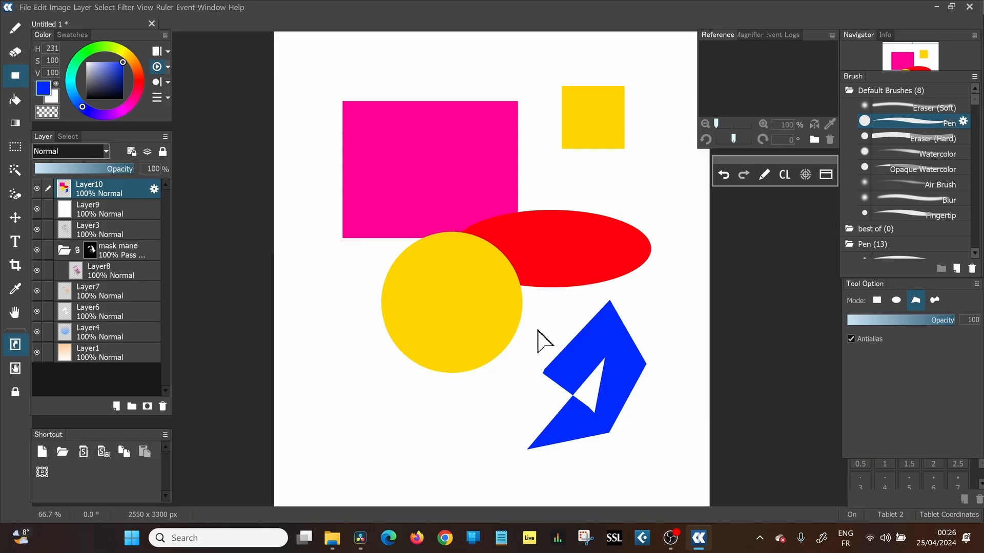
click(935, 301)
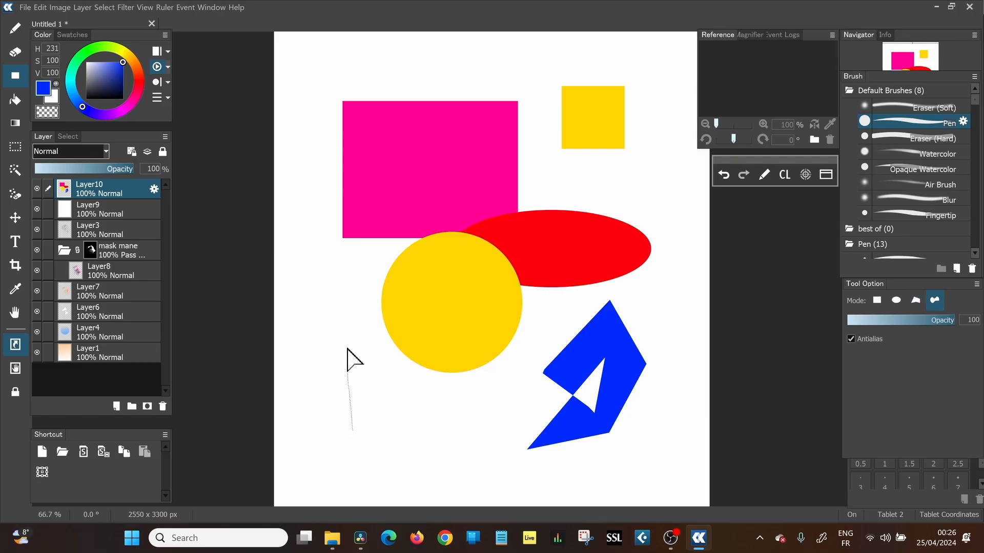
mouse_move(396, 368)
mouse_down()
mouse_move(432, 404)
mouse_move(508, 411)
mouse_move(429, 480)
mouse_move(320, 433)
mouse_move(358, 432)
mouse_up()
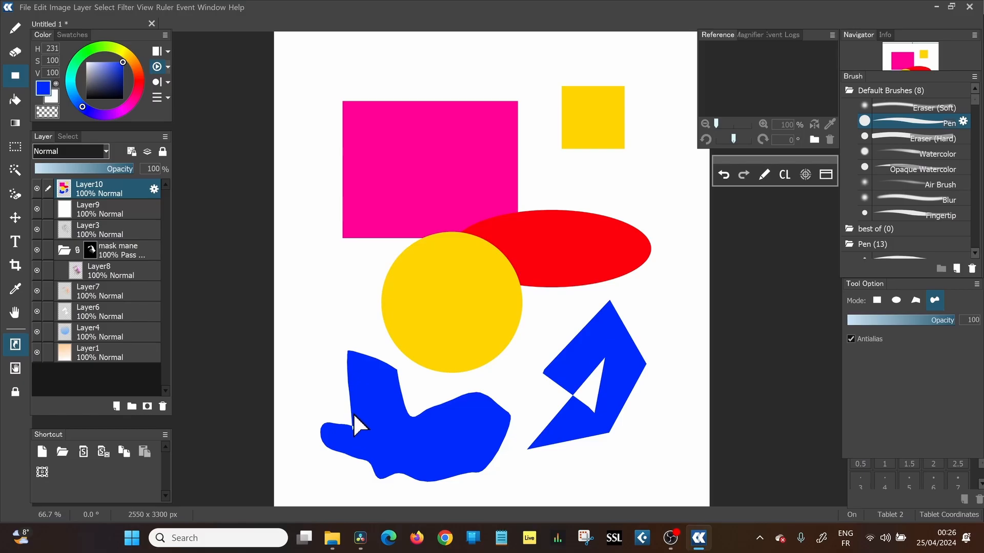
Draw a near-vertical straight blue line along the canvas's right side with the Pen brush at 100 px
click(15, 30)
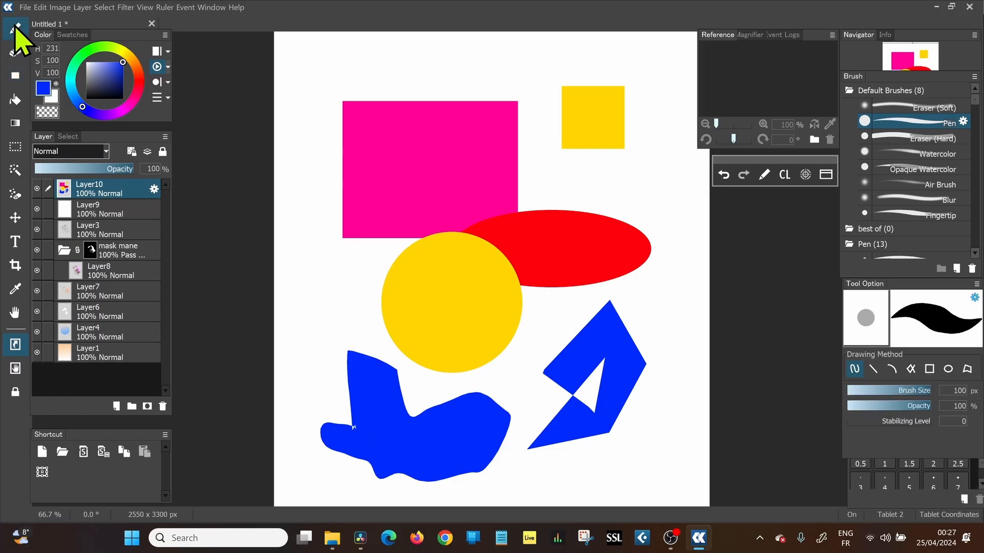
click(873, 369)
drag(662, 415, 672, 174)
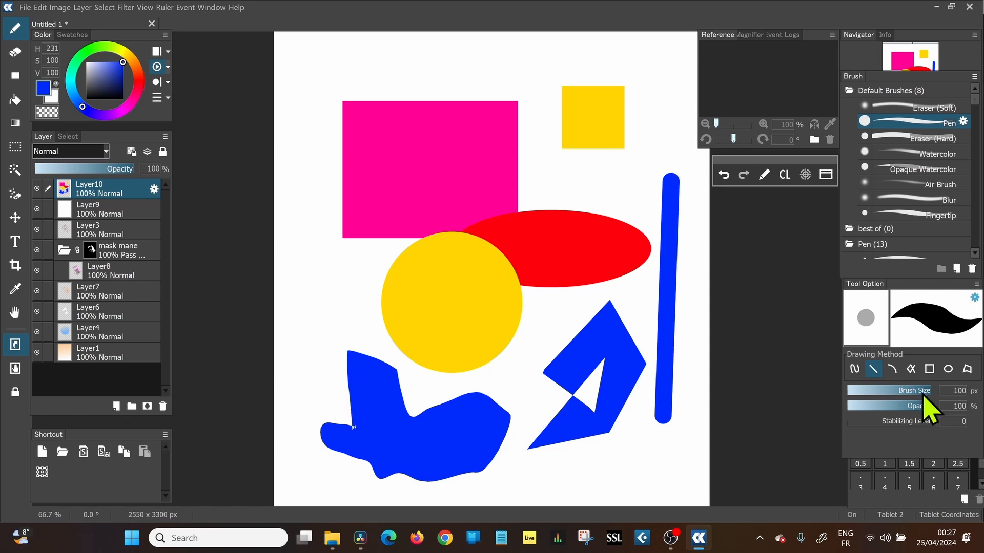
Draw a horizontal straight red line (H 0, S 100, V 100) across the yellow circle with a brush size of 23 px
drag(924, 392, 878, 383)
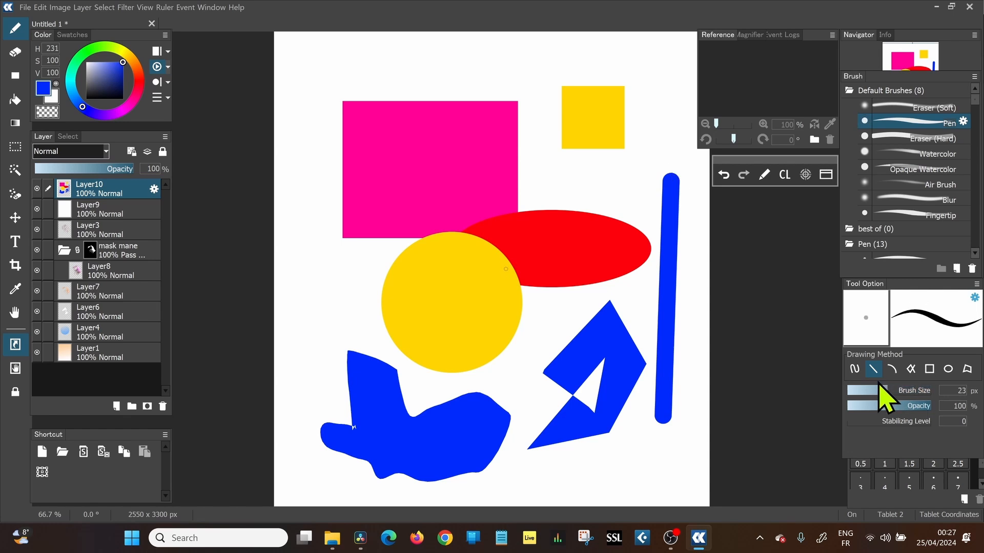
click(139, 81)
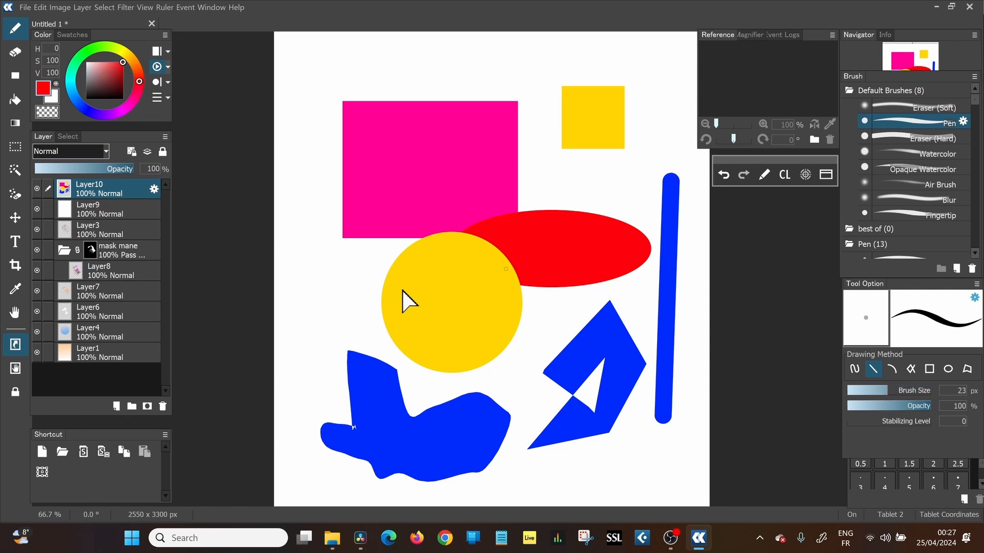
key(shift)
shift+click(542, 265)
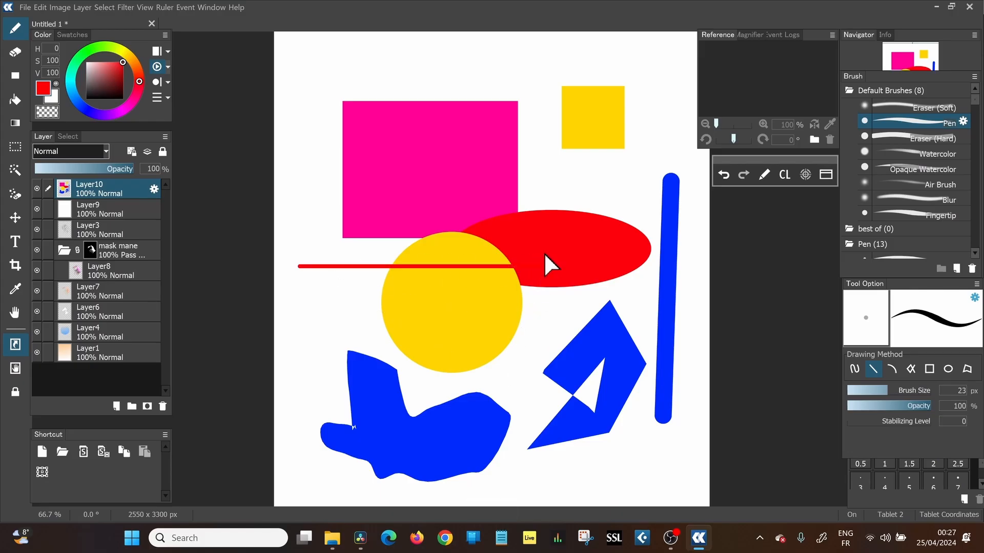
Draw a green curve (H 127, S 100, V 100) from beside the freehand shape up and across the pink rectangle
click(892, 369)
drag(114, 121, 91, 53)
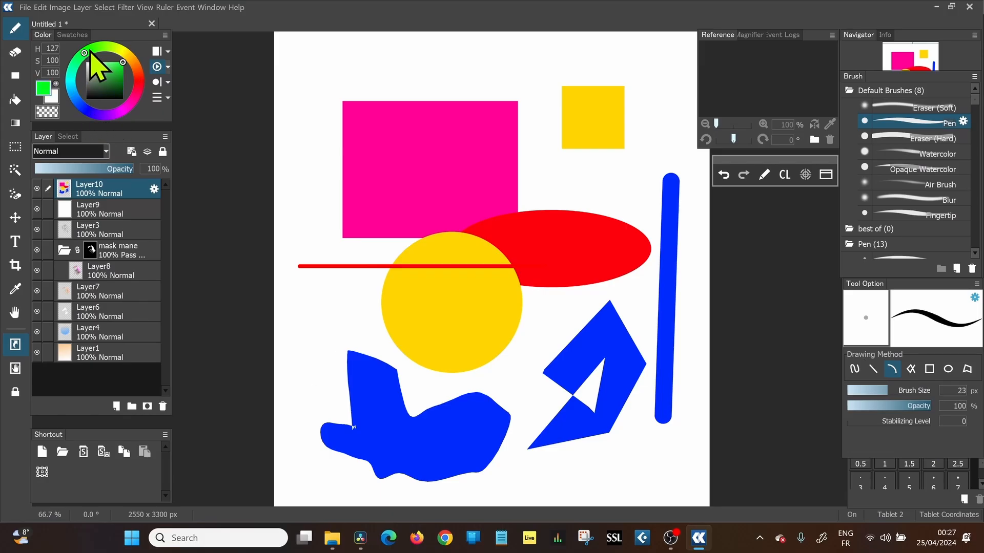
click(316, 353)
click(500, 121)
click(297, 54)
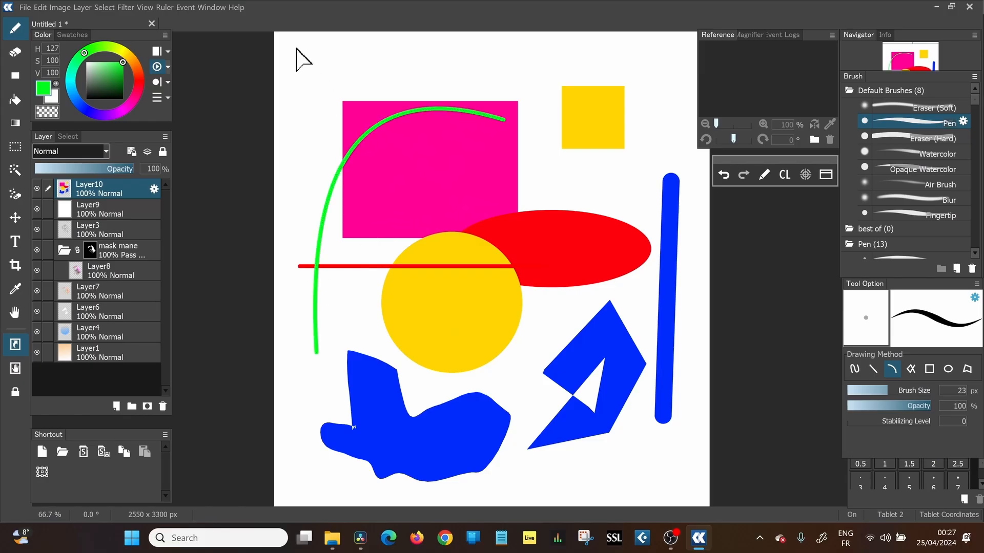
Draw a green zigzag polyline crossing over the yellow square and the red ellipse with the polyline drawing method
click(910, 369)
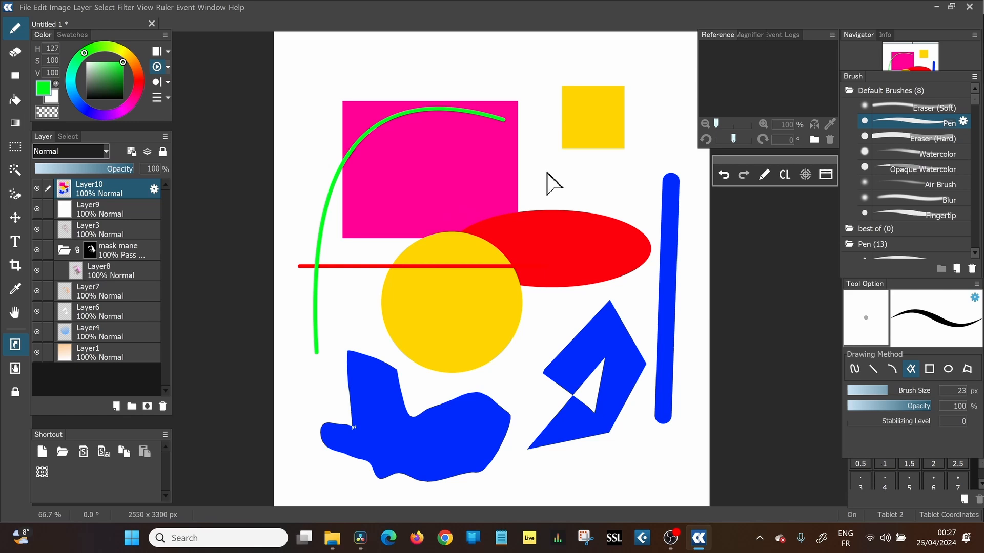
click(654, 163)
click(574, 264)
click(581, 187)
click(637, 99)
click(619, 217)
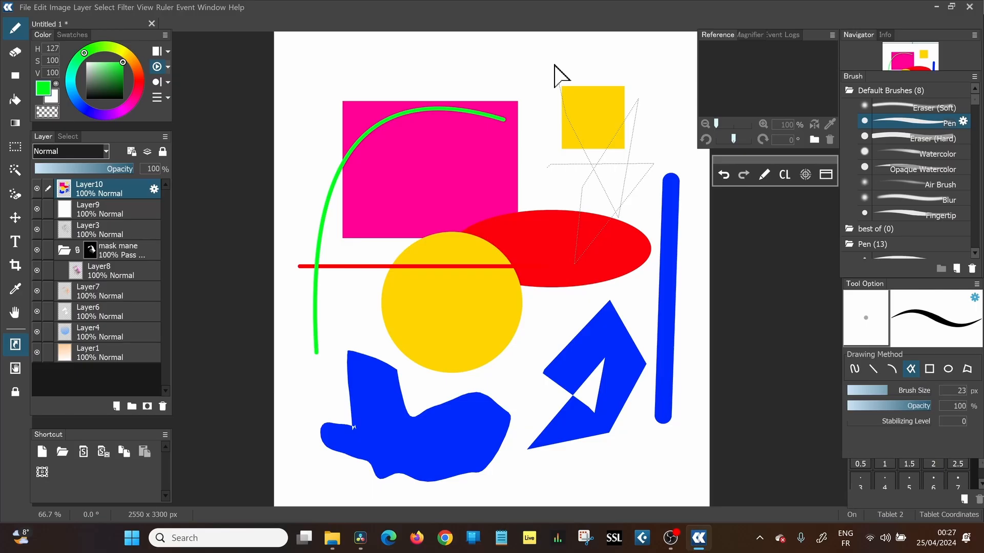
double_click(565, 105)
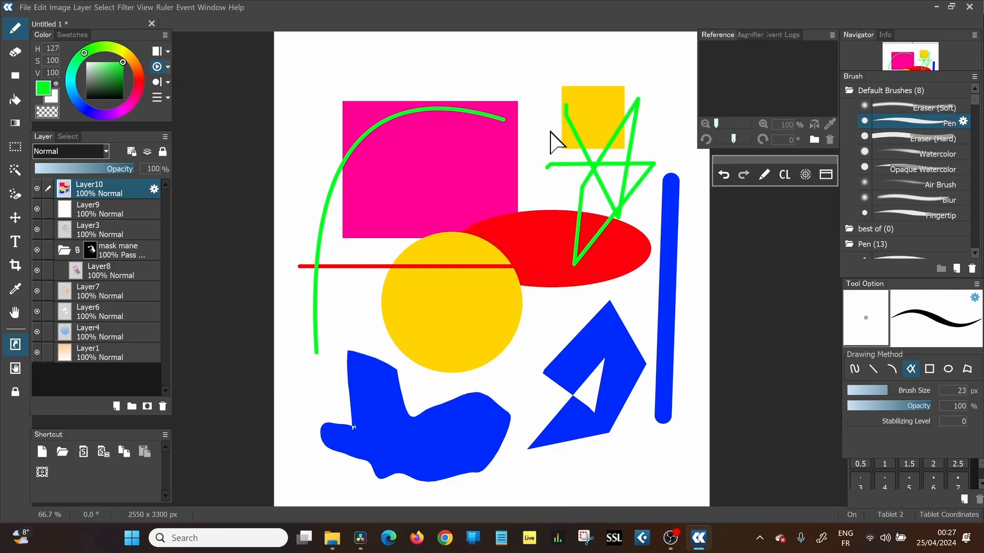
Draw a dark green (H 127, S 79, V 32) rectangle outline over the pink rectangle and a circle outline across the red ellipse
click(929, 368)
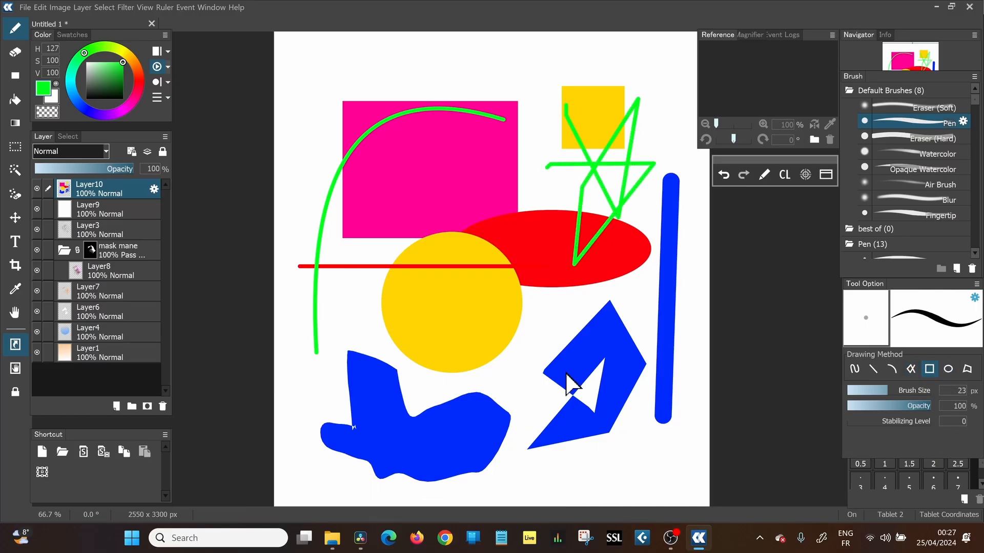
click(116, 87)
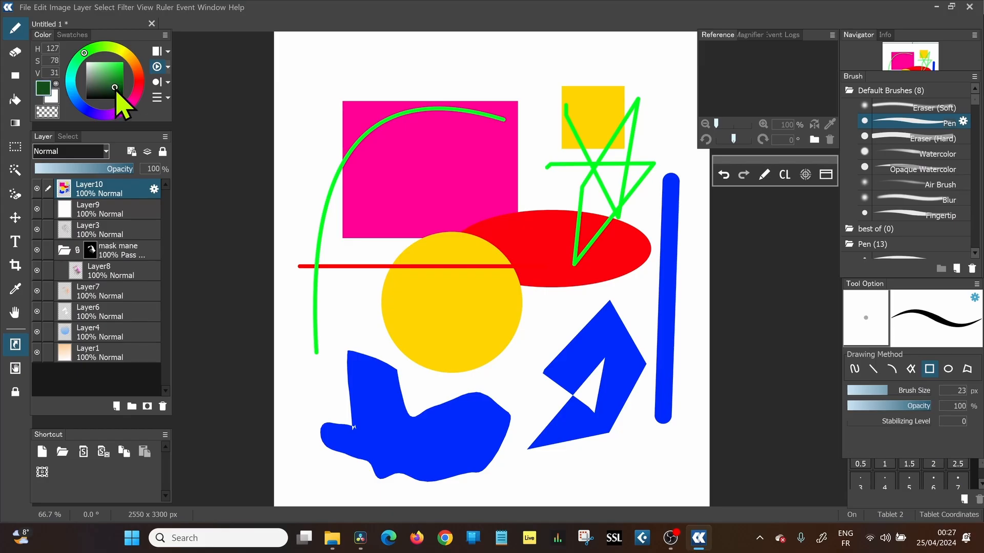
drag(370, 73, 567, 277)
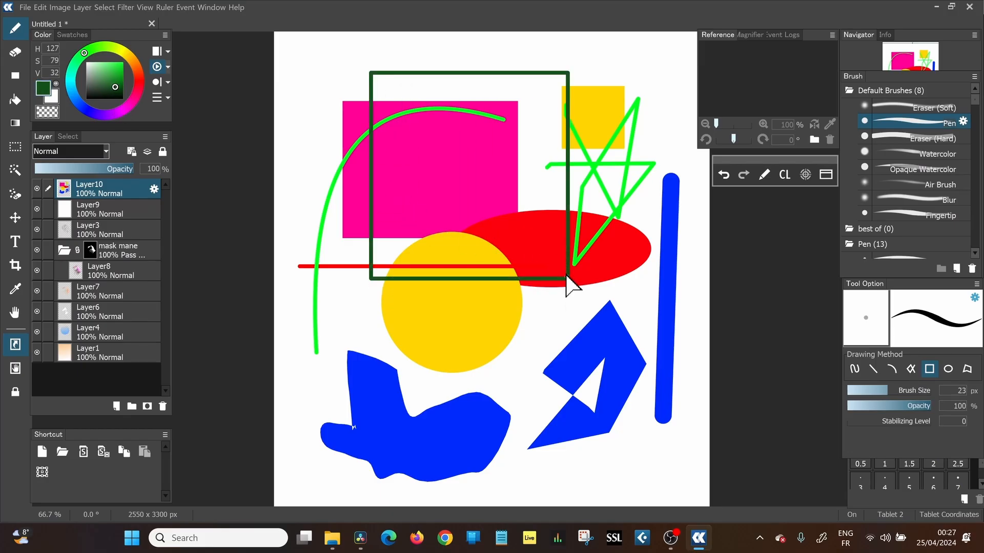
click(948, 369)
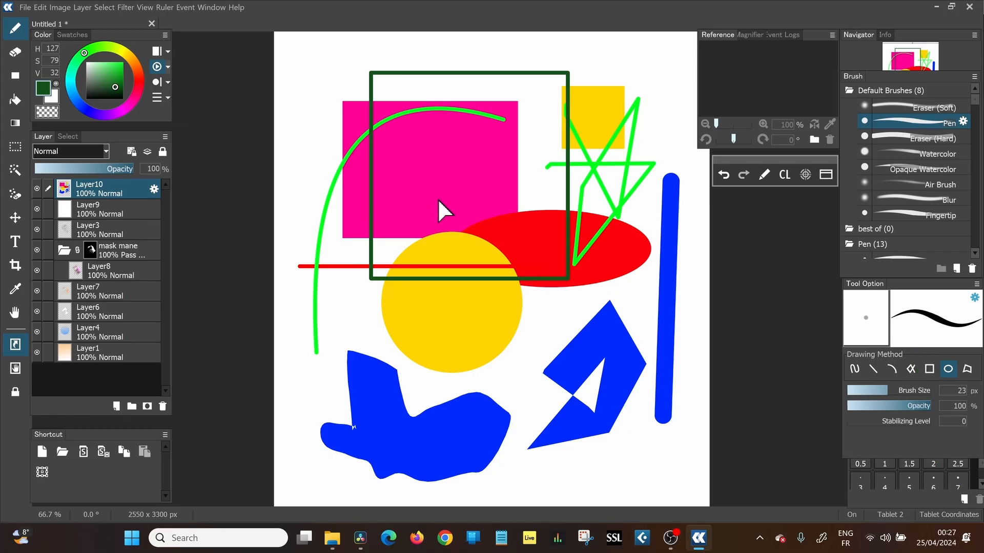
mouse_move(439, 198)
mouse_down()
mouse_move(450, 227)
mouse_move(575, 318)
mouse_move(626, 308)
mouse_up()
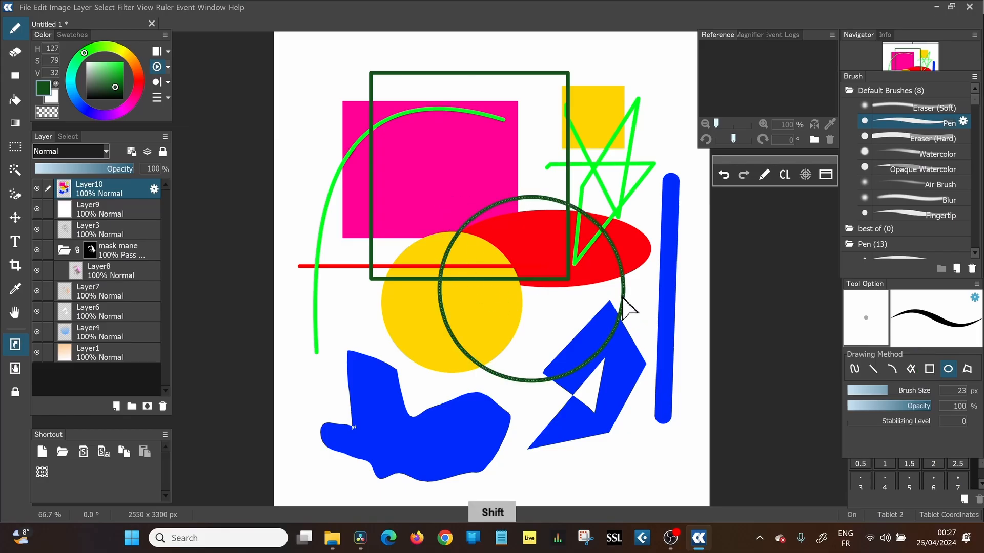
Draw a closed six-cornered dark green polygon outline around the yellow circle
click(967, 369)
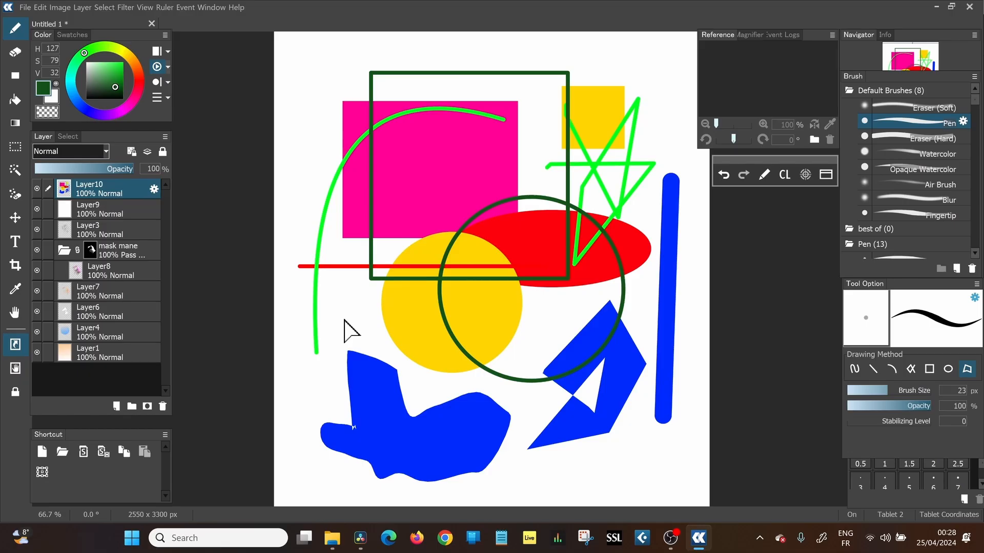
click(344, 321)
click(444, 221)
click(524, 254)
click(526, 335)
click(441, 382)
double_click(428, 306)
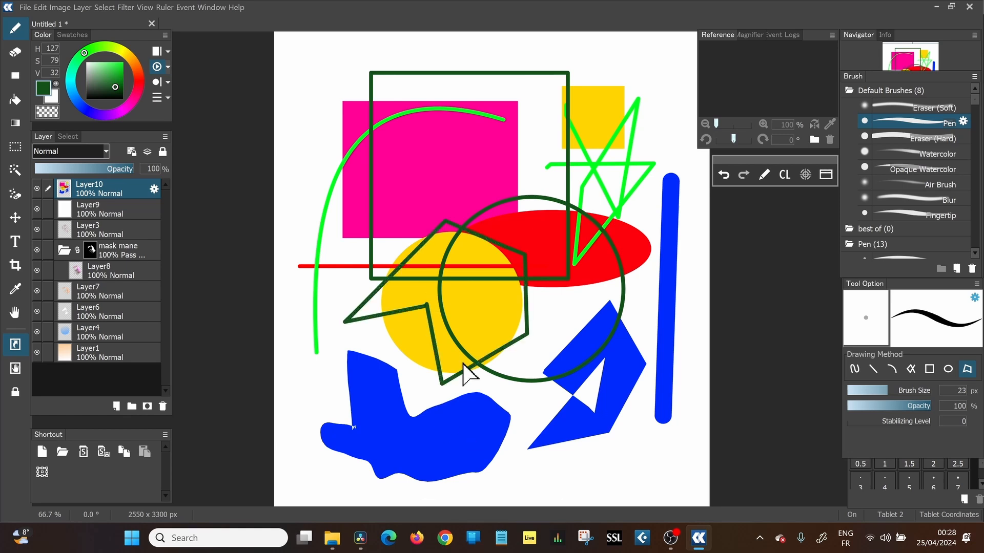
Select the drawn outlines and coloured shapes with the Magic Wand, adding to the selection, and delete Layer10
click(16, 168)
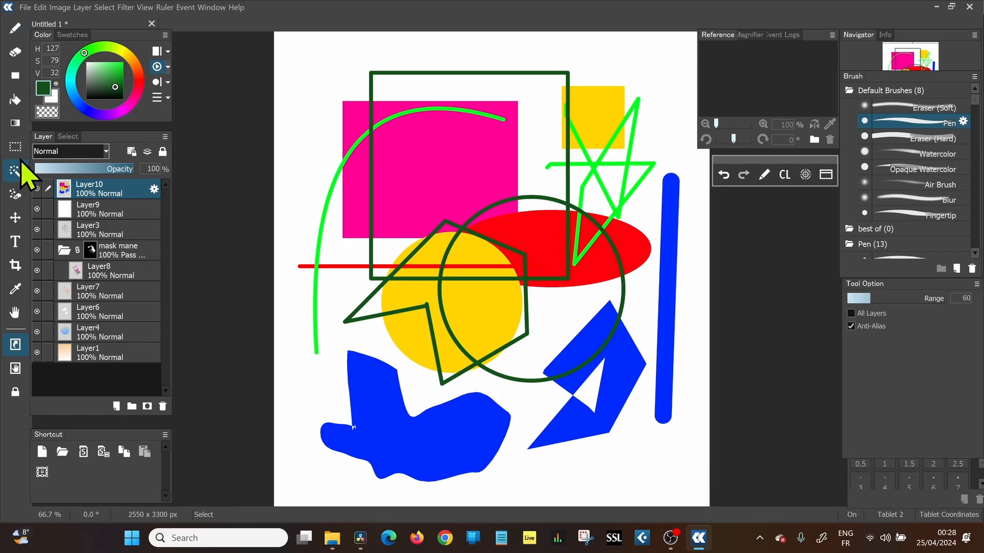
click(527, 279)
click(595, 167)
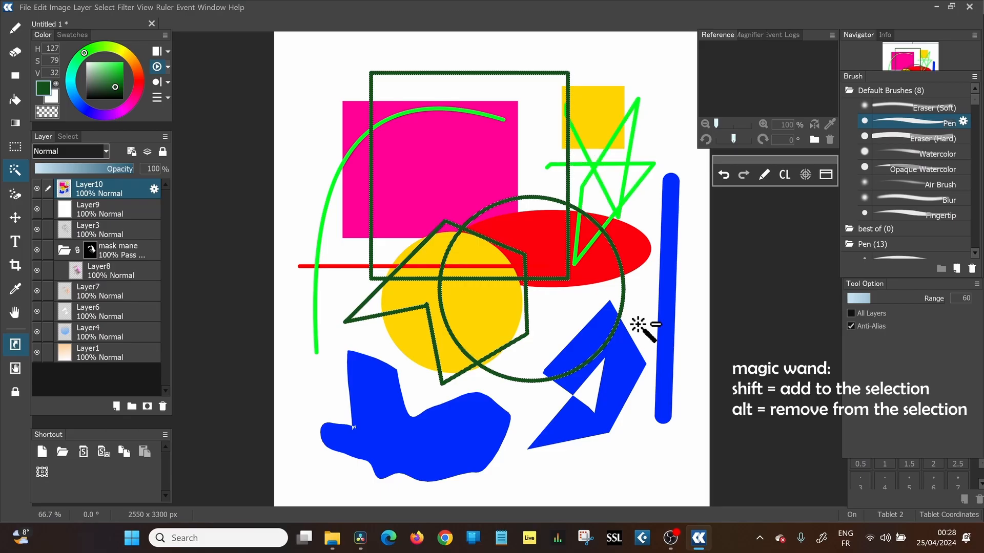
shift+click(667, 226)
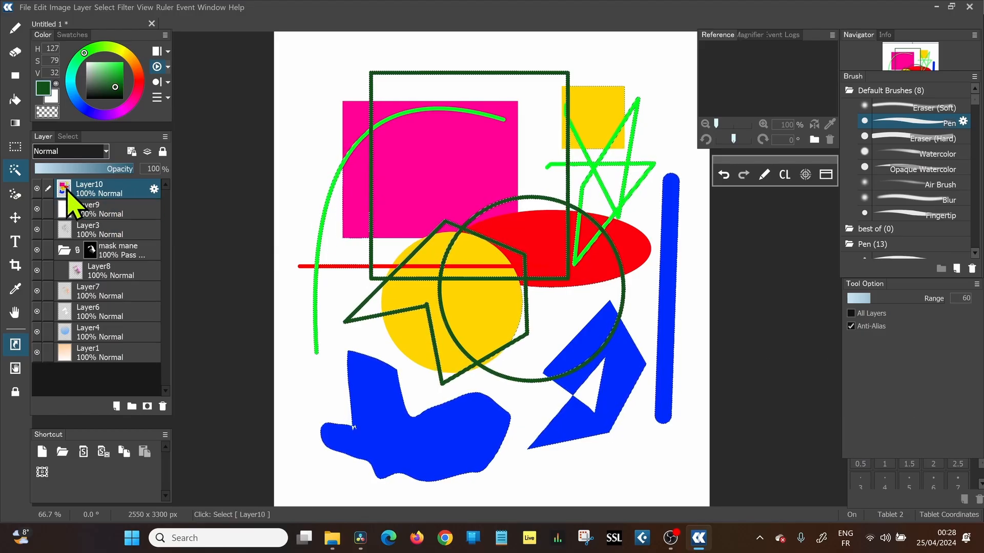
click(163, 406)
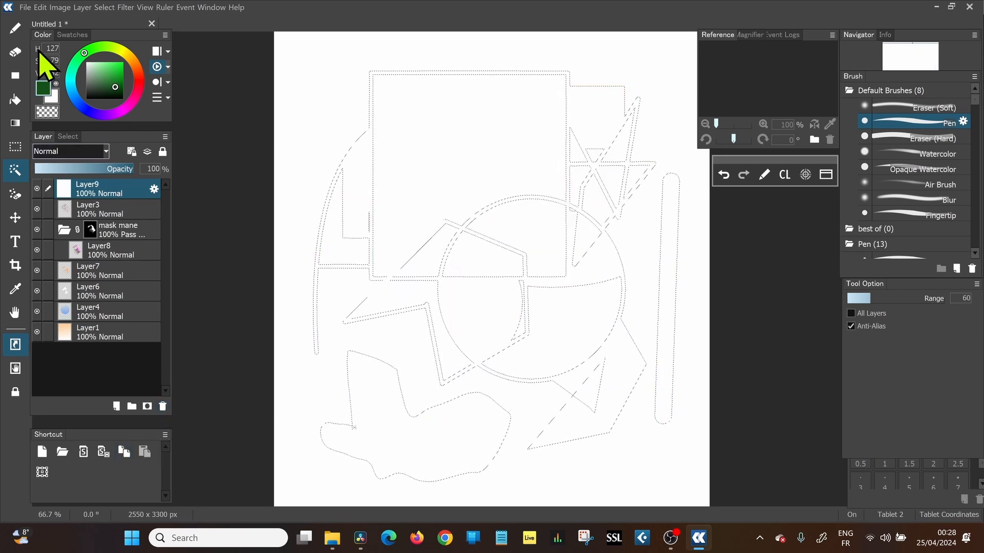
Paint bright green (H 127, S 75, V 100) across the selected areas on Layer9 with the freehand Pen at 500 px
click(15, 28)
drag(115, 87, 114, 62)
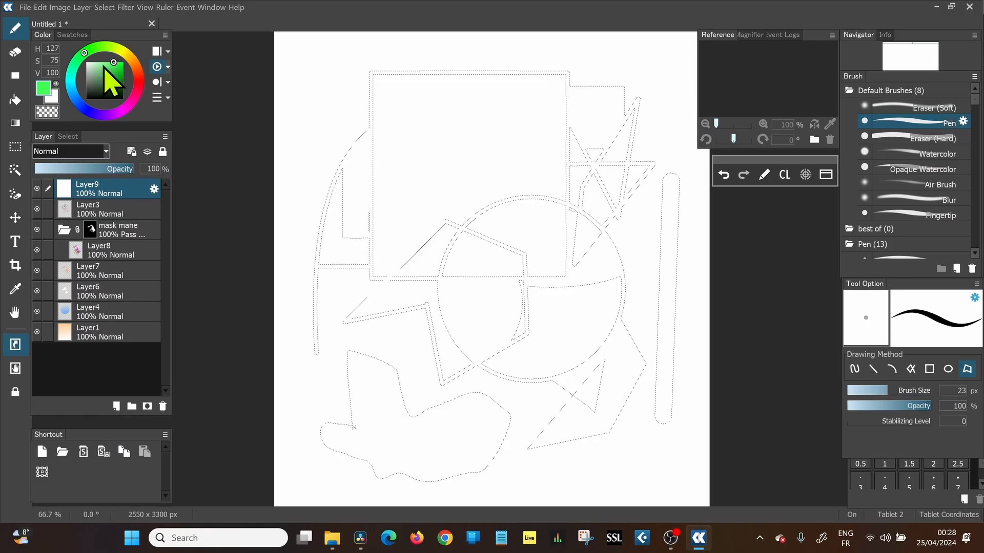
mouse_move(887, 390)
mouse_down()
mouse_move(948, 391)
mouse_move(941, 376)
mouse_up()
scroll(902, 466, down, 5)
click(908, 463)
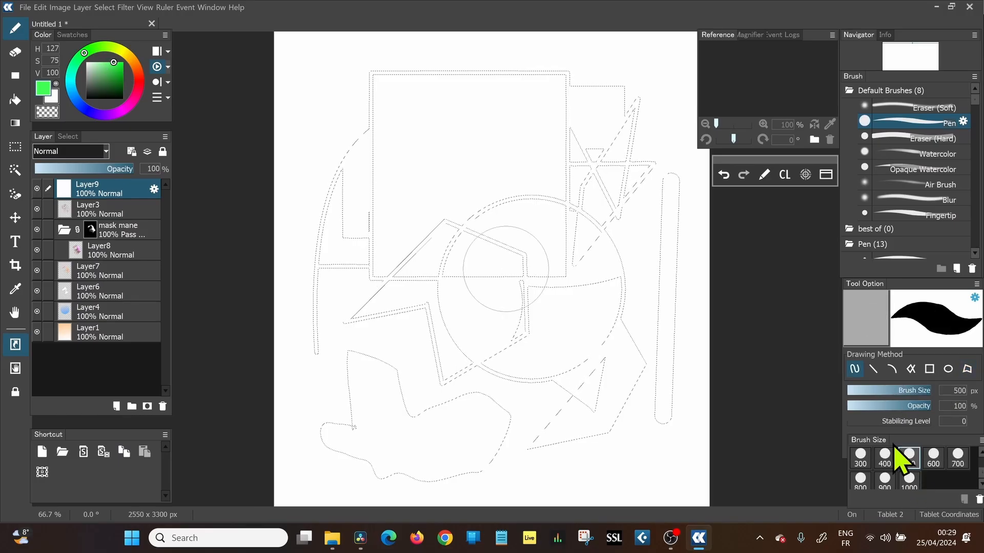
click(855, 369)
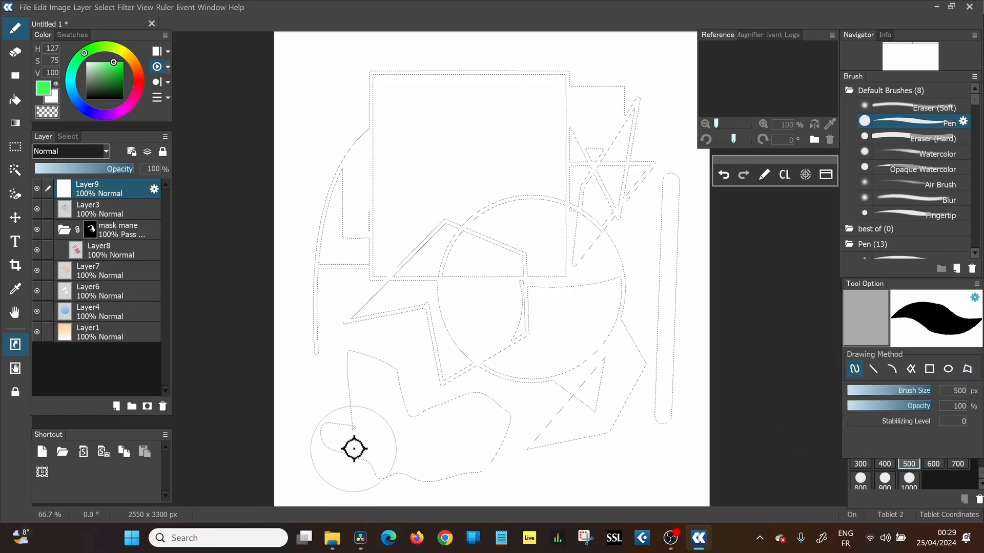
mouse_move(340, 461)
mouse_down()
mouse_move(358, 408)
mouse_move(417, 304)
mouse_move(551, 173)
mouse_up()
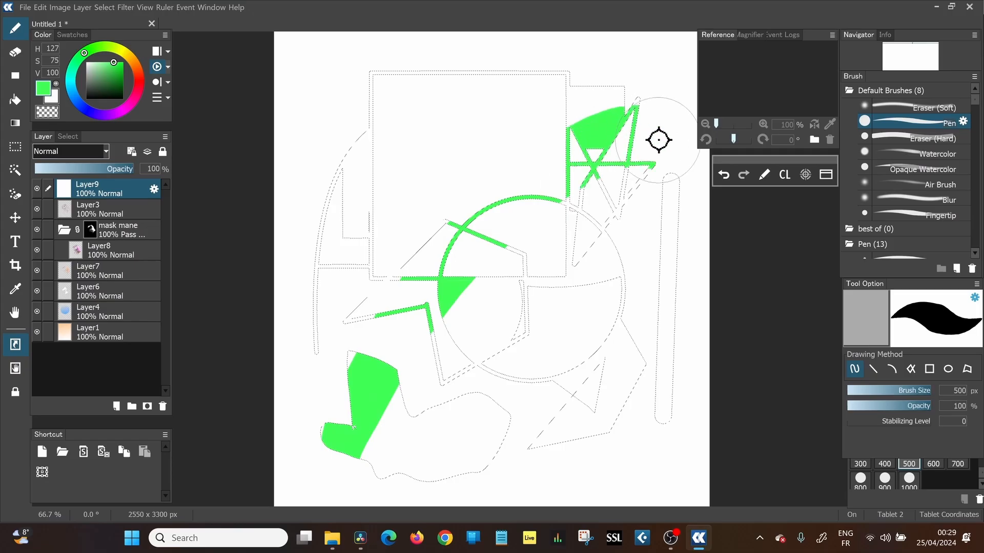
mouse_move(658, 140)
mouse_down()
mouse_move(652, 181)
mouse_move(475, 293)
mouse_move(406, 365)
mouse_move(379, 432)
mouse_move(434, 418)
mouse_move(527, 305)
mouse_move(613, 229)
mouse_move(682, 211)
mouse_move(485, 388)
mouse_move(444, 463)
mouse_move(511, 433)
mouse_move(610, 328)
mouse_move(683, 278)
mouse_move(592, 443)
mouse_move(649, 348)
mouse_move(566, 82)
mouse_move(364, 73)
mouse_move(373, 193)
mouse_move(358, 269)
mouse_move(411, 292)
mouse_move(365, 339)
mouse_move(321, 252)
mouse_move(358, 159)
mouse_move(473, 185)
mouse_move(541, 275)
mouse_move(458, 218)
mouse_up()
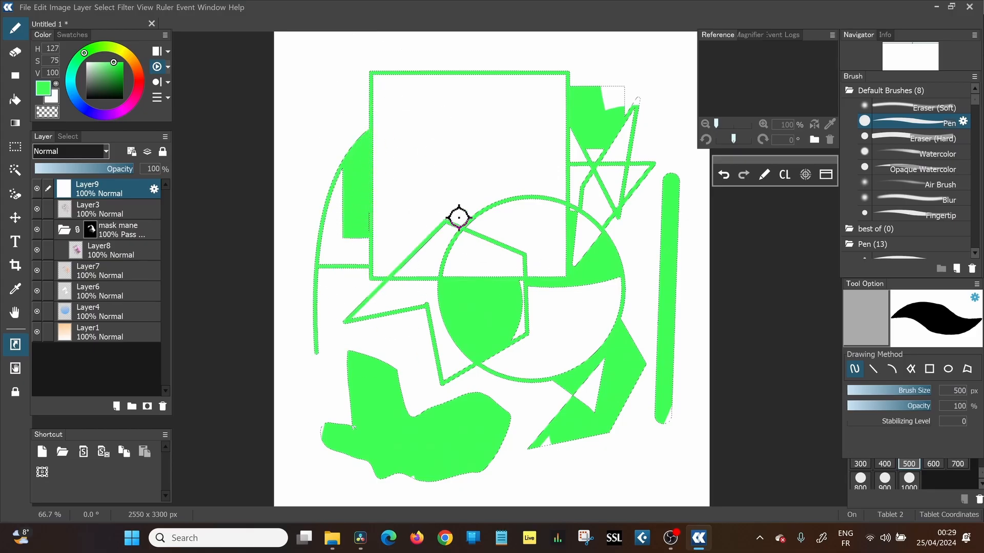
drag(661, 119, 608, 147)
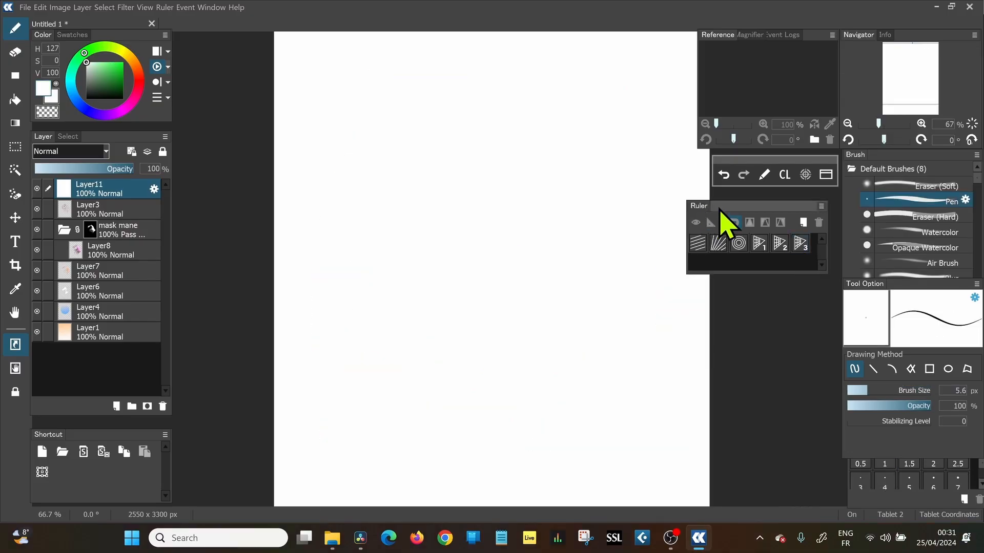
Reposition the Ruler panel and preview the parallel line and radial line rulers on the blank canvas
drag(733, 207, 737, 187)
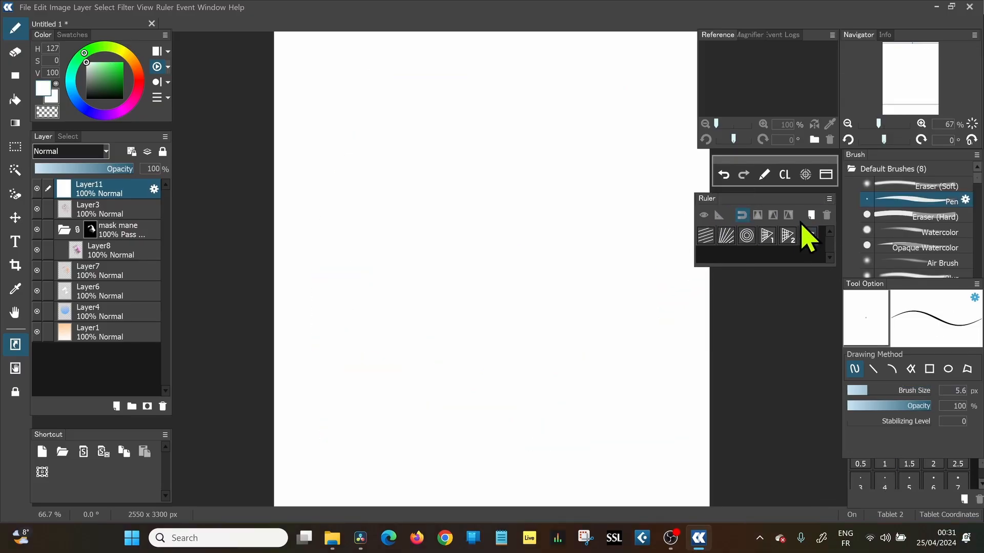
click(706, 237)
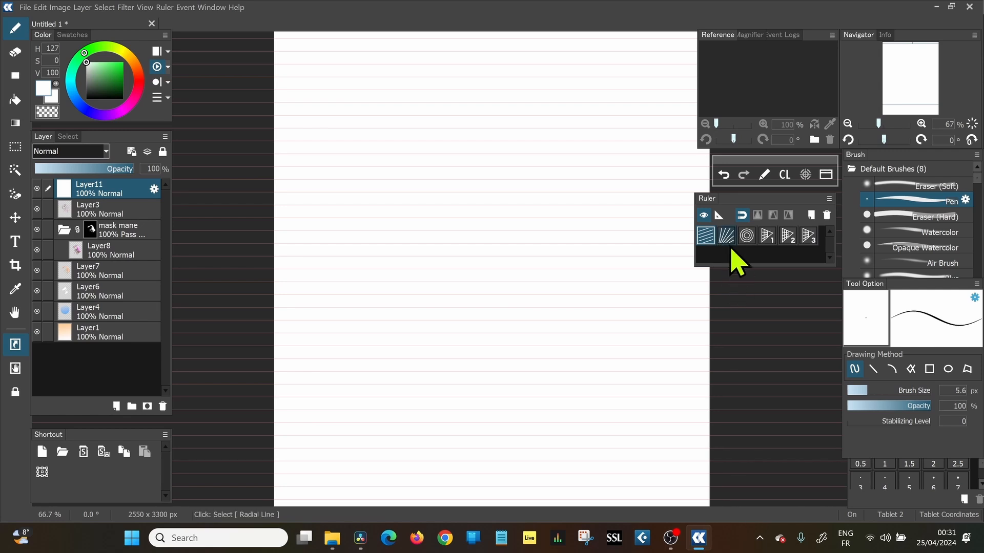
click(726, 236)
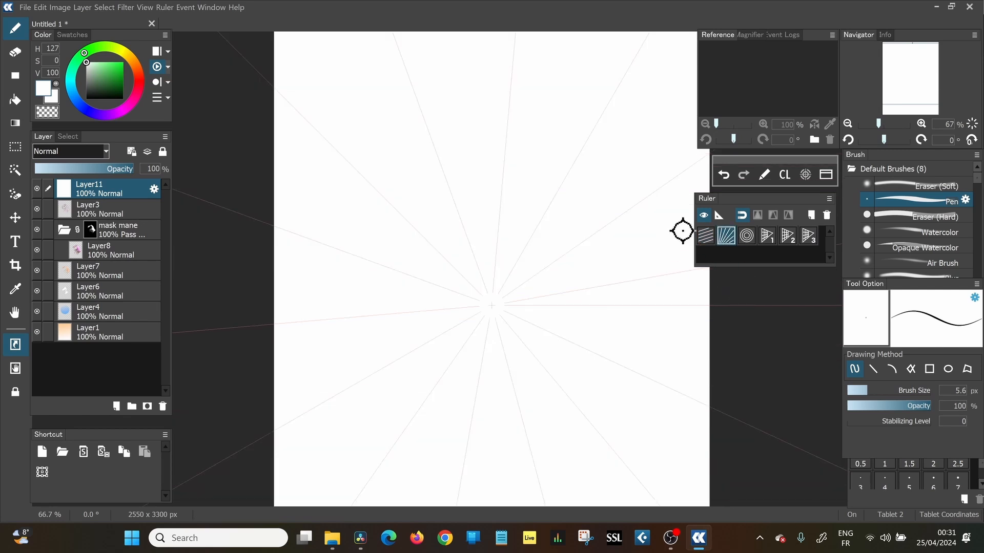
Draw three green (H 127, S 91, V 53) concentric circles snapped to the concentric circle ruler
click(747, 236)
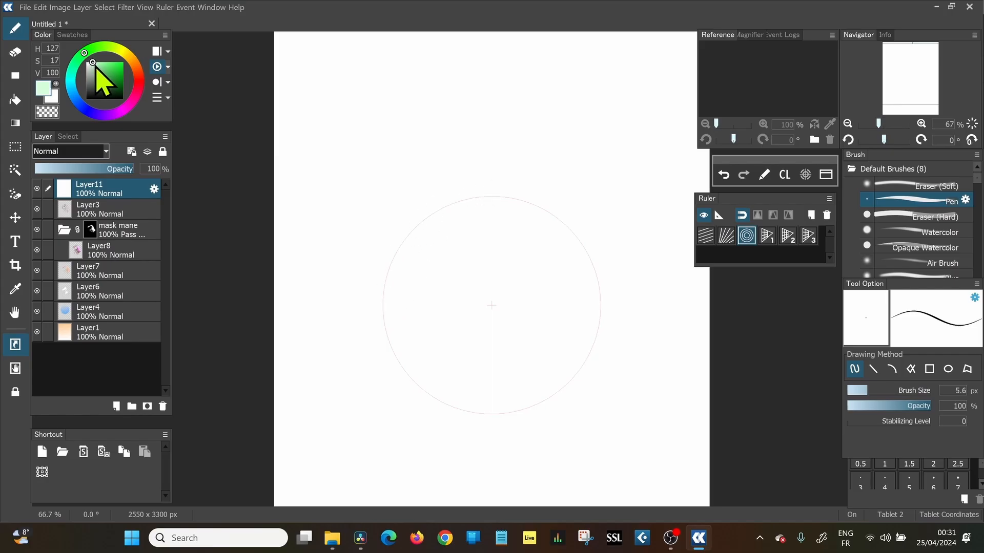
click(119, 80)
mouse_move(396, 245)
mouse_down()
mouse_move(468, 181)
mouse_move(538, 196)
mouse_move(565, 248)
mouse_move(567, 321)
mouse_move(543, 373)
mouse_move(497, 399)
mouse_move(457, 404)
mouse_move(404, 361)
mouse_move(410, 254)
mouse_up()
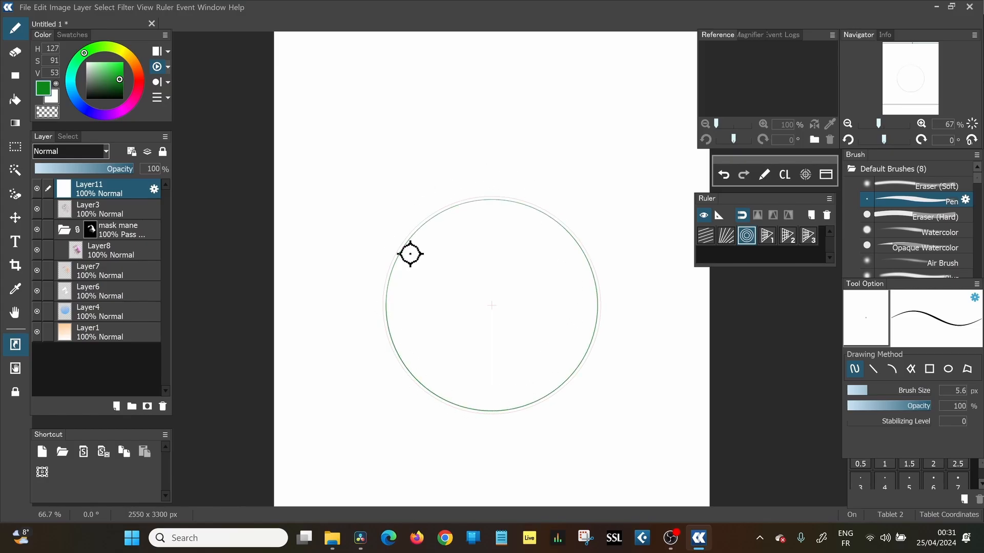
mouse_move(460, 323)
mouse_down()
mouse_move(479, 252)
mouse_move(533, 270)
mouse_move(531, 330)
mouse_up()
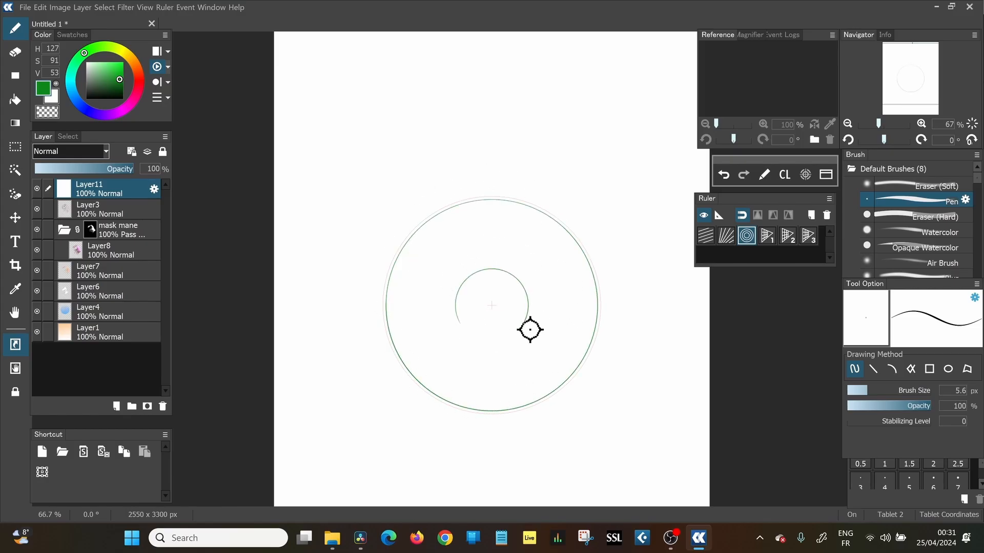
mouse_move(438, 344)
mouse_down()
mouse_move(445, 249)
mouse_move(543, 255)
mouse_move(556, 349)
mouse_move(481, 378)
mouse_move(434, 338)
mouse_move(431, 306)
mouse_up()
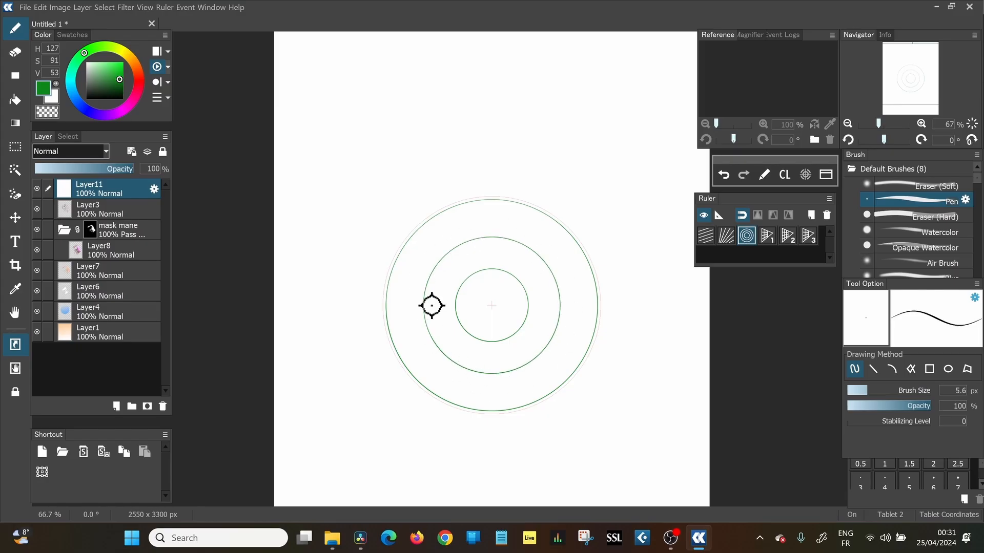
Reshape the circle ruler into a narrow ellipse at -17° and trace two dark blue (H 249, S 91, V 53) elliptical lines with it
click(719, 215)
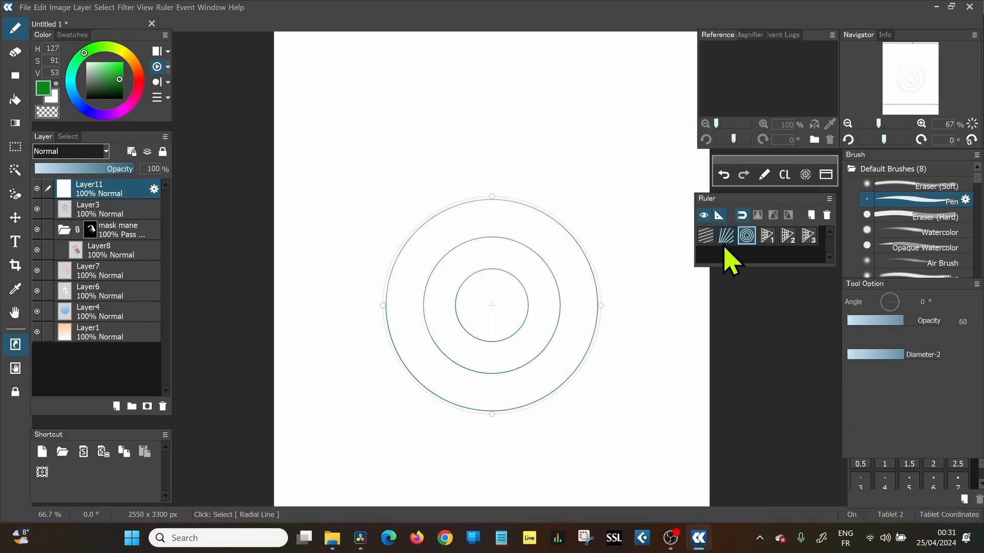
drag(600, 305, 496, 305)
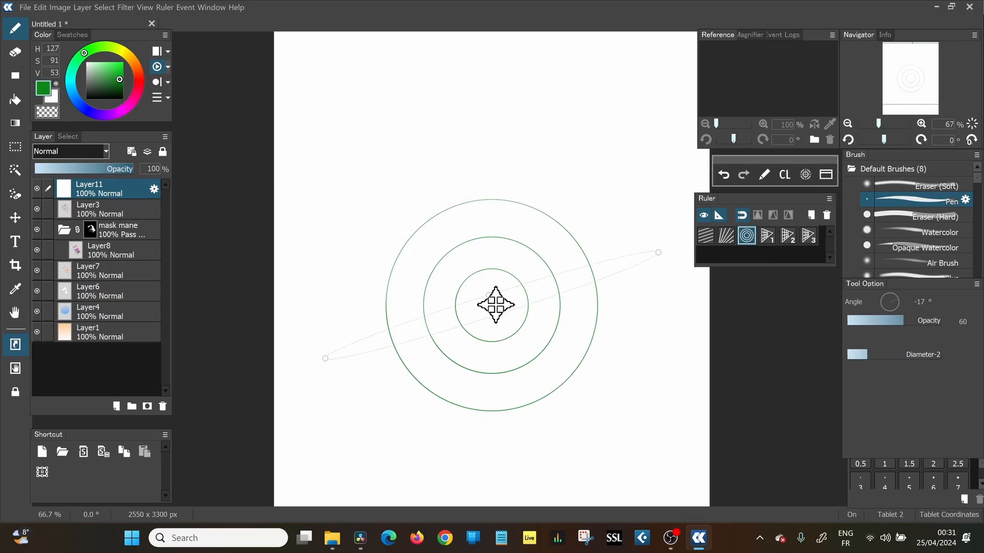
click(91, 112)
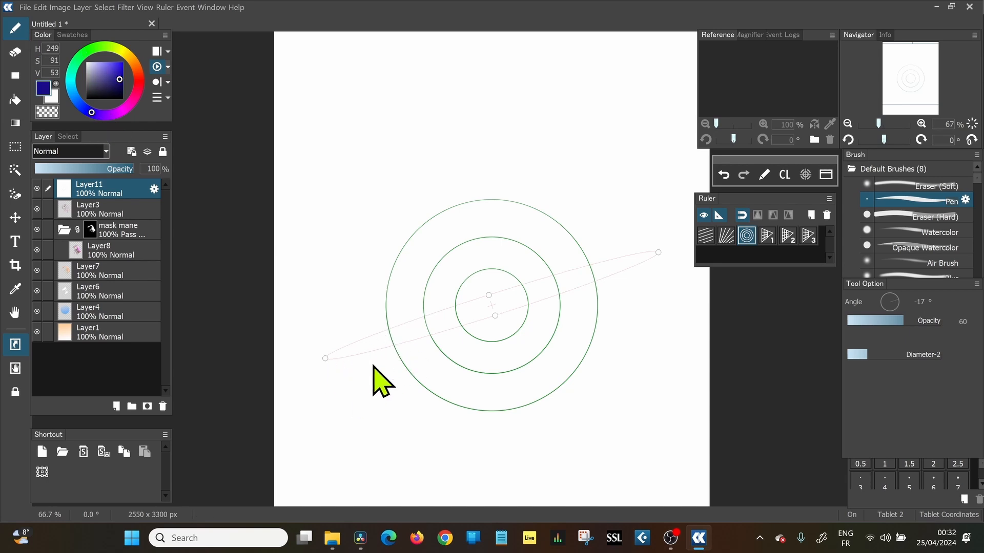
click(719, 216)
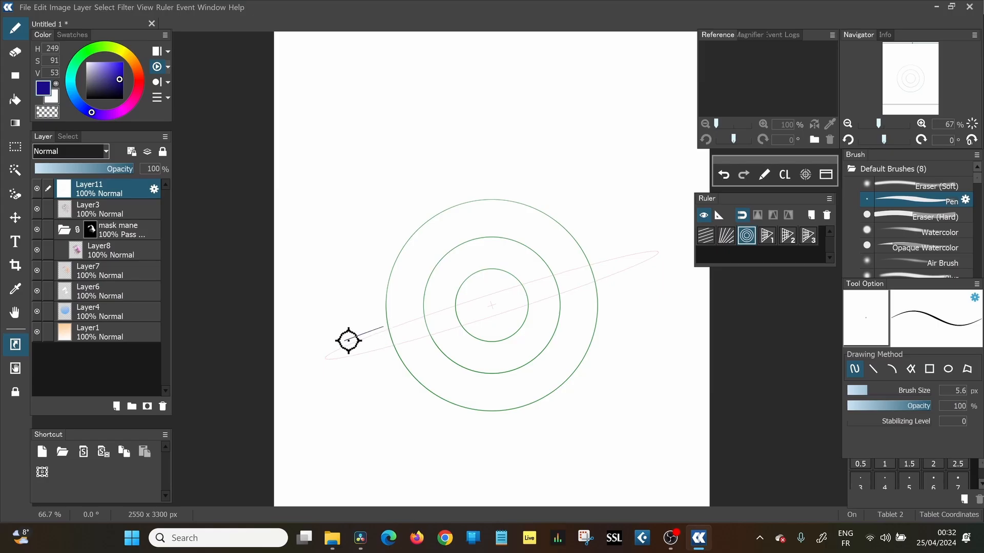
mouse_move(348, 340)
mouse_down()
mouse_move(439, 334)
mouse_move(550, 301)
mouse_move(651, 256)
mouse_move(659, 242)
mouse_move(578, 259)
mouse_up()
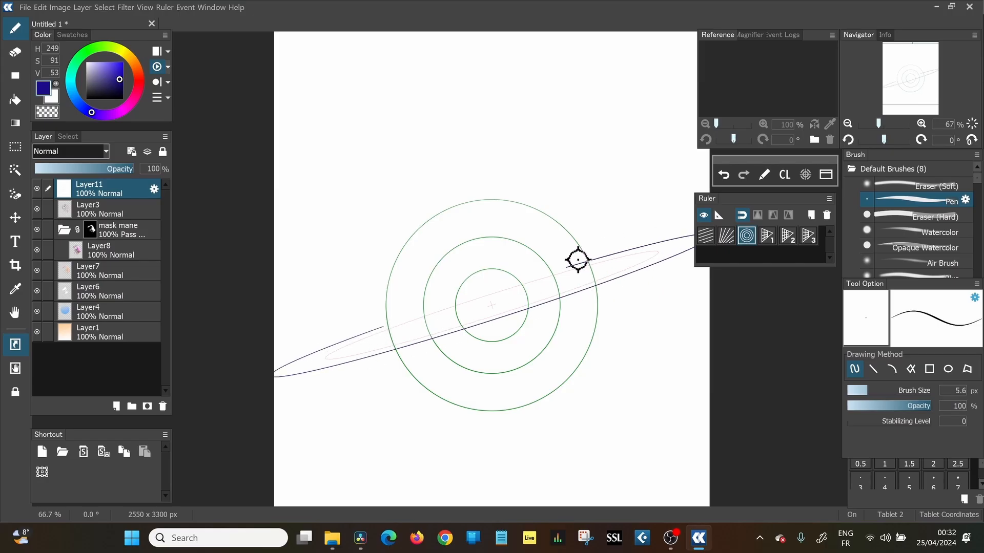
mouse_move(381, 318)
mouse_down()
mouse_move(318, 341)
mouse_move(271, 374)
mouse_move(331, 387)
mouse_move(494, 341)
mouse_move(661, 277)
mouse_move(708, 232)
mouse_move(558, 253)
mouse_up()
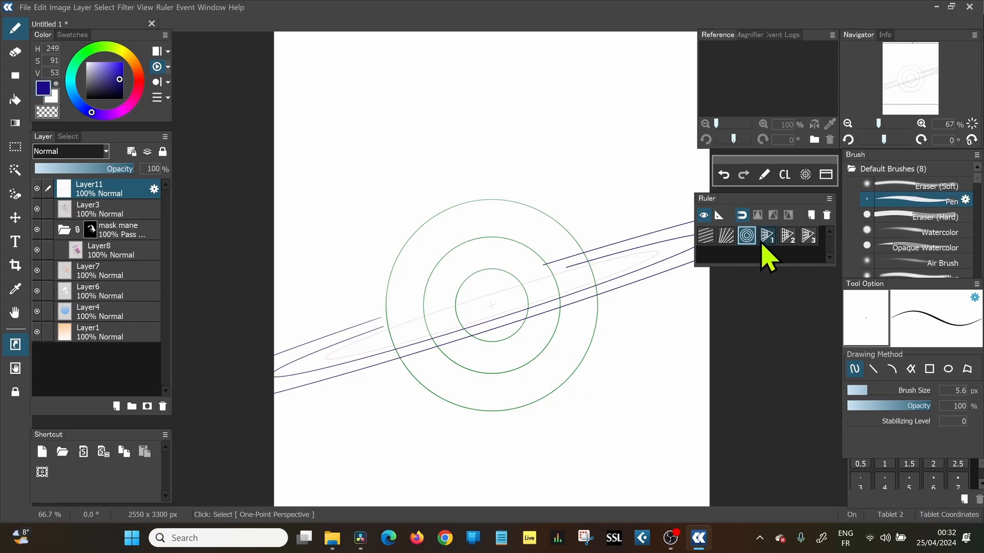
Preview the one-point, two-point and three-point perspective rulers on the canvas
click(767, 235)
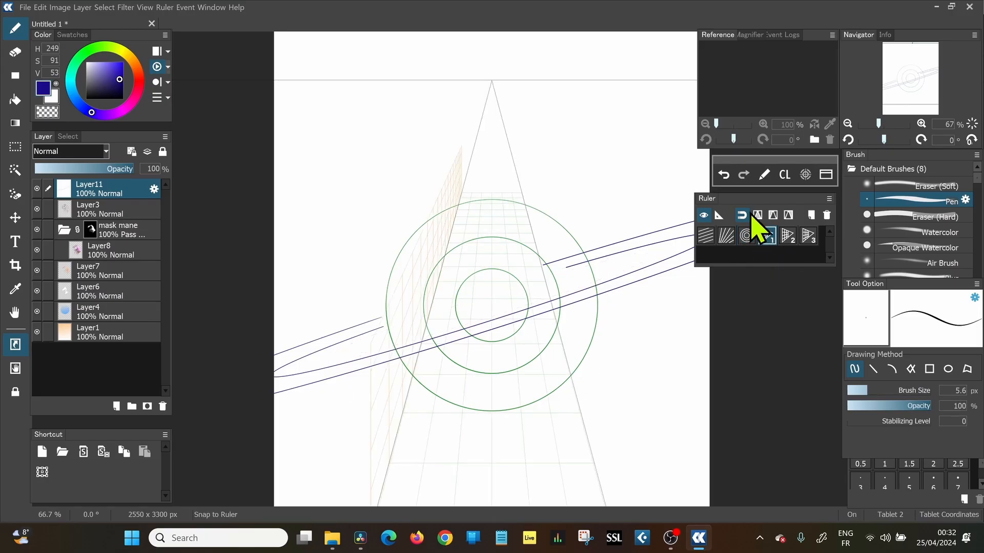
click(789, 239)
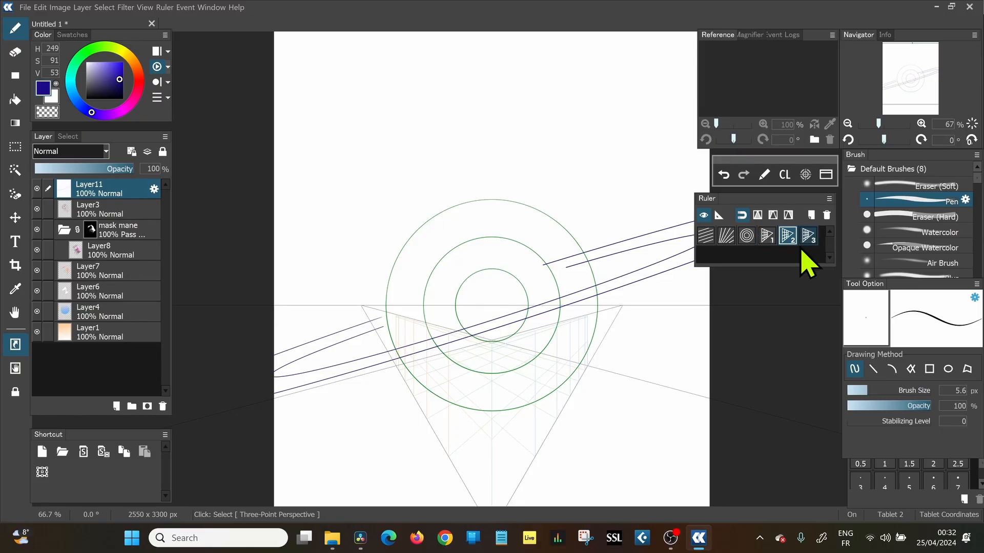
click(809, 239)
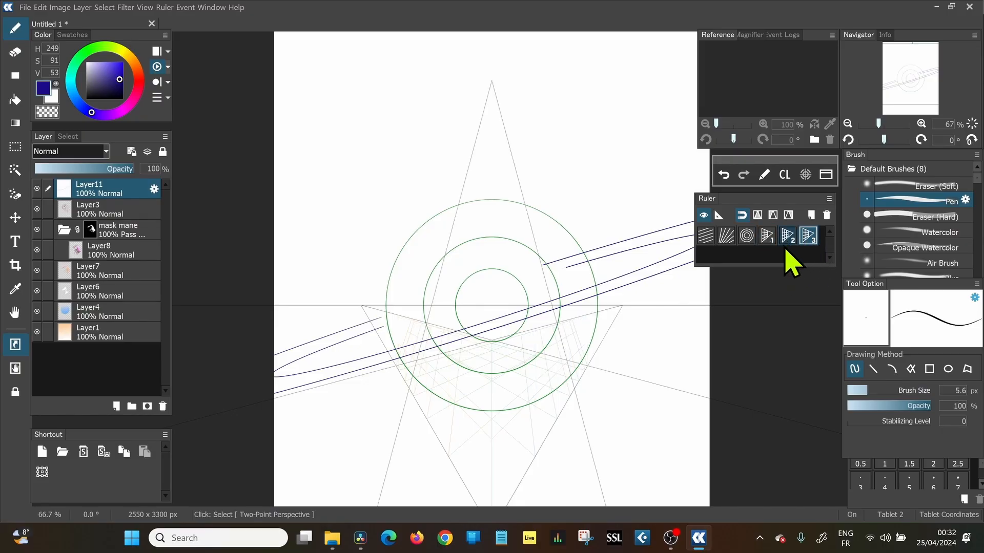
Reposition the three-point perspective ruler's vanishing points, grid and centre, and hide and show the ruler again
click(719, 215)
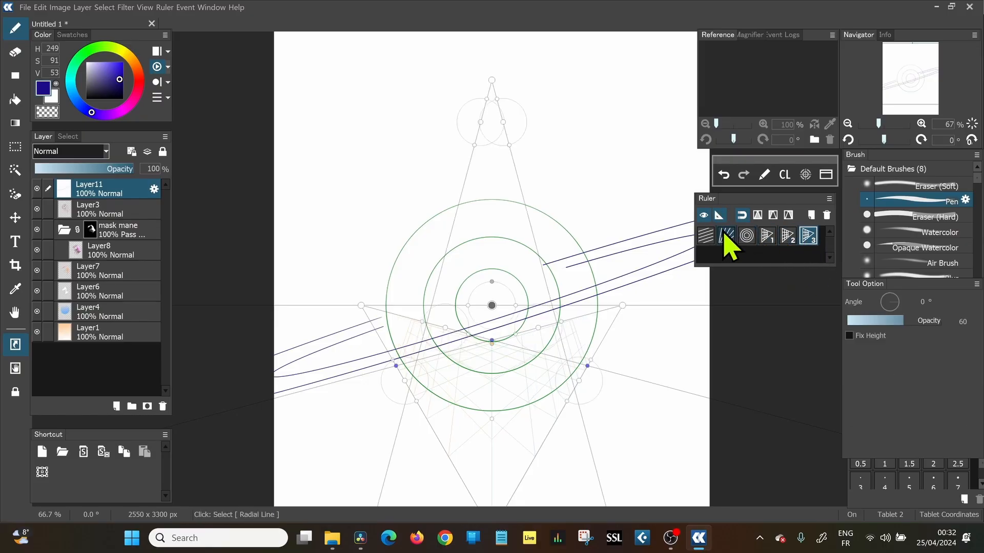
drag(490, 82, 482, 15)
drag(360, 305, 338, 186)
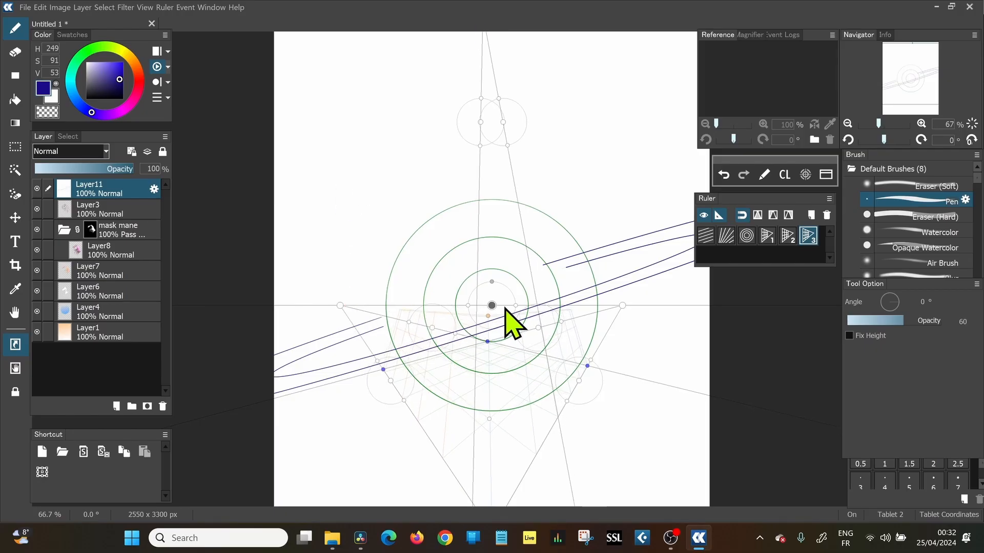
drag(492, 305, 498, 117)
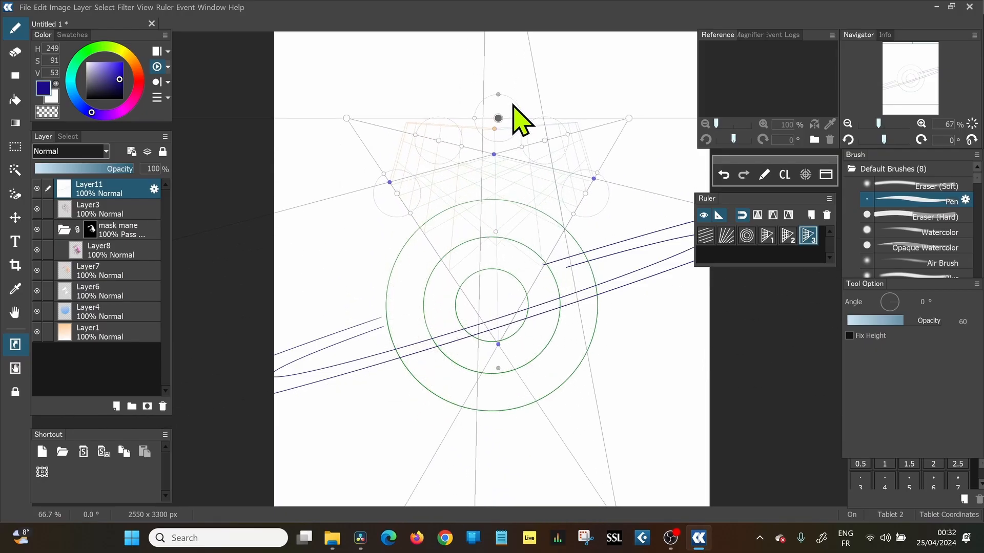
drag(592, 182, 632, 166)
drag(498, 118, 470, 346)
click(718, 215)
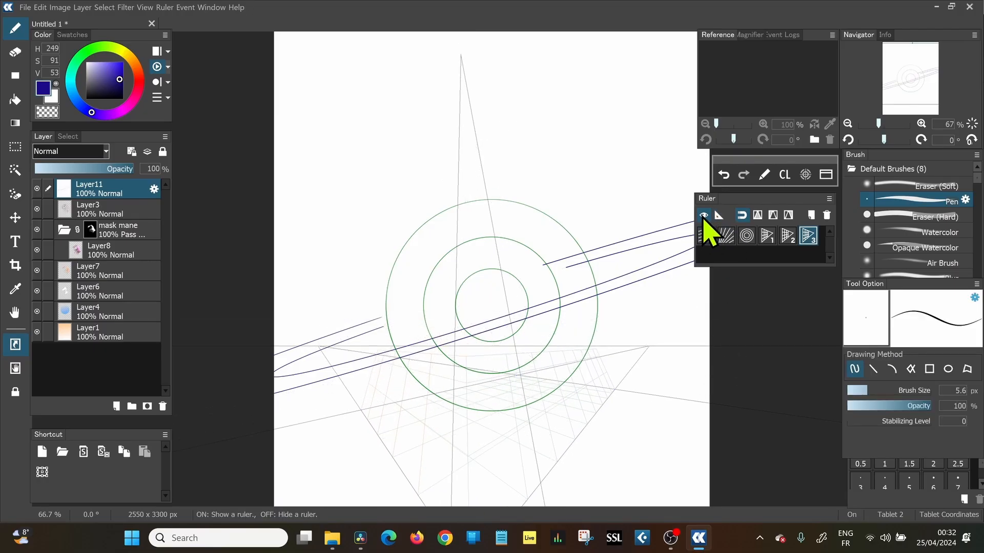
click(703, 215)
click(704, 216)
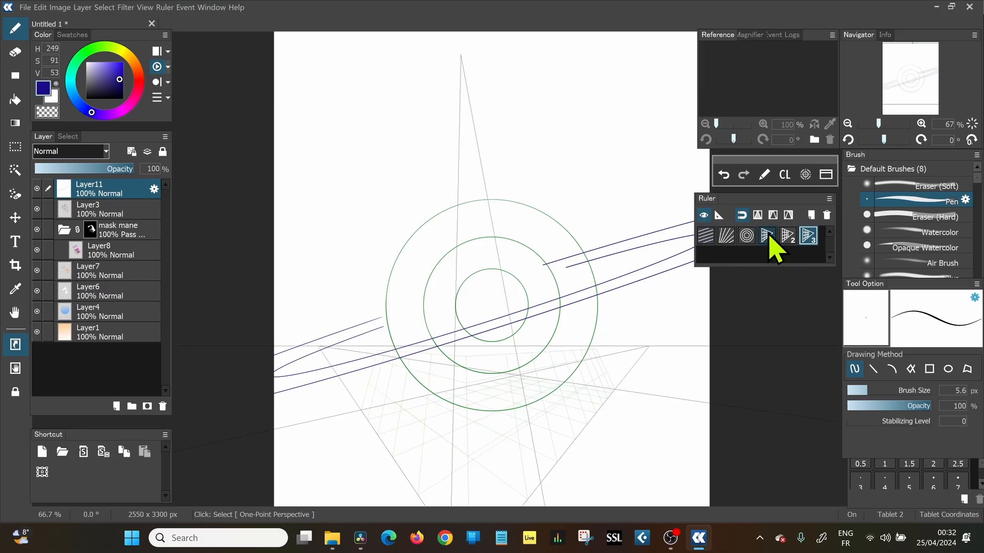
Draw teal (H 194, S 91, V 53) vertical, converging and horizontal lines on Layer11 snapped to the one-point perspective ruler
click(766, 236)
drag(91, 110, 73, 89)
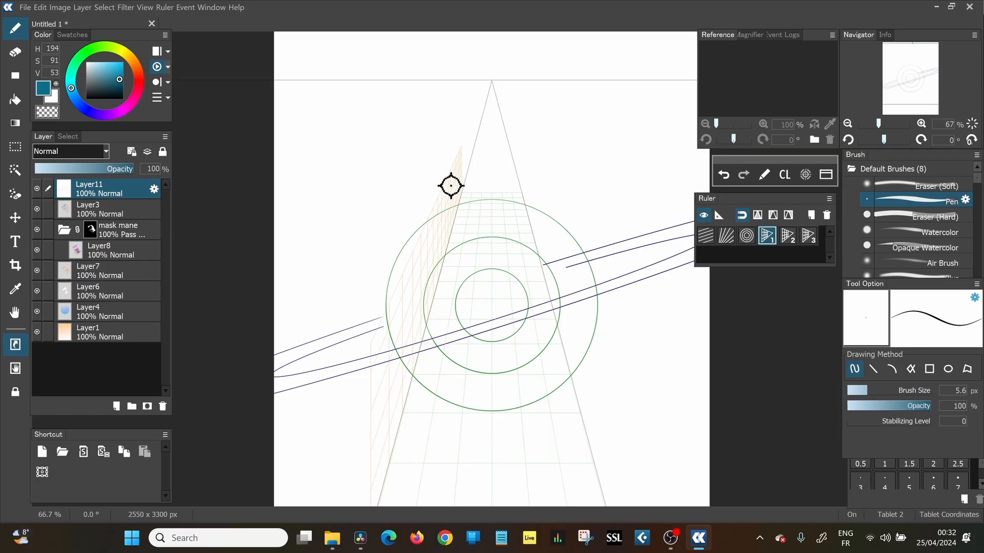
drag(452, 149, 454, 221)
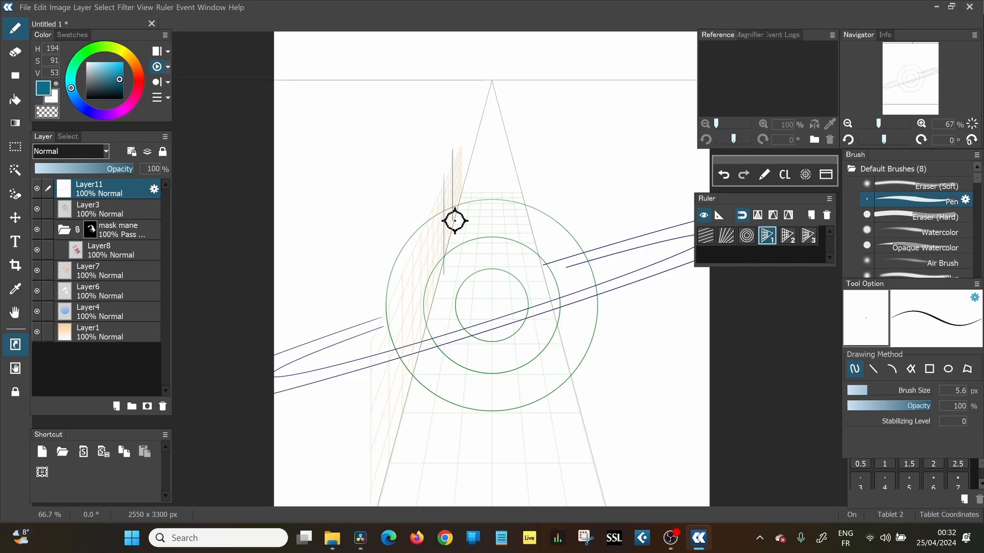
mouse_move(424, 339)
mouse_down()
mouse_move(485, 150)
mouse_move(452, 307)
mouse_up()
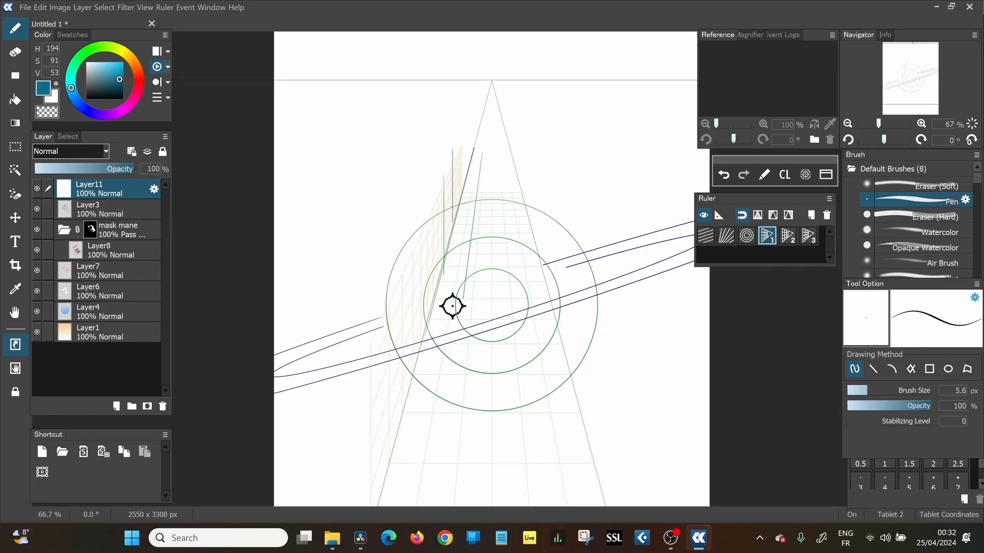
drag(493, 143, 482, 370)
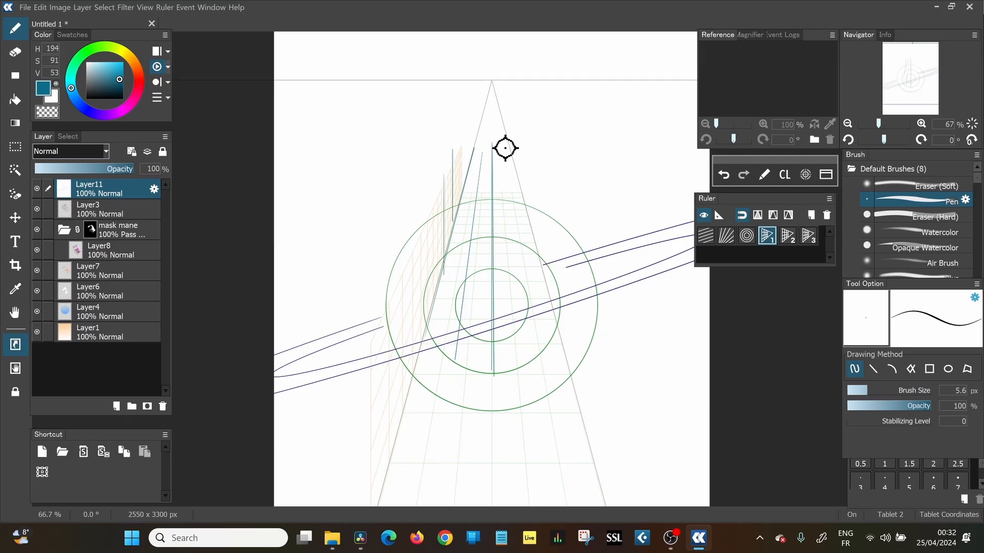
drag(506, 135, 558, 333)
drag(507, 116, 546, 222)
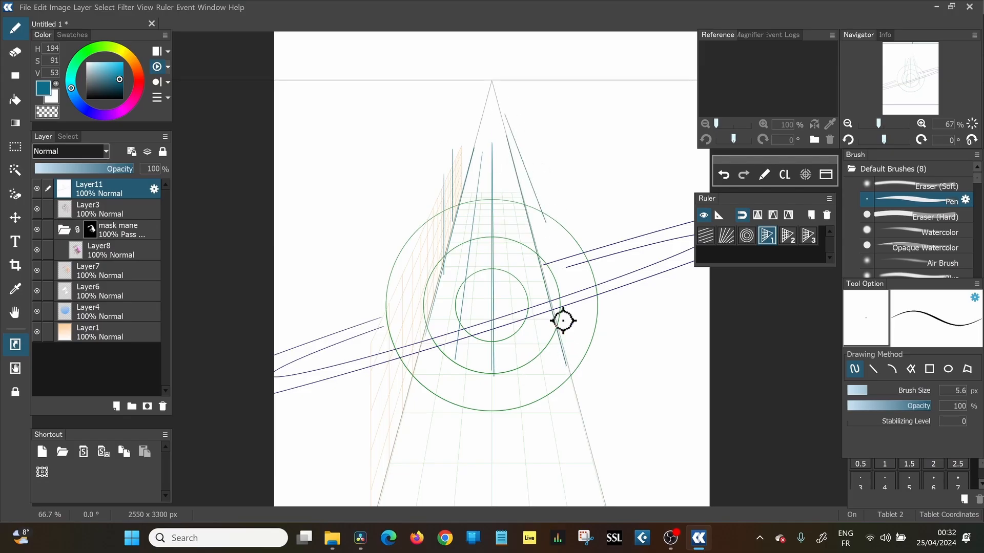
drag(499, 83, 499, 148)
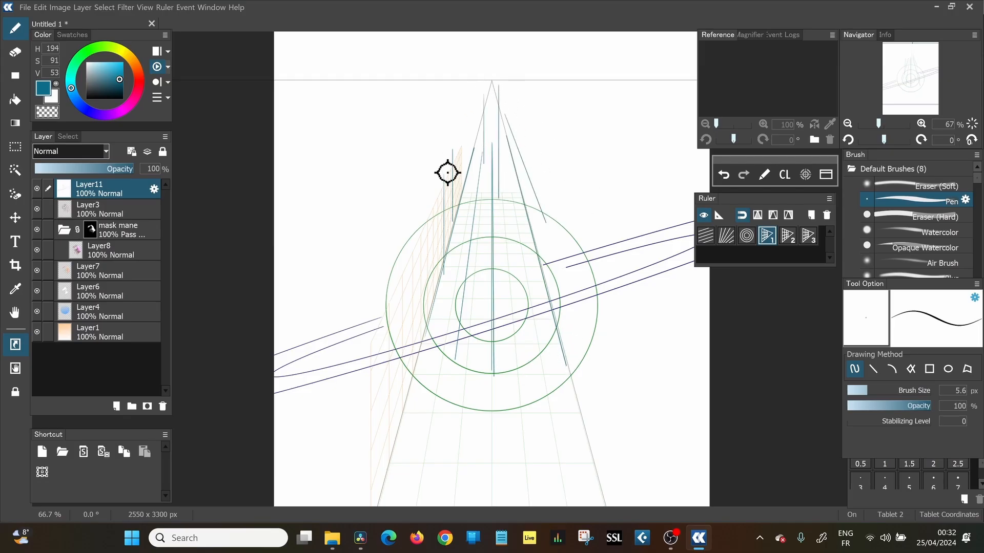
drag(404, 270, 483, 118)
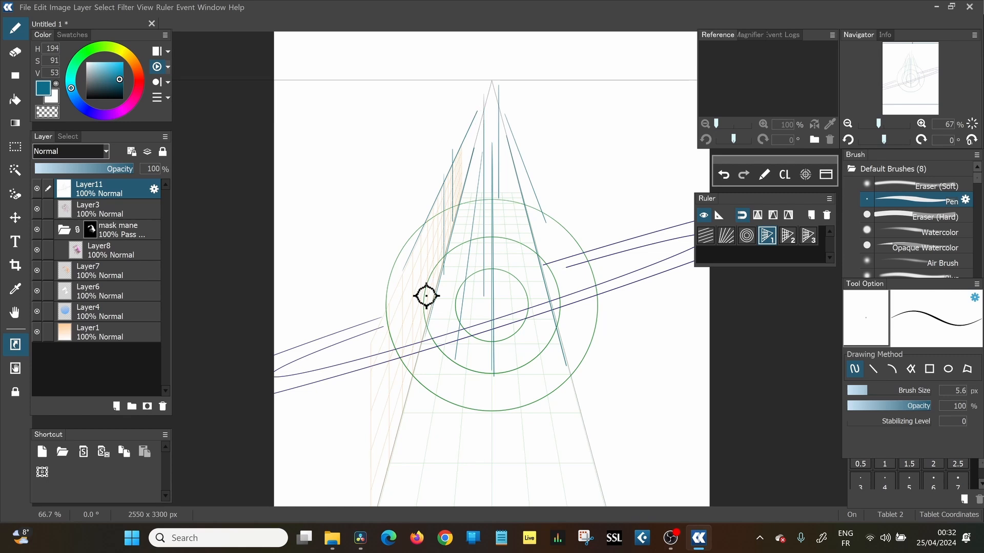
drag(379, 426, 587, 428)
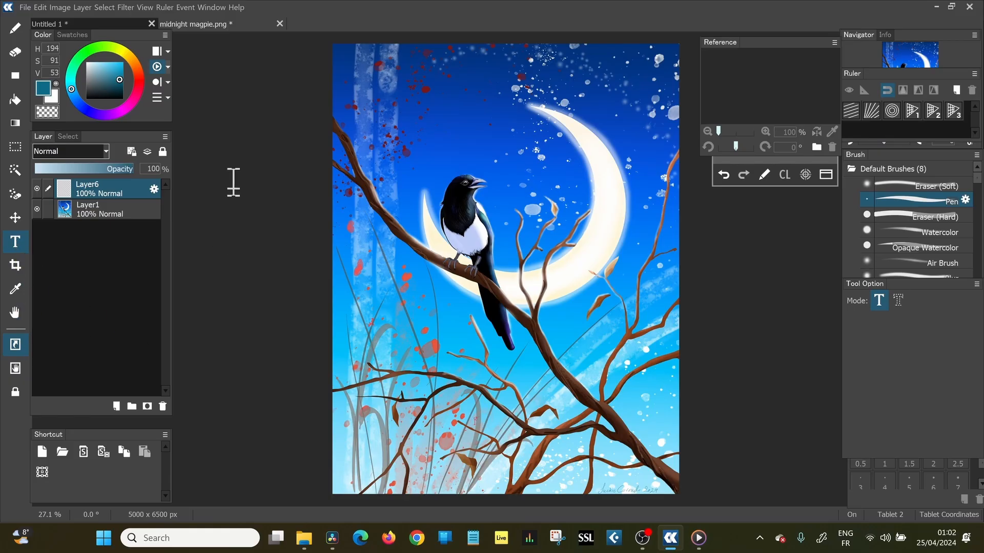
Add the text "Big Bird" over the lower branches of the magpie painting and set its font to Gadugi
click(408, 388)
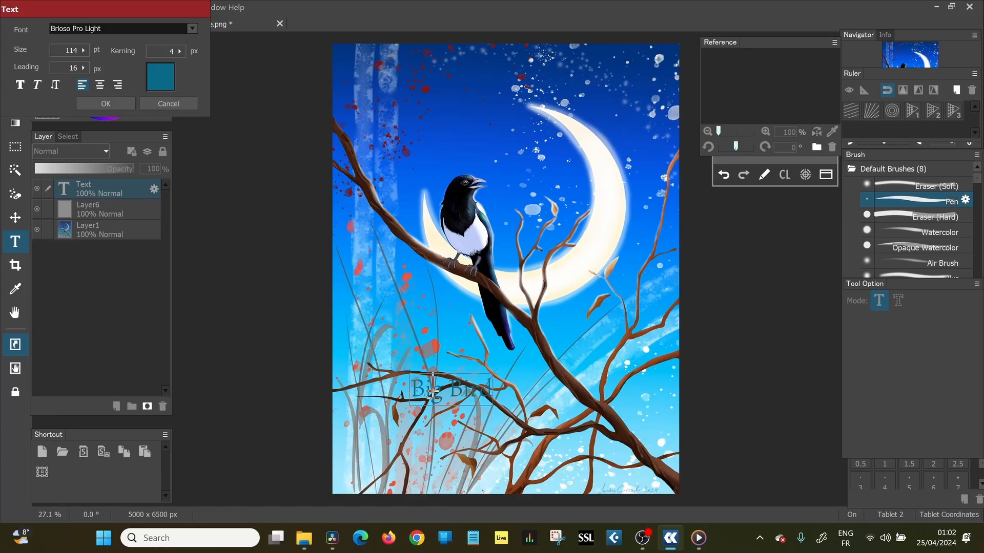
drag(415, 381, 489, 393)
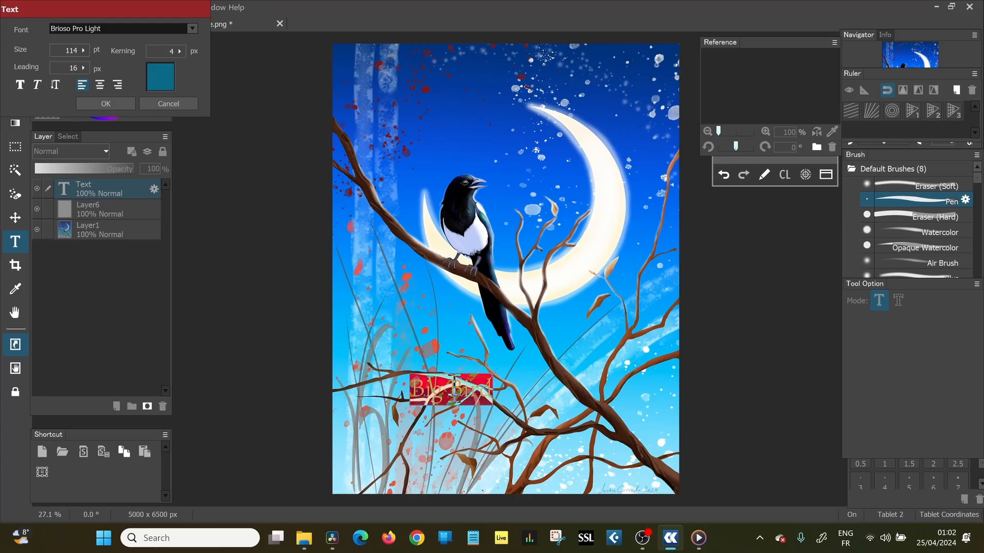
click(192, 29)
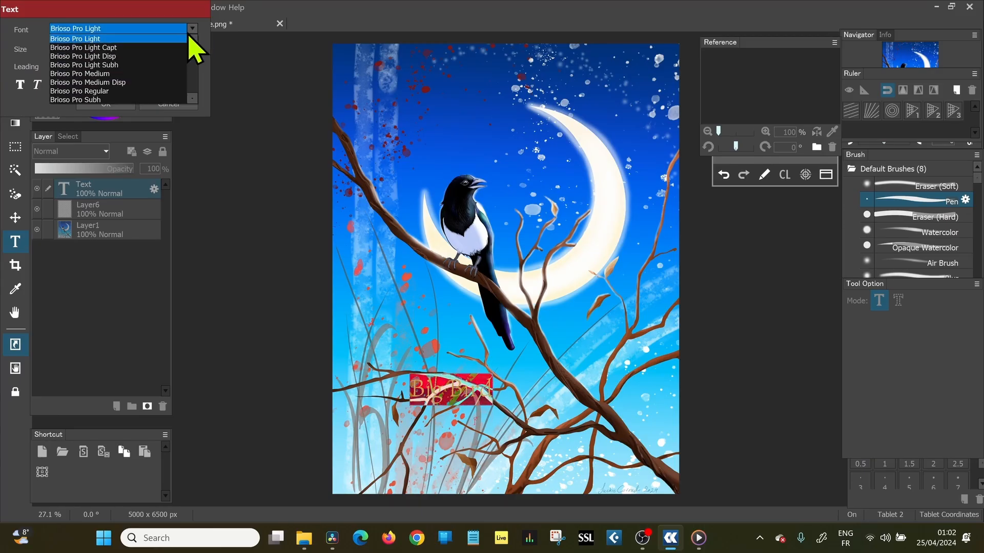
click(193, 98)
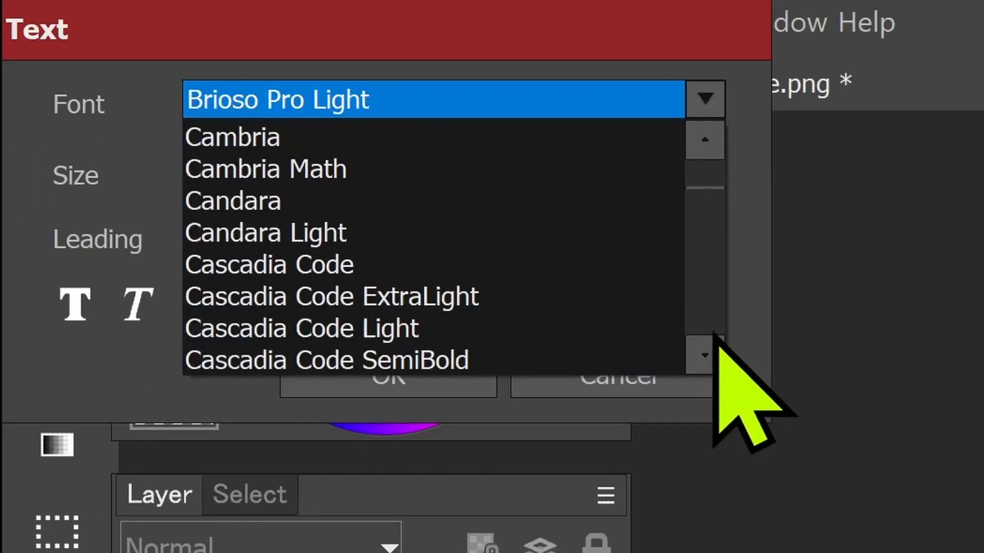
scroll(714, 338, down, 7)
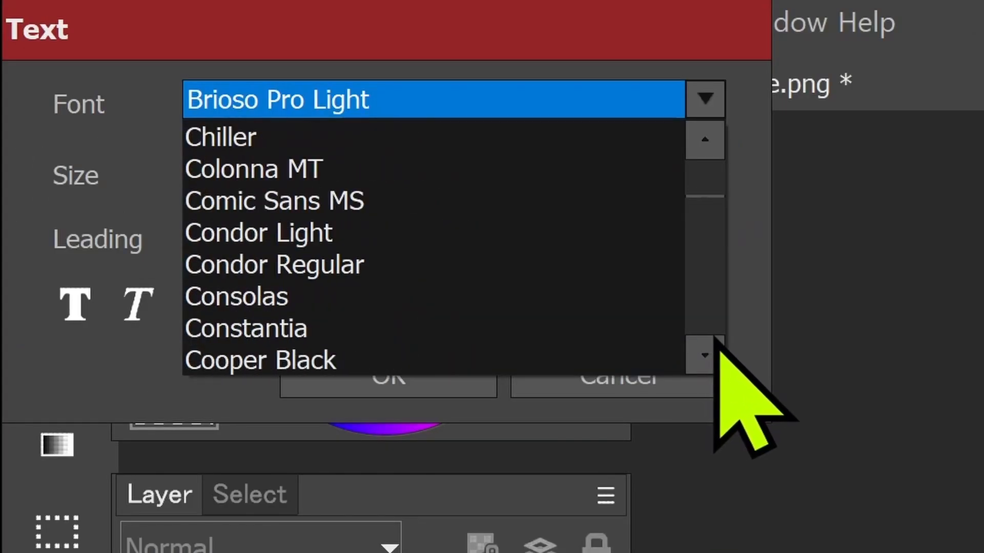
scroll(714, 344, down, 10)
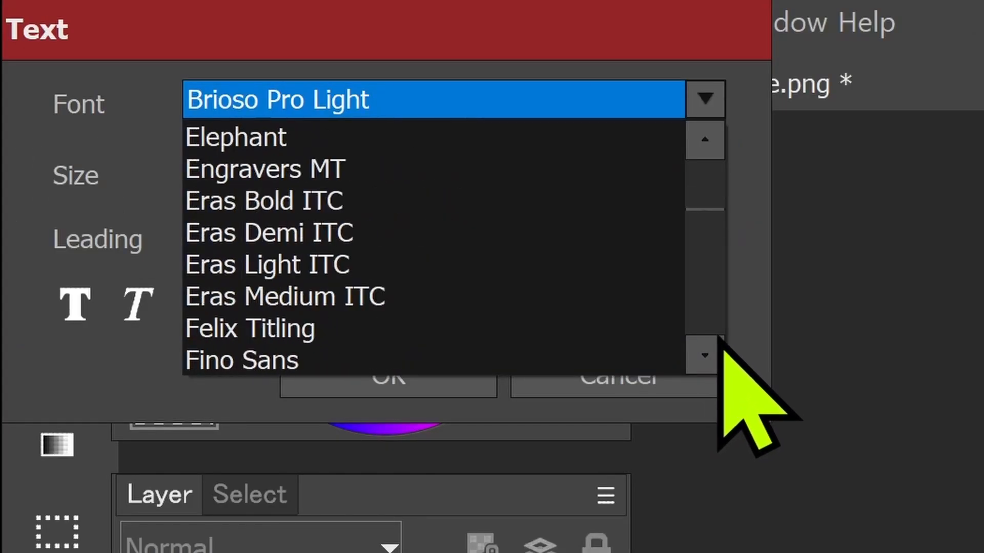
scroll(714, 345, down, 4)
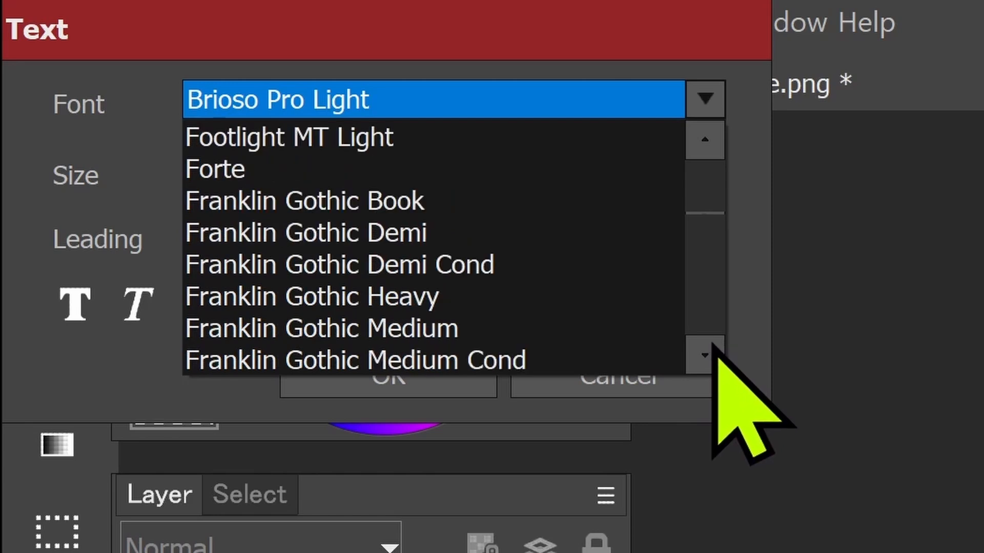
scroll(710, 348, down, 3)
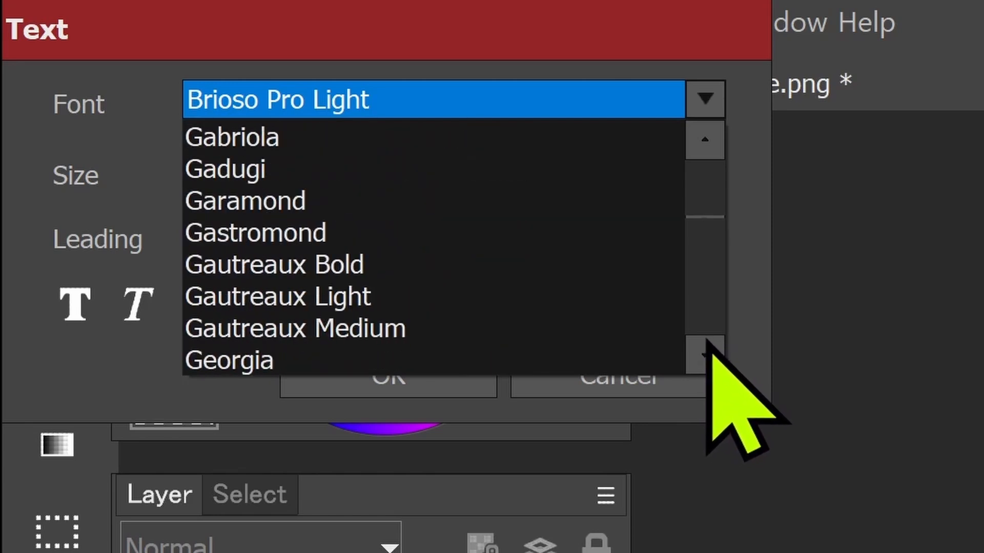
click(373, 173)
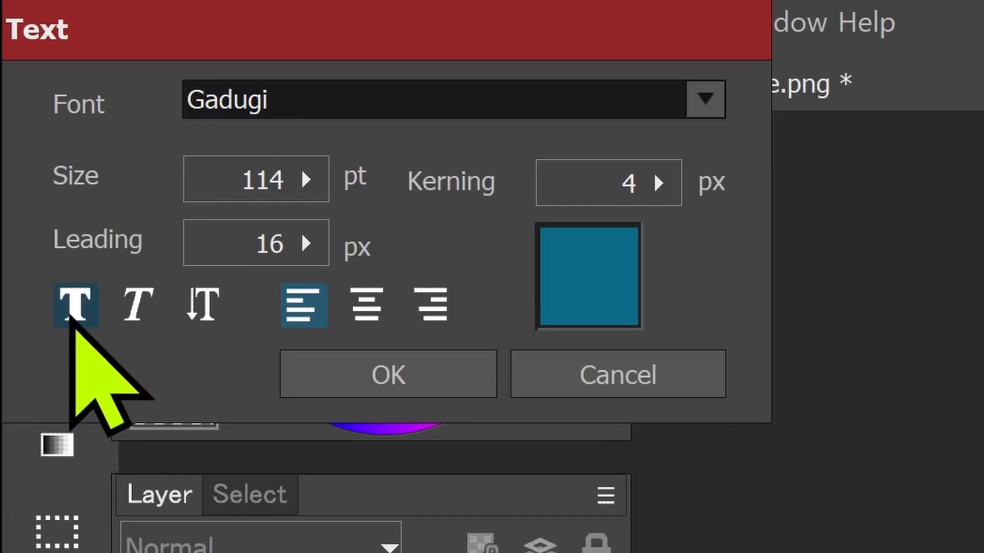
Make the "Big Bird" text bold and italic, try Garamond, and set its font to Gastromond
click(72, 314)
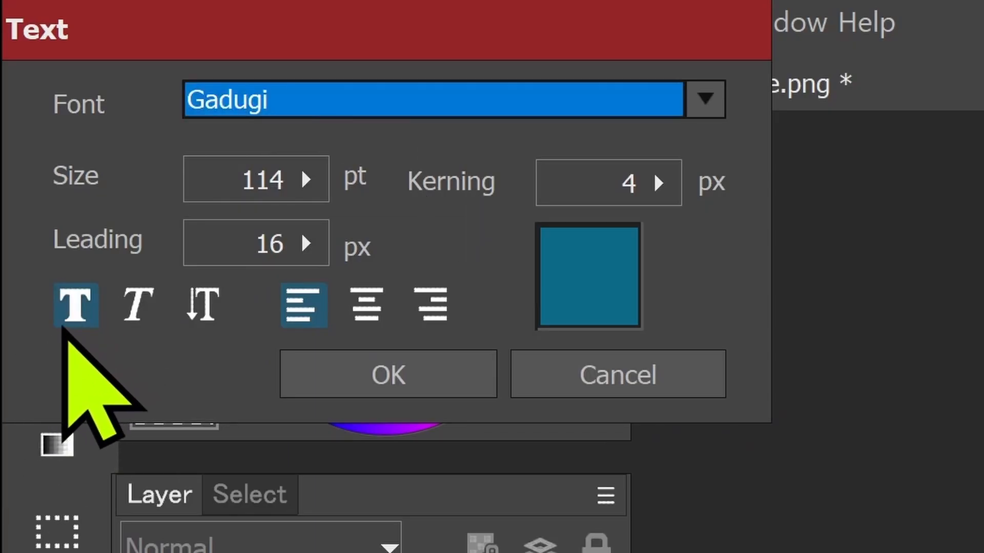
click(137, 314)
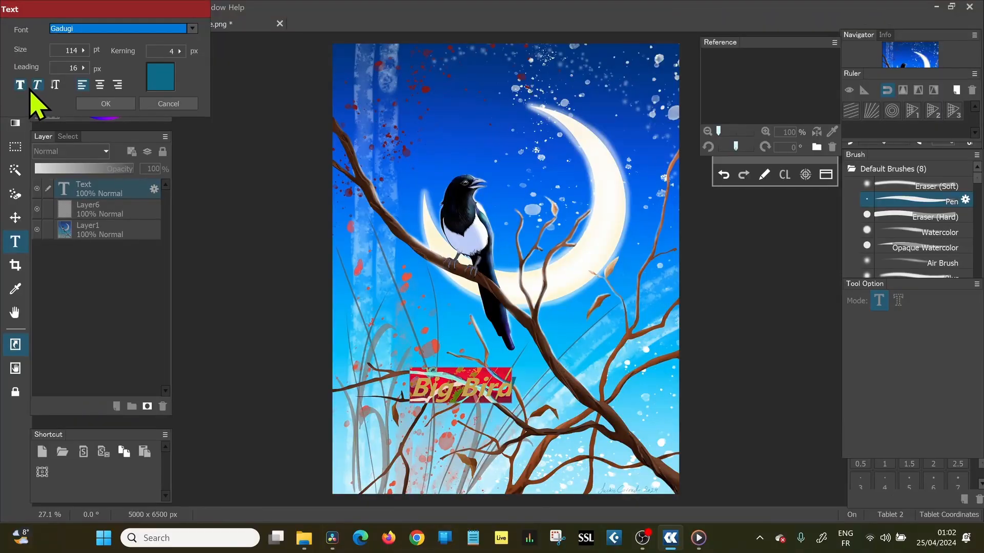
click(192, 28)
click(176, 48)
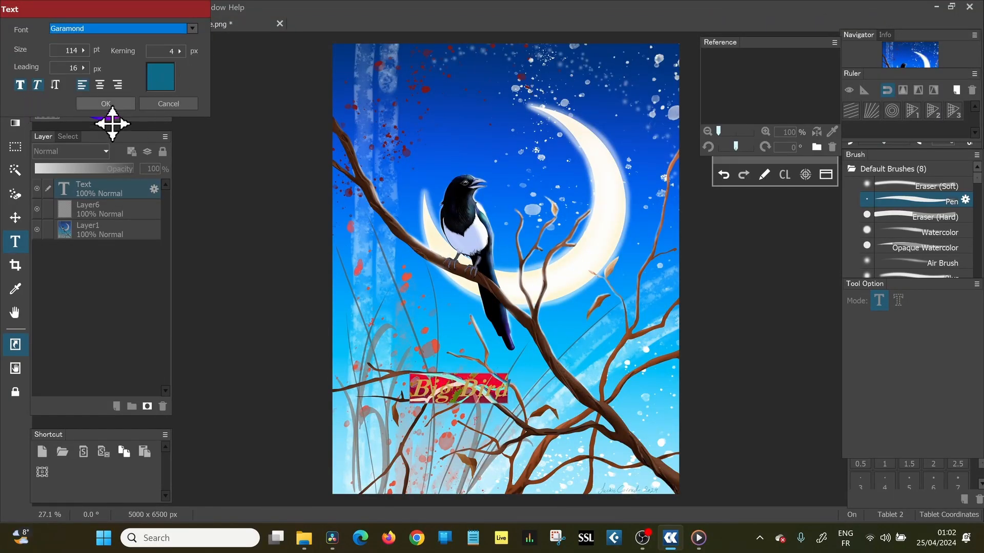
click(192, 29)
click(177, 49)
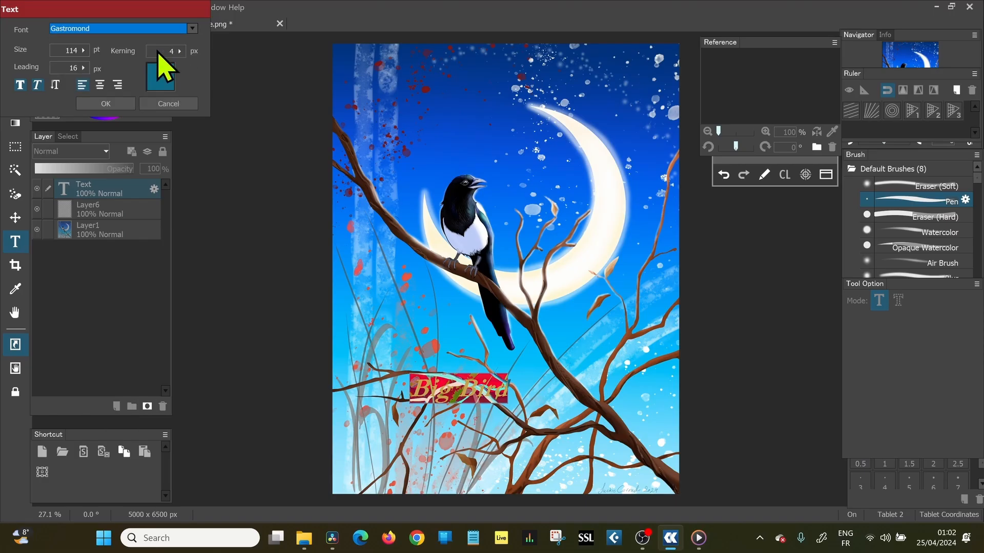
Try a text size of 496 pt, set the size to 200 pt, and tighten the kerning to -29 px
click(84, 67)
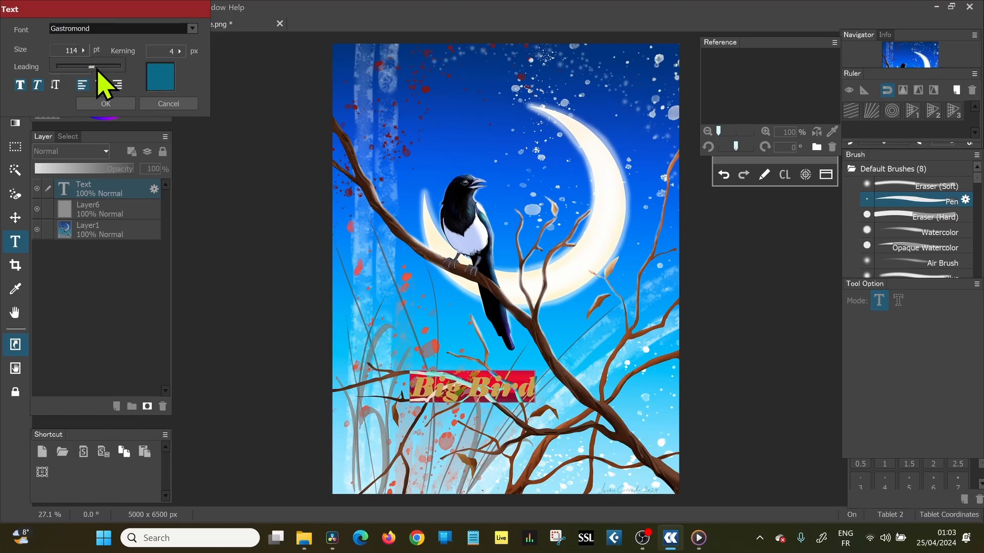
mouse_move(96, 70)
mouse_down()
mouse_move(113, 72)
mouse_move(96, 61)
mouse_up()
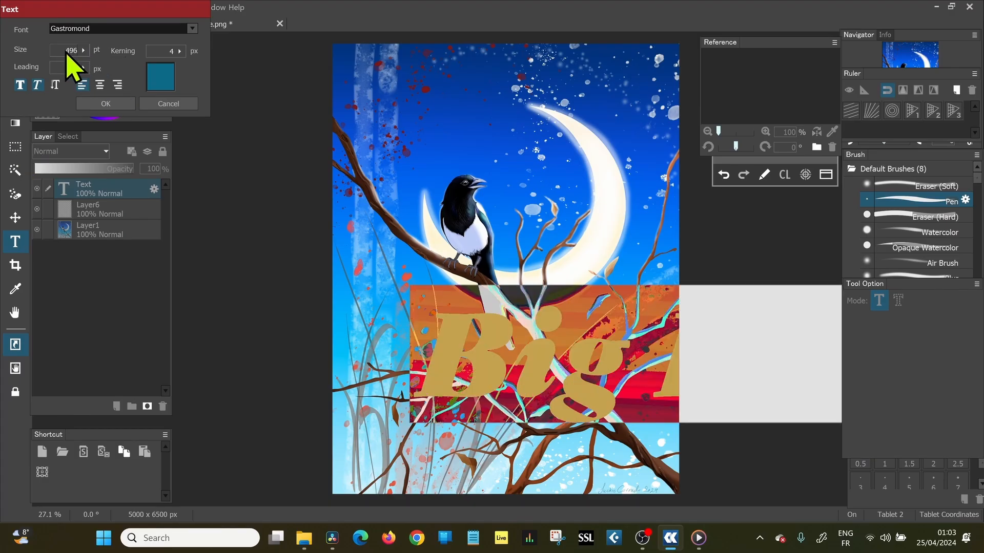
double_click(73, 50)
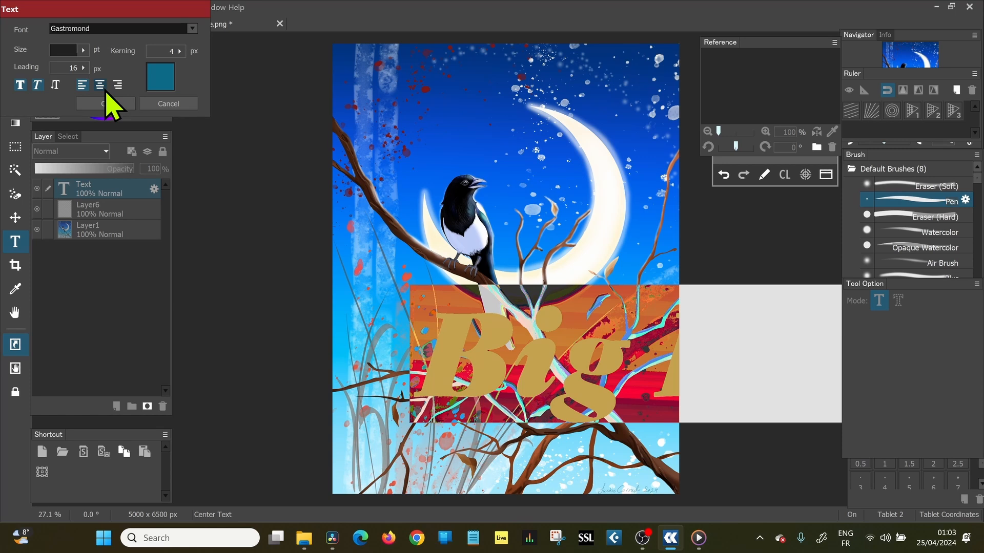
text(200)
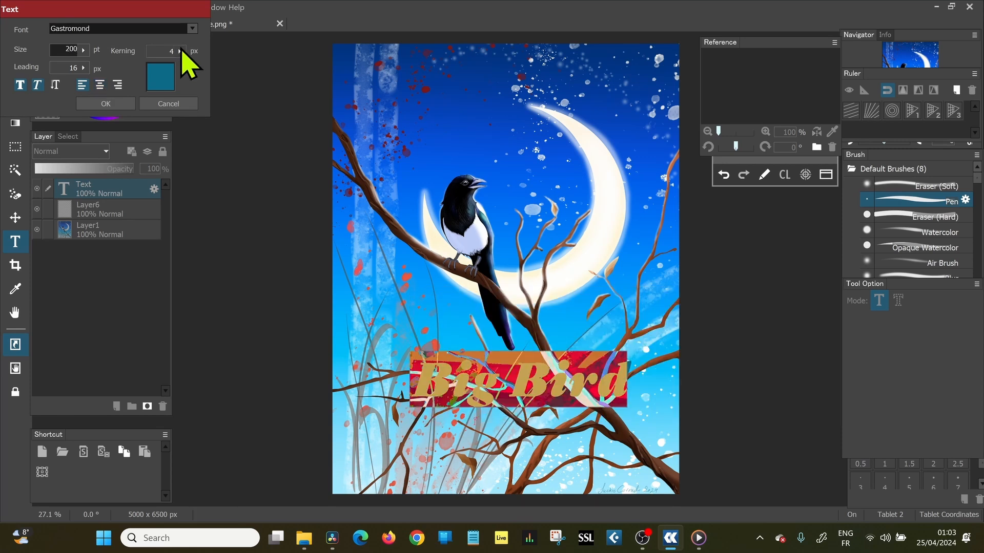
key(BackSpace)
key(BackSpace)
key(BackSpace)
click(180, 52)
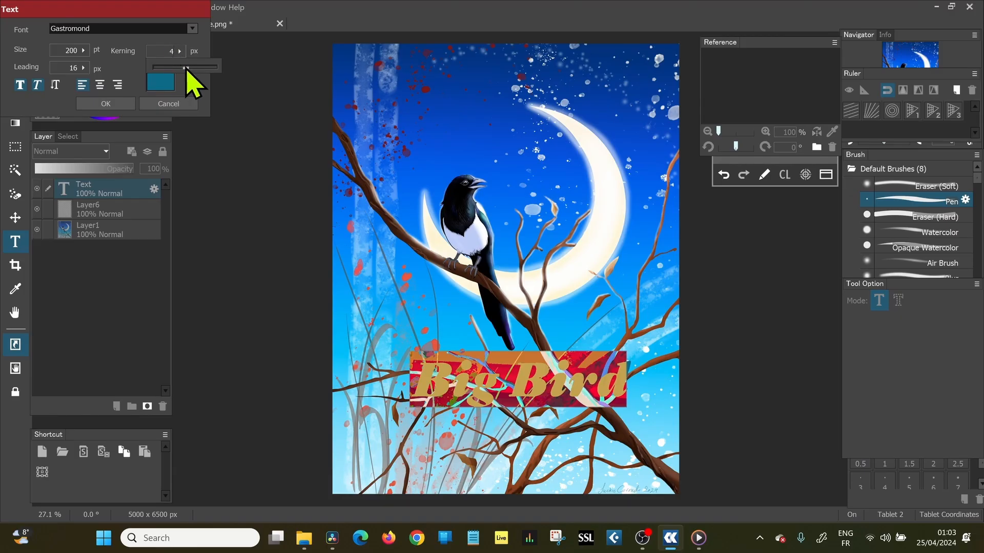
drag(176, 66, 179, 72)
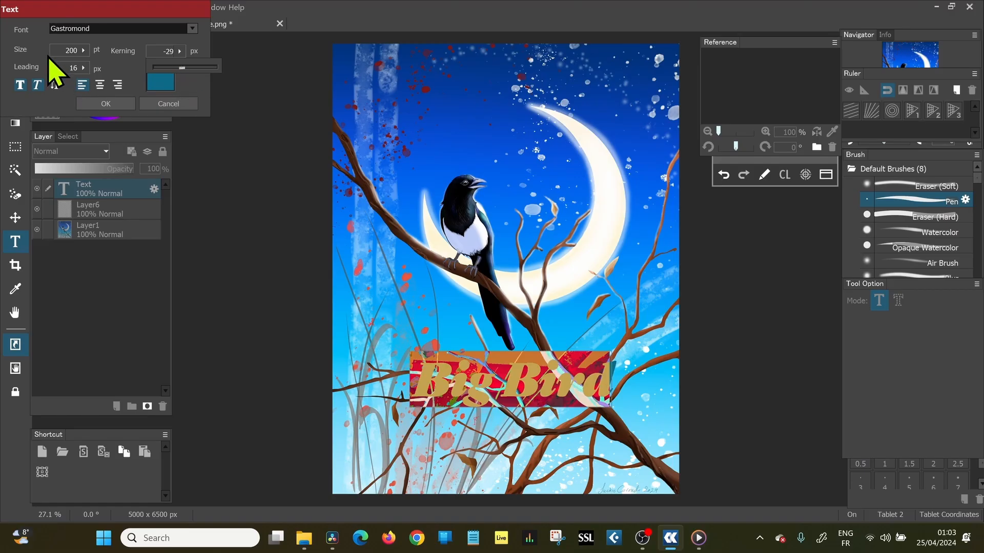
Set the "Big Bird" text's leading to 15 px and kerning to -10 px, and apply the text settings
click(83, 67)
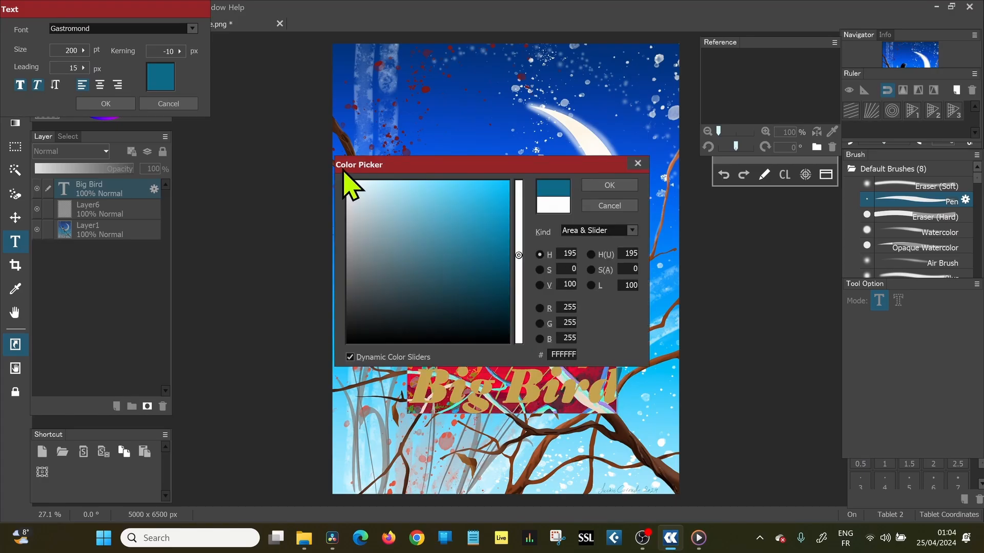
click(609, 206)
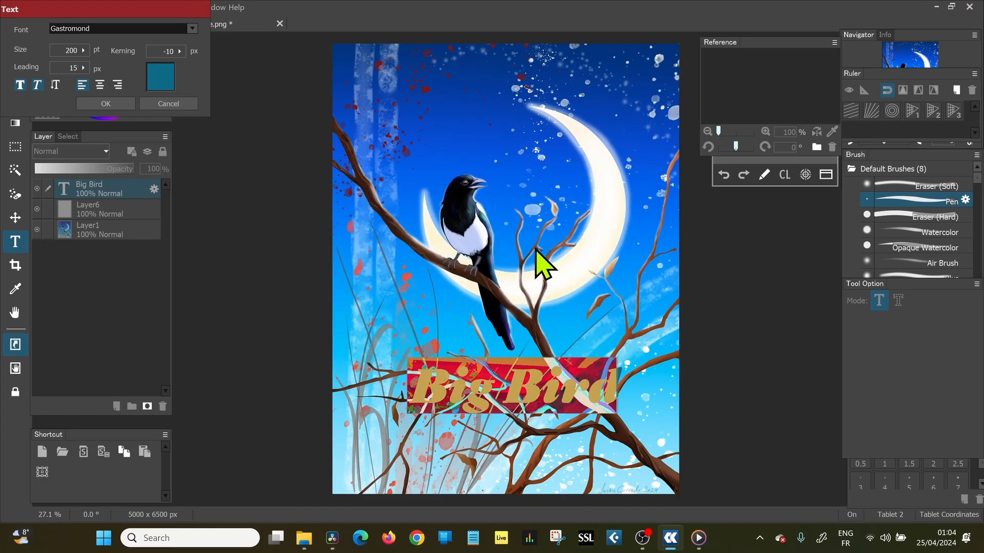
click(115, 104)
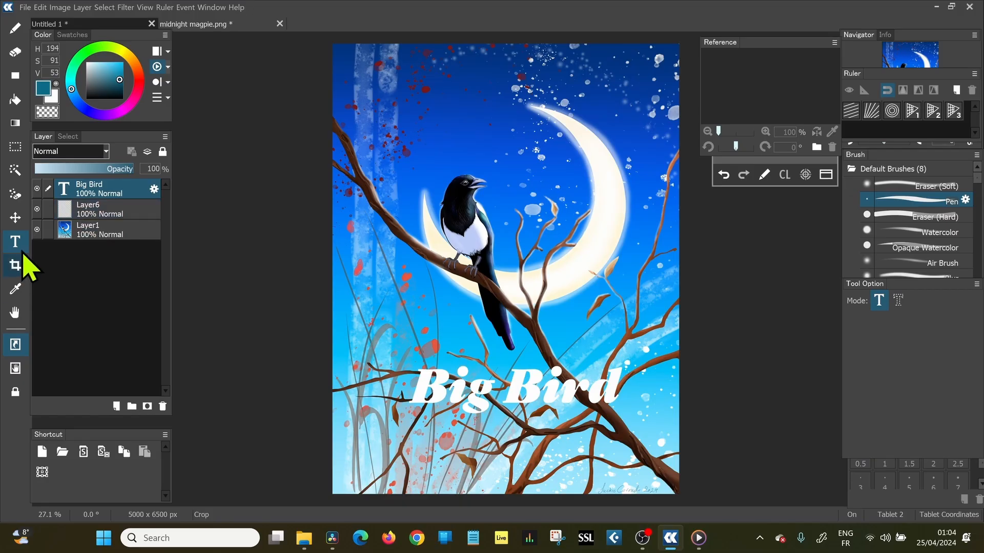
Move the "Big Bird" text up into the night sky and back down to the magpie's tail tip
click(22, 221)
drag(562, 395, 540, 89)
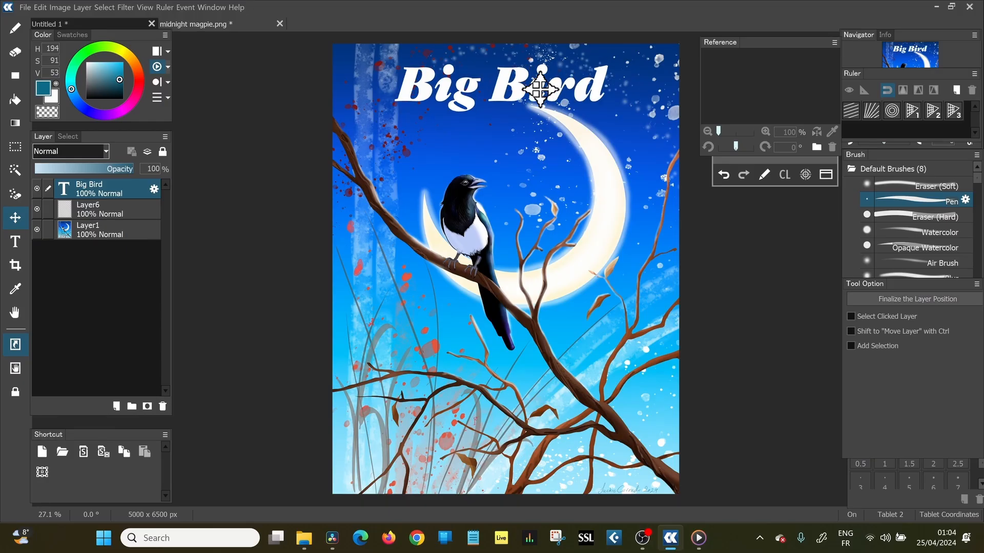
drag(497, 89, 489, 362)
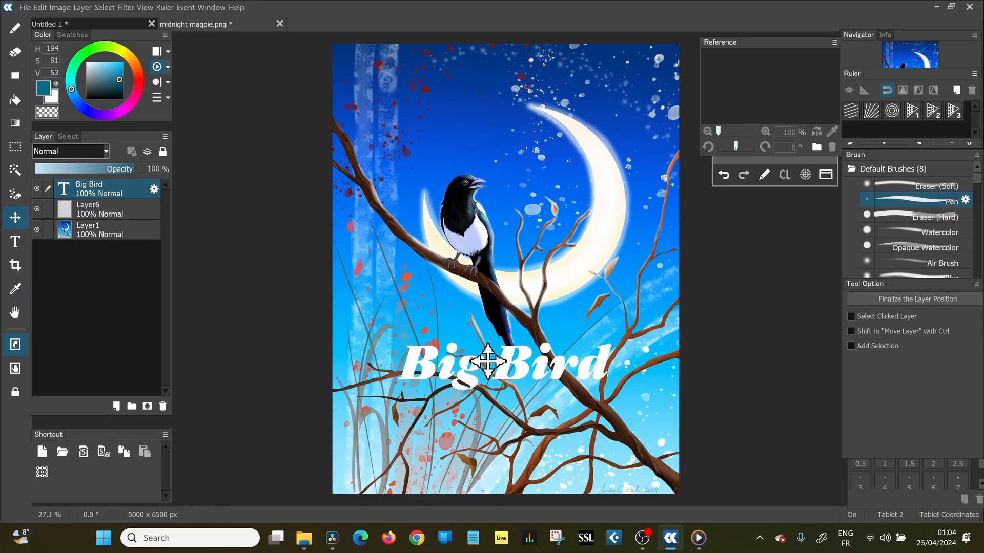
Try cropping the painting to about 4305 x 4951 px around the magpie, moon and text, and undo the crop
click(16, 266)
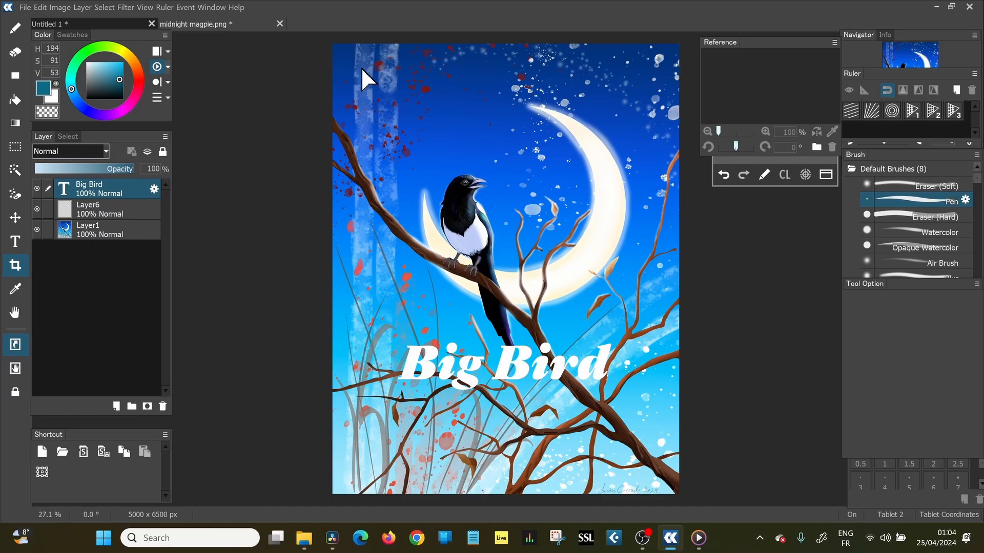
drag(401, 264, 658, 407)
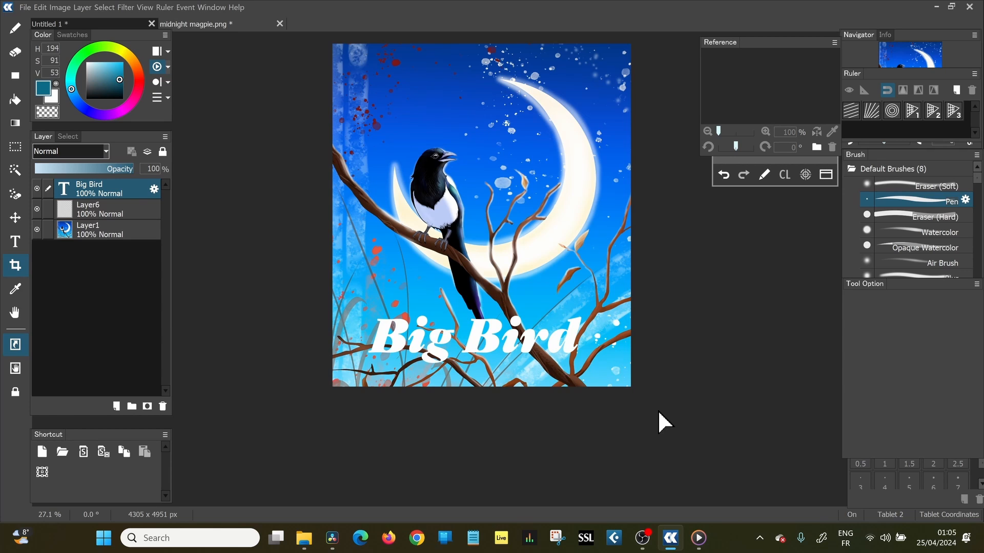
key(ctrl+z)
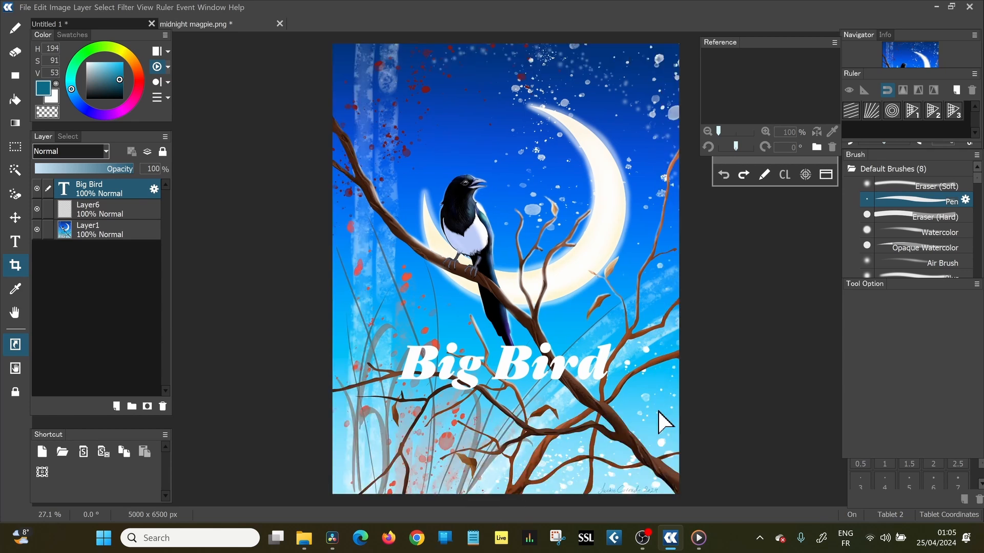
Look through the file formats offered for saving a copy of the midnight magpie image, and leave without saving
click(28, 11)
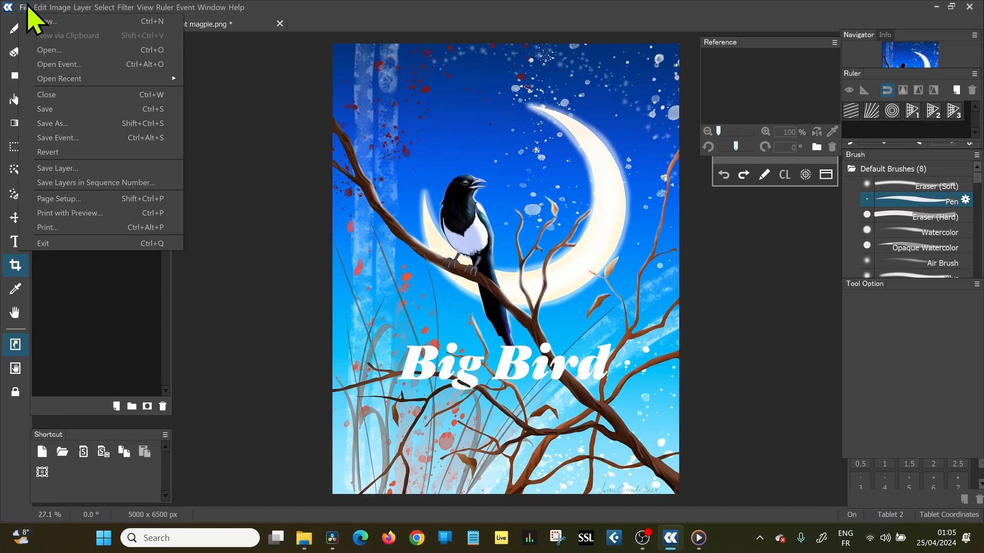
click(80, 127)
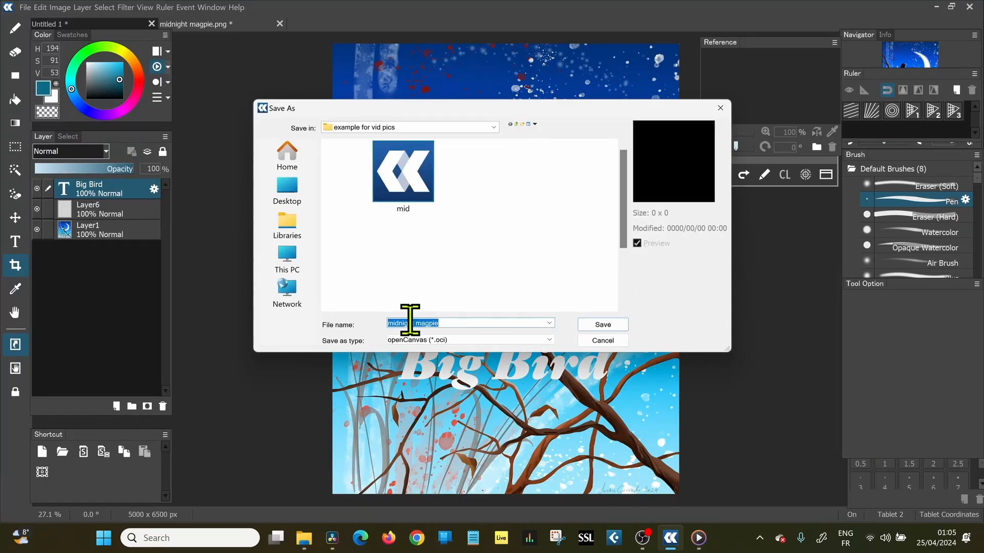
click(464, 339)
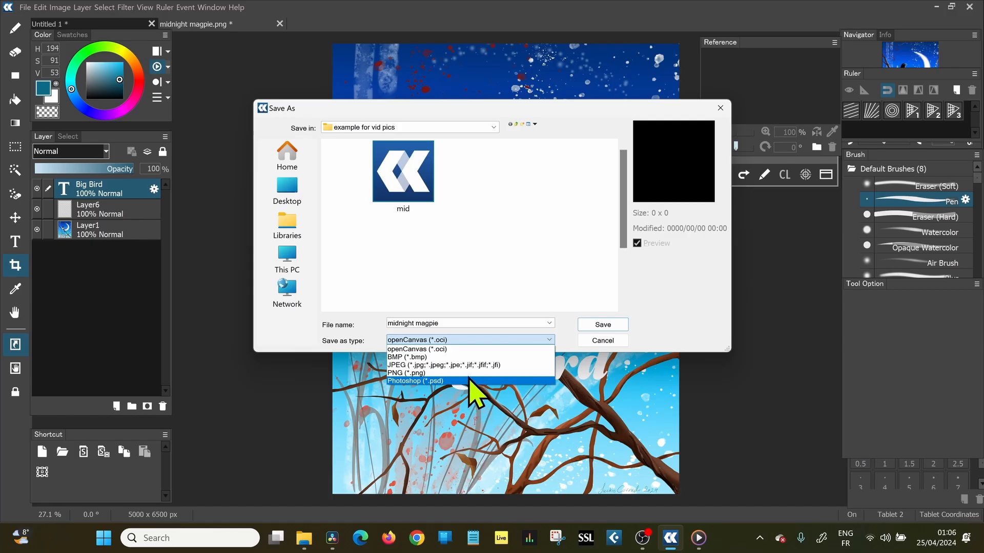
click(607, 342)
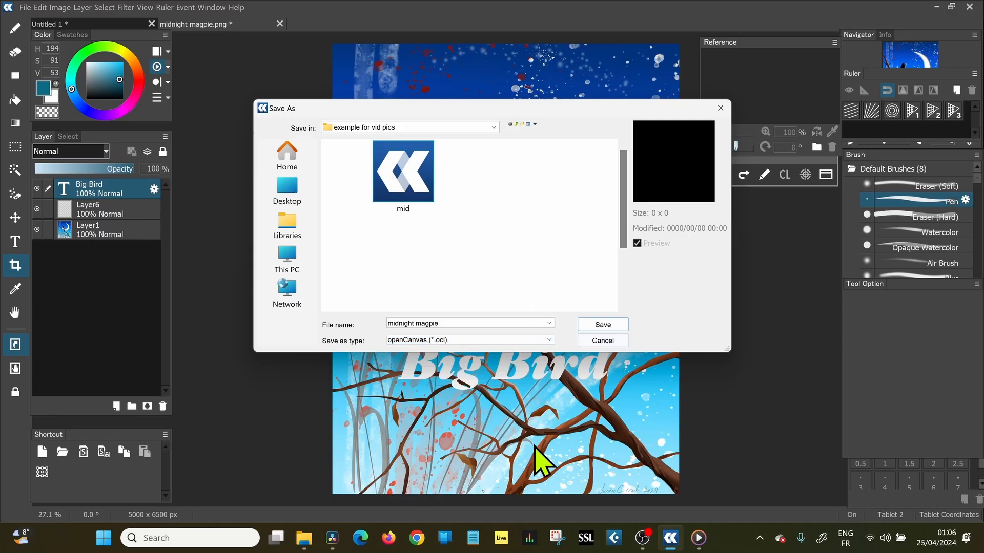
click(603, 341)
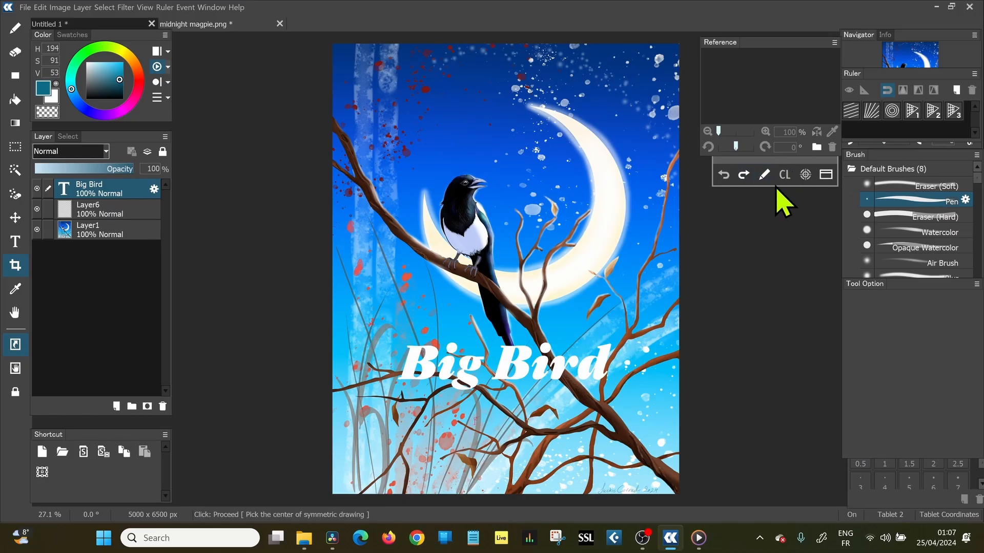
Show the floating view controller and use it to rotate the view of the magpie painting
click(15, 368)
mouse_move(237, 166)
mouse_down()
mouse_move(268, 158)
mouse_move(243, 148)
mouse_up()
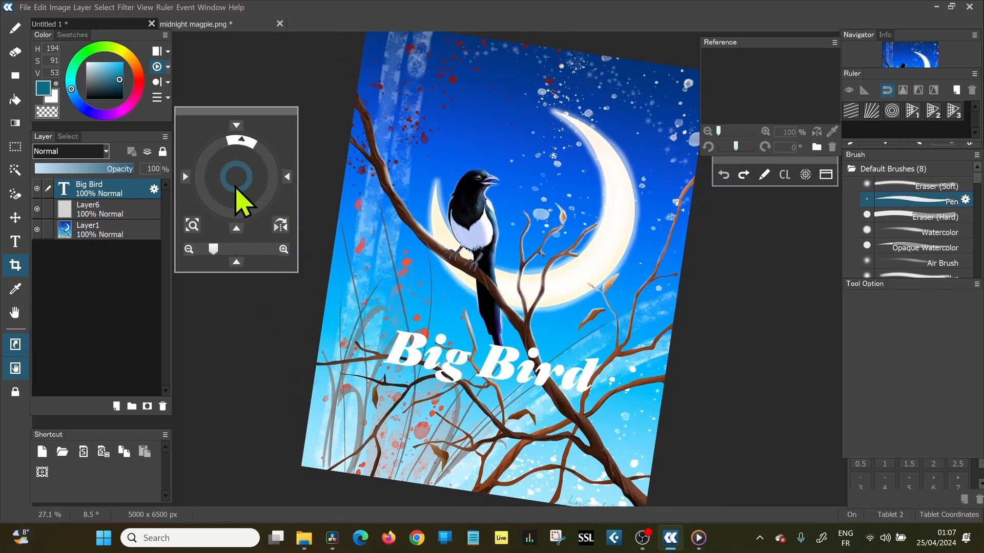
drag(246, 154, 216, 154)
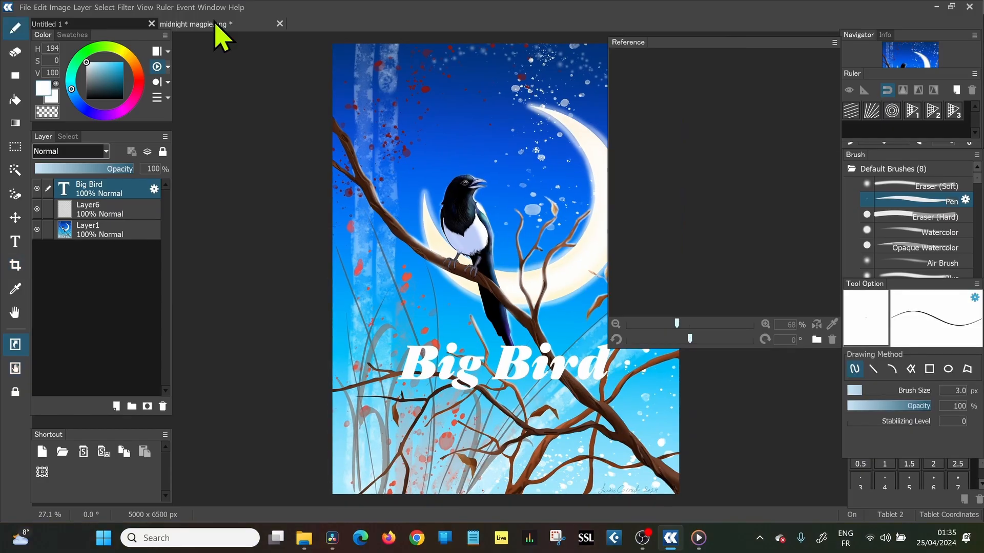
Switch to the Untitled 1 image, and reposition and widen the Reference window over it
click(94, 23)
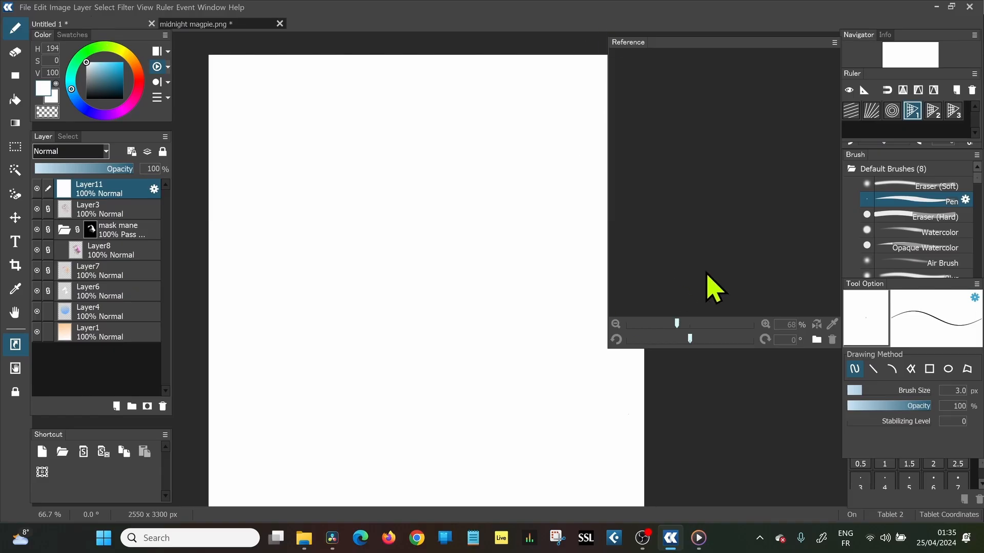
mouse_move(720, 47)
mouse_down()
mouse_move(714, 72)
mouse_move(659, 114)
mouse_move(582, 92)
mouse_move(437, 123)
mouse_move(533, 82)
mouse_move(732, 61)
mouse_move(726, 39)
mouse_up()
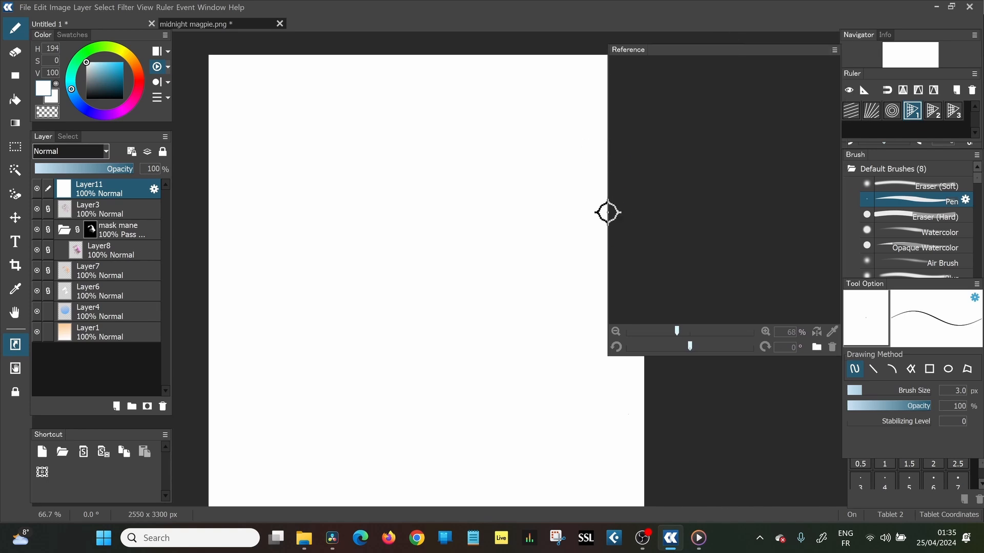
drag(606, 213, 565, 215)
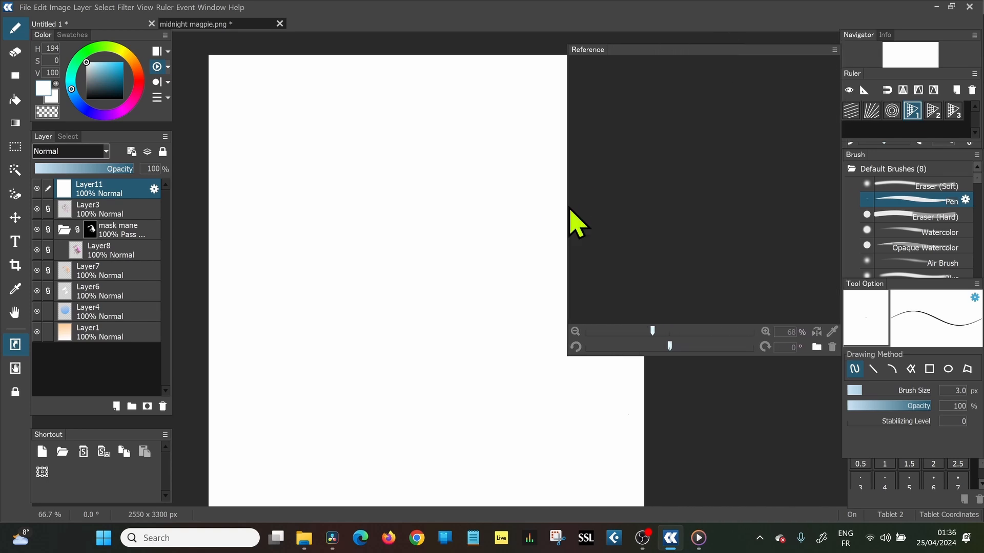
Load the photo "lynx niebieskie tlo na drrzewie, ladne - fTENuaUw4_Y" into the Reference window
click(816, 347)
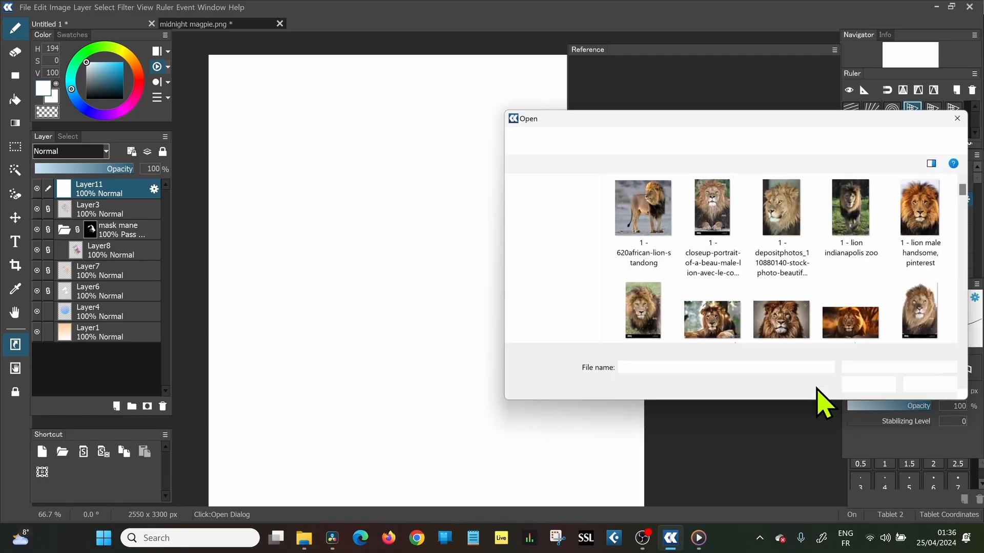
drag(971, 194, 974, 254)
click(786, 259)
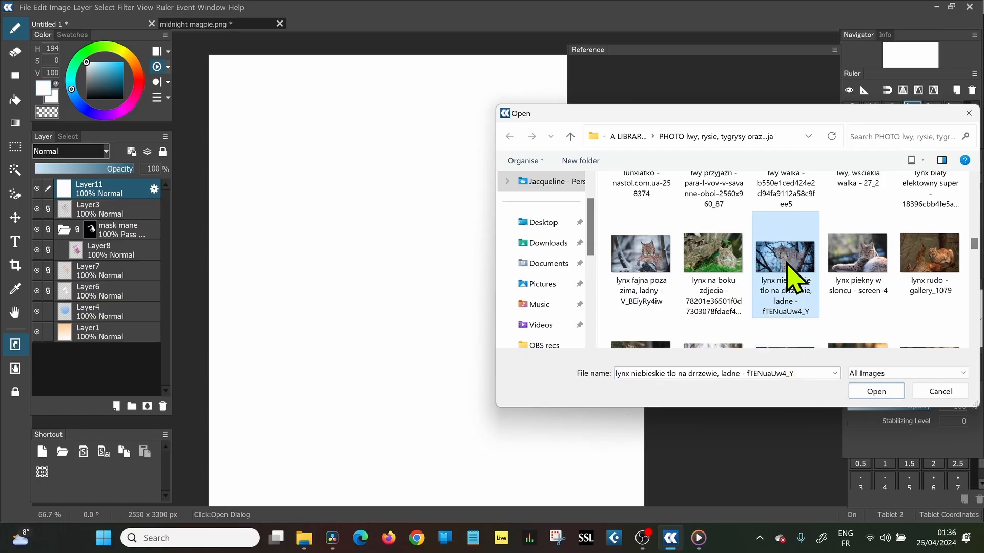
click(876, 392)
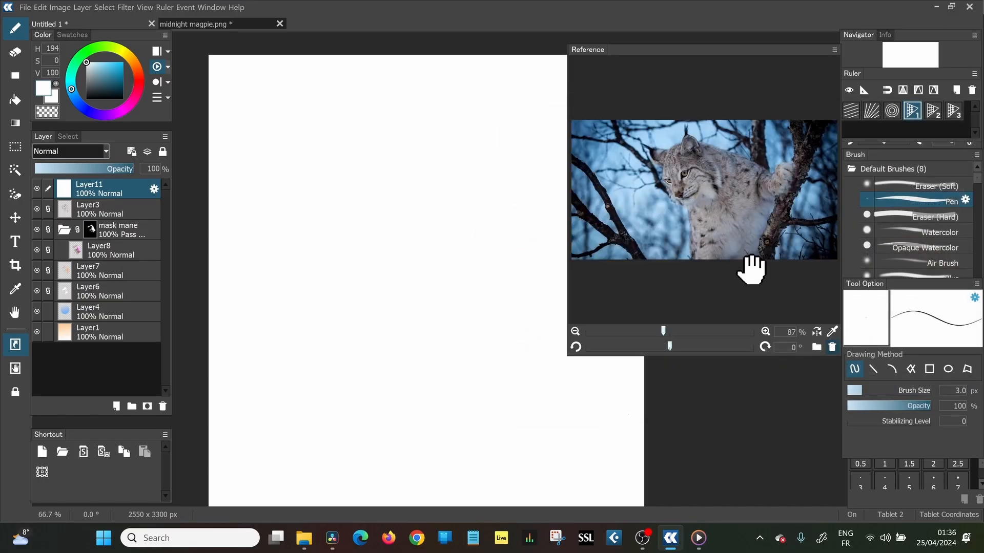
Enlarge the lynx reference to 200%, rotate it to 12°, and flip it horizontally and back
drag(663, 331, 696, 331)
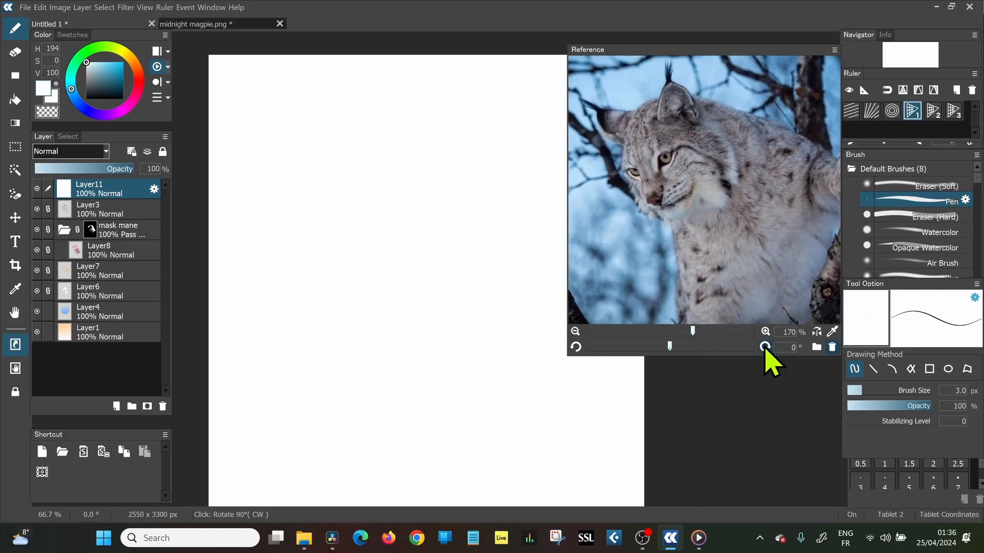
click(764, 347)
click(685, 347)
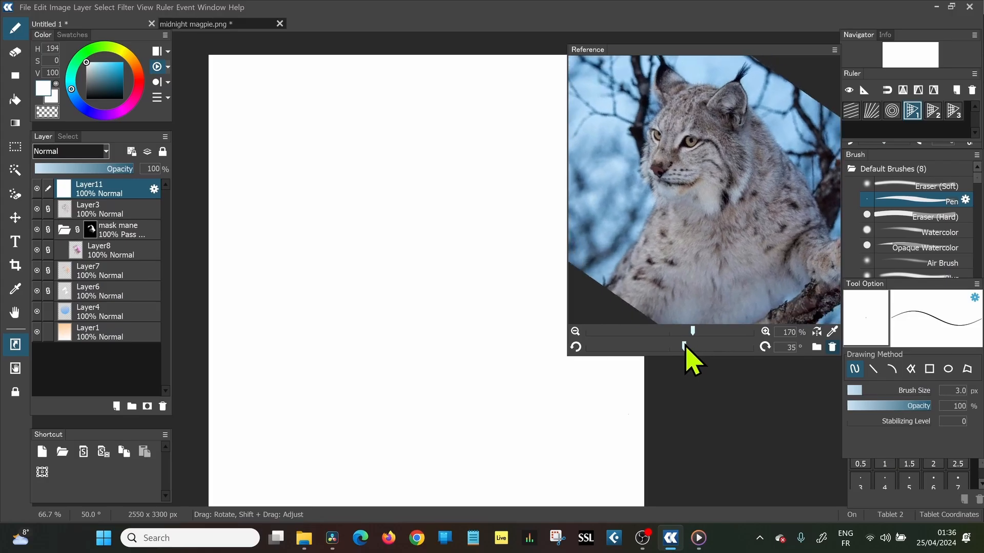
mouse_move(685, 347)
mouse_down()
mouse_move(659, 347)
mouse_move(688, 356)
mouse_up()
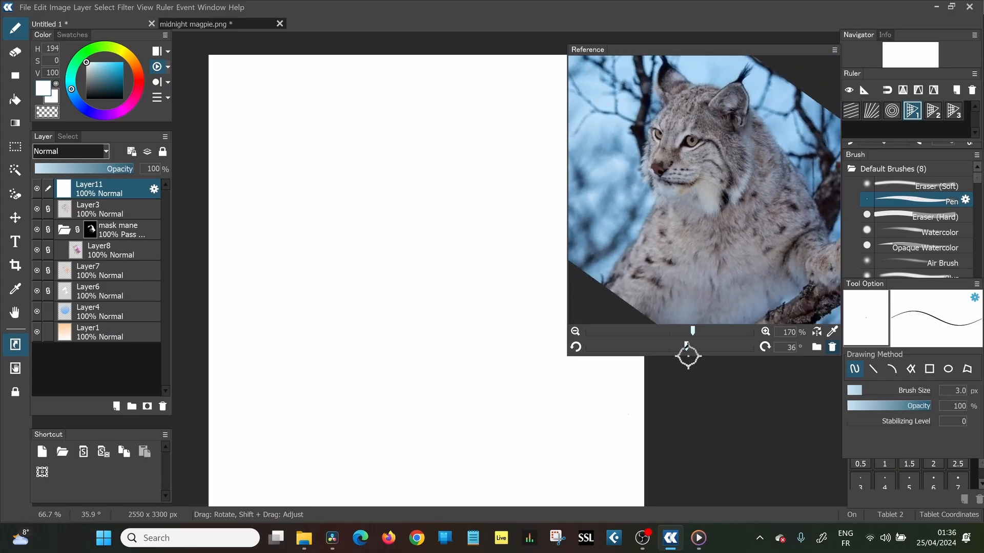
mouse_move(717, 255)
mouse_down()
mouse_move(723, 264)
mouse_move(725, 252)
mouse_up()
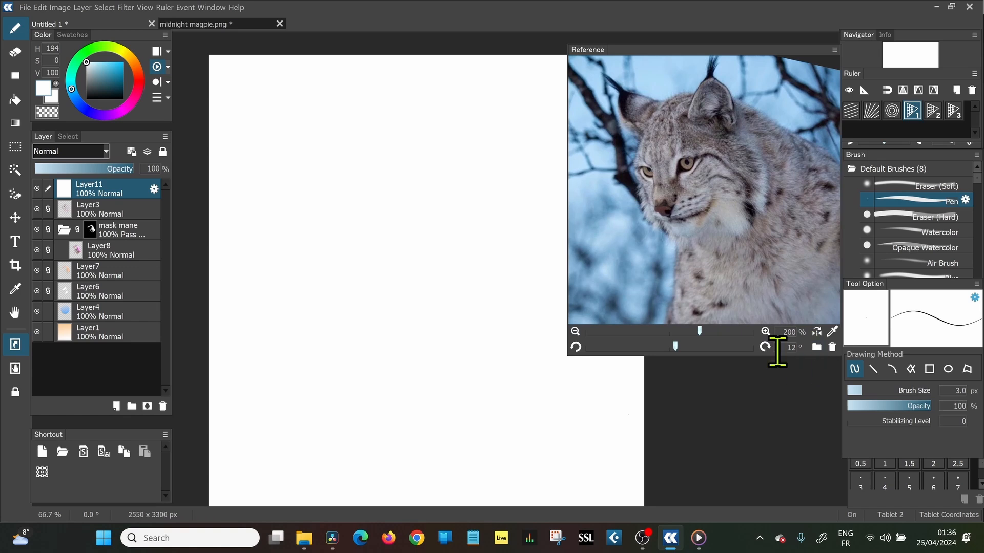
click(817, 332)
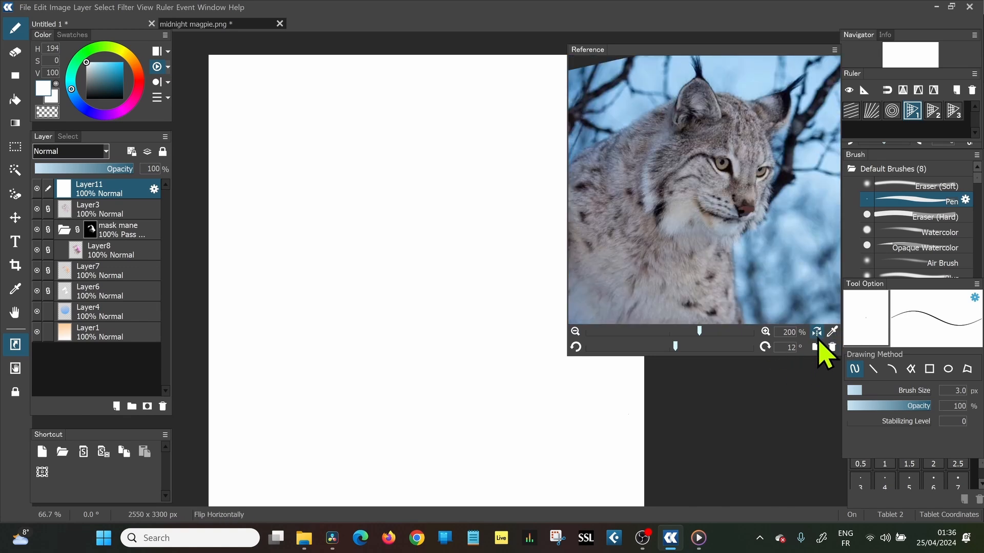
click(817, 333)
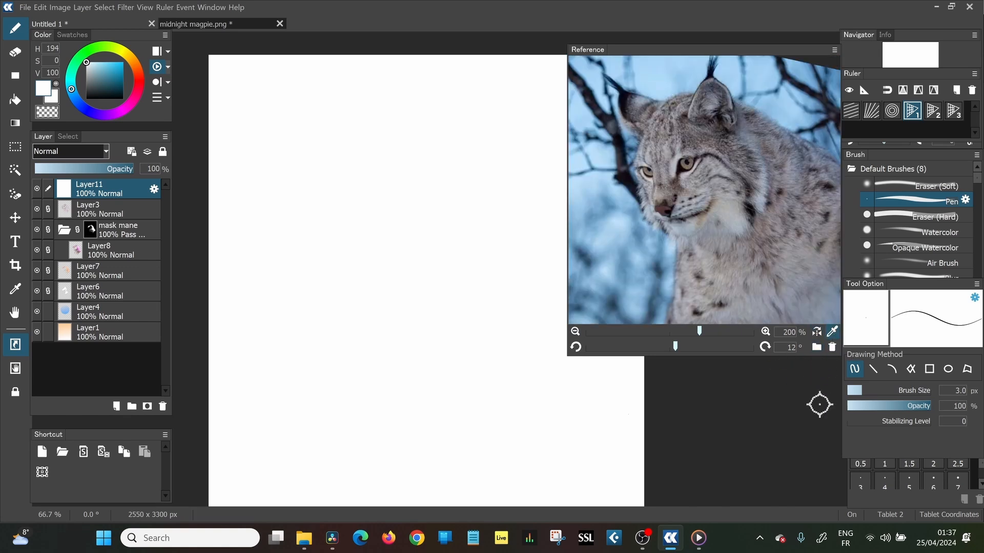
Sample the blue background and the dark eye color from the lynx reference, and draw a curved near-black stroke on Layer11 at brush size 40 px
click(832, 332)
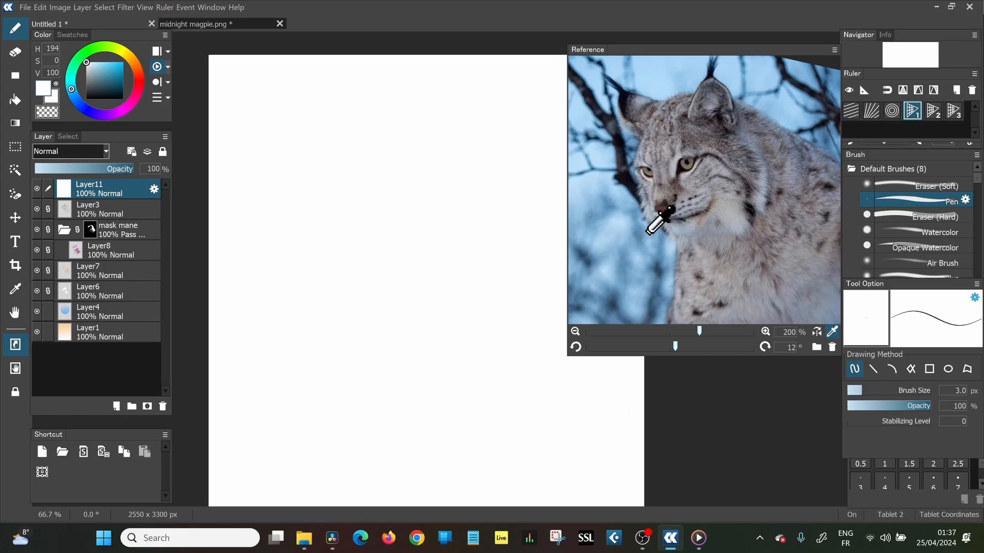
click(647, 232)
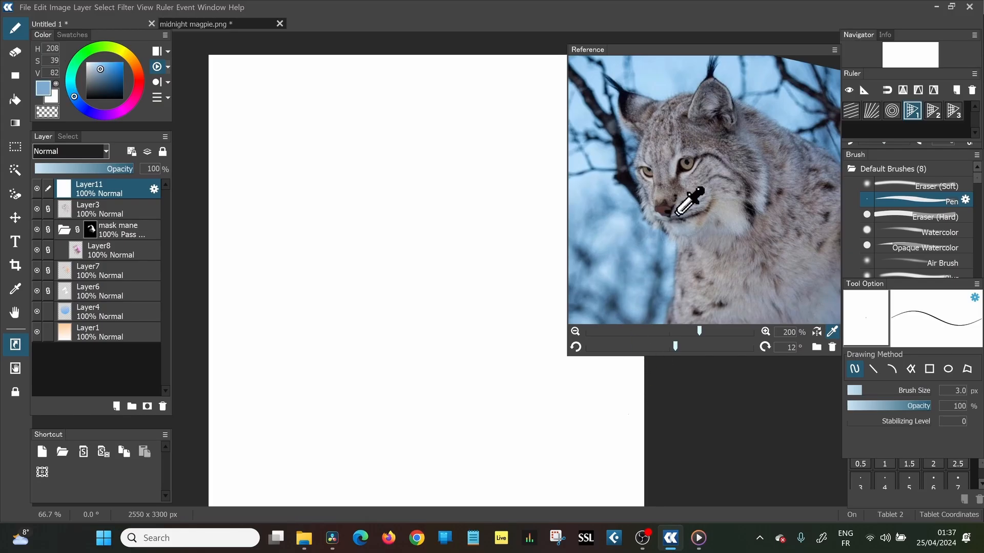
click(682, 167)
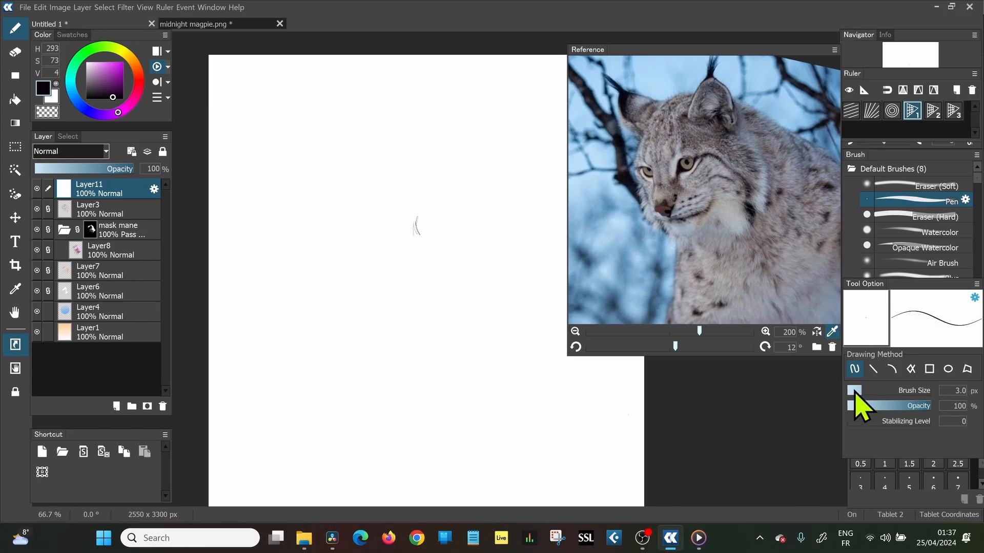
drag(855, 391, 899, 390)
drag(423, 211, 434, 239)
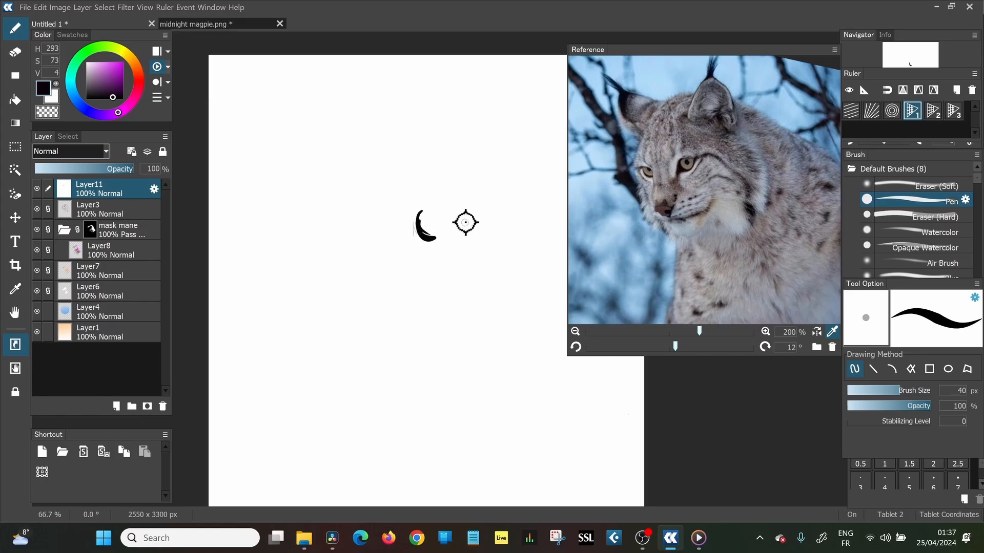
Set the brush size to 55 px and paint brown and grey strokes sampled from the lynx's eye and face
drag(891, 391, 909, 391)
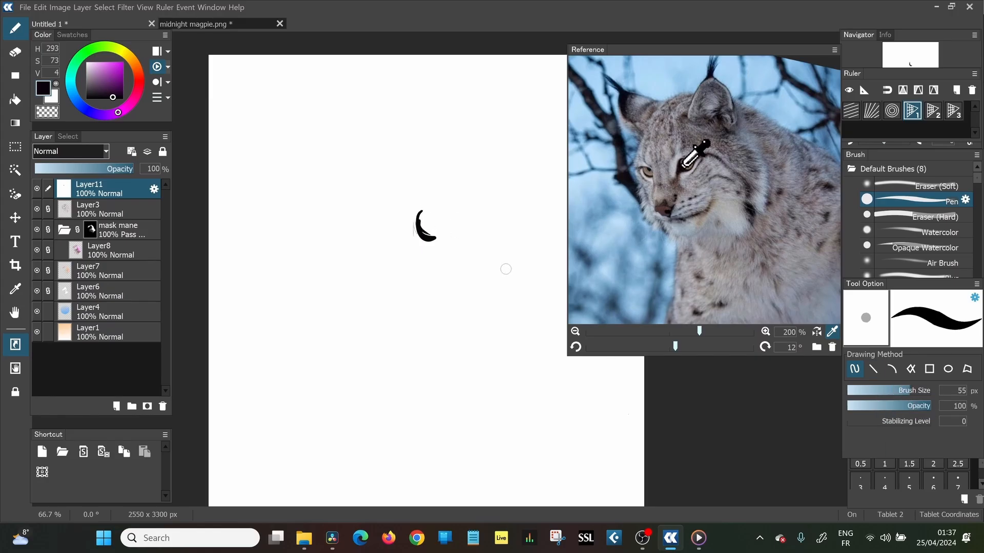
click(685, 165)
click(686, 166)
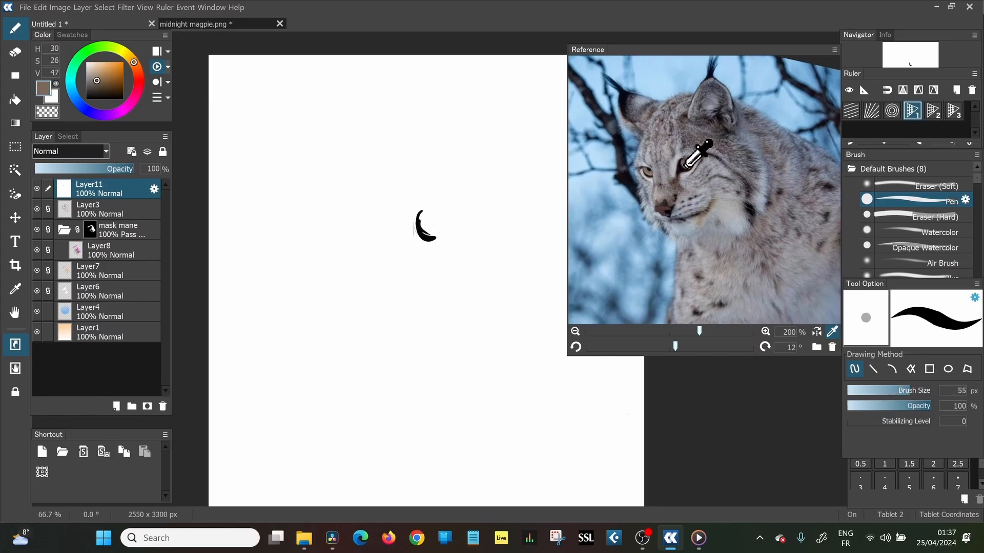
mouse_move(420, 213)
mouse_down()
mouse_move(437, 224)
mouse_move(437, 239)
mouse_move(428, 226)
mouse_up()
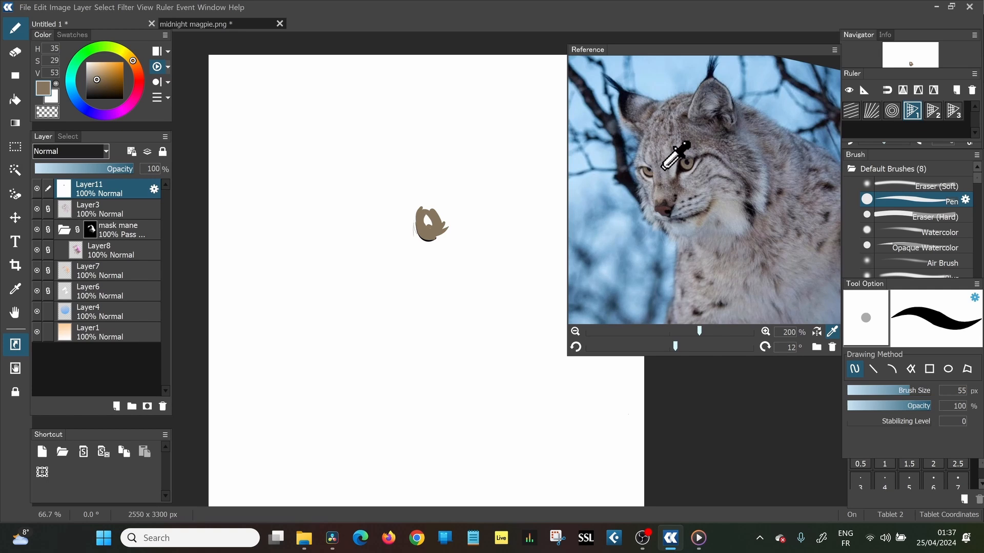
click(666, 182)
mouse_move(402, 218)
mouse_down()
mouse_move(388, 248)
mouse_move(404, 220)
mouse_move(387, 232)
mouse_up()
click(678, 167)
Sample light blues from the reference background and paint blue strokes on either side of the brown and grey ones
click(637, 193)
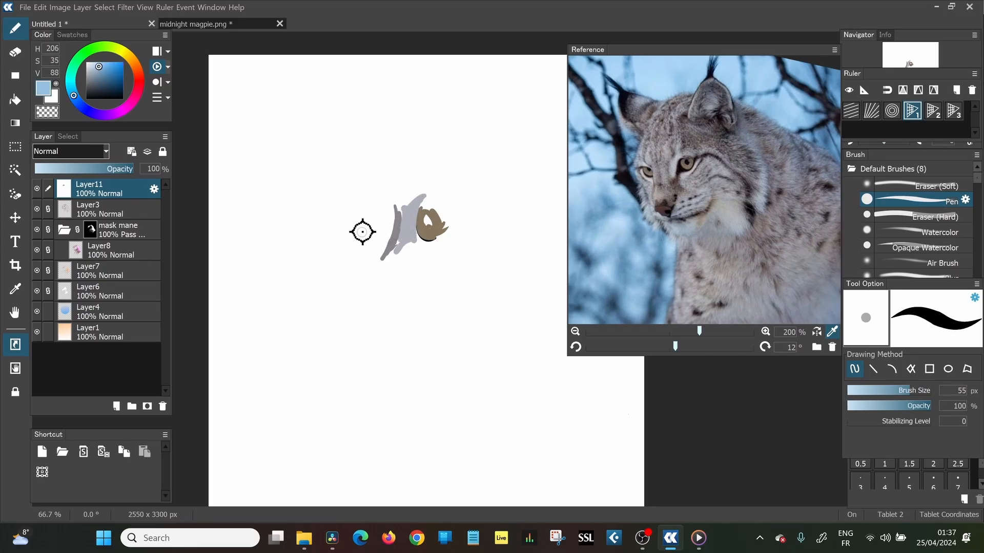
mouse_move(317, 224)
mouse_down()
mouse_move(339, 216)
mouse_move(321, 249)
mouse_move(336, 242)
mouse_move(319, 276)
mouse_move(330, 269)
mouse_move(328, 288)
mouse_move(348, 271)
mouse_up()
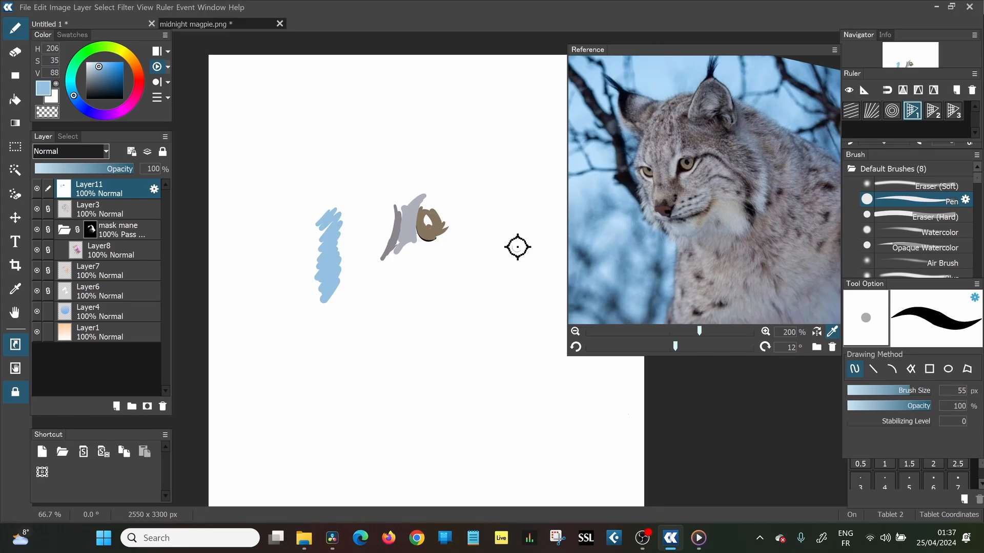
mouse_move(503, 250)
mouse_down()
mouse_move(592, 167)
mouse_move(536, 233)
mouse_move(578, 176)
mouse_move(514, 290)
mouse_up()
click(571, 215)
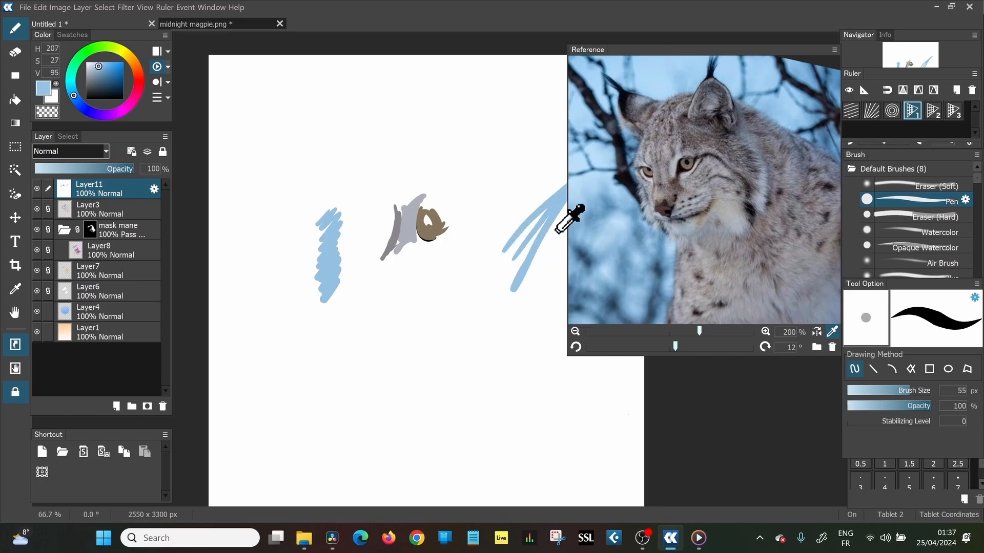
mouse_move(565, 201)
mouse_down()
mouse_move(551, 291)
mouse_move(546, 276)
mouse_move(560, 287)
mouse_up()
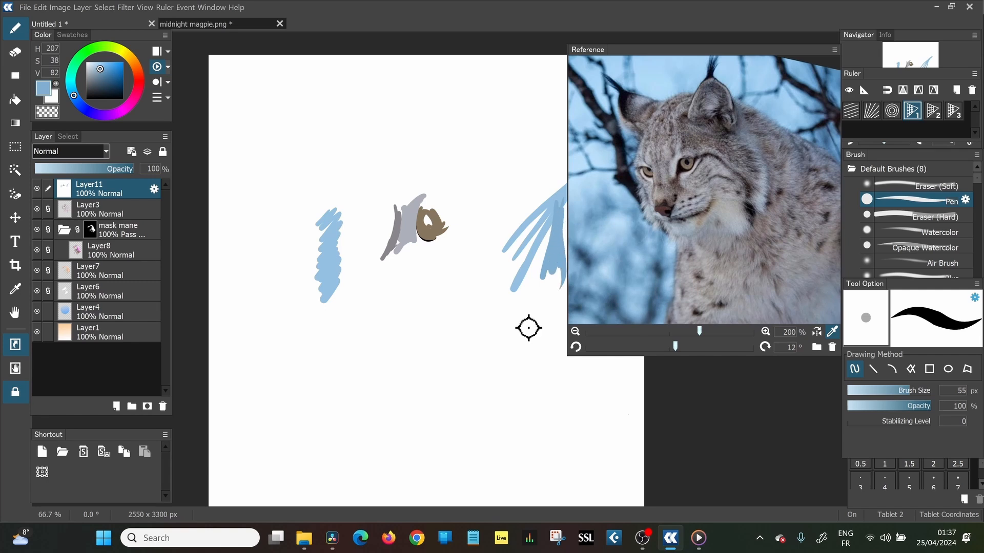